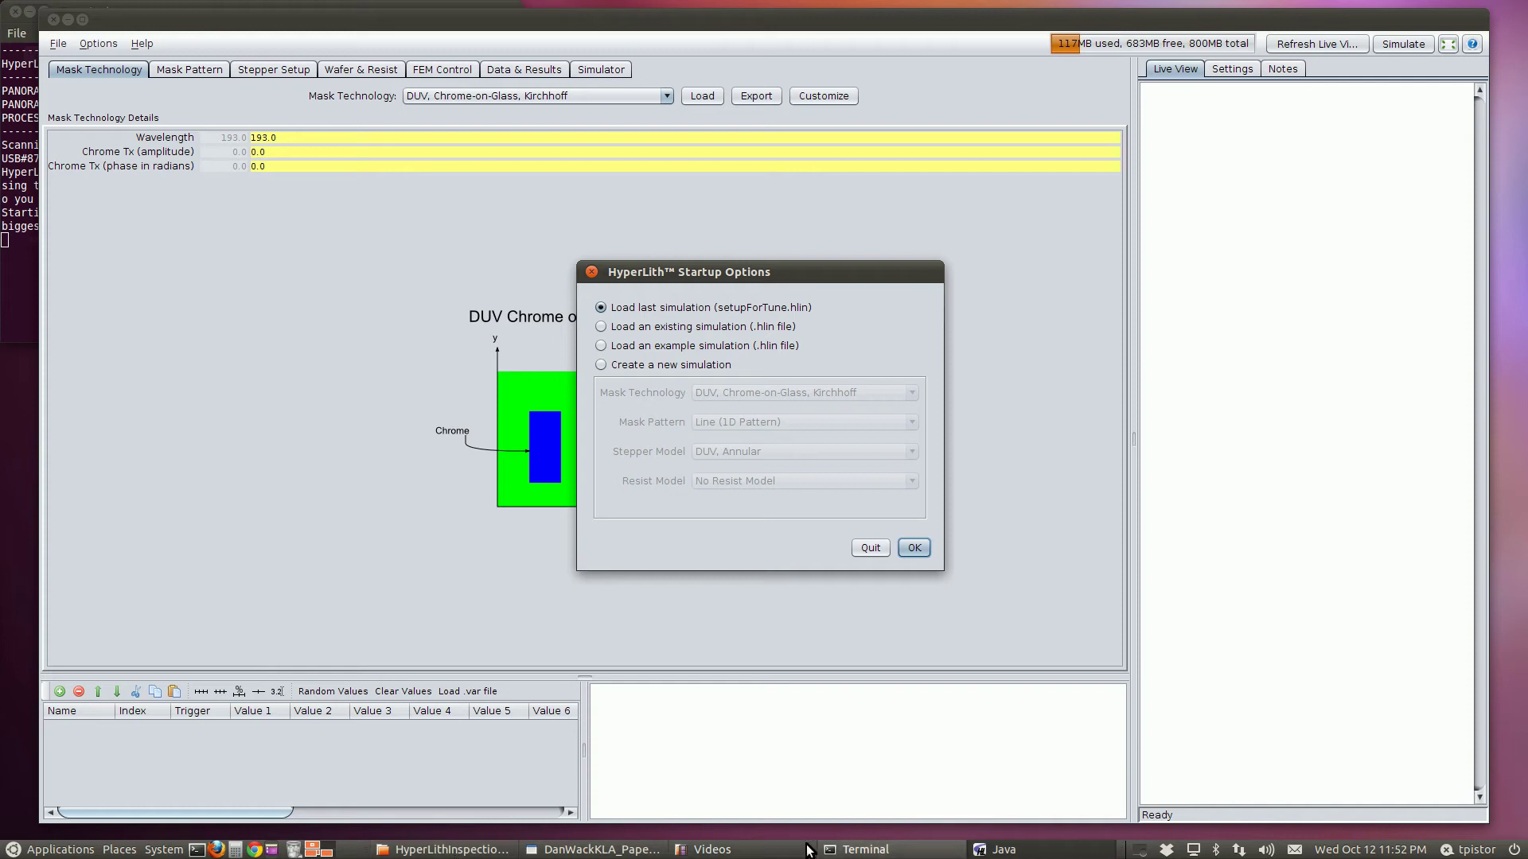
Highlight the paper's title and first author's name in the PDF
left_click(407, 853)
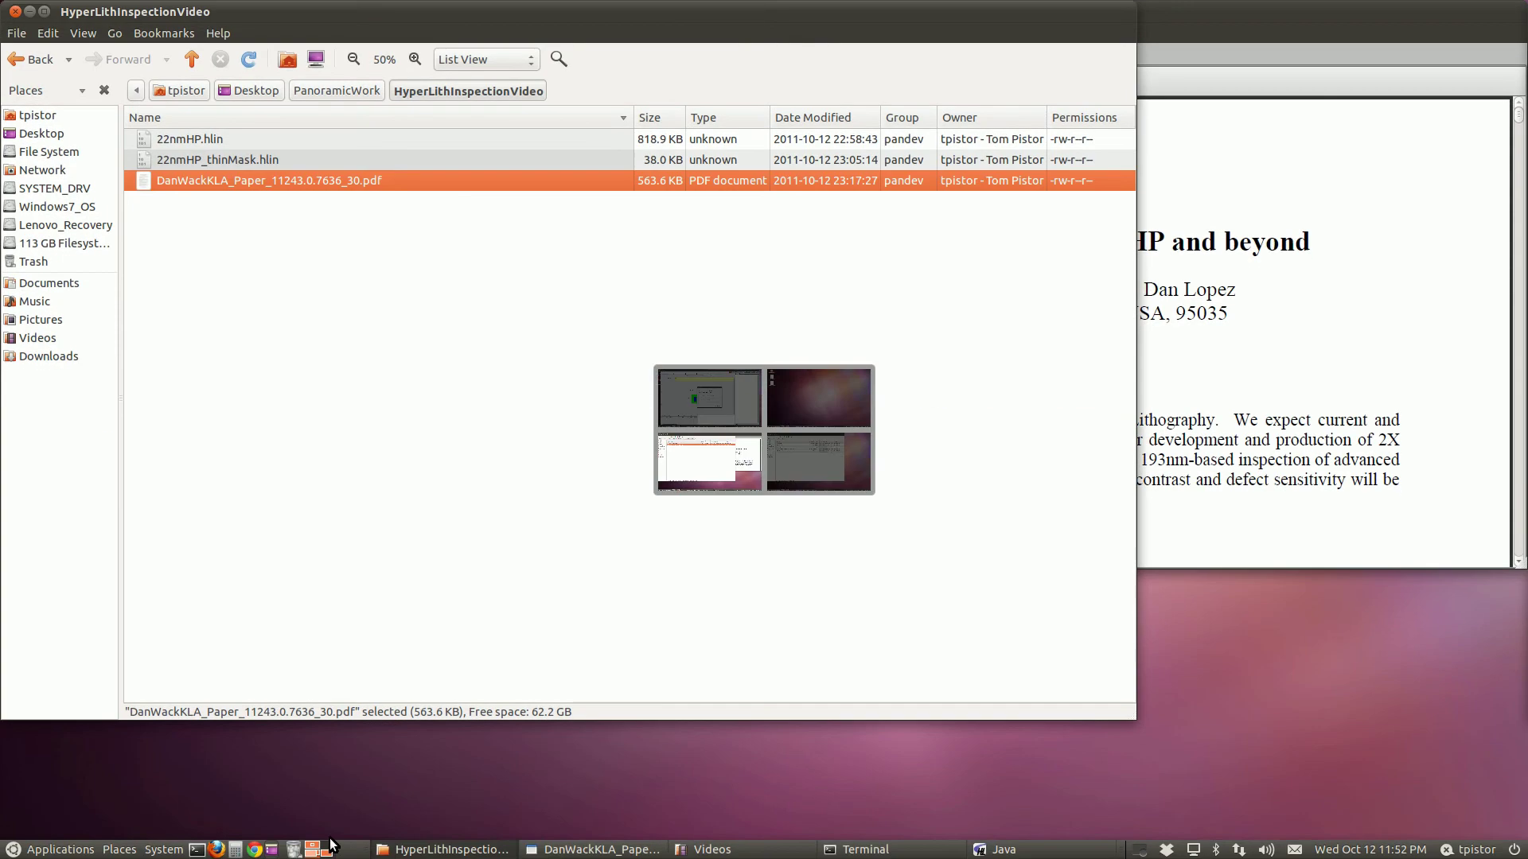
left_click(1311, 39)
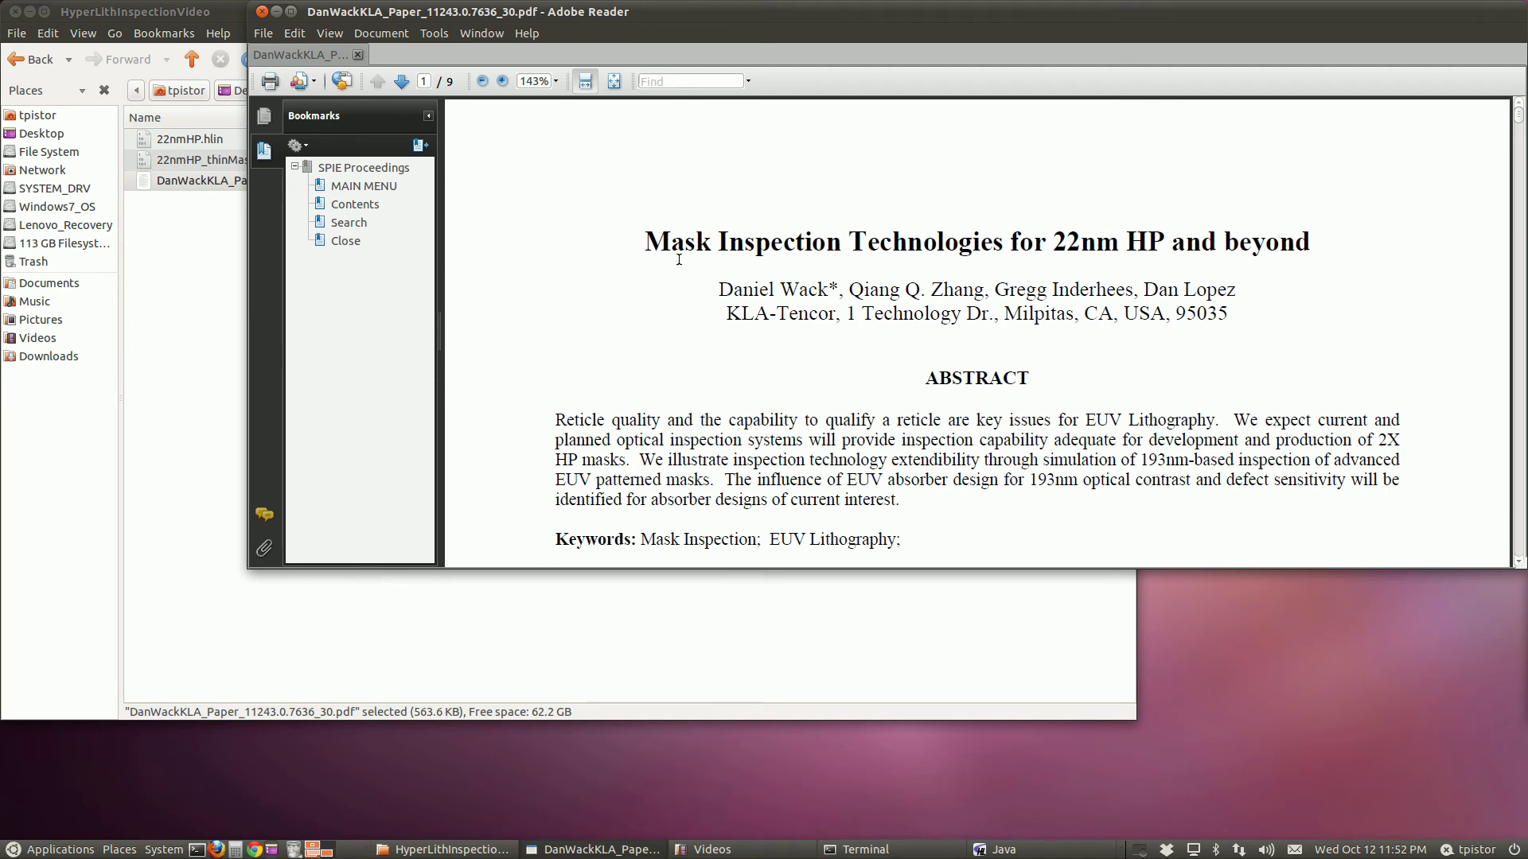
left_click_drag(648, 242, 1306, 242)
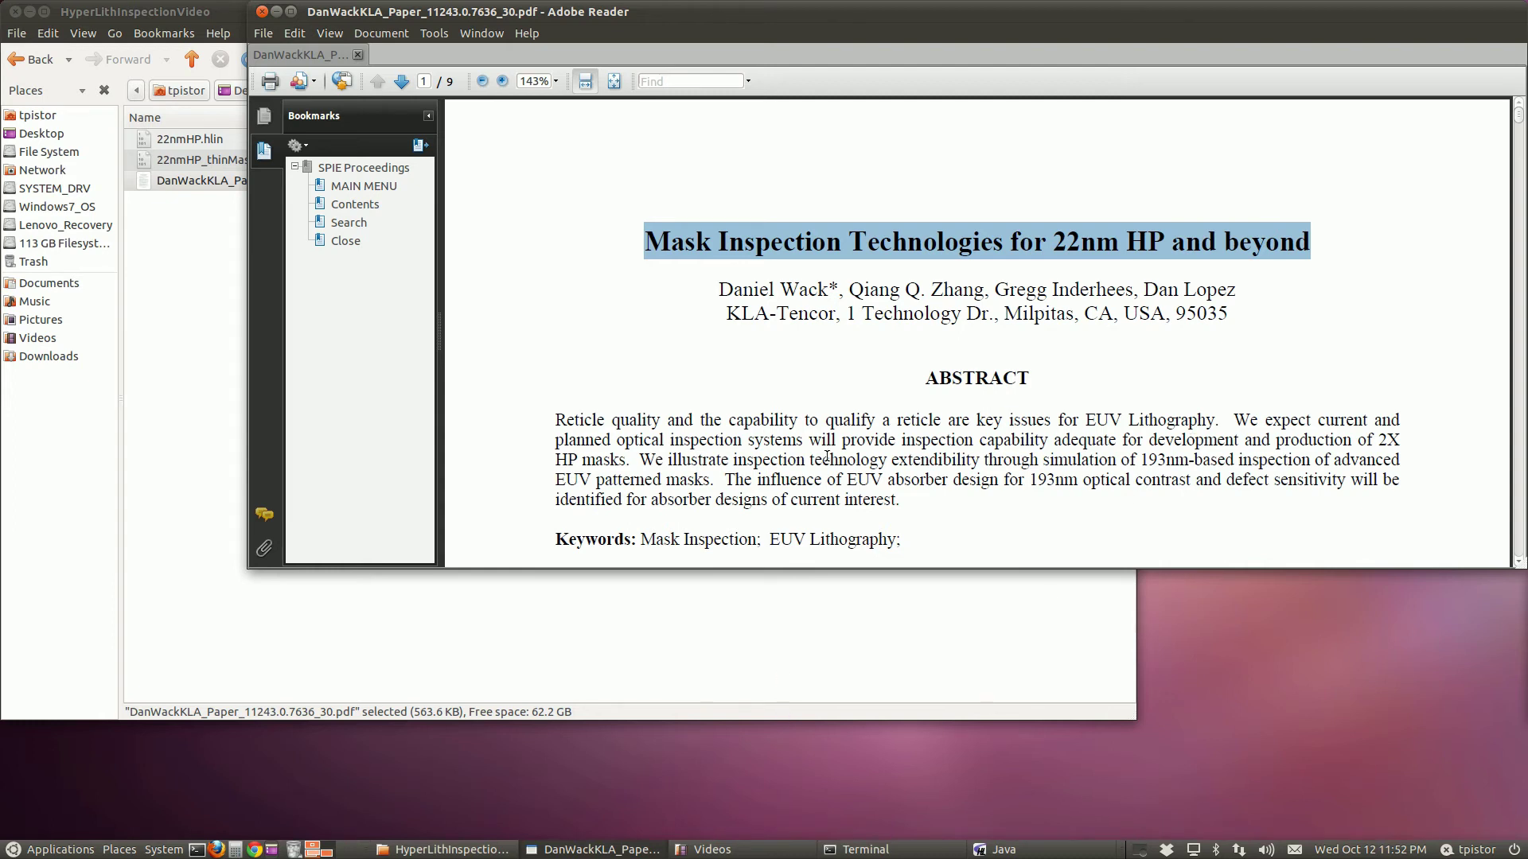
left_click_drag(721, 289, 826, 290)
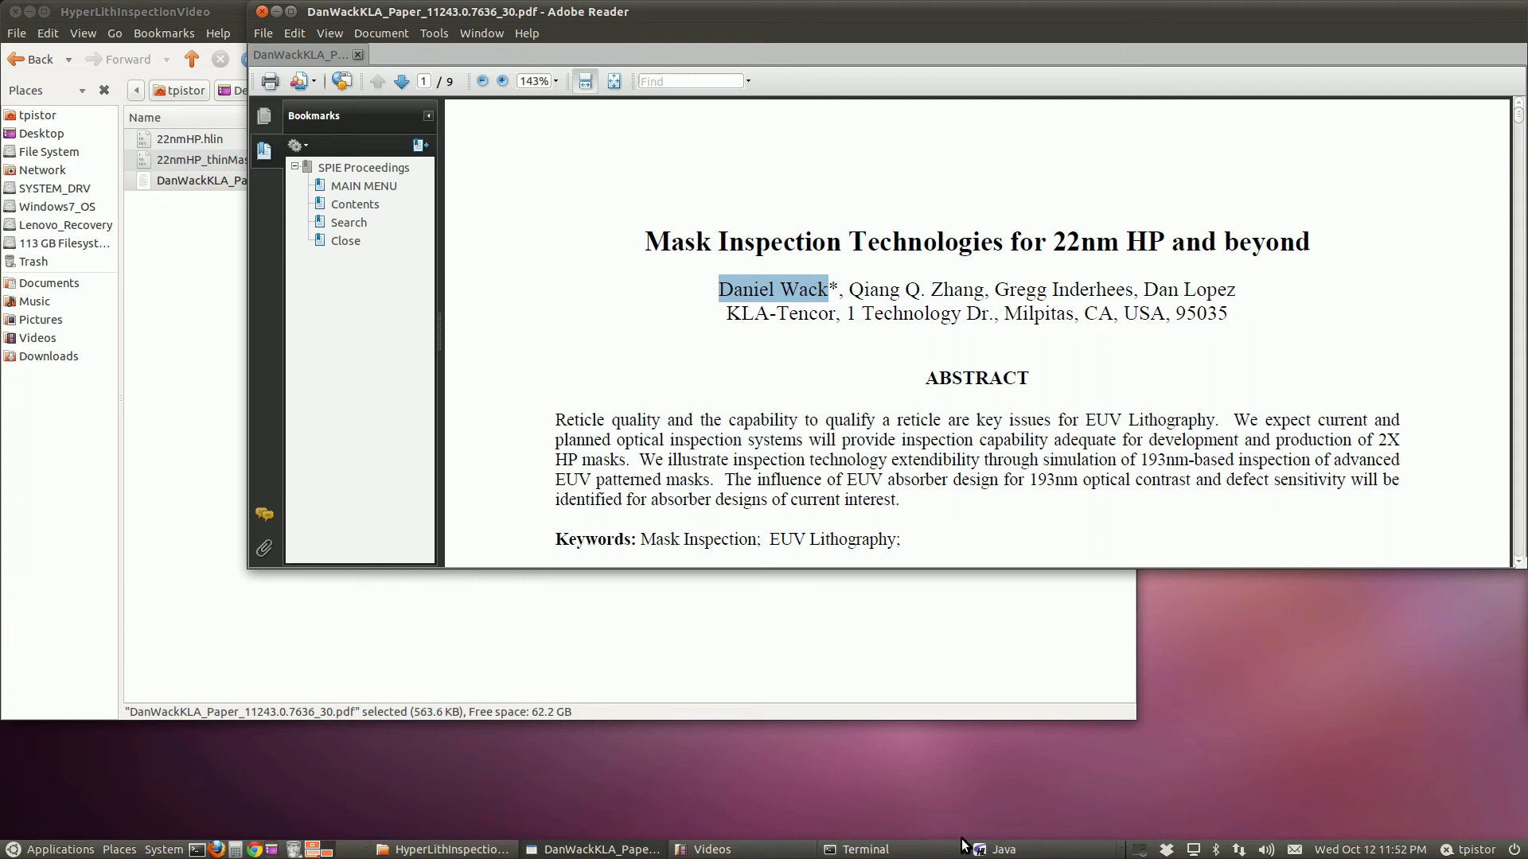
left_click(1003, 851)
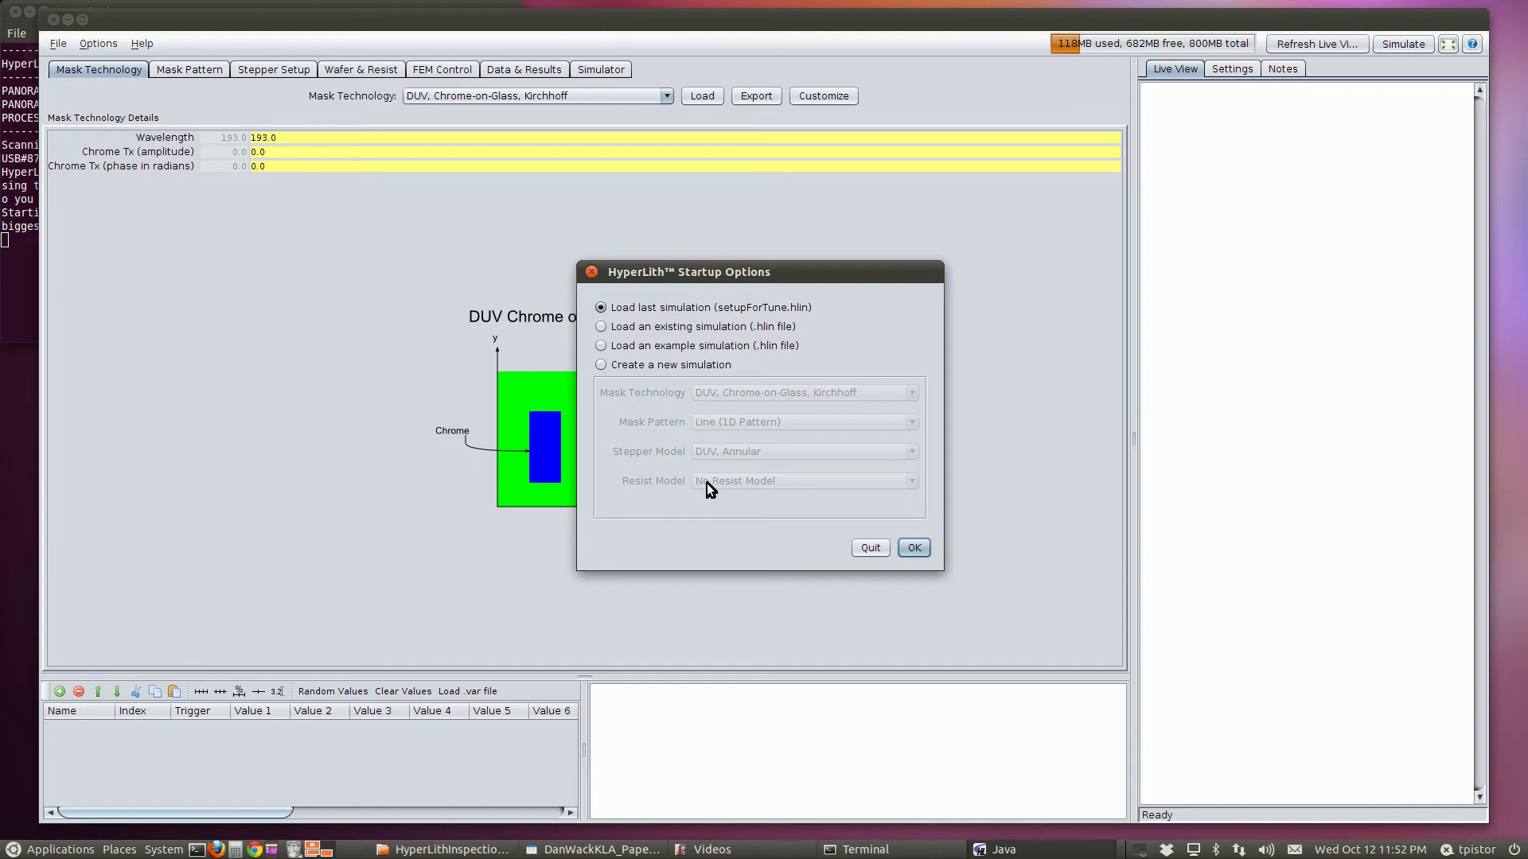
Create a new simulation using EUV, Rigorous (RCWA) mask technology
left_click(632, 365)
left_click(770, 394)
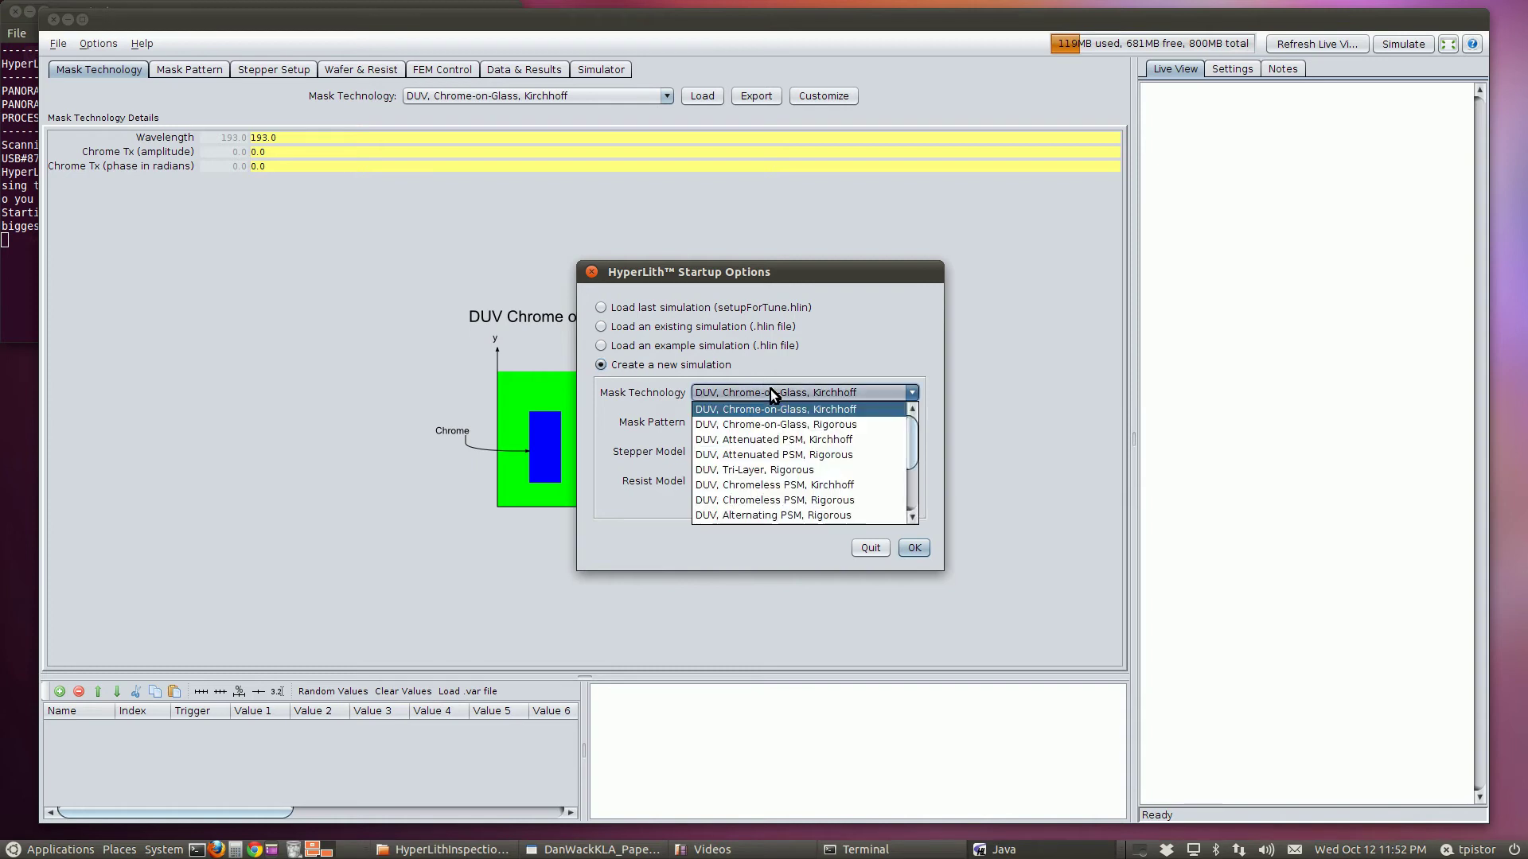
left_click_drag(913, 448, 912, 449)
scroll(898, 451, "down", 2)
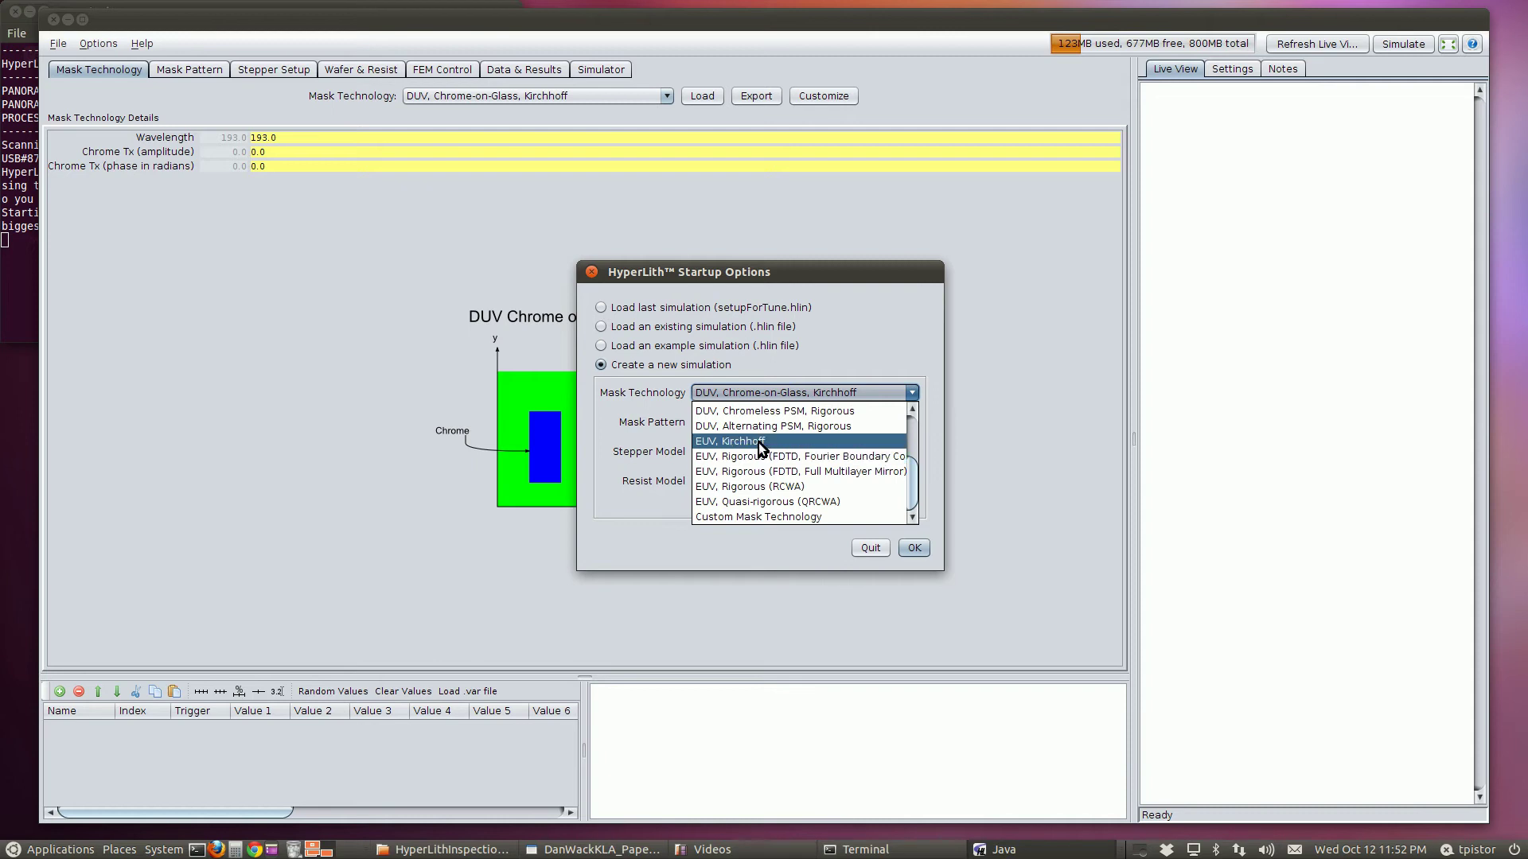
left_click(748, 487)
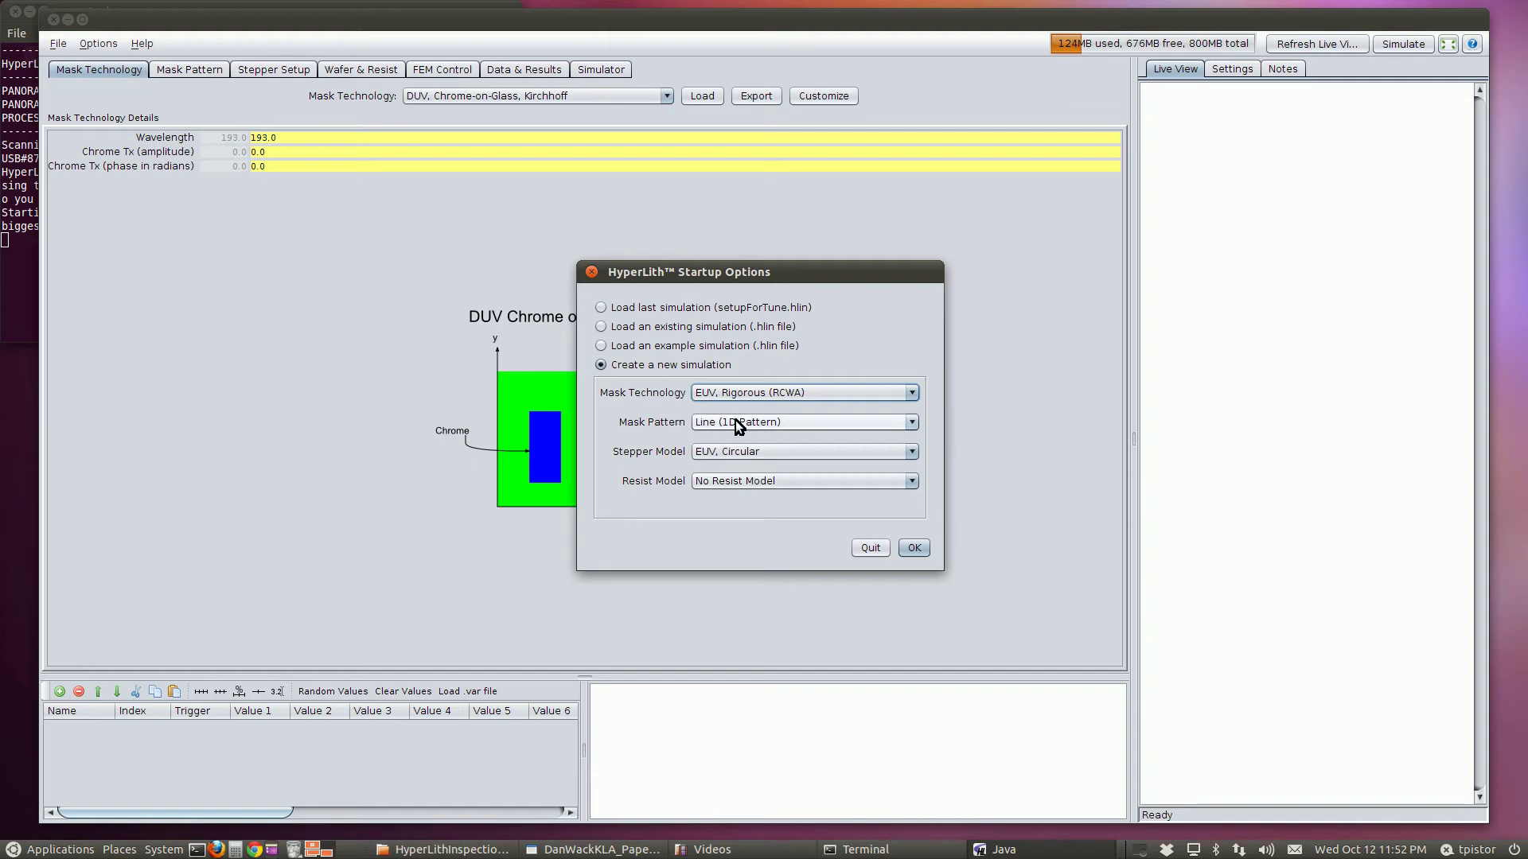
left_click(917, 548)
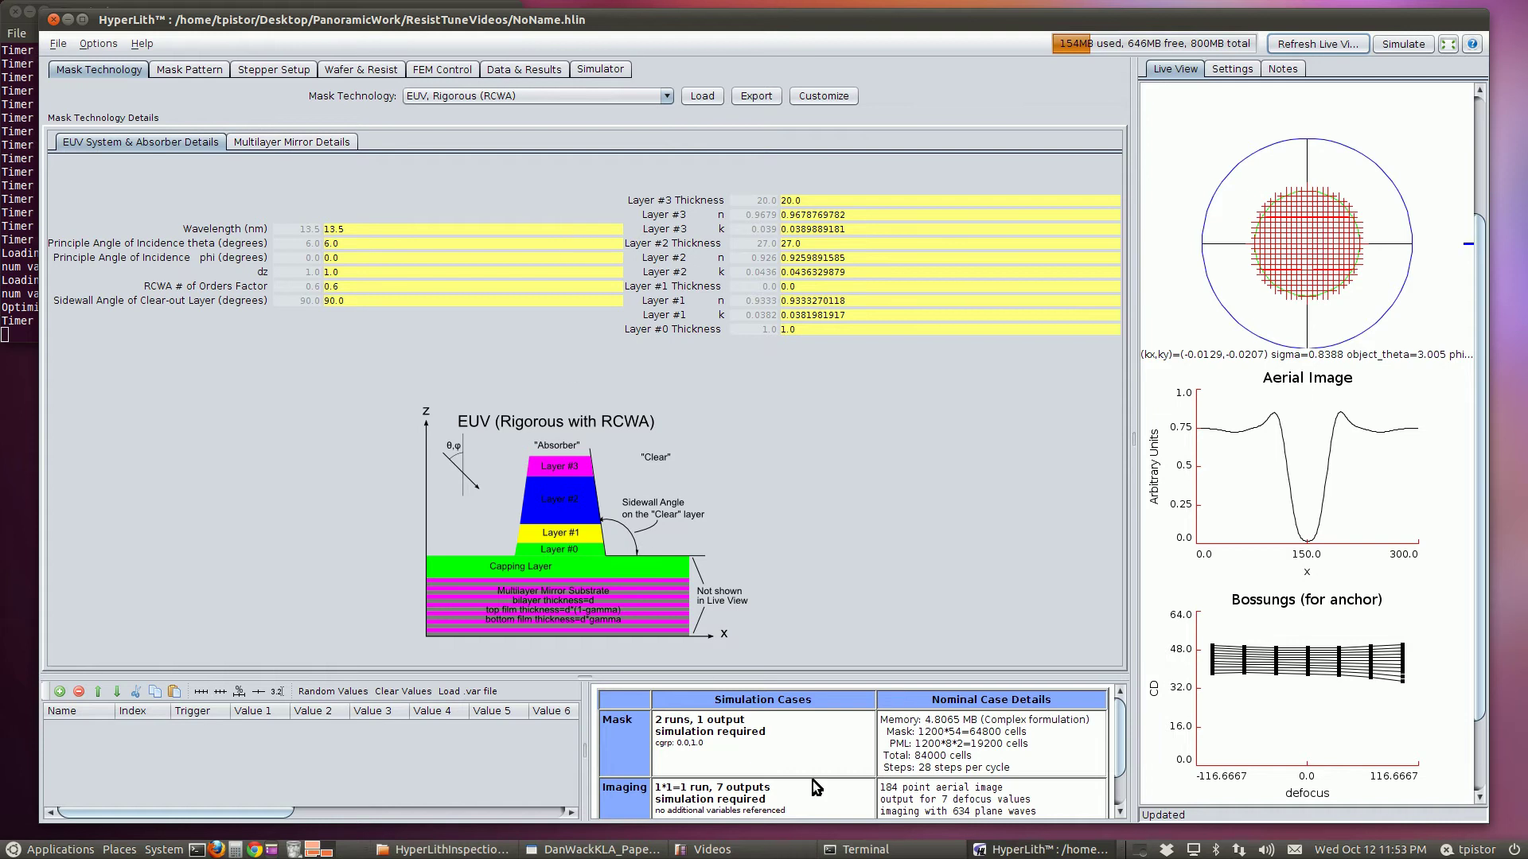
Show the paper's Figure 4 table of 193nm EUV mask material properties in Adobe Reader
left_click(313, 853)
scroll(810, 354, "down", 3)
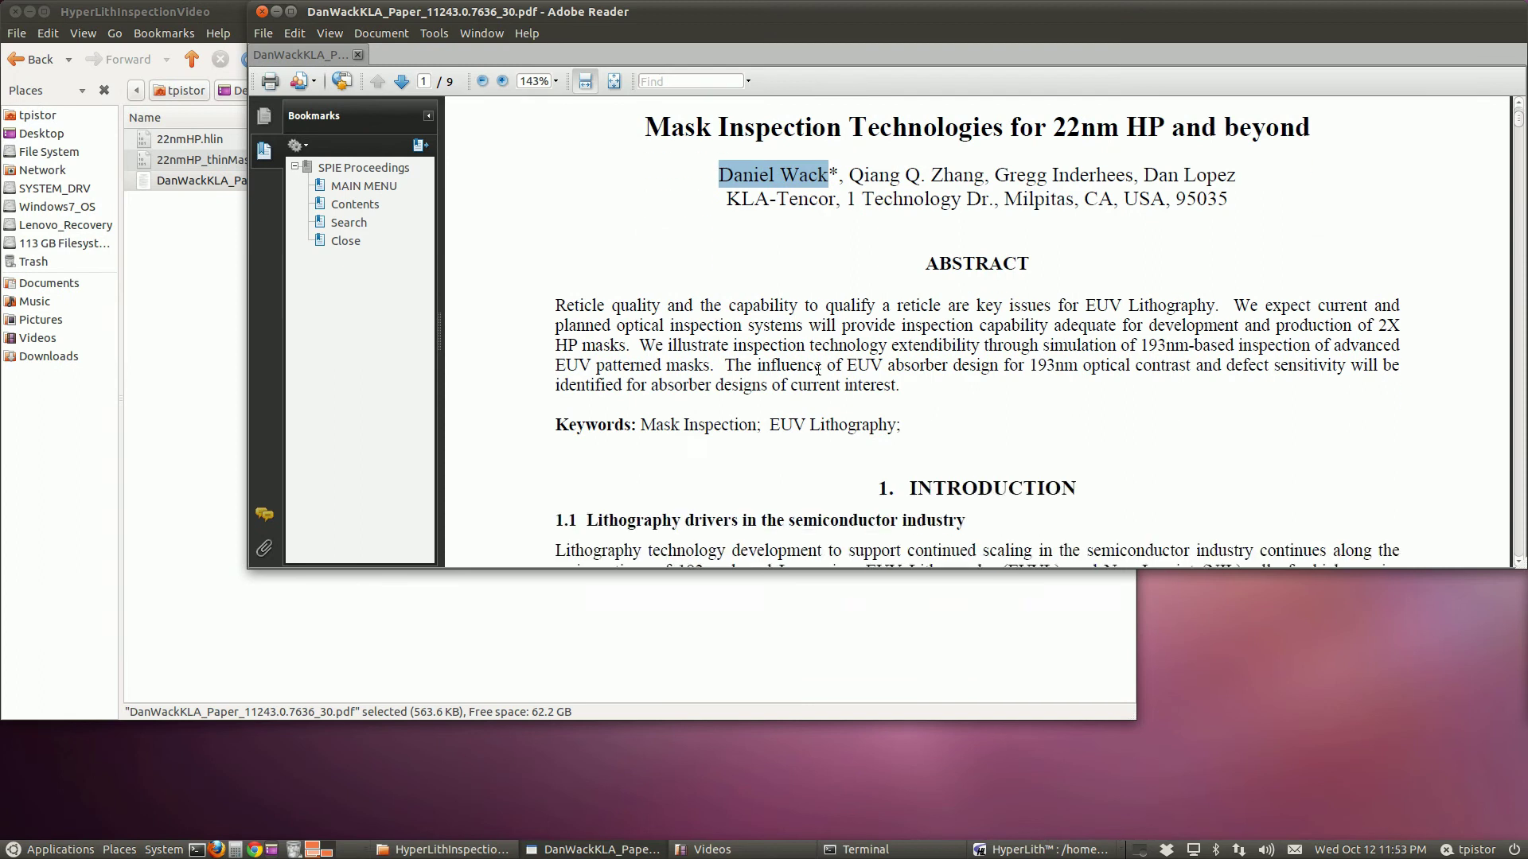
scroll(815, 361, "down", 3)
scroll(819, 368, "down", 3)
scroll(824, 375, "down", 3)
scroll(825, 380, "down", 3)
scroll(824, 380, "down", 3)
scroll(823, 380, "down", 3)
scroll(826, 380, "down", 2)
scroll(826, 380, "down", 1)
scroll(826, 379, "up", 1)
scroll(826, 378, "down", 1)
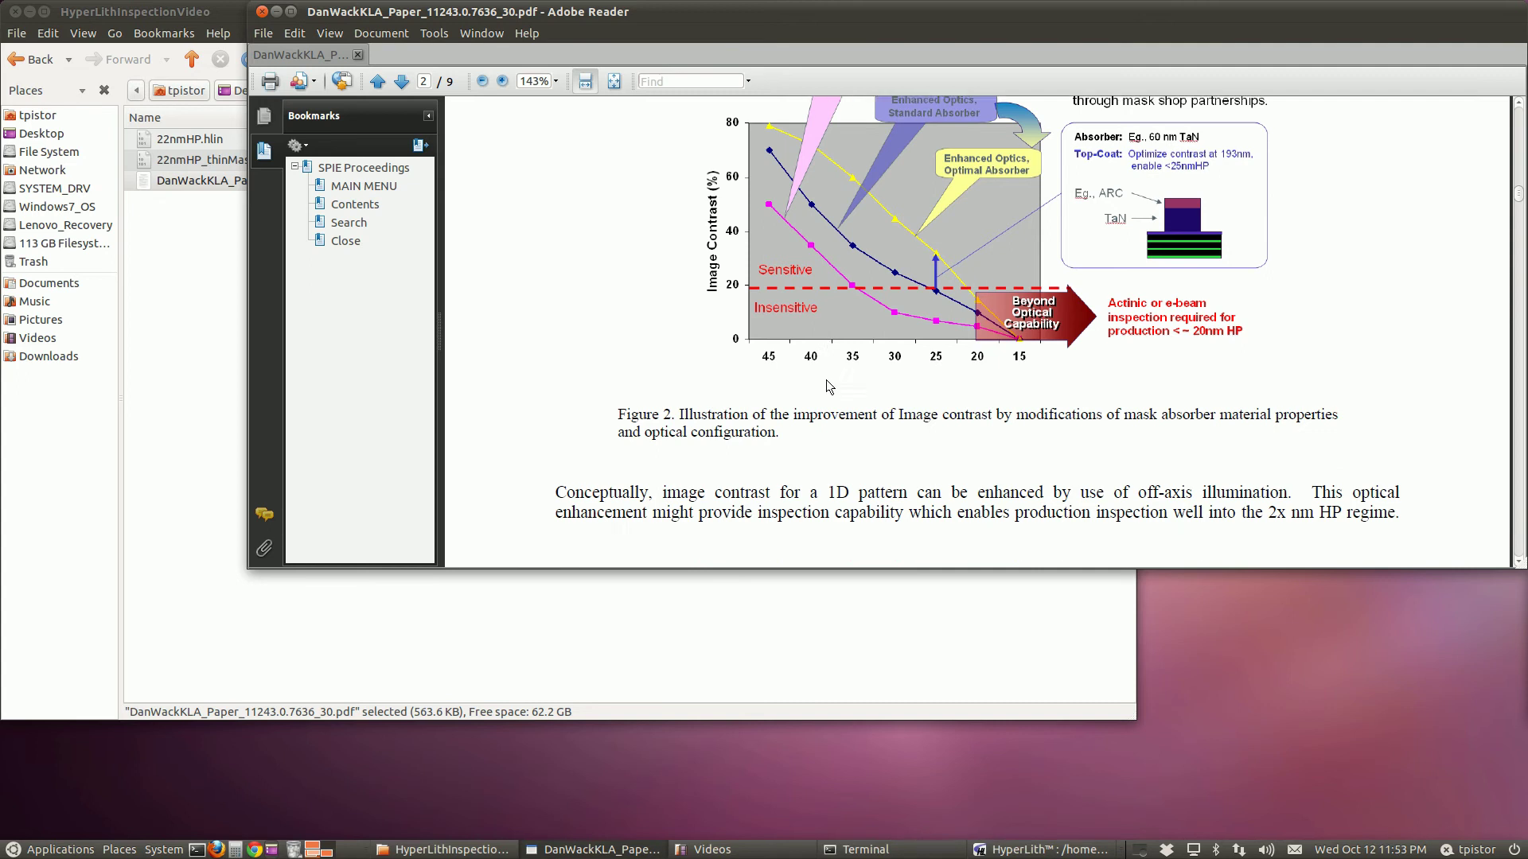
scroll(825, 378, "down", 3)
scroll(825, 378, "down", 4)
scroll(824, 380, "down", 1)
scroll(823, 380, "down", 3)
scroll(823, 380, "down", 6)
scroll(824, 379, "down", 4)
scroll(824, 380, "down", 1)
scroll(824, 380, "down", 2)
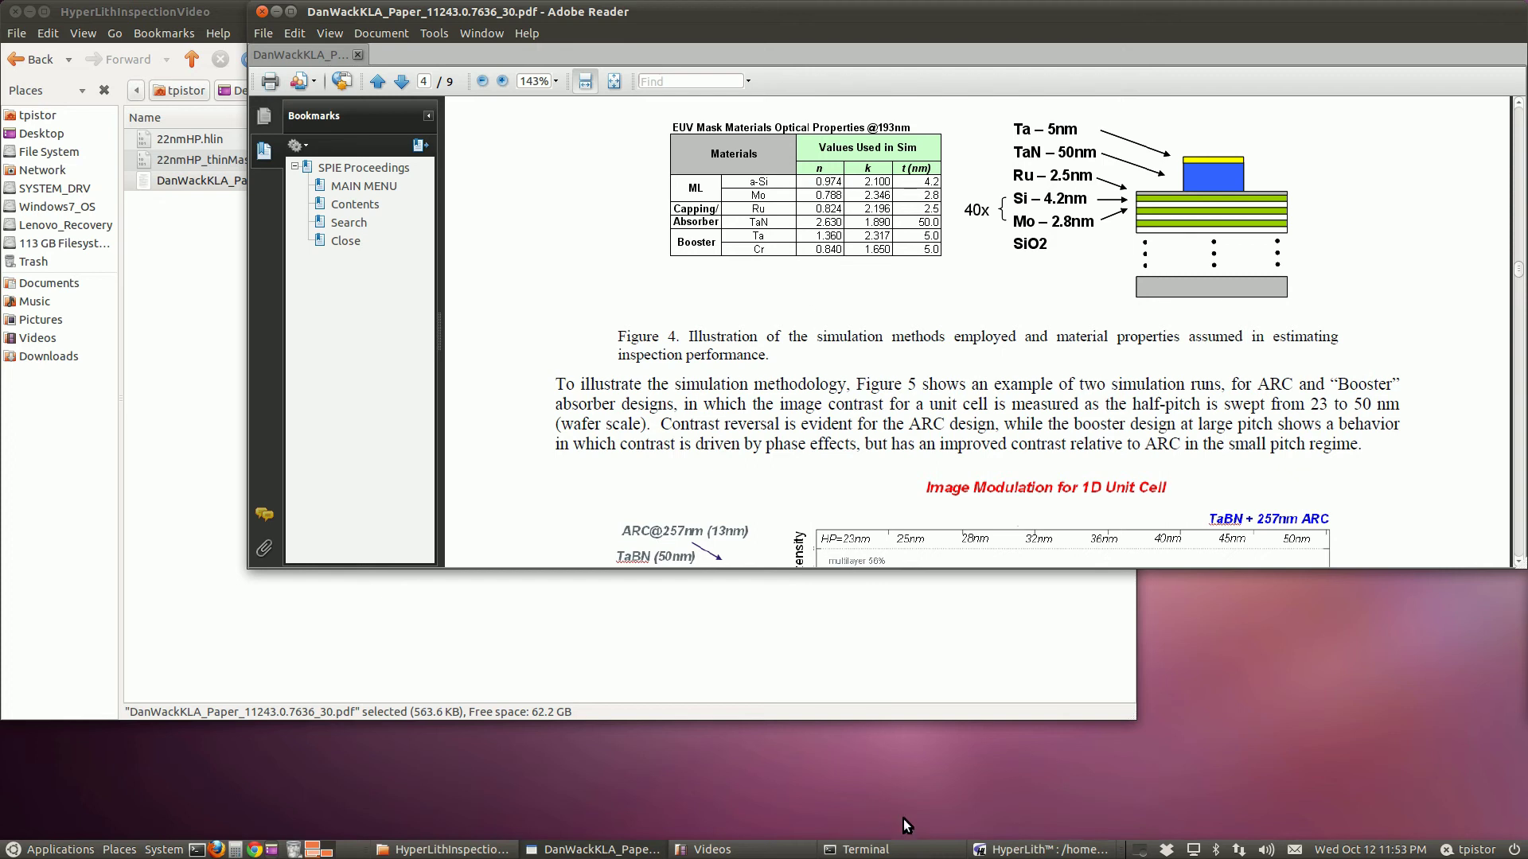
Enter 193 for the wavelength and begin changing dz
left_click(1038, 849)
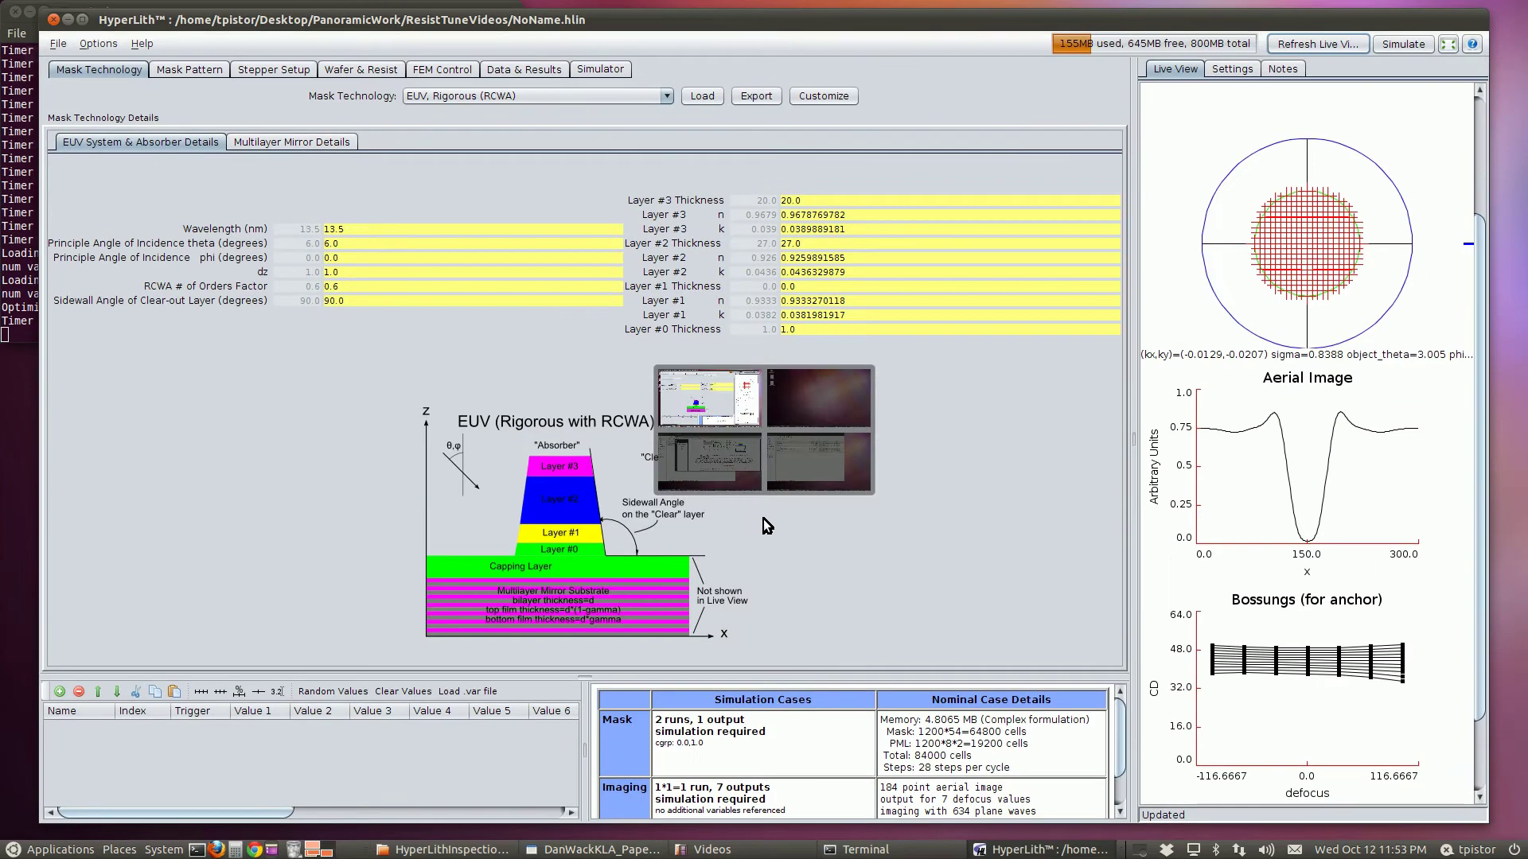
double_click(372, 228)
type("193")
key("Return")
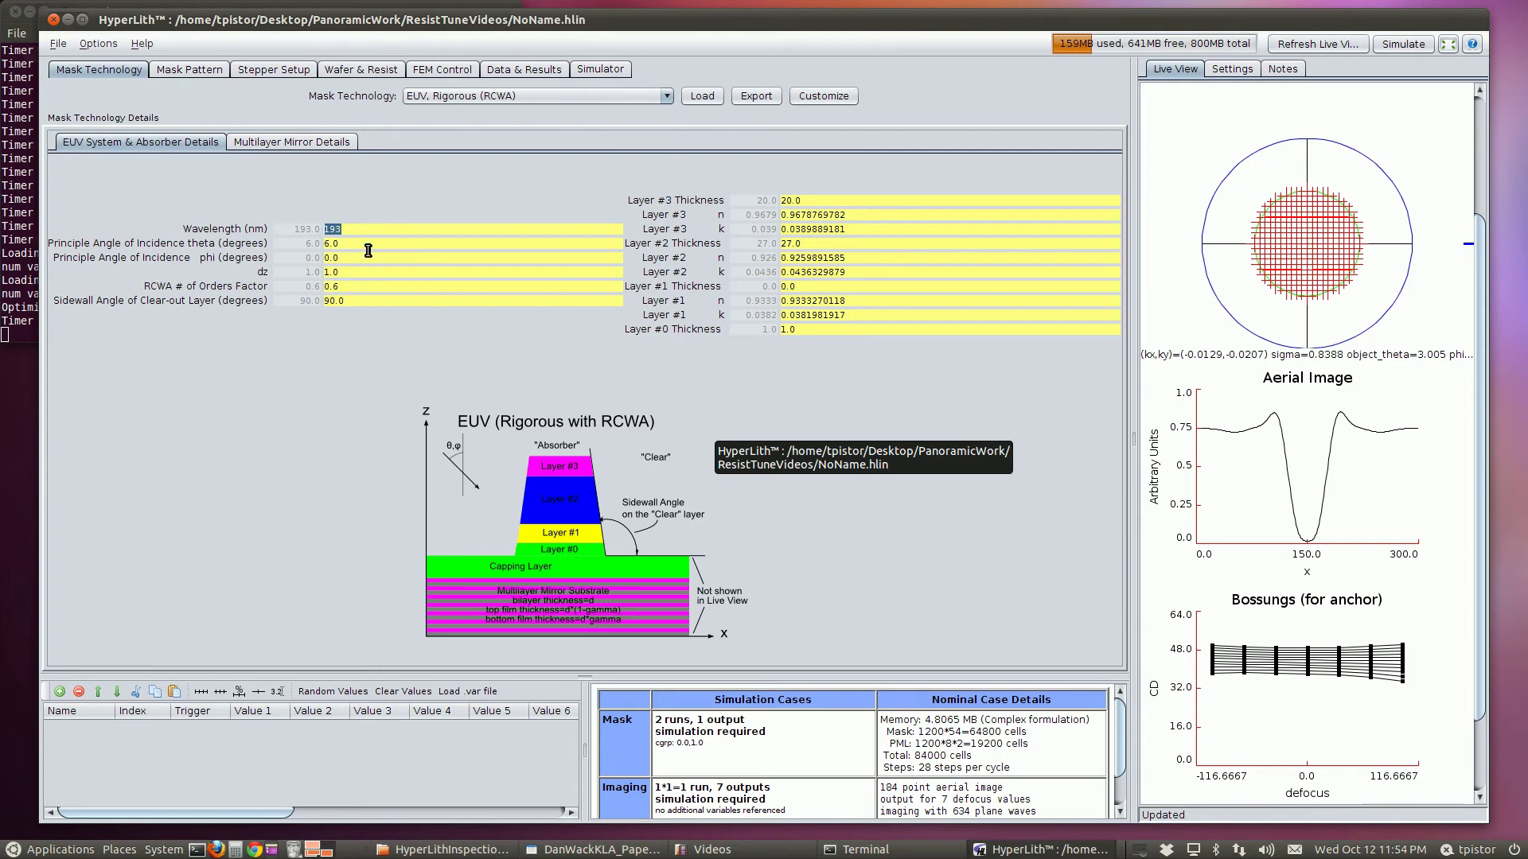
double_click(366, 273)
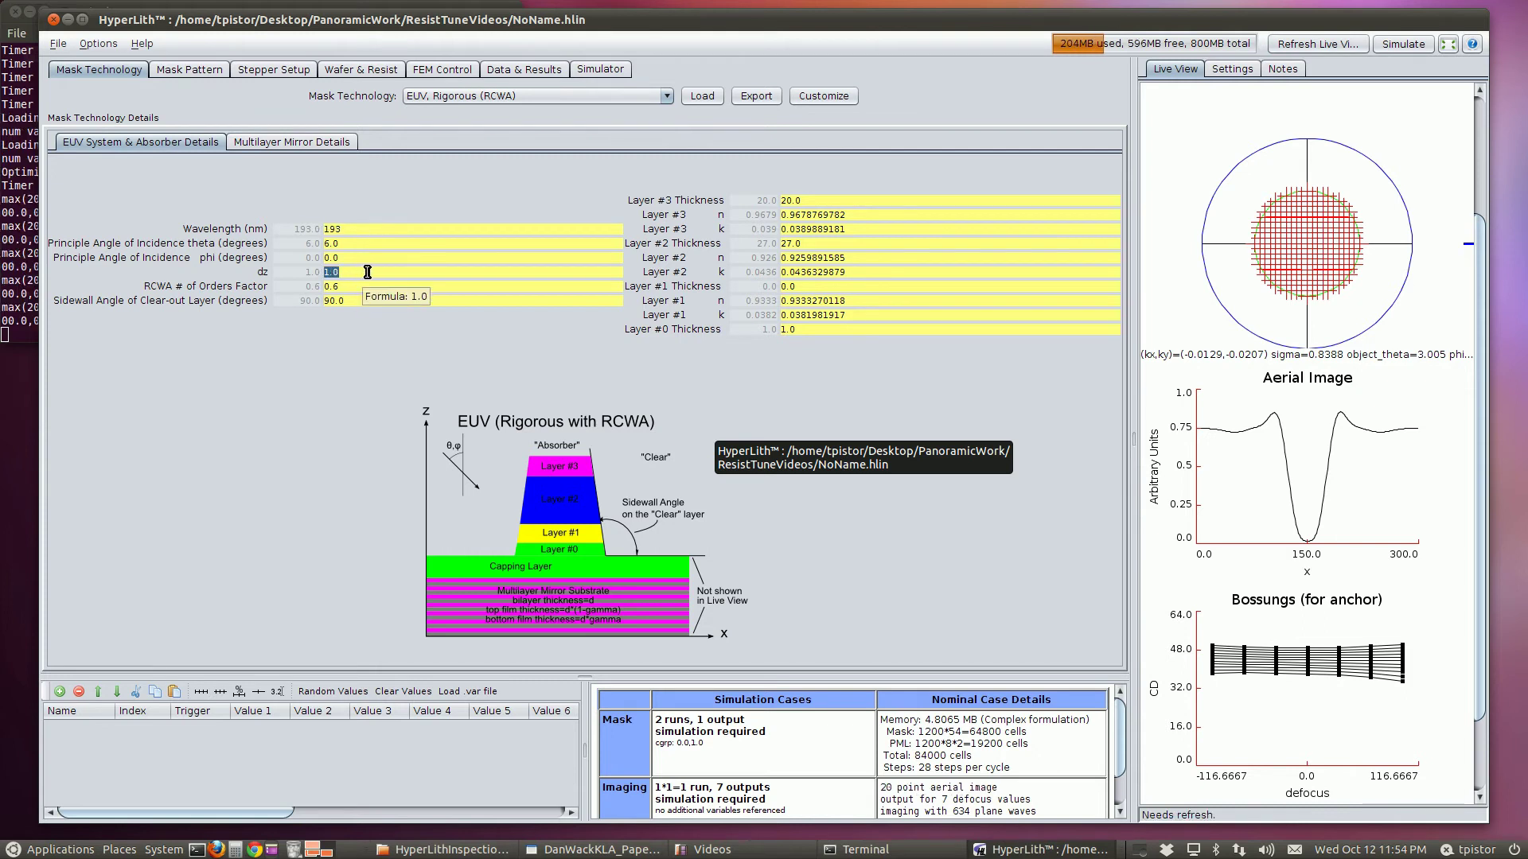
type("0.2")
key("Return")
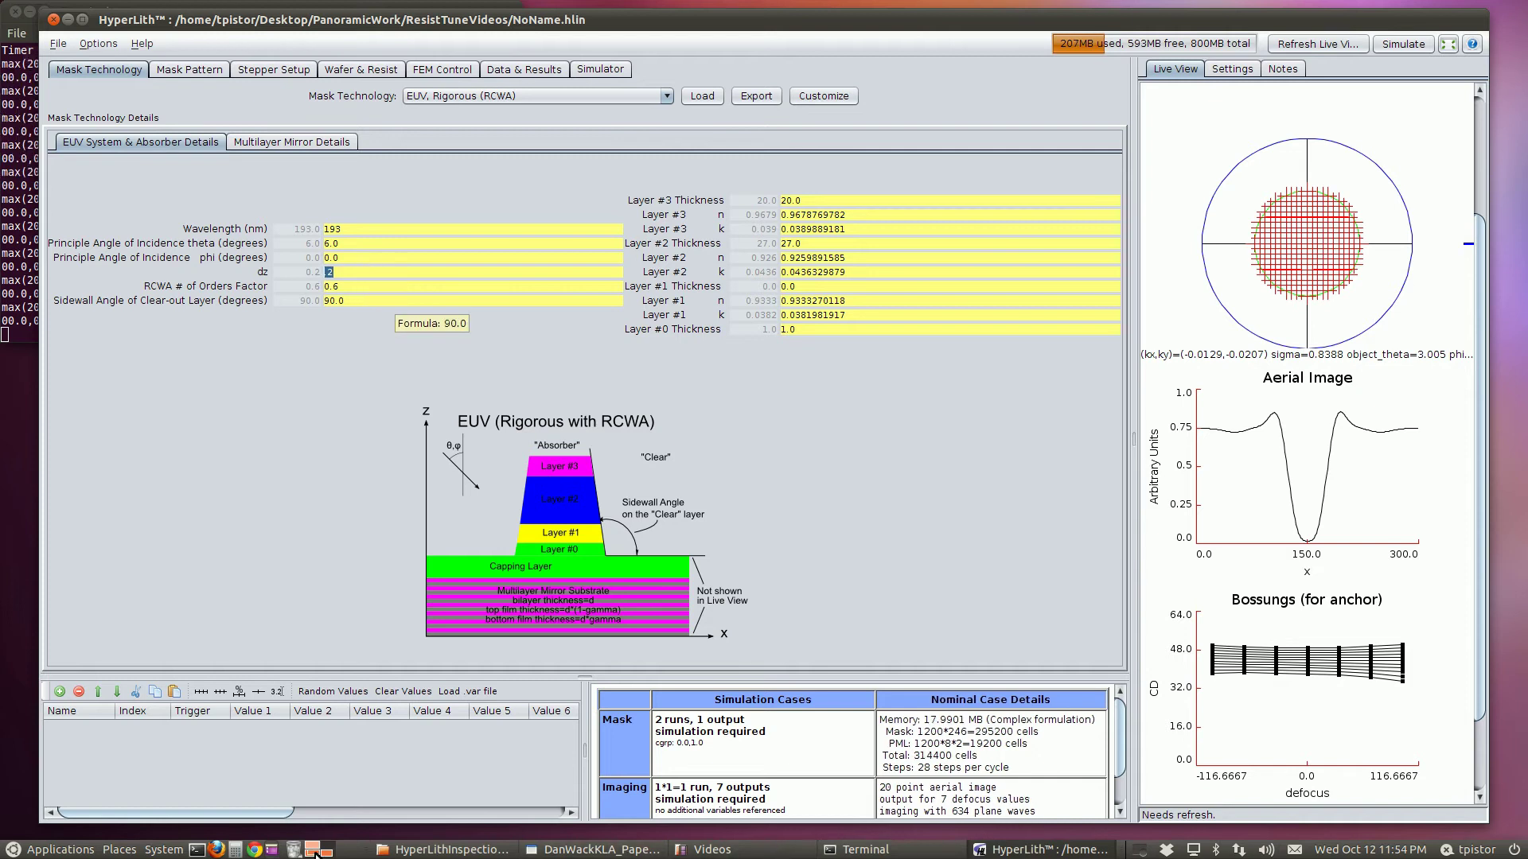
Check the paper, then confirm dz 0.1 and set the RCWA orders factor to 4
left_click(597, 850)
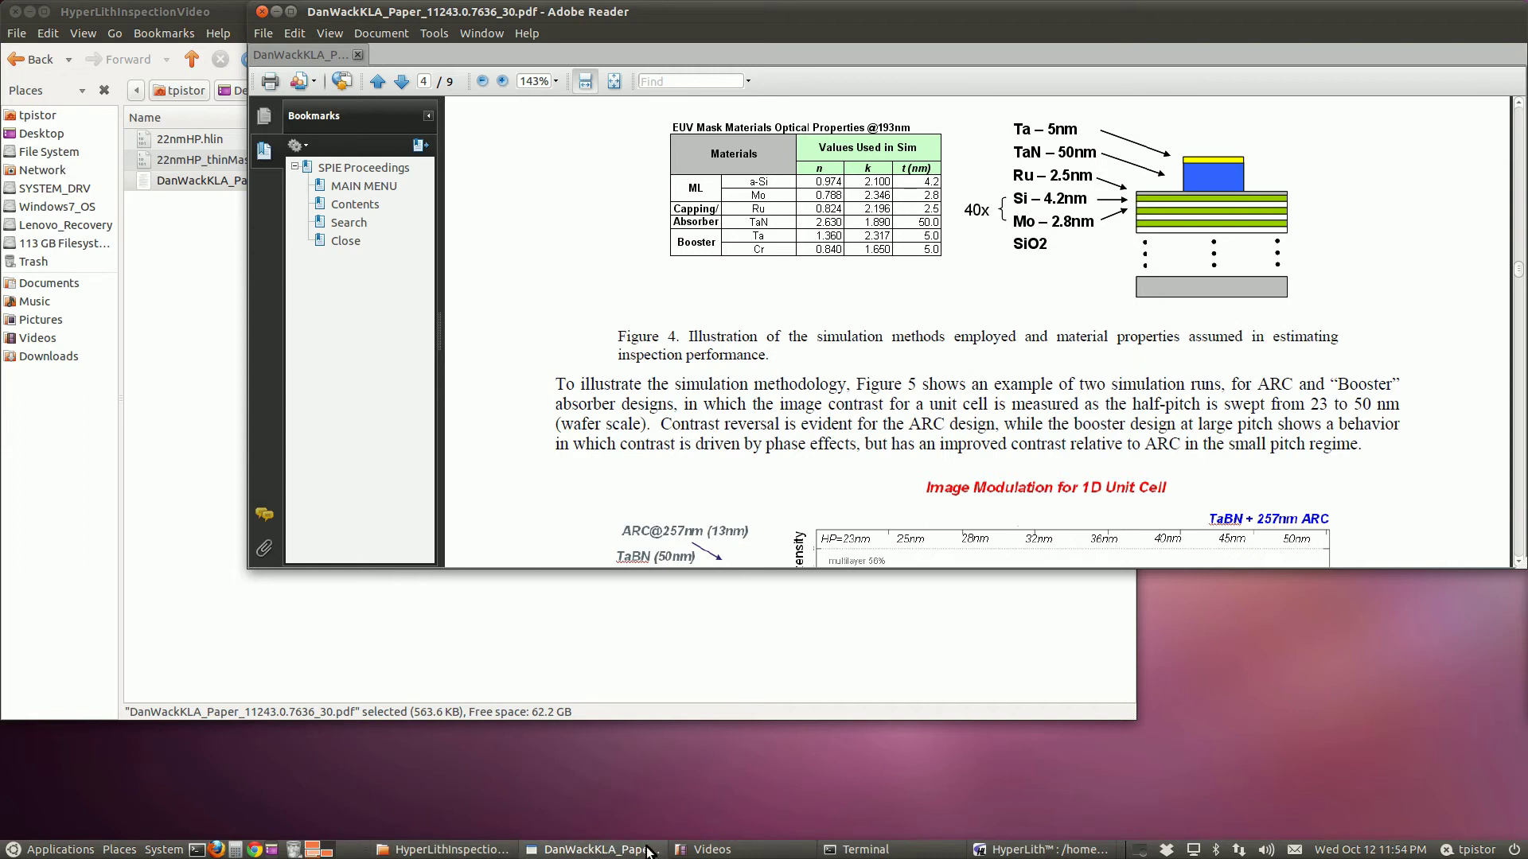
left_click(1038, 849)
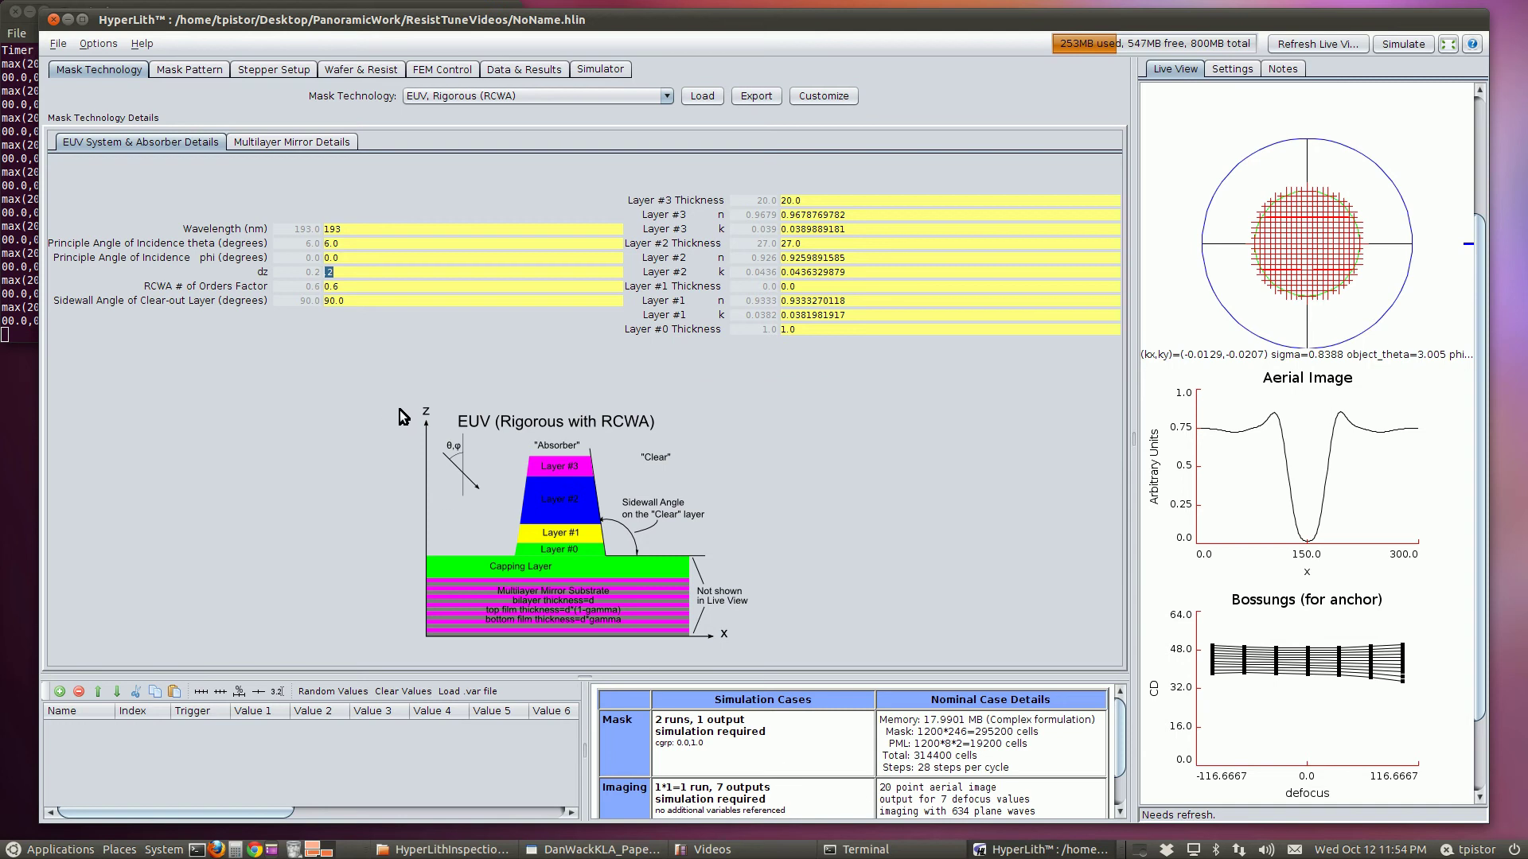
type(".1")
key("Return")
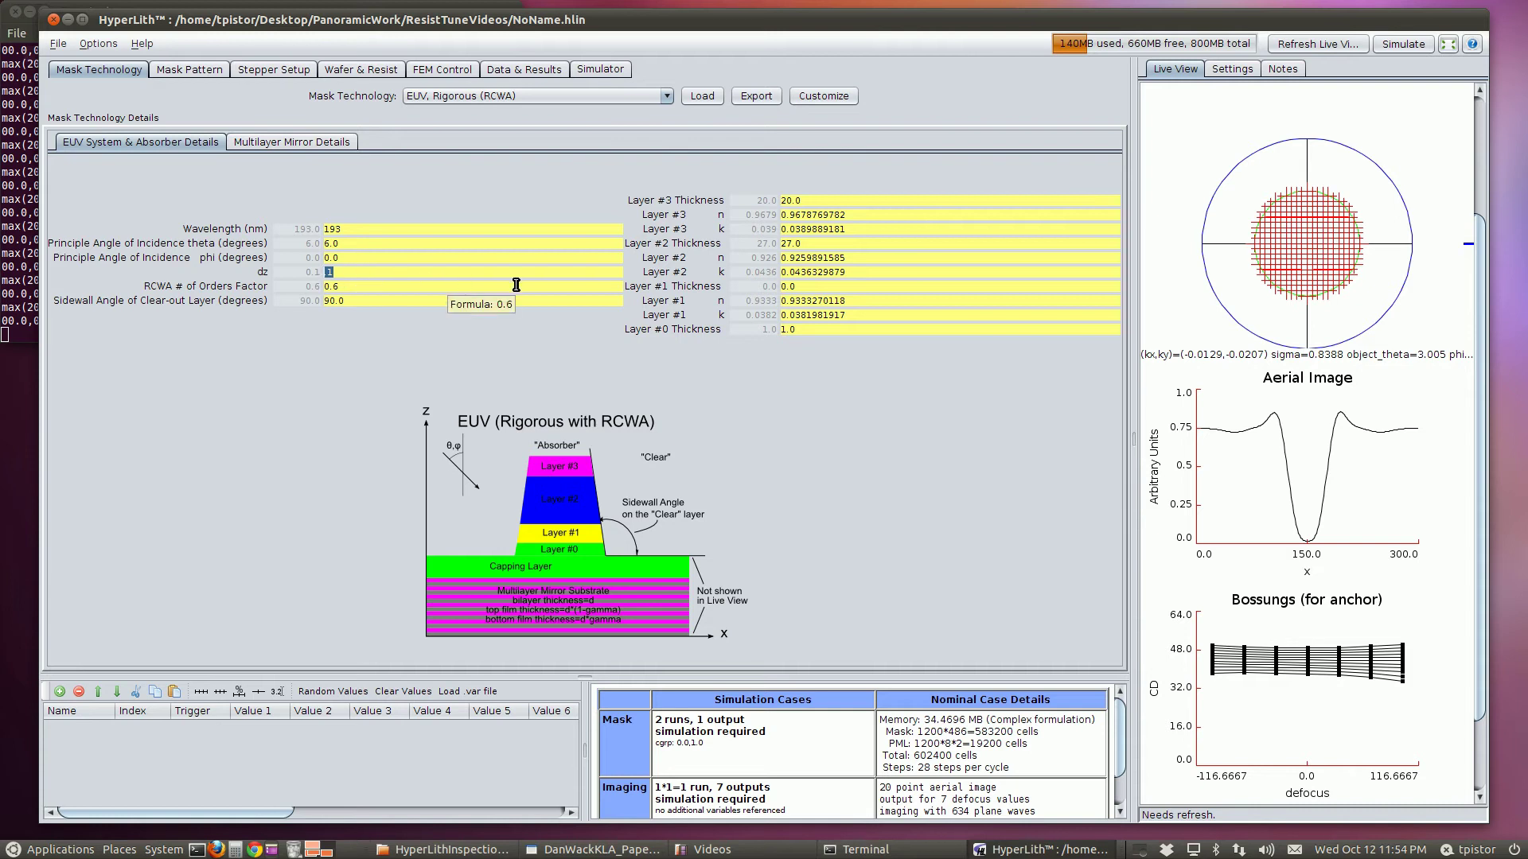
key("Tab")
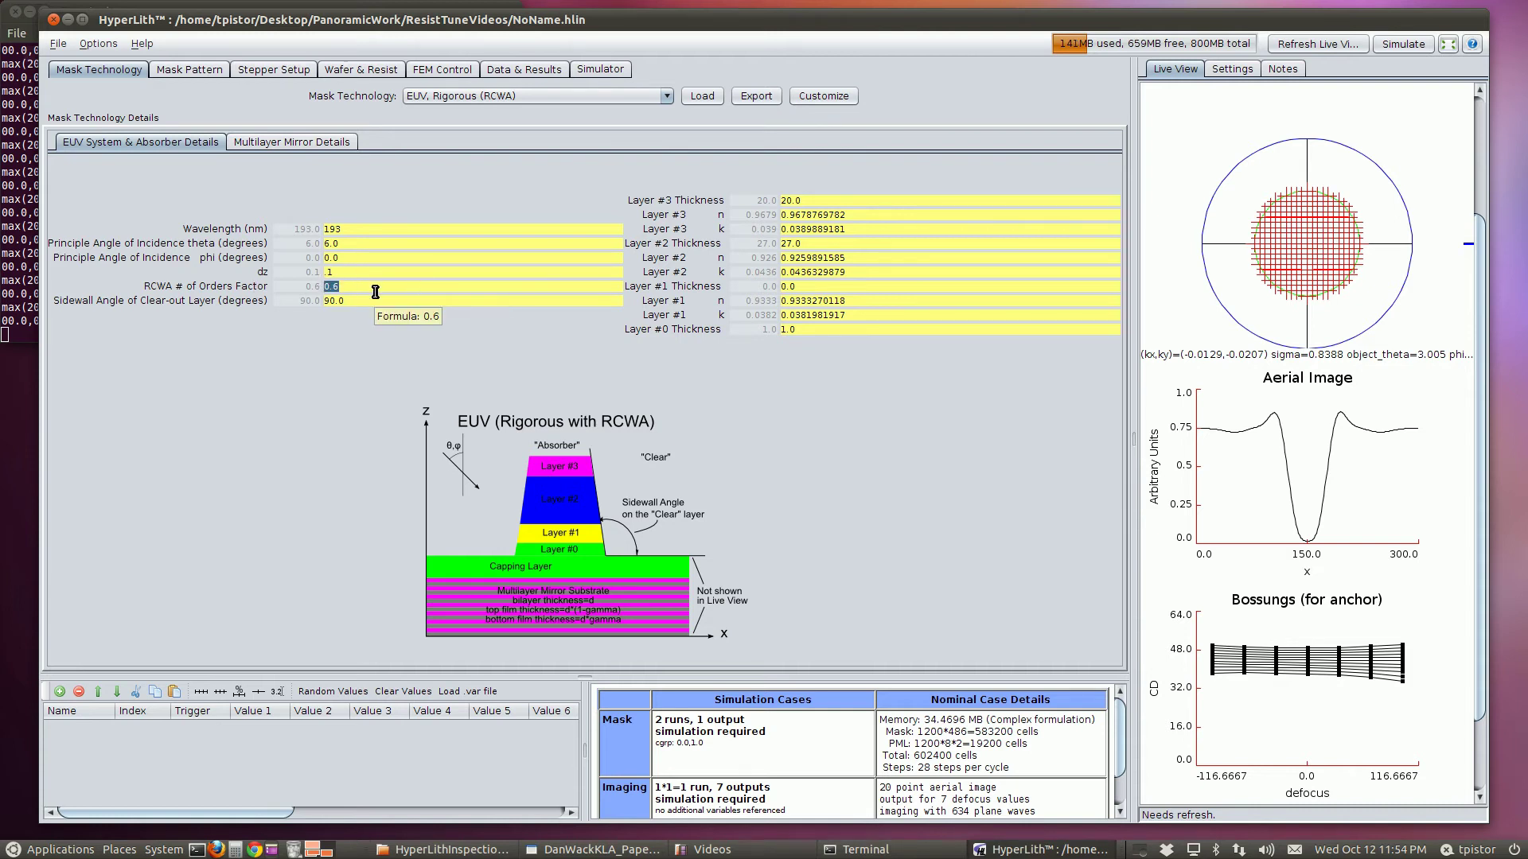
type("4")
key("Return")
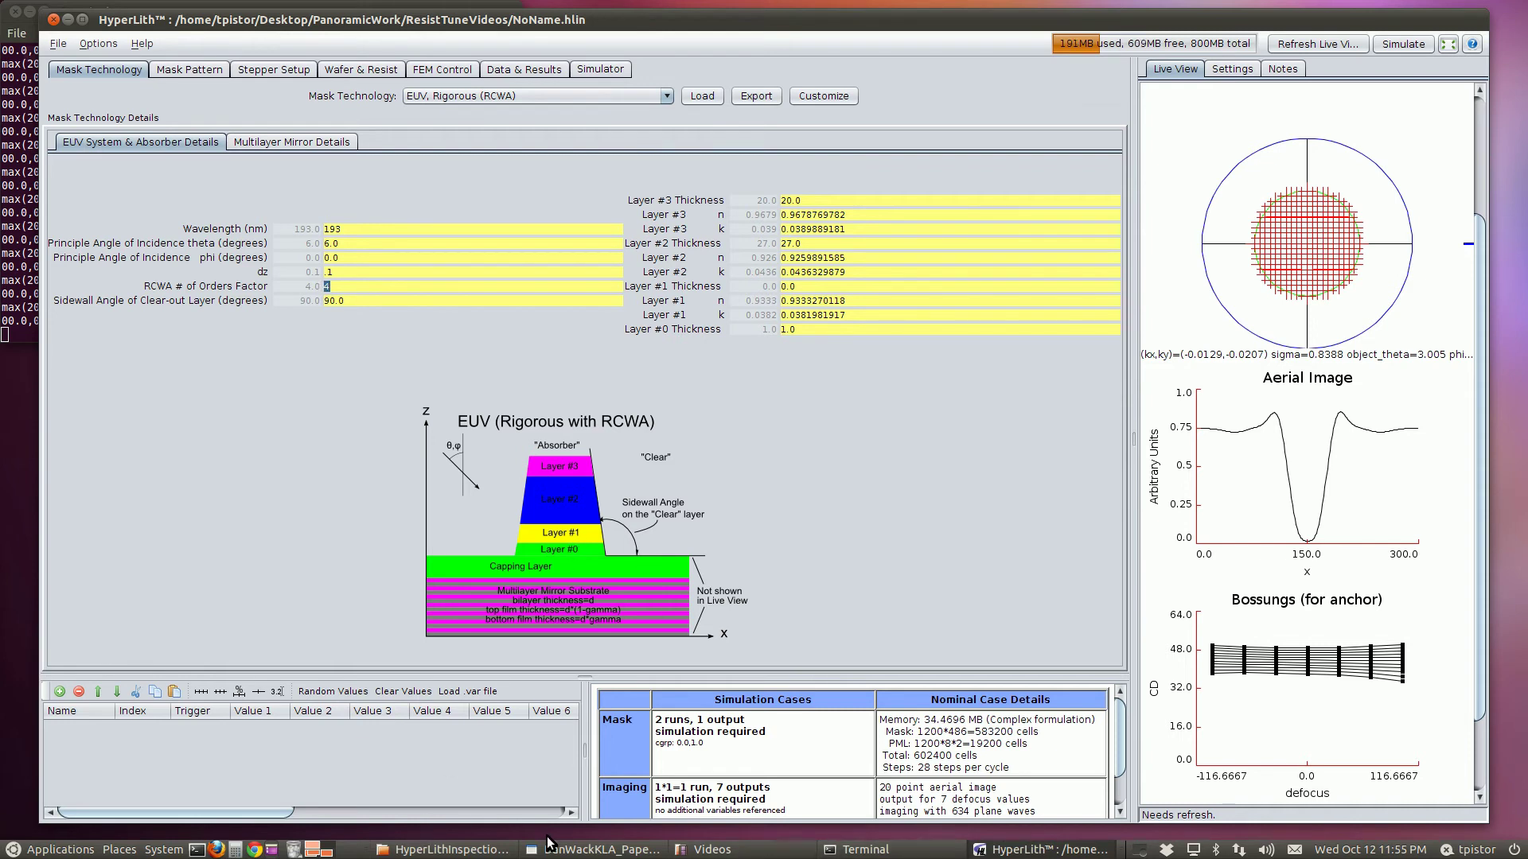
left_click(312, 851)
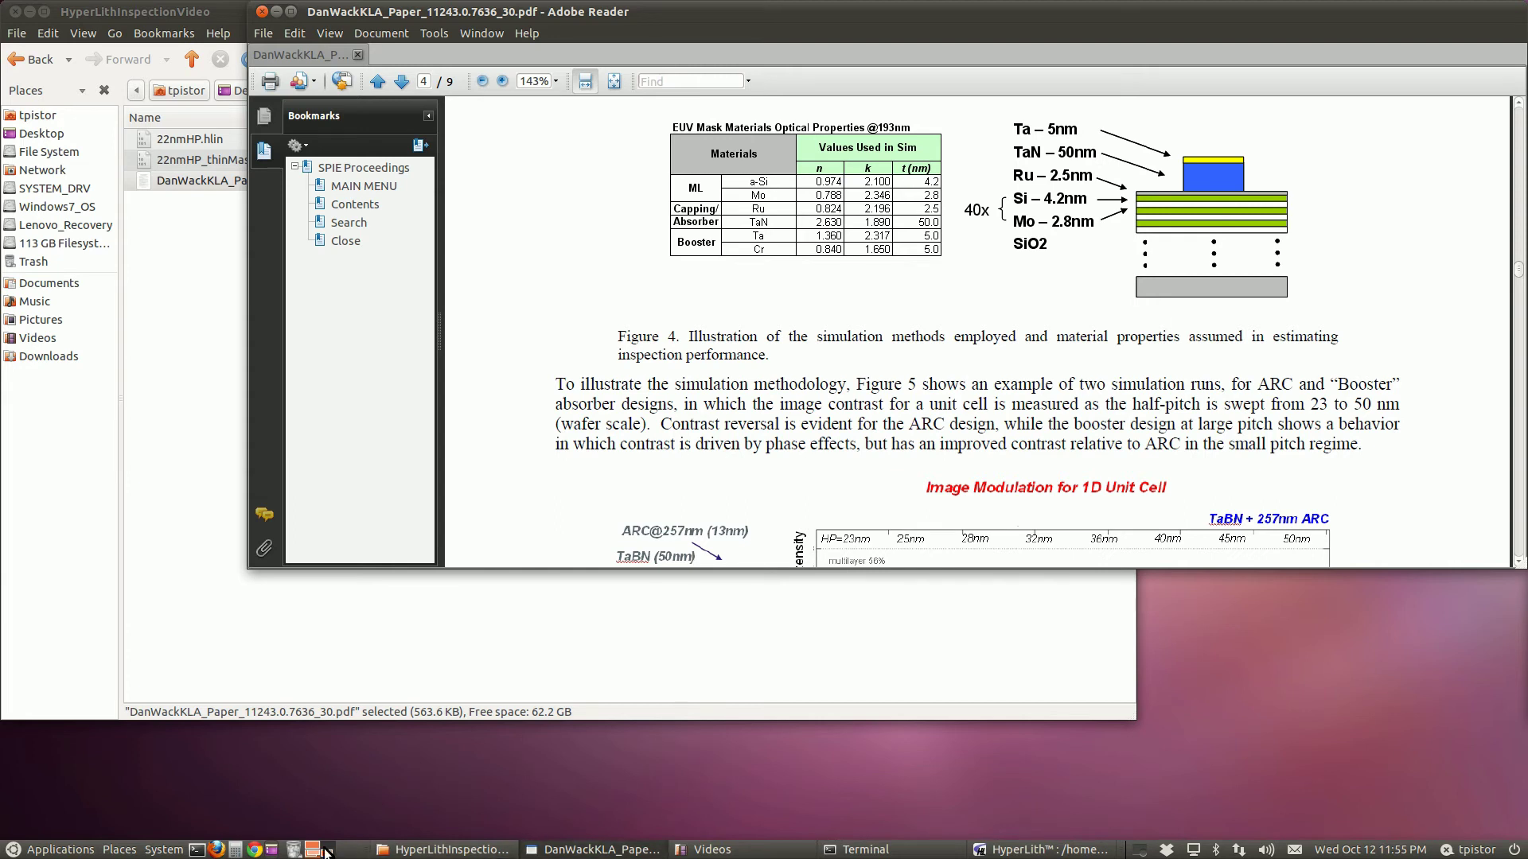
Arrange the PDF window beside a restored HyperLith window
key("ctrl+alt+Up")
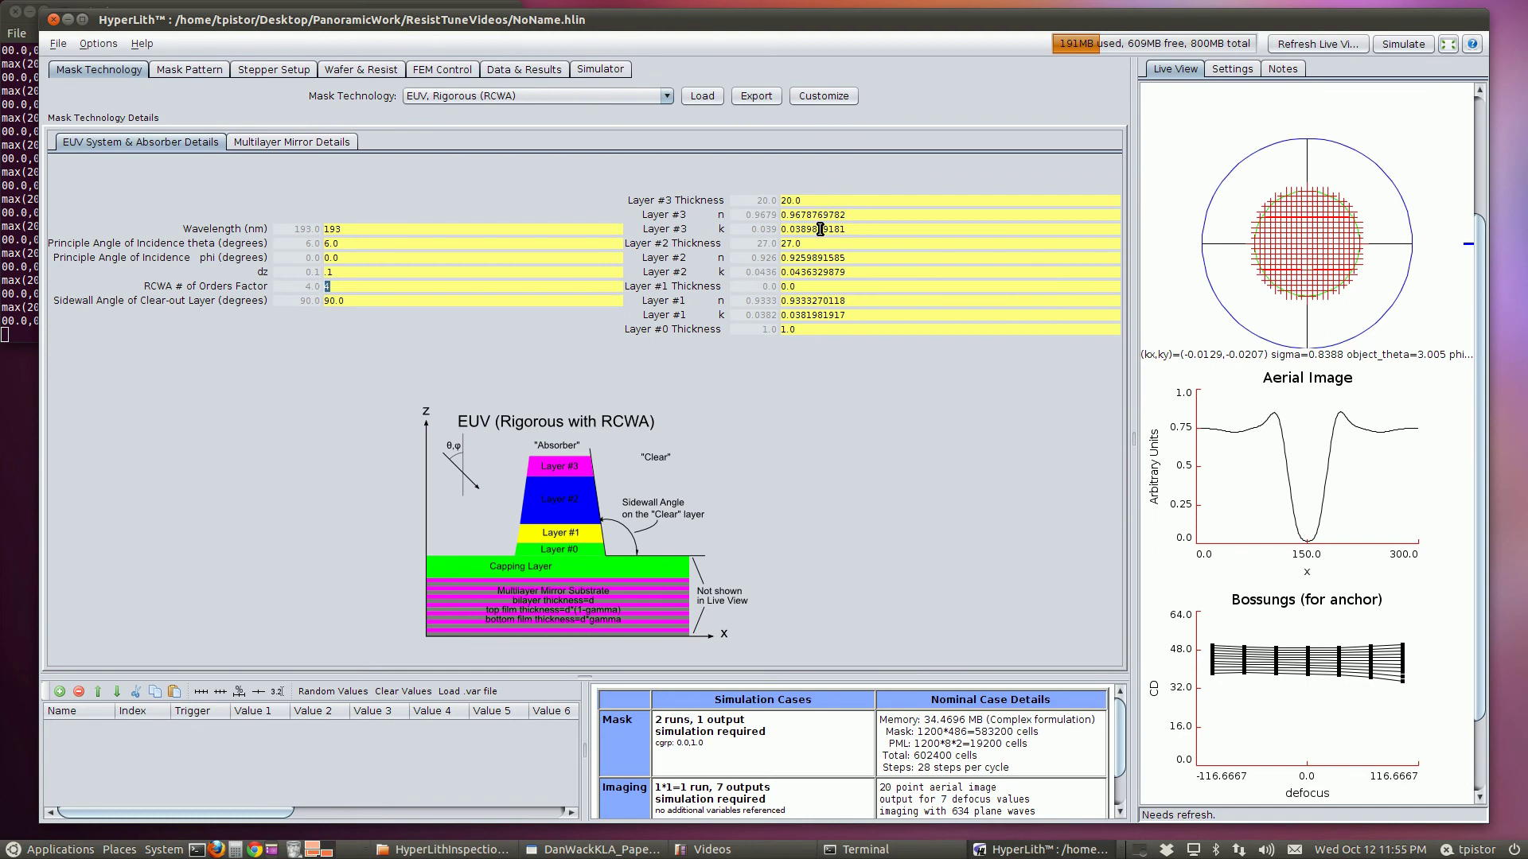
key("alt+F5")
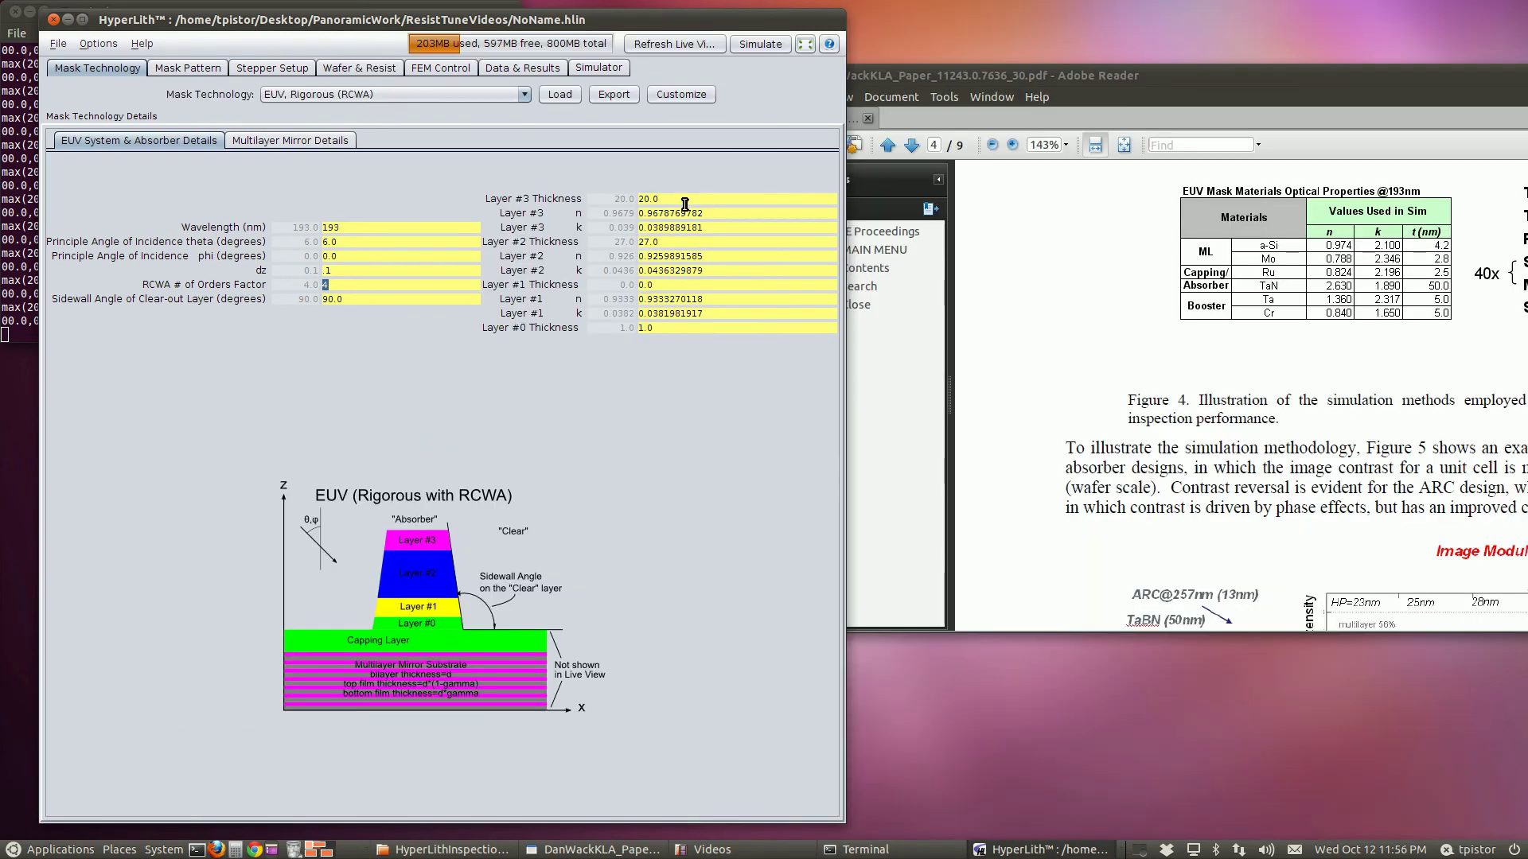
left_click_drag(1150, 74, 952, 80)
left_click(722, 22)
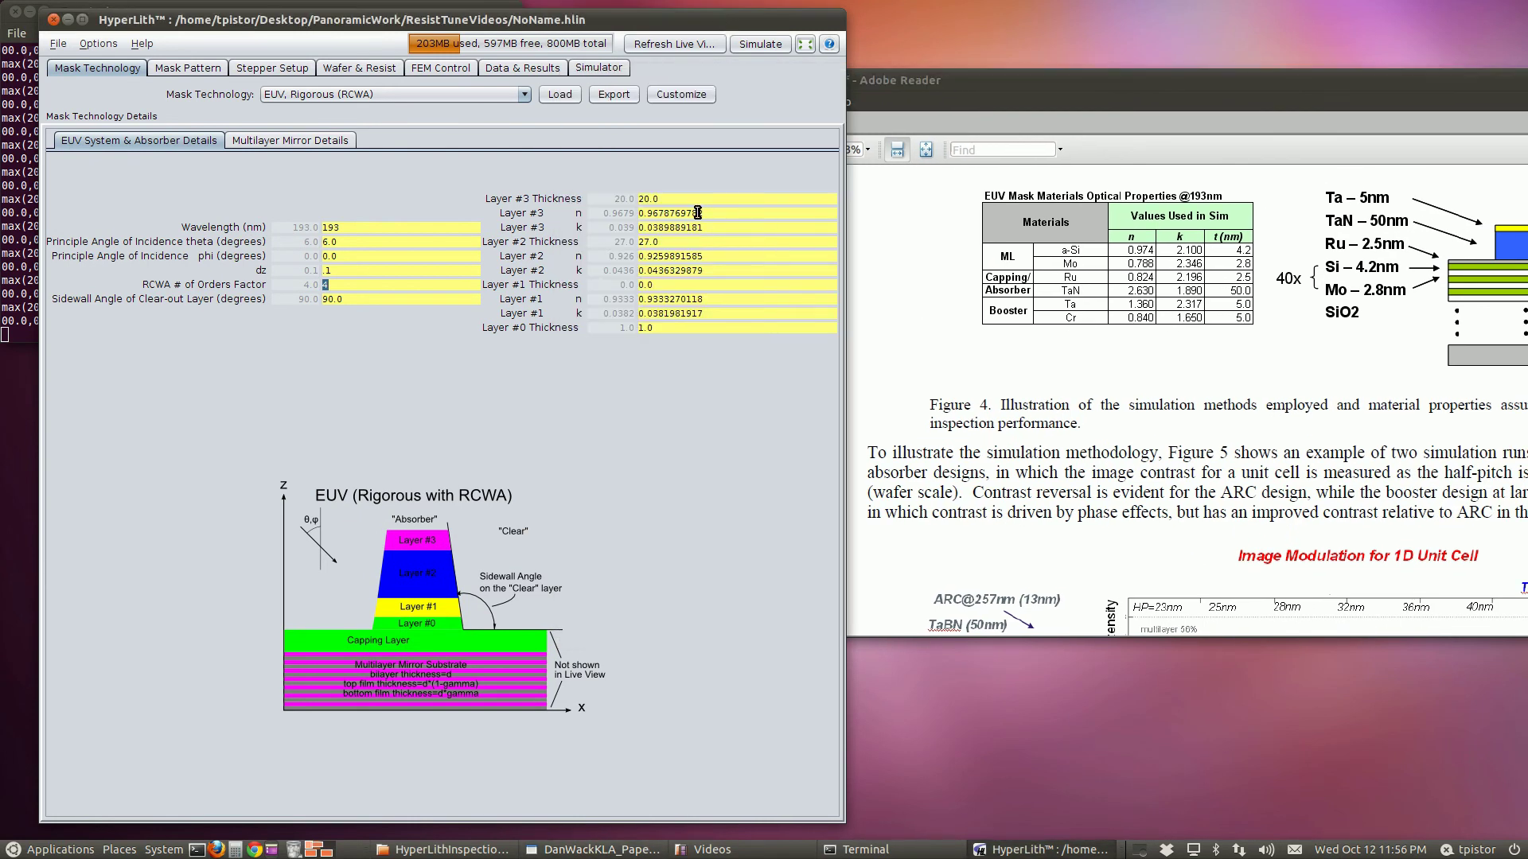
Enter absorber Layer #3–#1 thicknesses and n,k values, with Layer #0 thickness 0
left_click(677, 199)
type("5")
left_click(723, 213)
type(".84")
key("Tab")
type("1.")
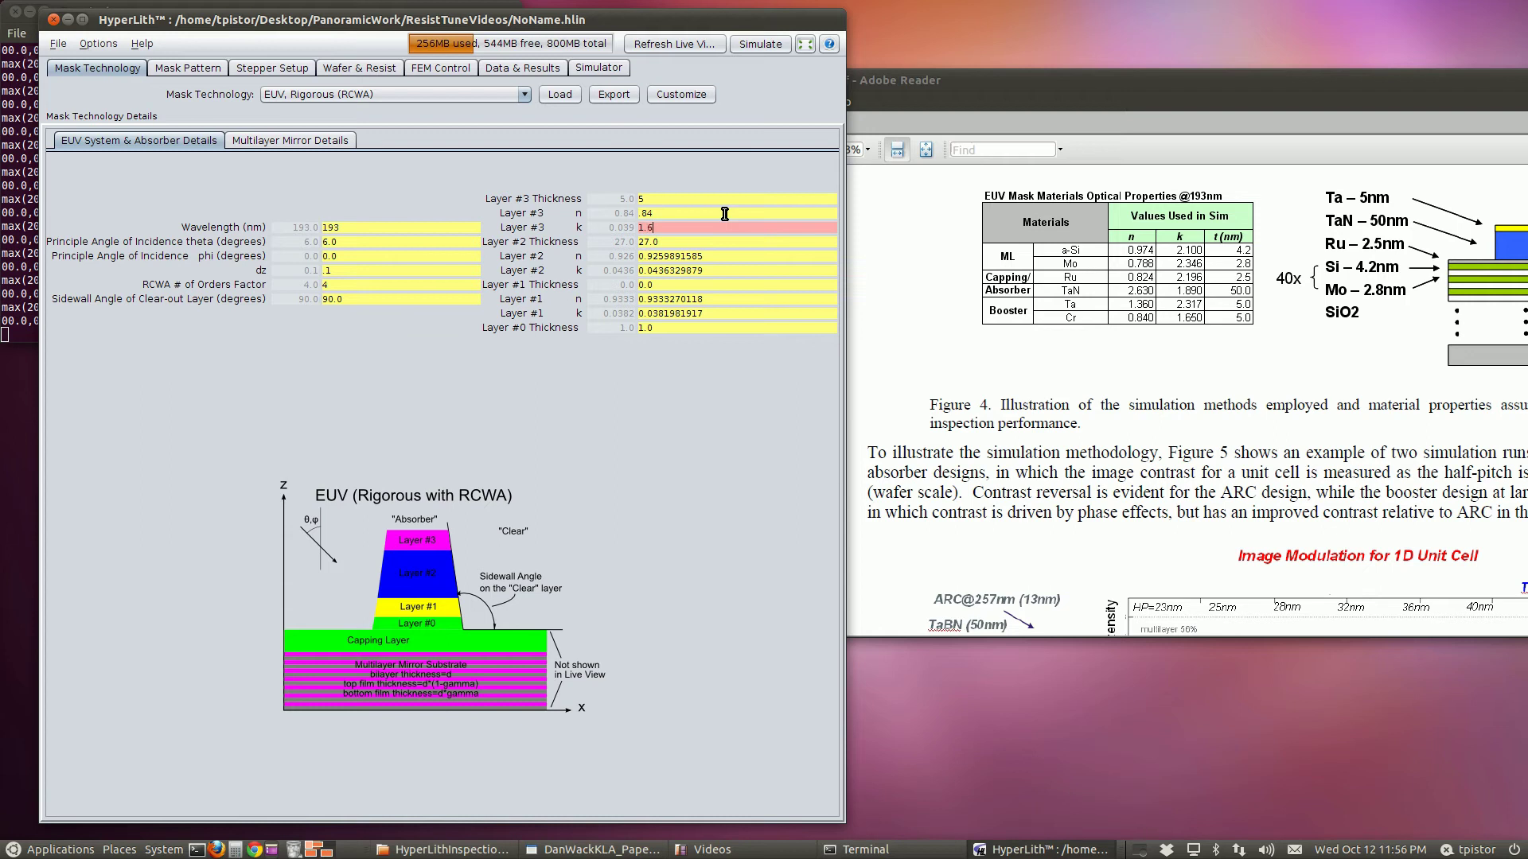
key("Tab")
type("5")
key("Tab")
type("1.3")
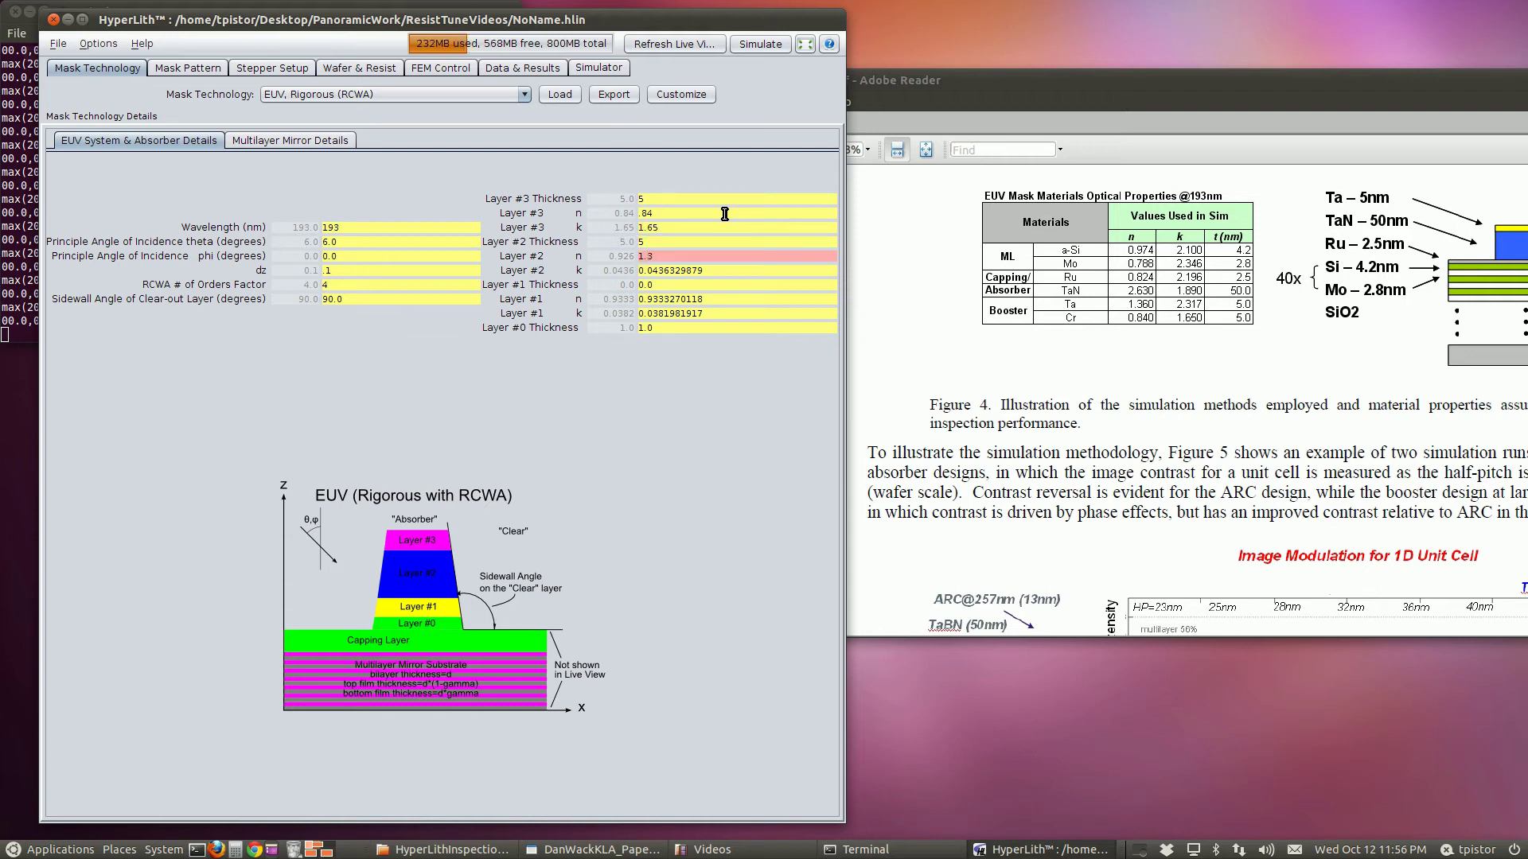
type("9")
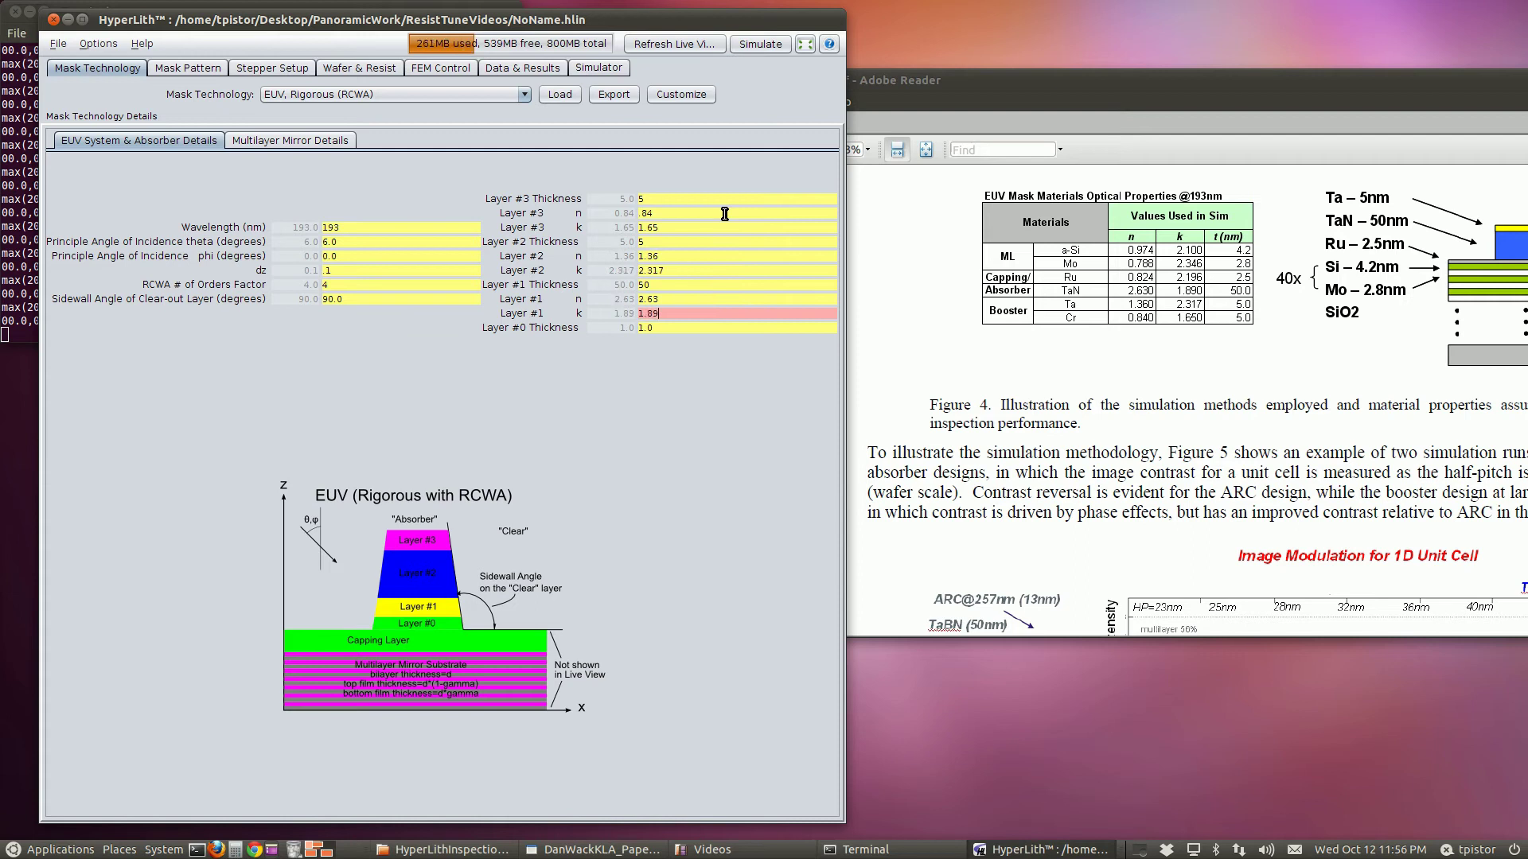
key("Tab")
type("0")
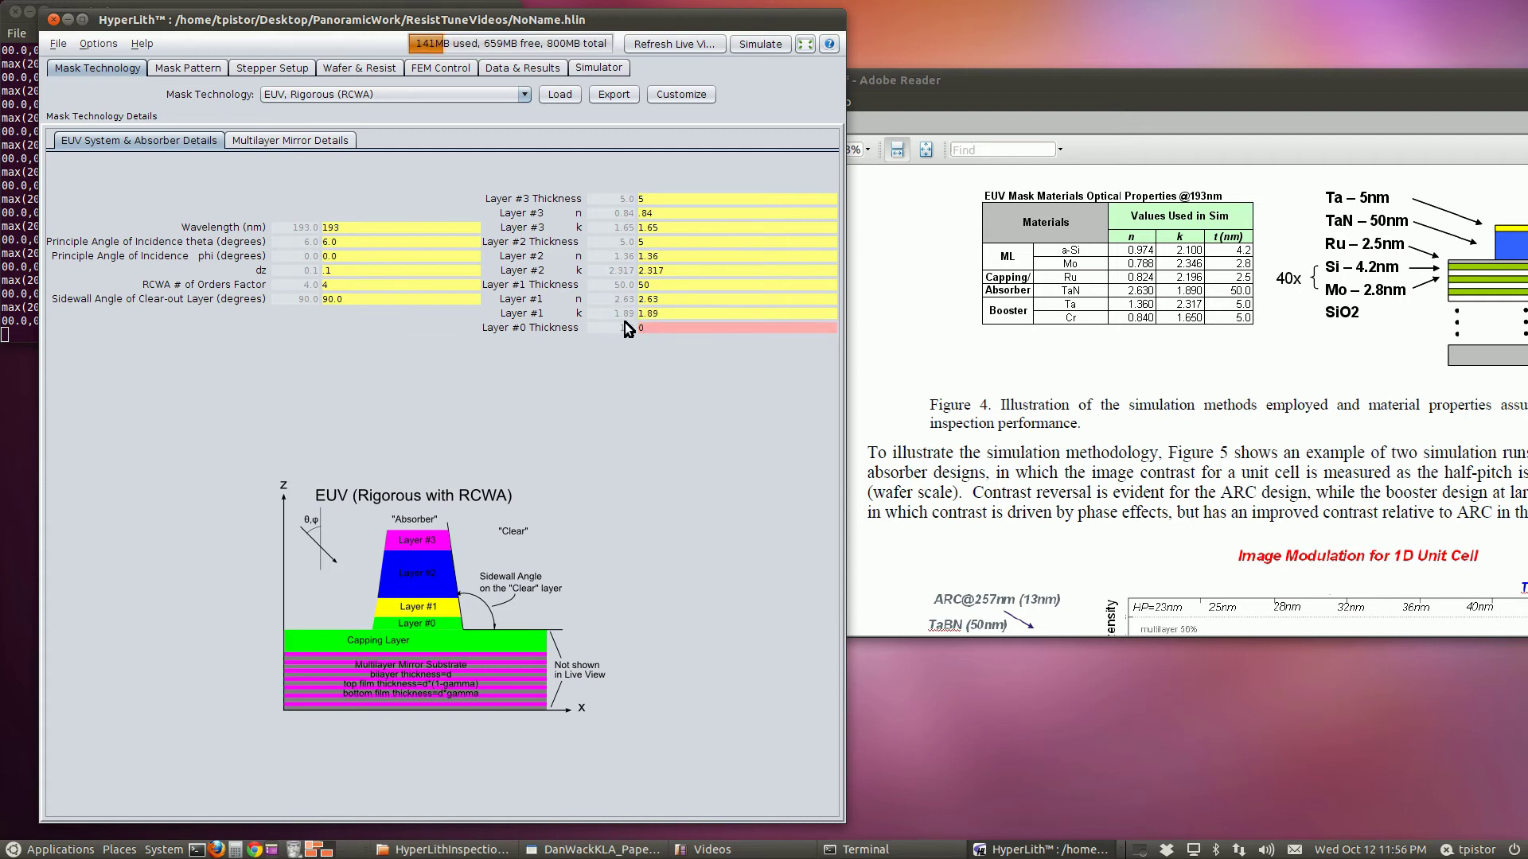
key("Return")
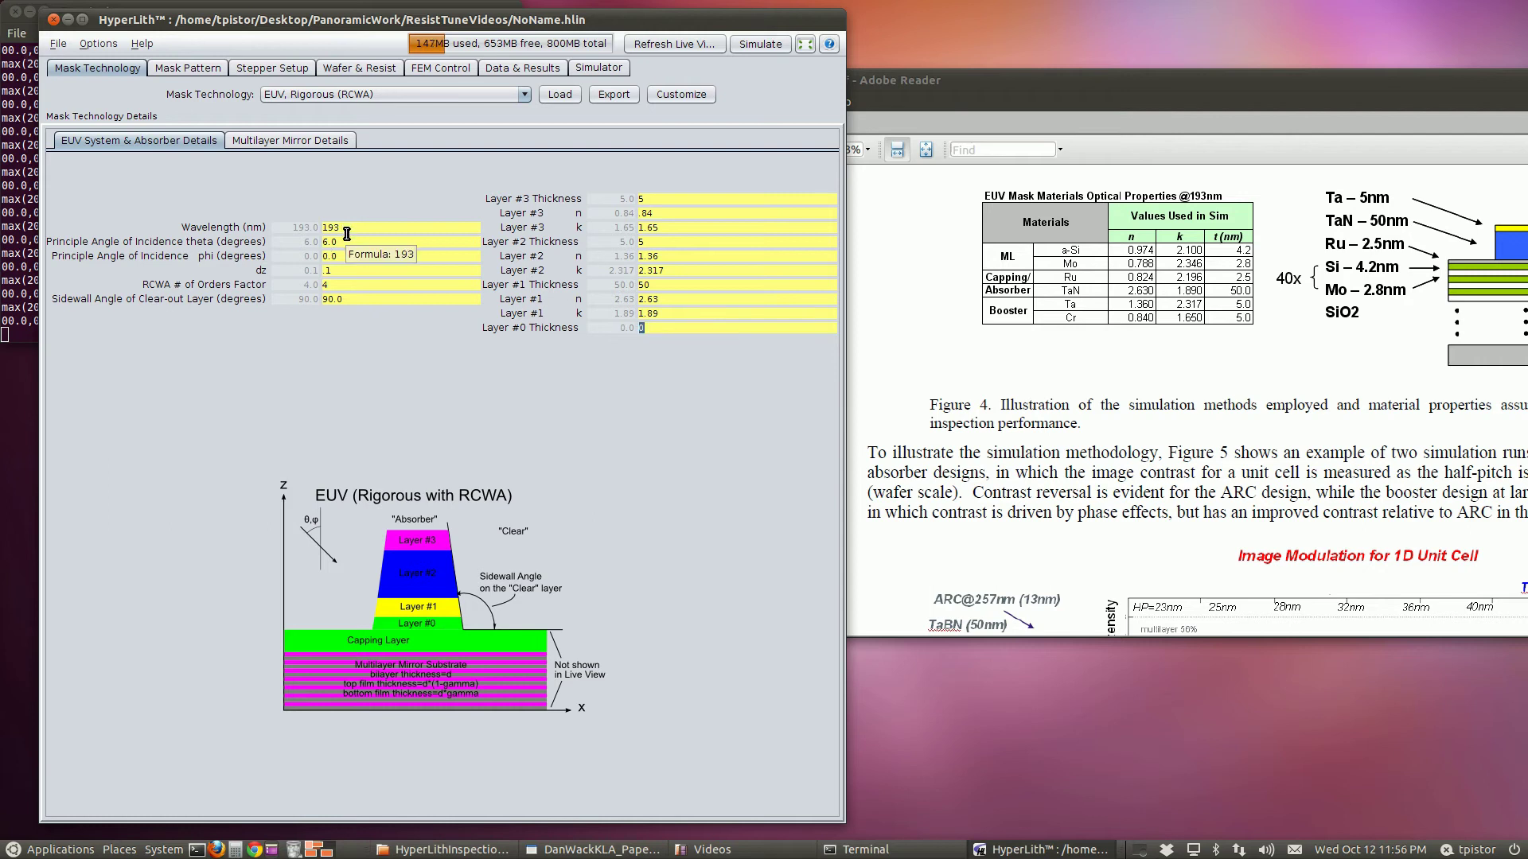
Set the principal incidence angle theta to 0
double_click(345, 242)
type("0")
key("Return")
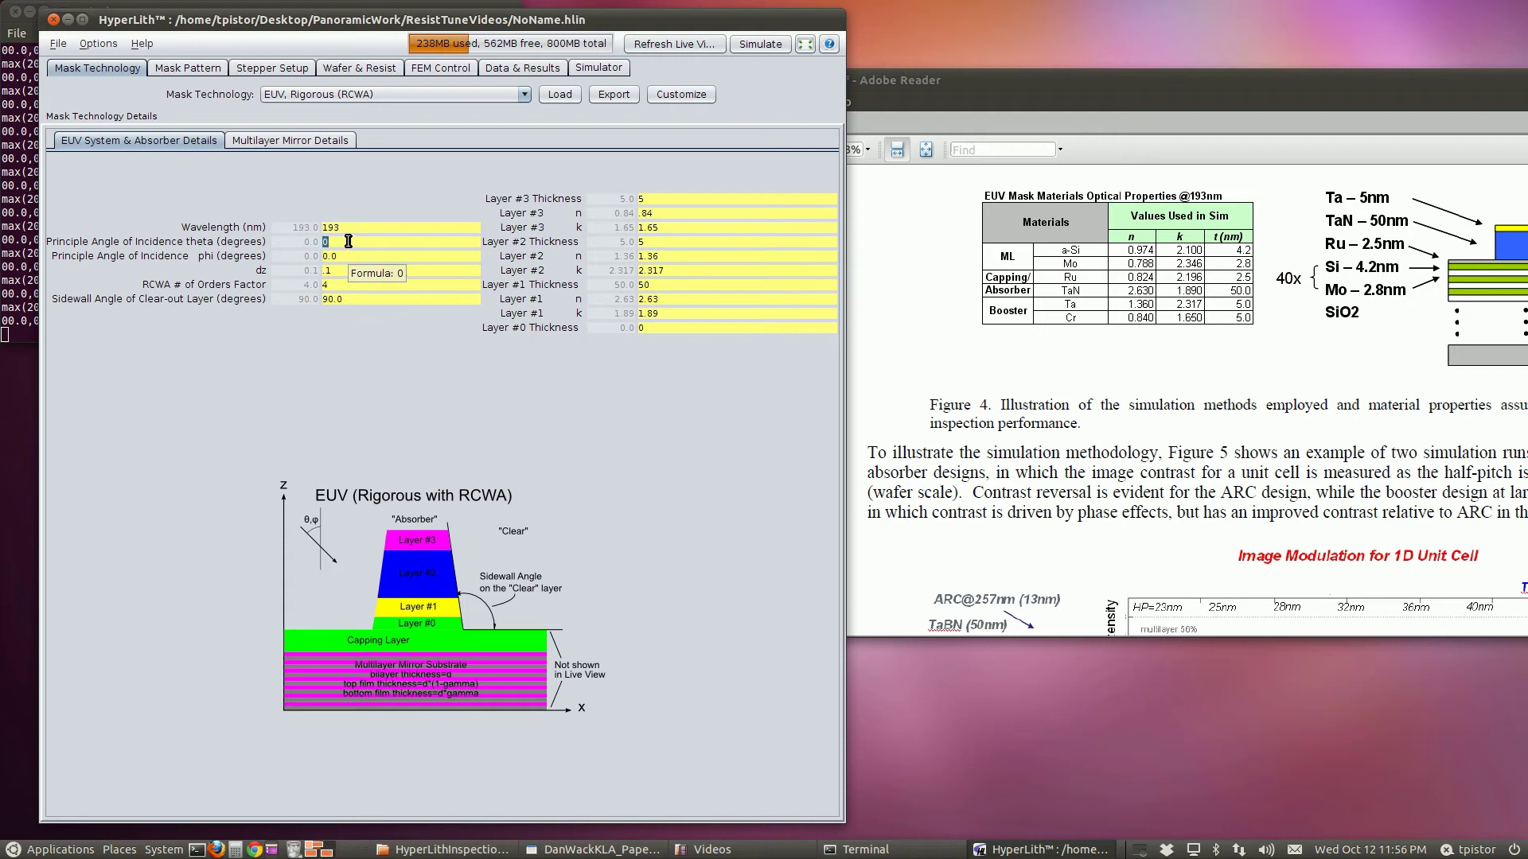
left_click(348, 254)
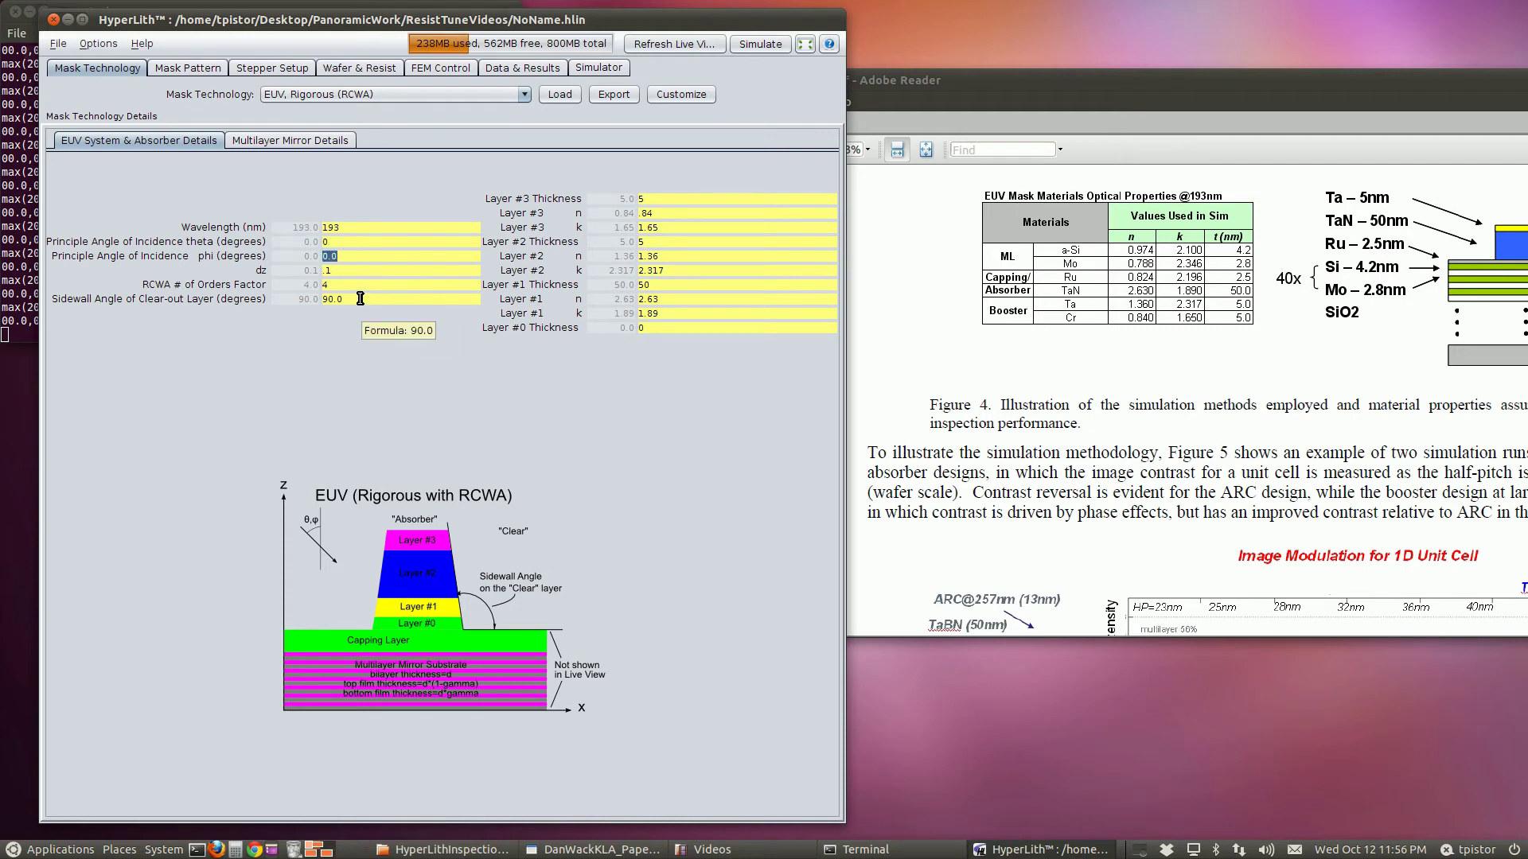
Set mirror bilayer thickness to (4.2+2.8) and gamma to 2.8/(4.2+2.8)
left_click(254, 138)
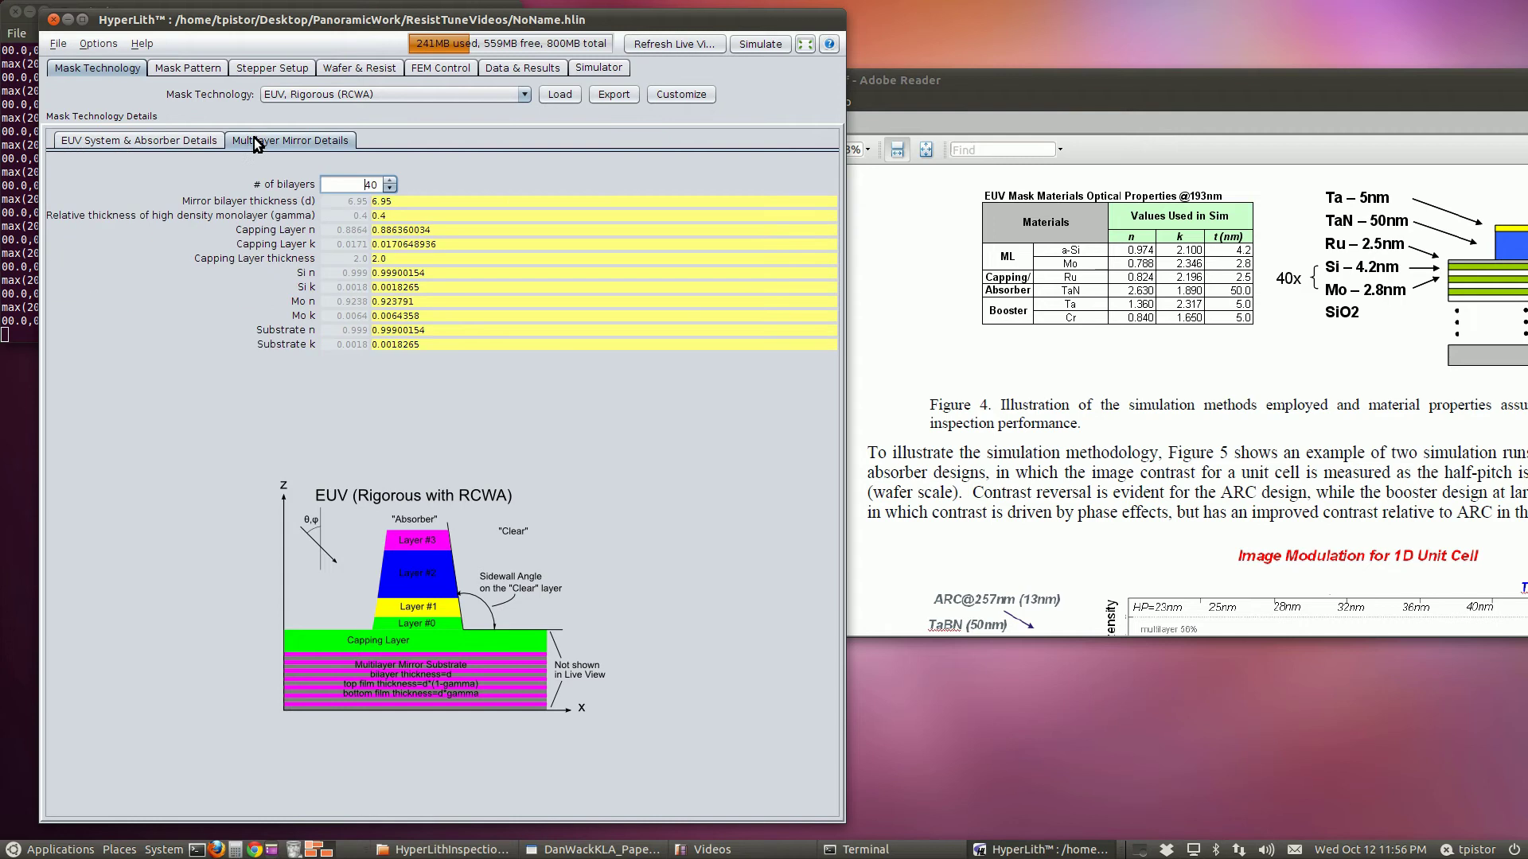
left_click(411, 199)
type("7")
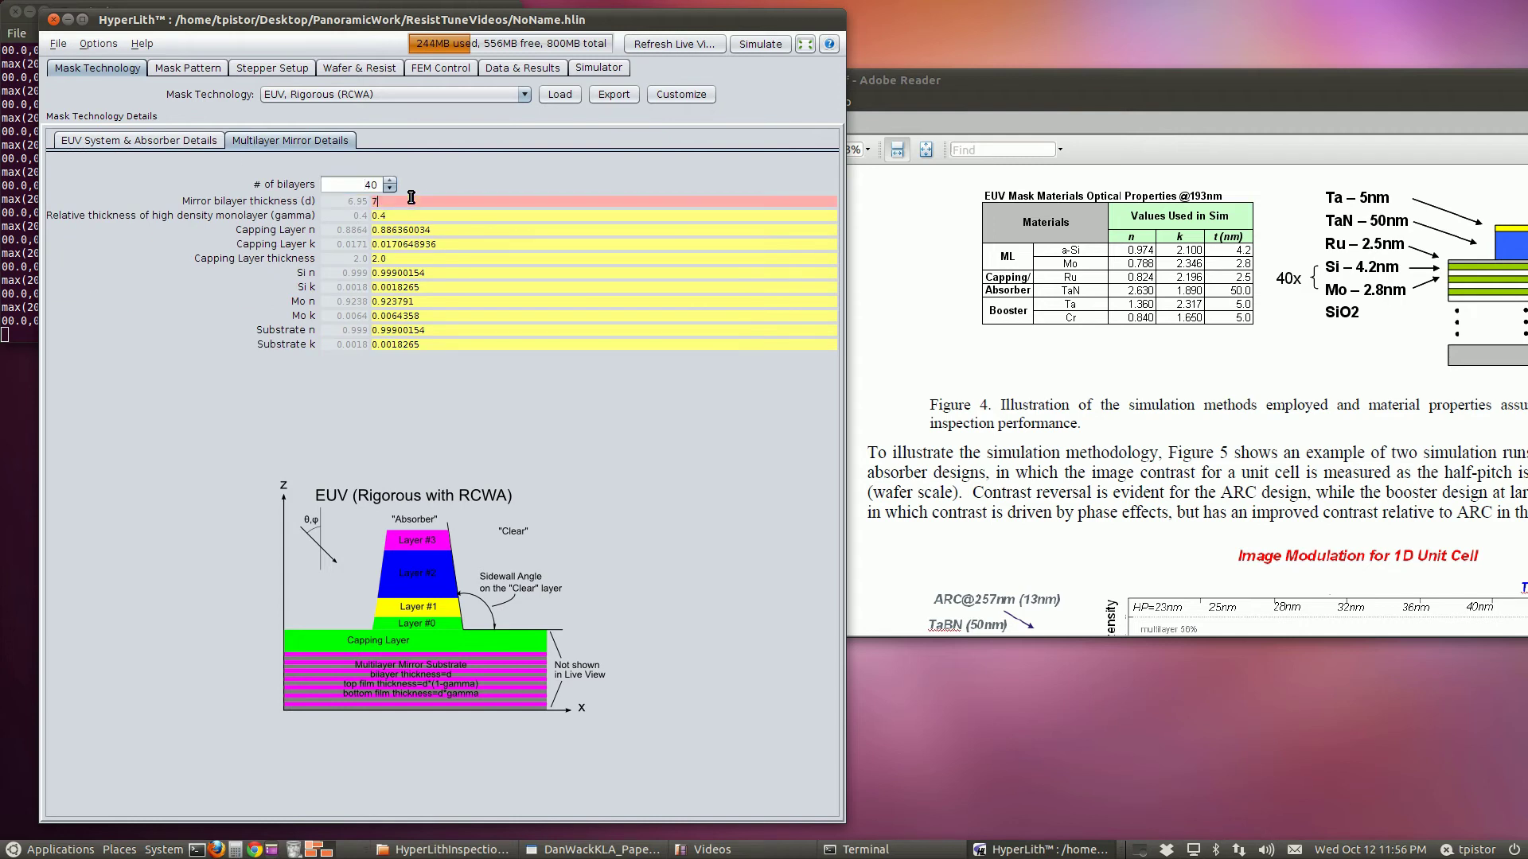
type("6")
type("4.2+2.8")
key("Return")
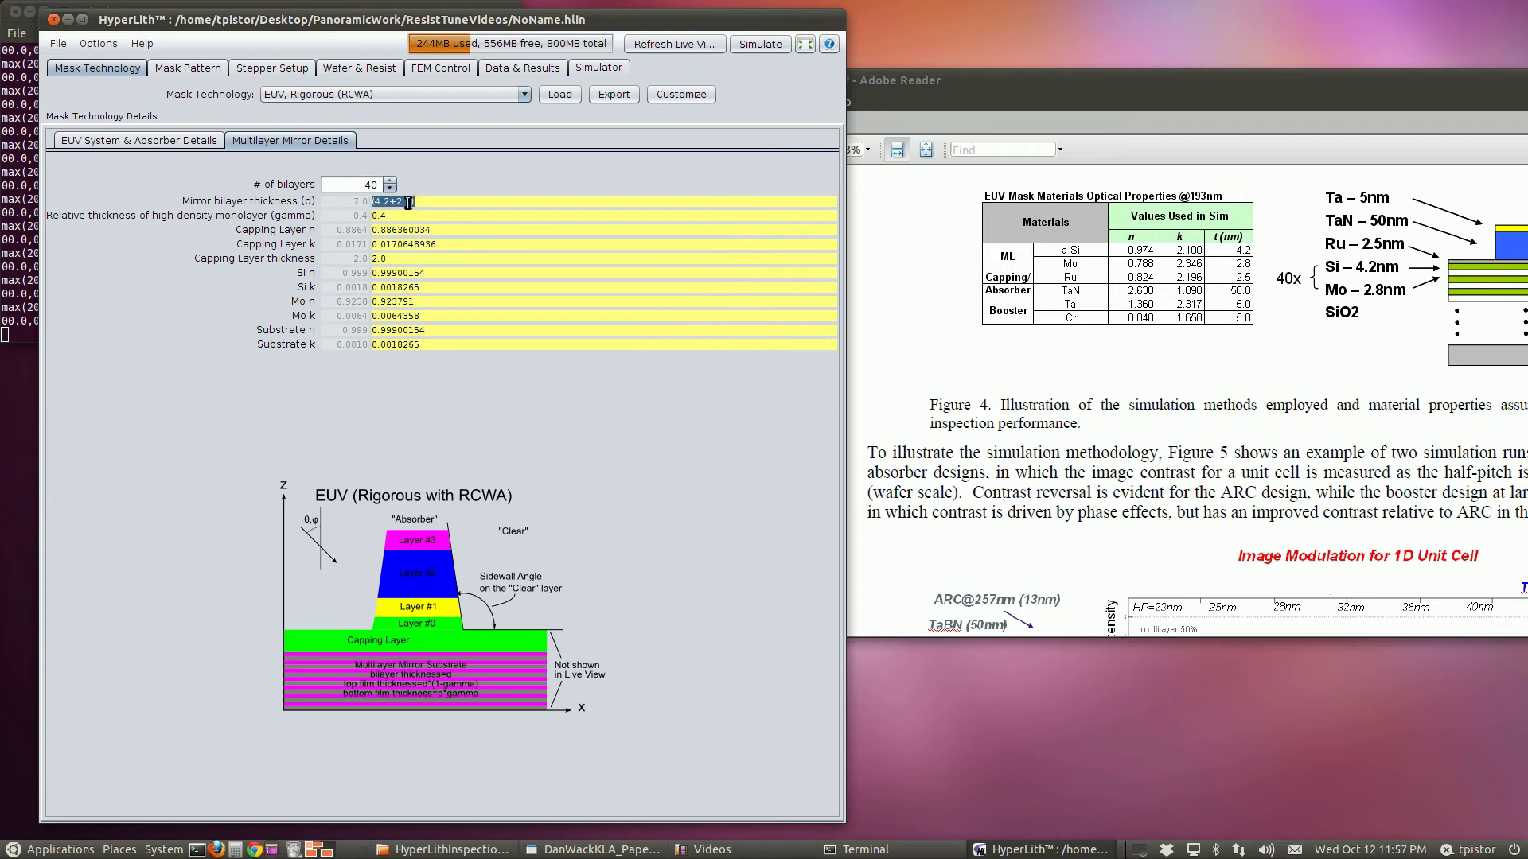
left_click(407, 216)
type("2.8/(4.2")
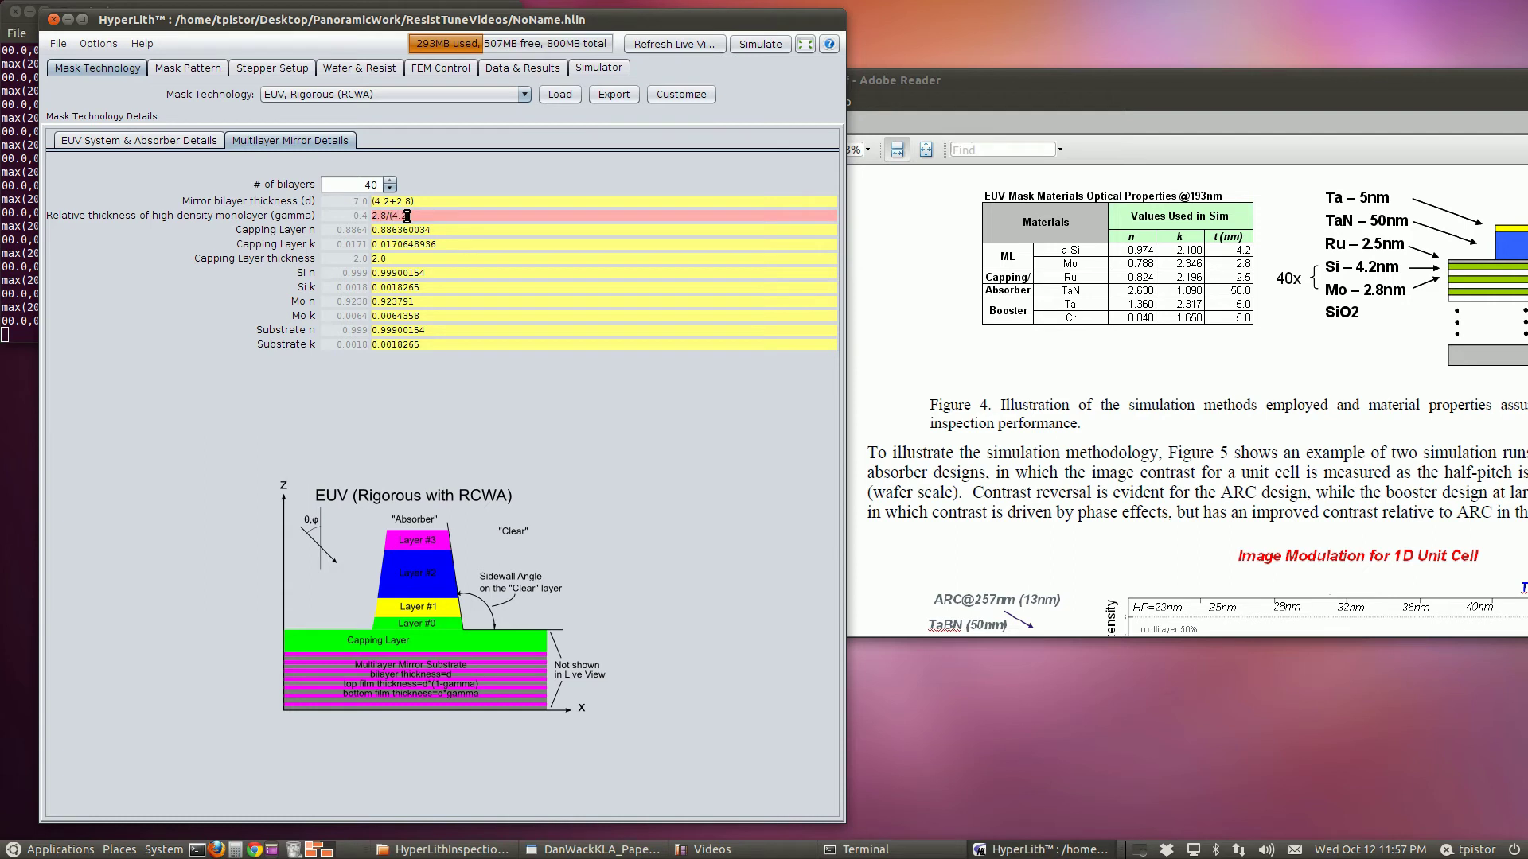
type("+2.8)")
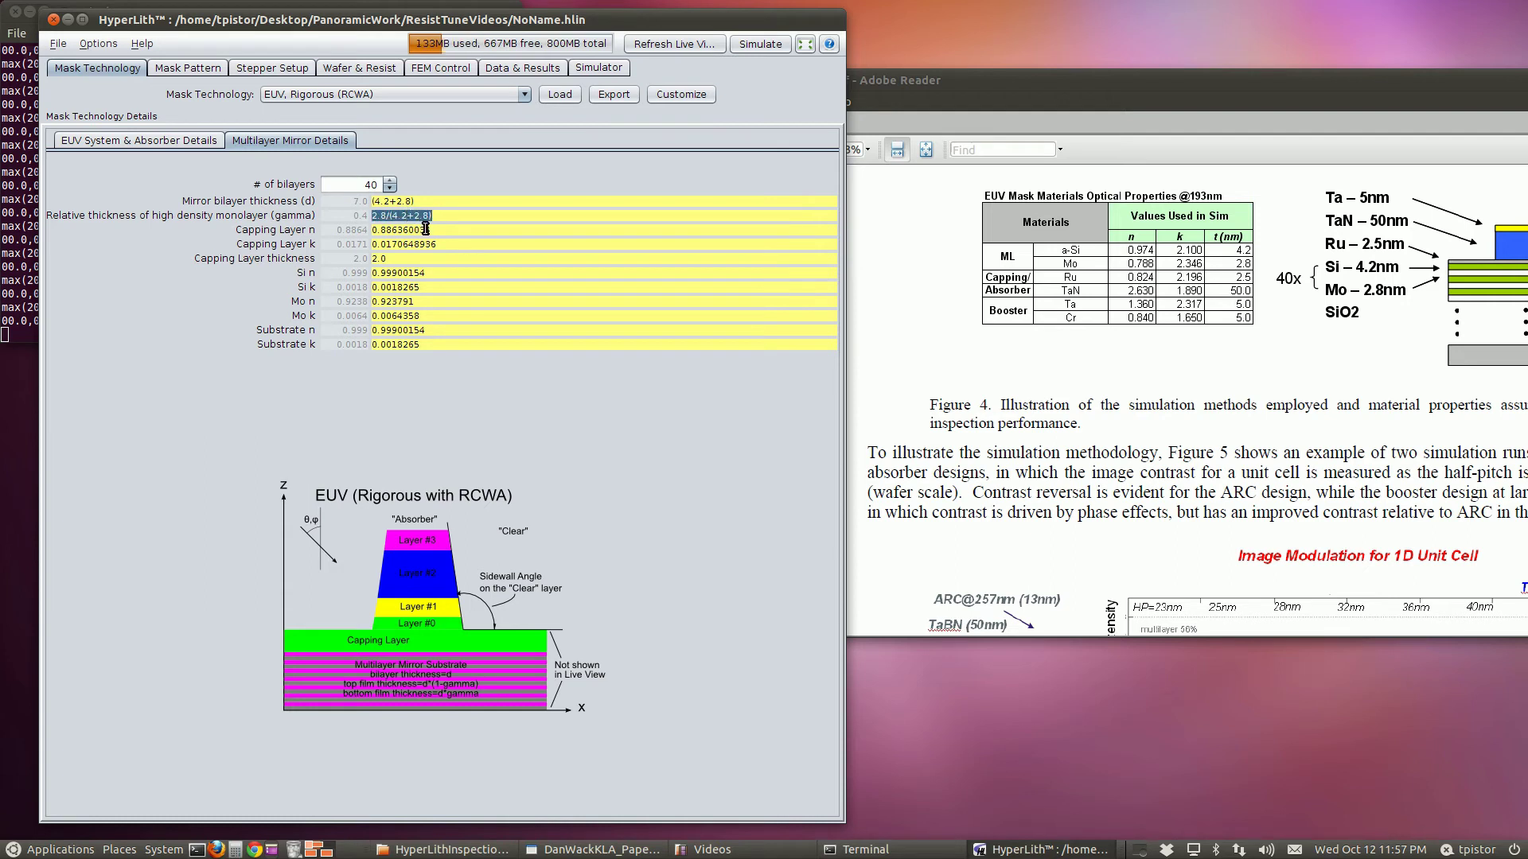
left_click(425, 230)
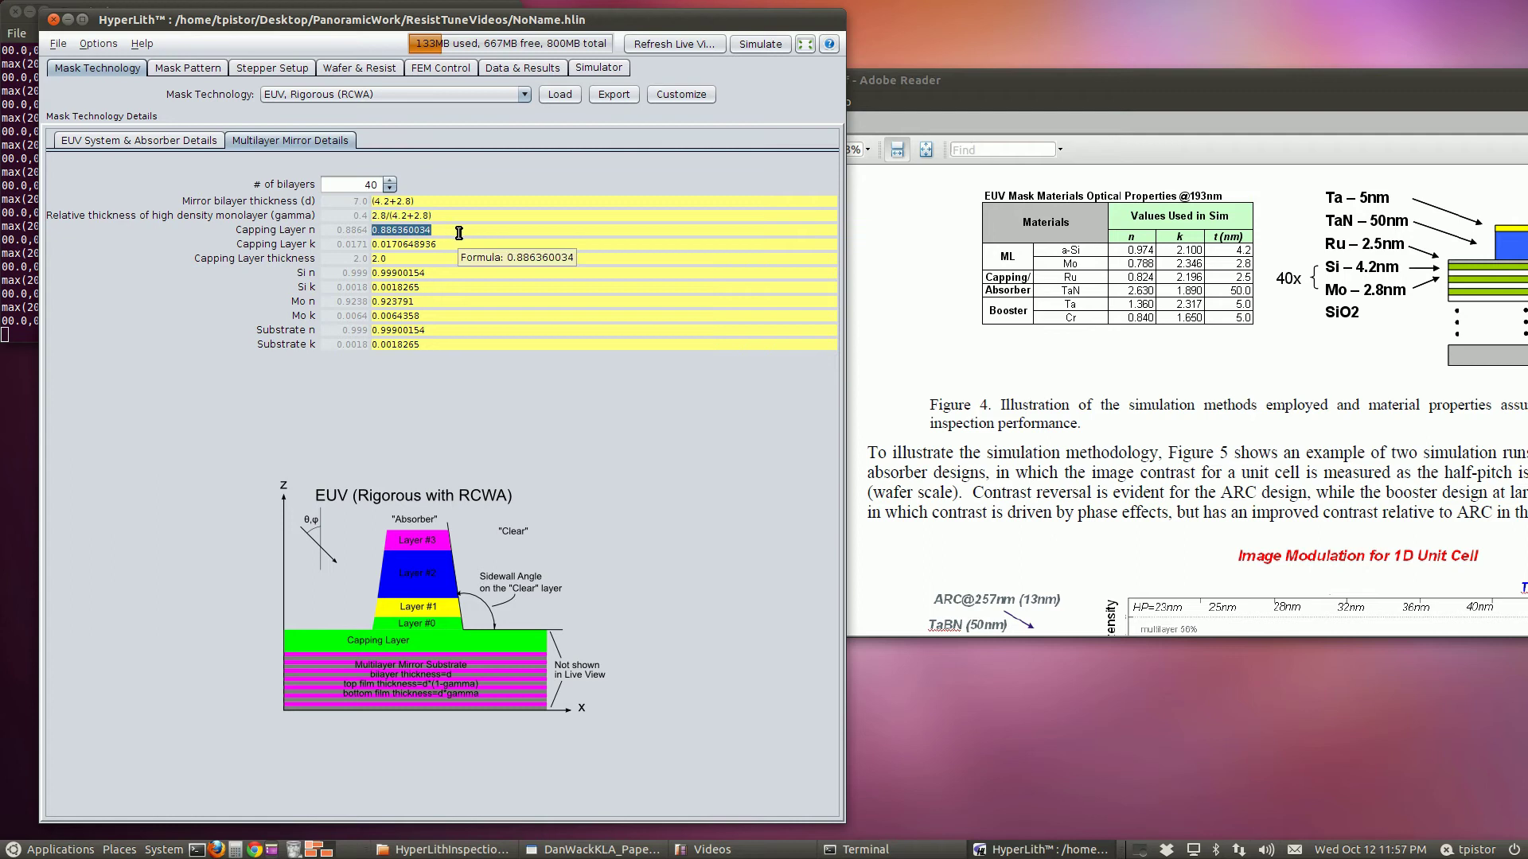
Set capping layer n to .824 and copy the Si k value 2.1 into Substrate k
key("BackSpace")
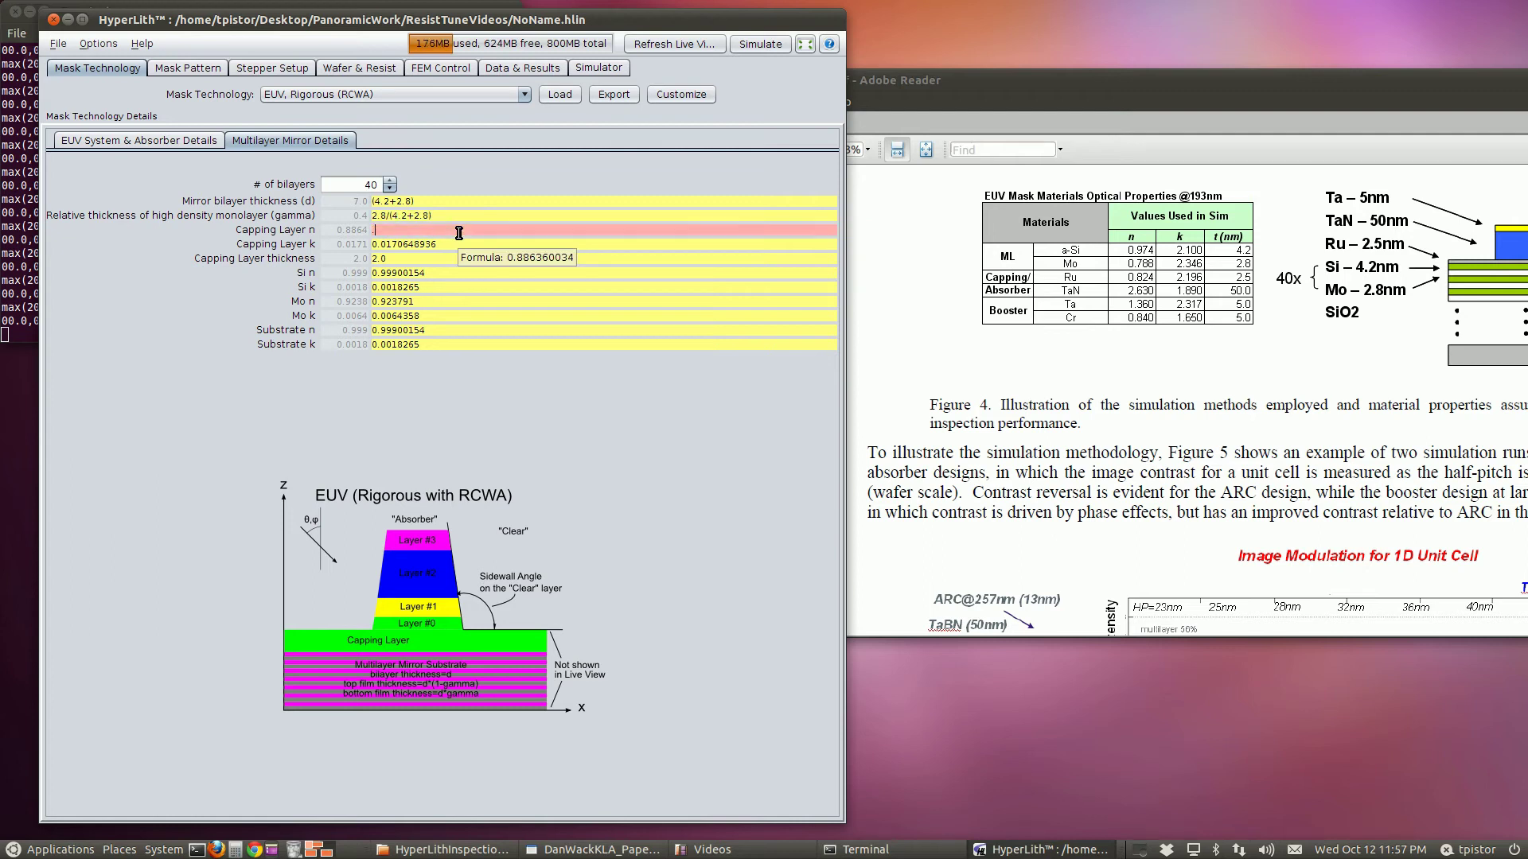
type(".824")
key("Tab")
type("2.196")
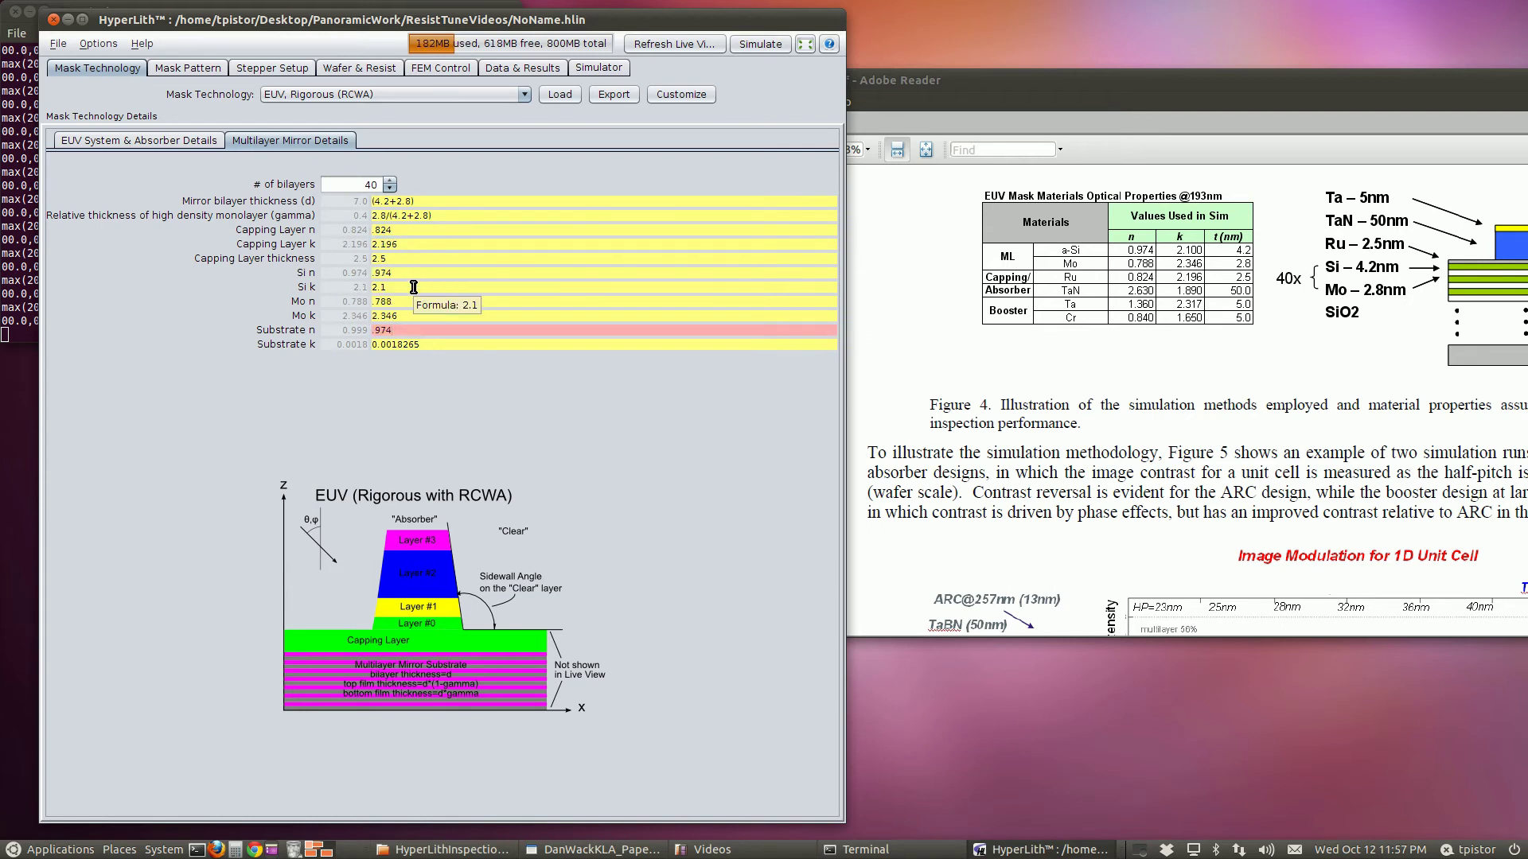
type("2.1")
double_click(414, 287)
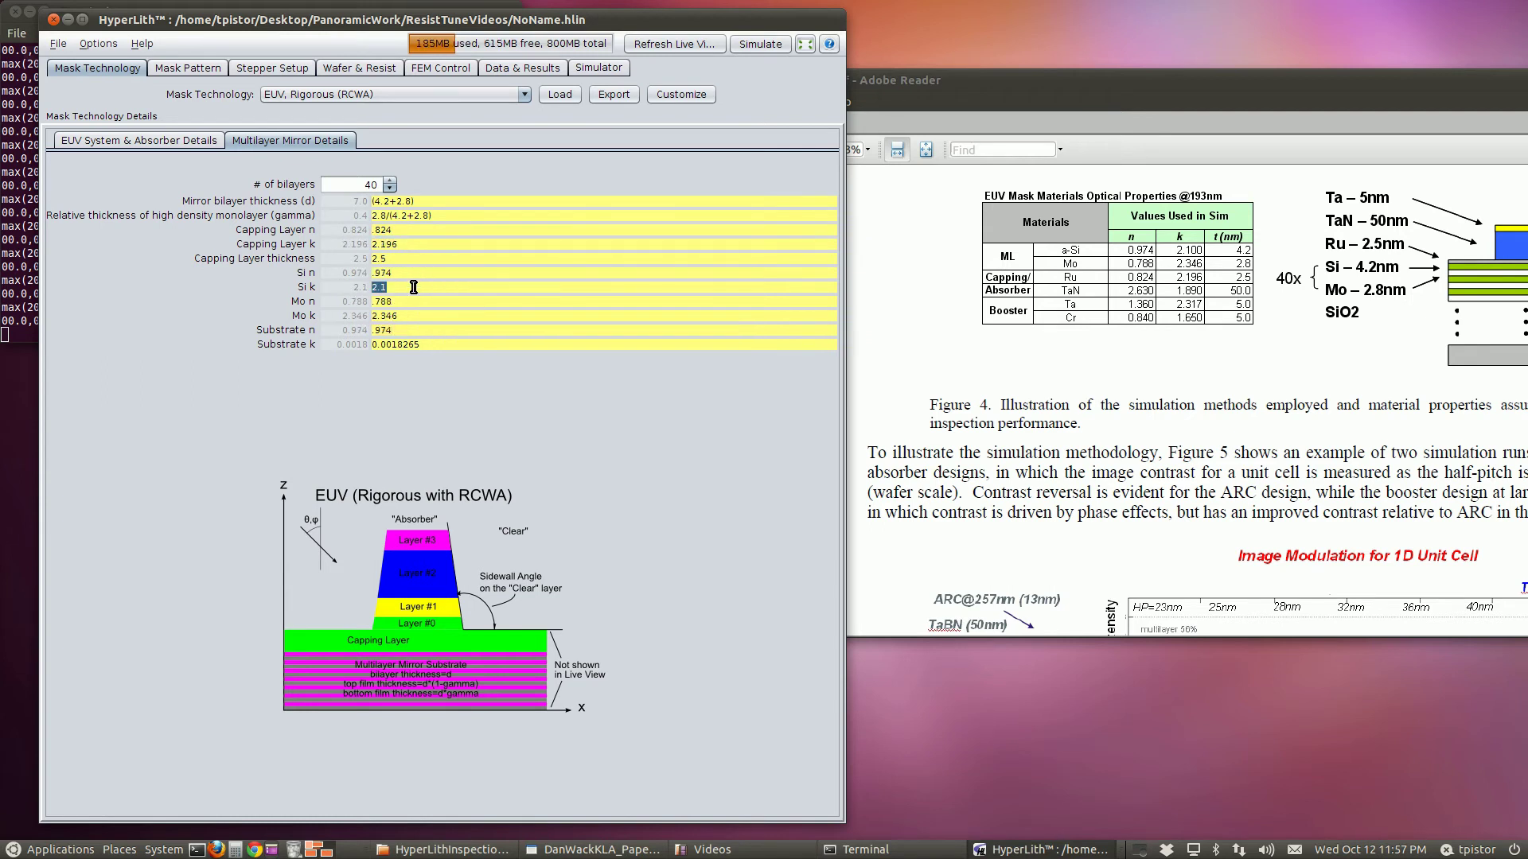
key("ctrl+c")
double_click(414, 345)
key("ctrl+v")
double_click(425, 332)
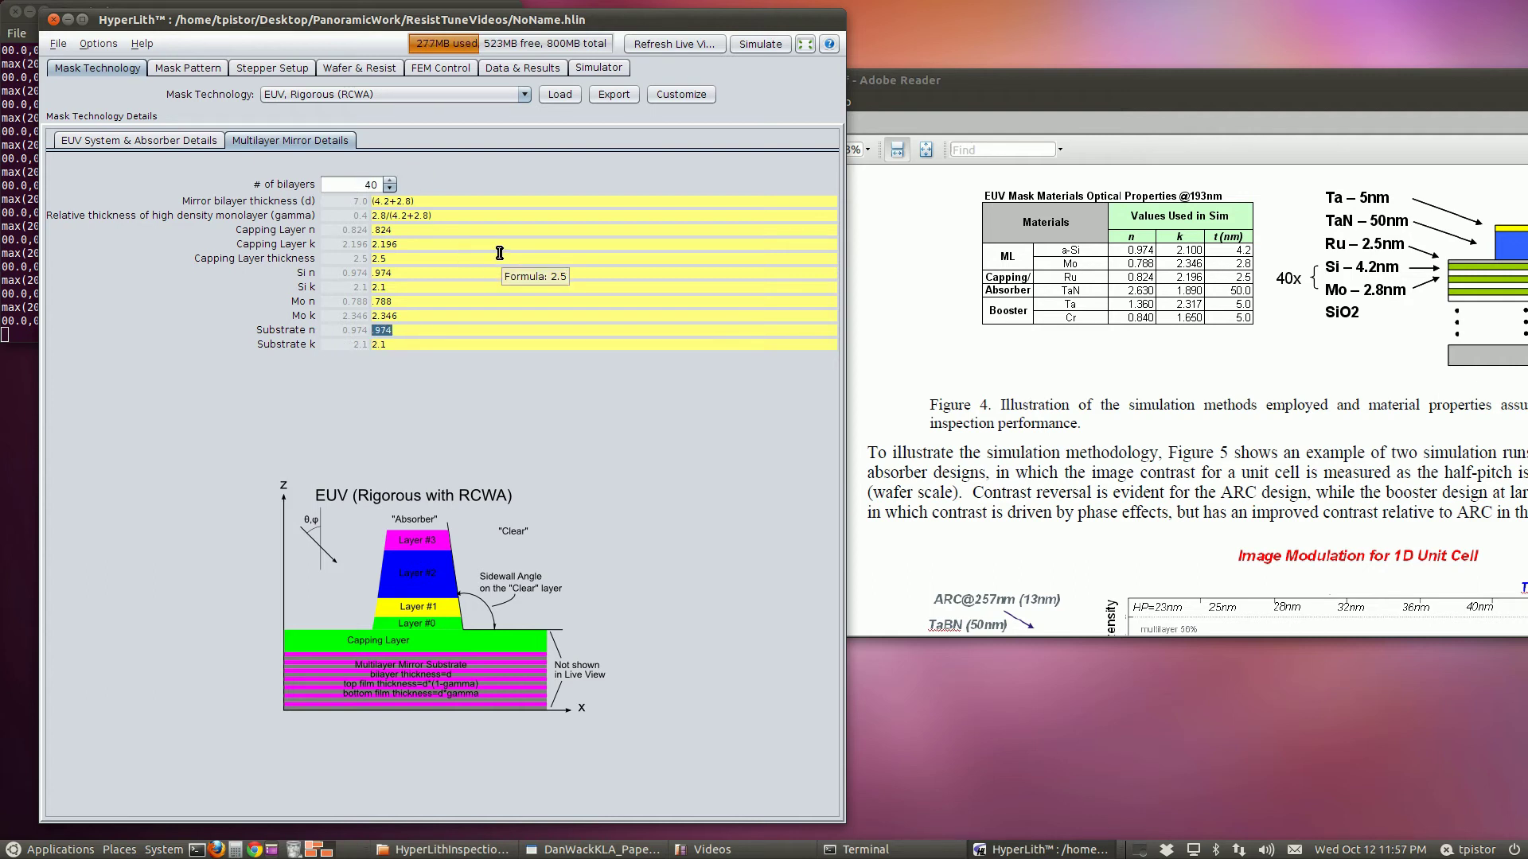
Replace the Layer #3, #2 and #1 thicknesses with variables t3, t2 (value 5) and t1
left_click(184, 142)
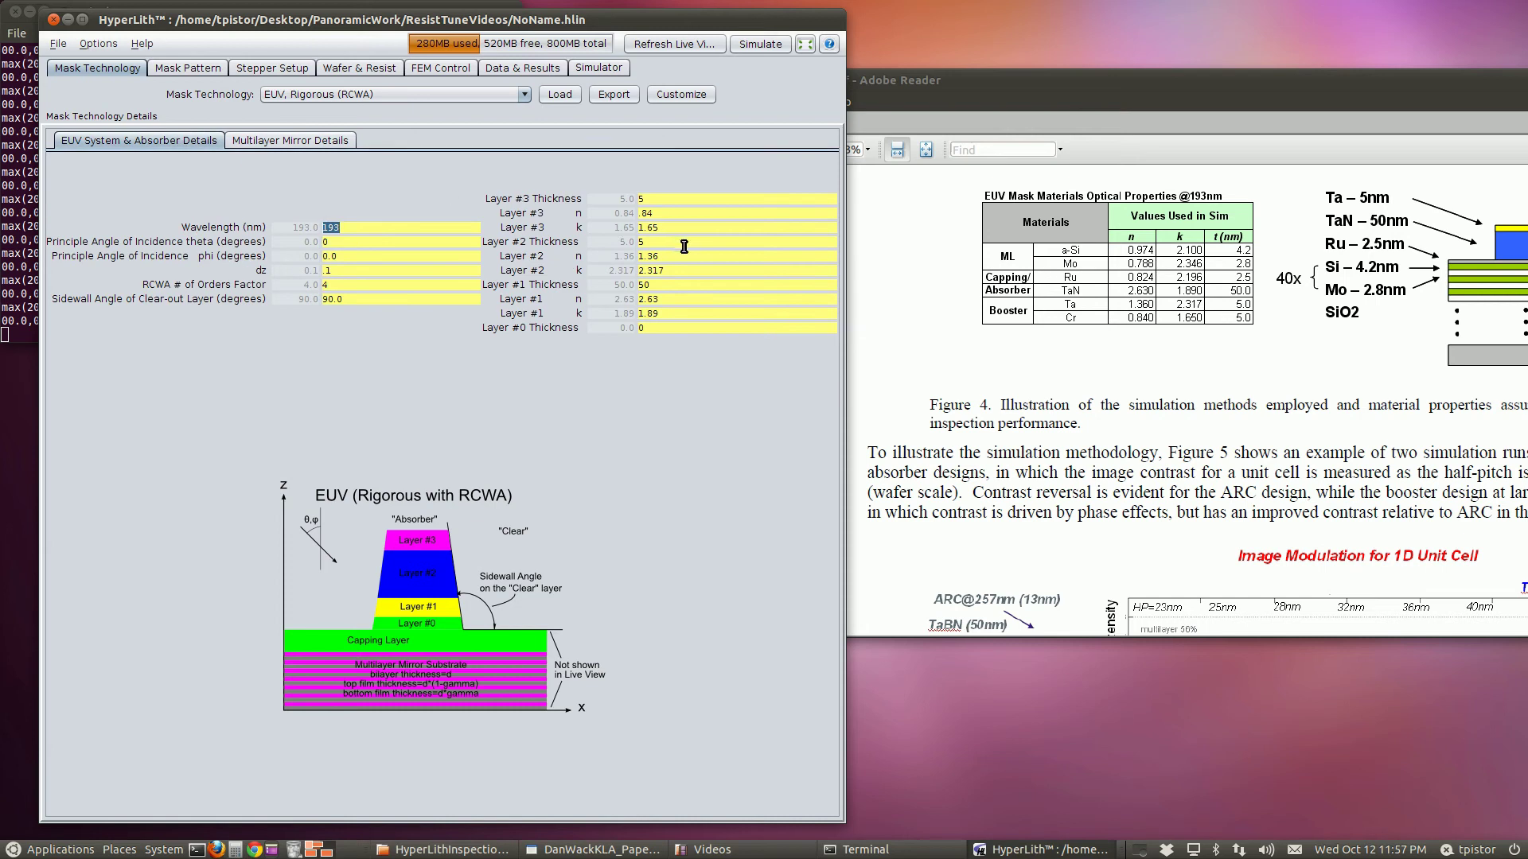
double_click(678, 202)
type("t3")
key("Return")
key("Return")
double_click(664, 243)
type("t2")
key("Return")
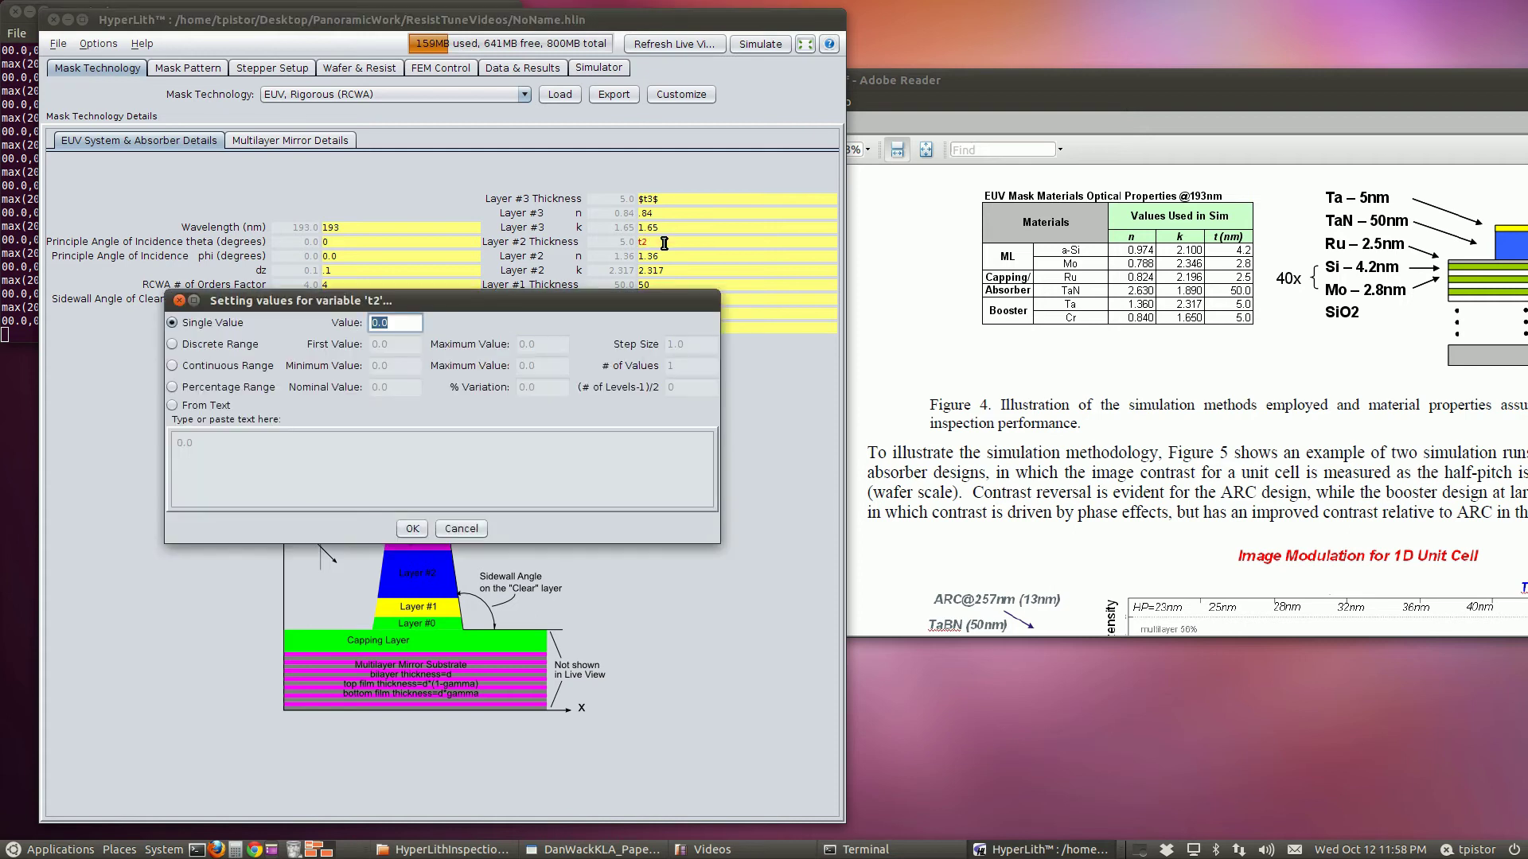
key("Return")
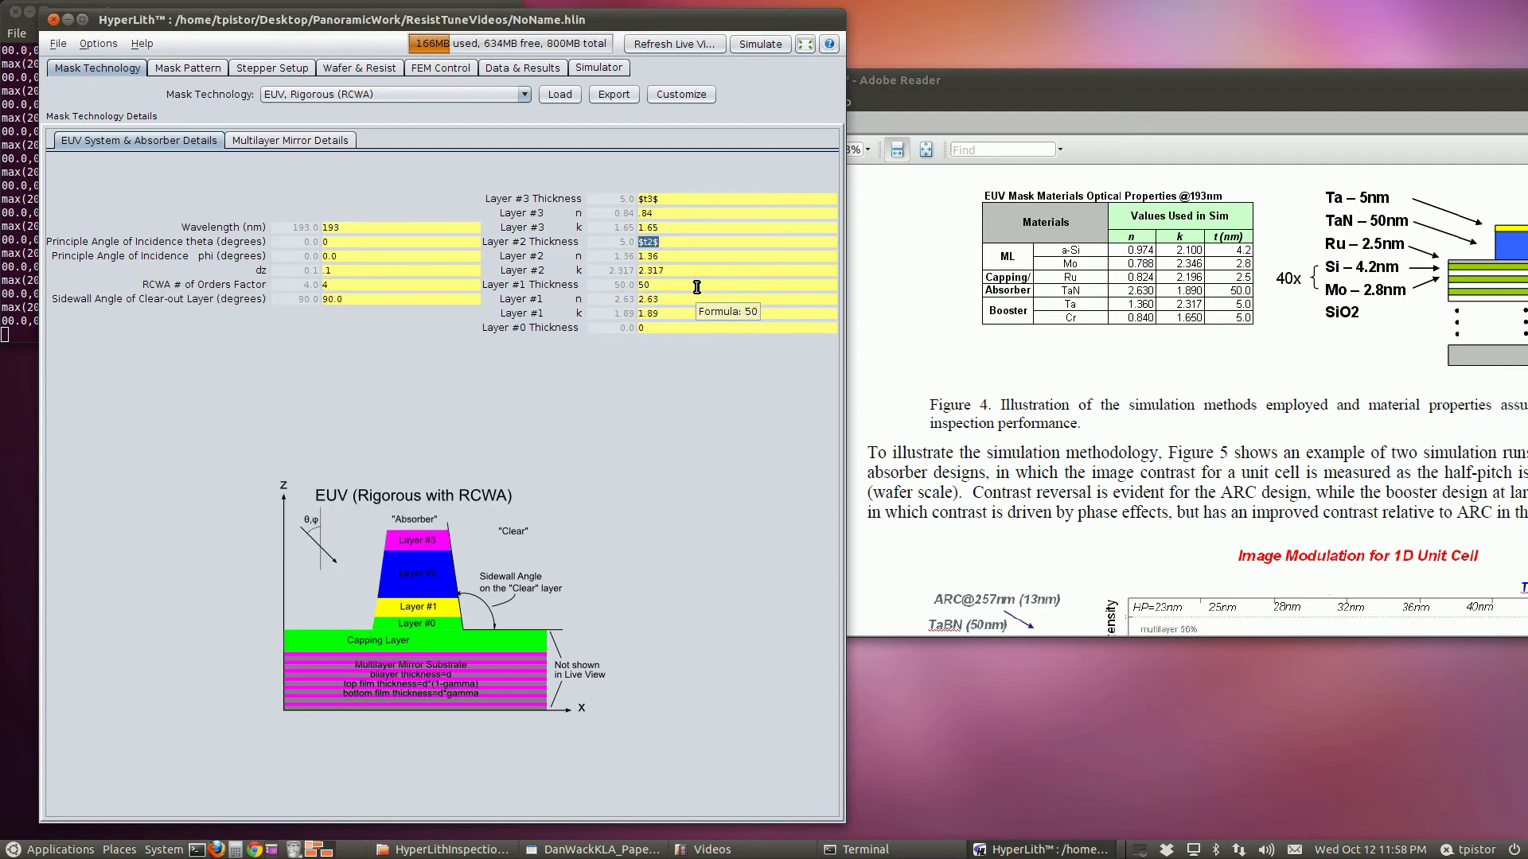
double_click(696, 283)
type("t1")
key("Return")
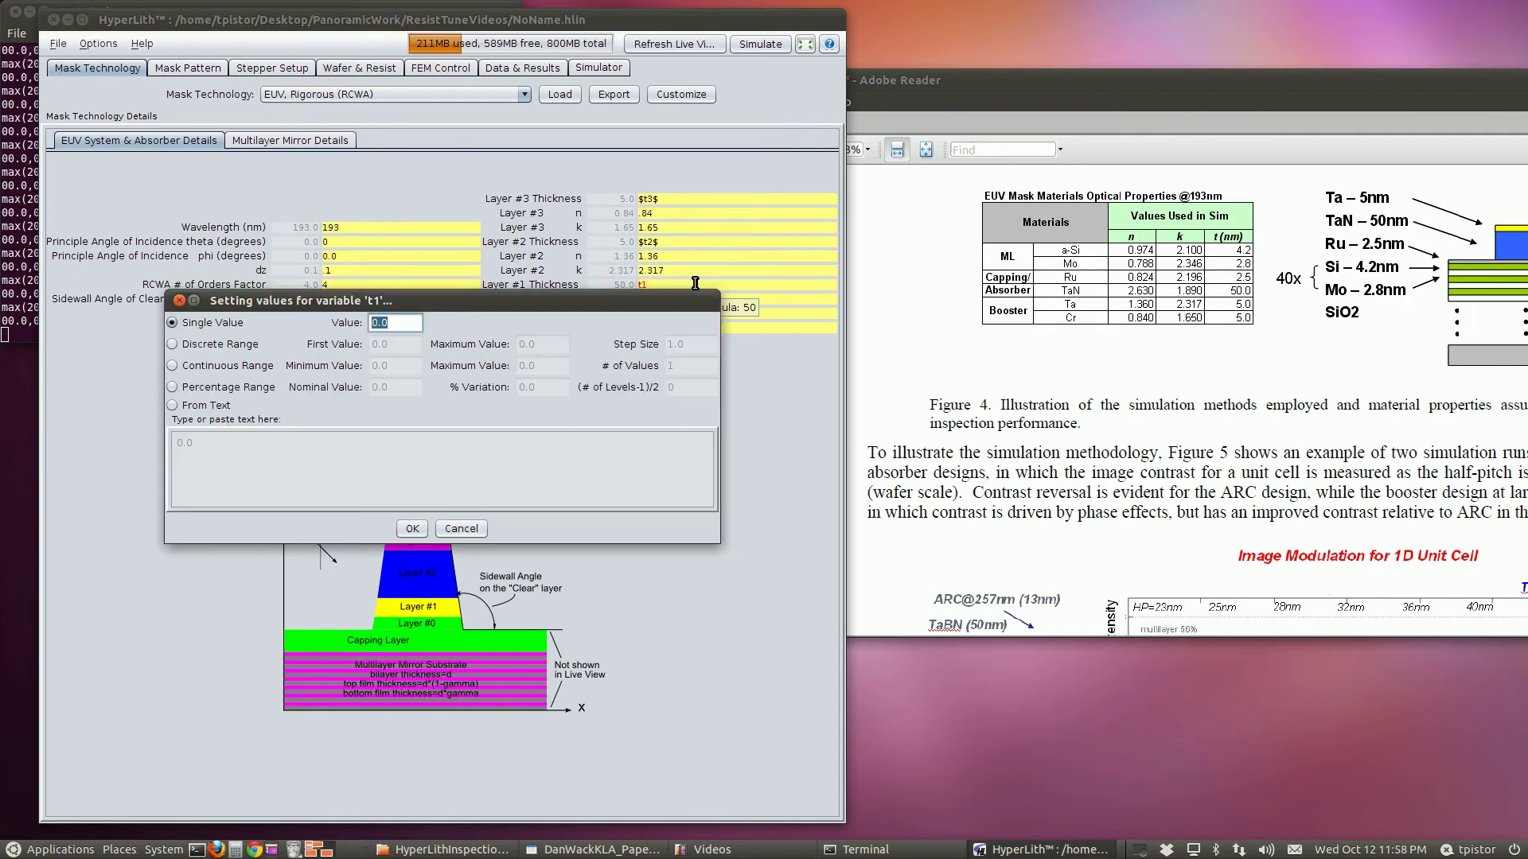
key("Return")
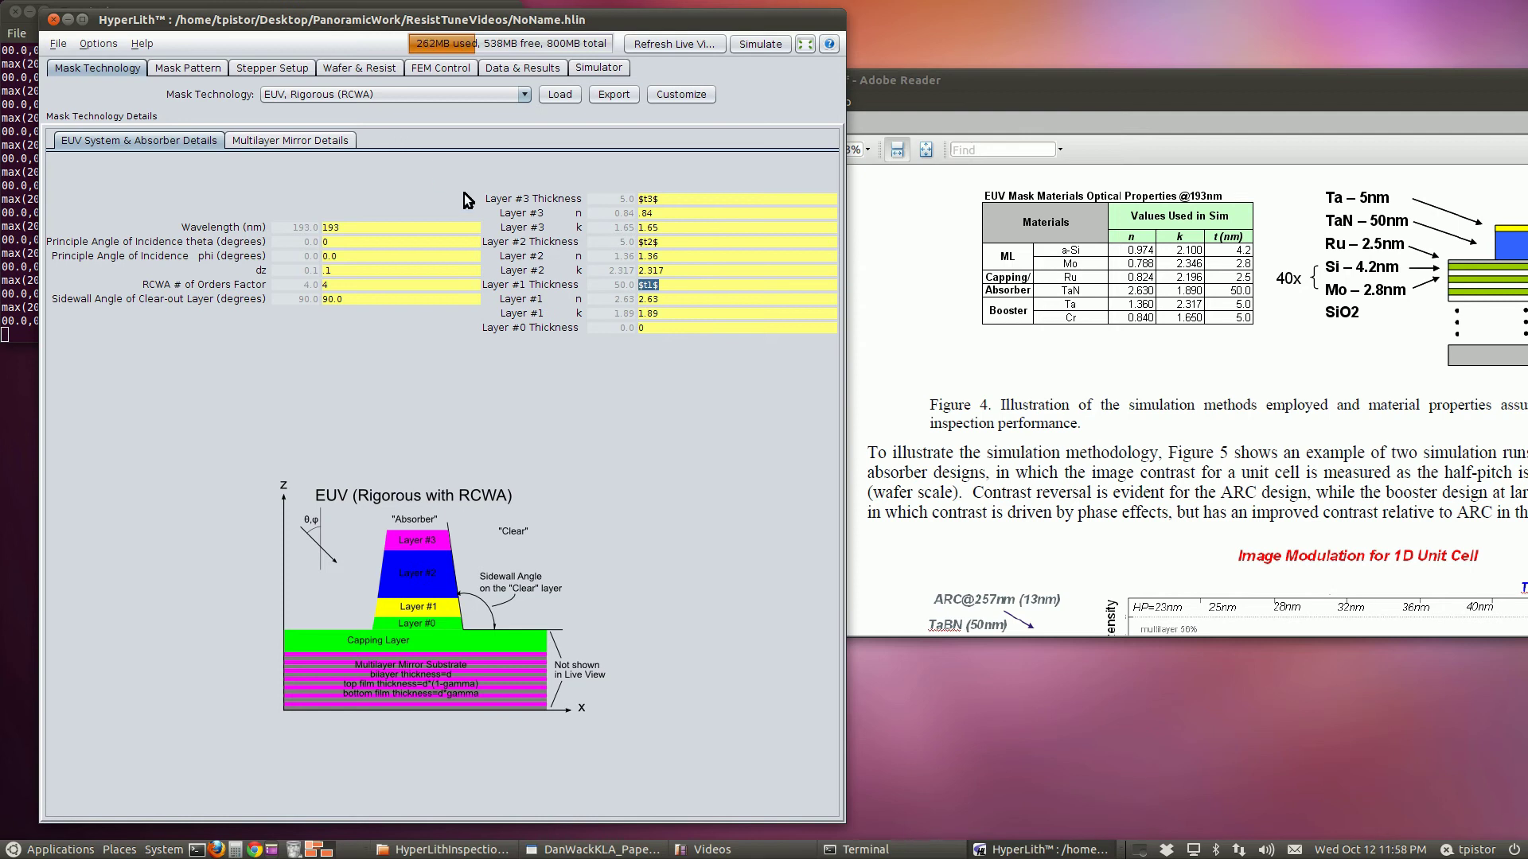
Save as preCustomized.hlin in HyperLithInspectionVideo, making that folder the project directory
left_click(60, 43)
left_click(89, 143)
left_click(510, 328)
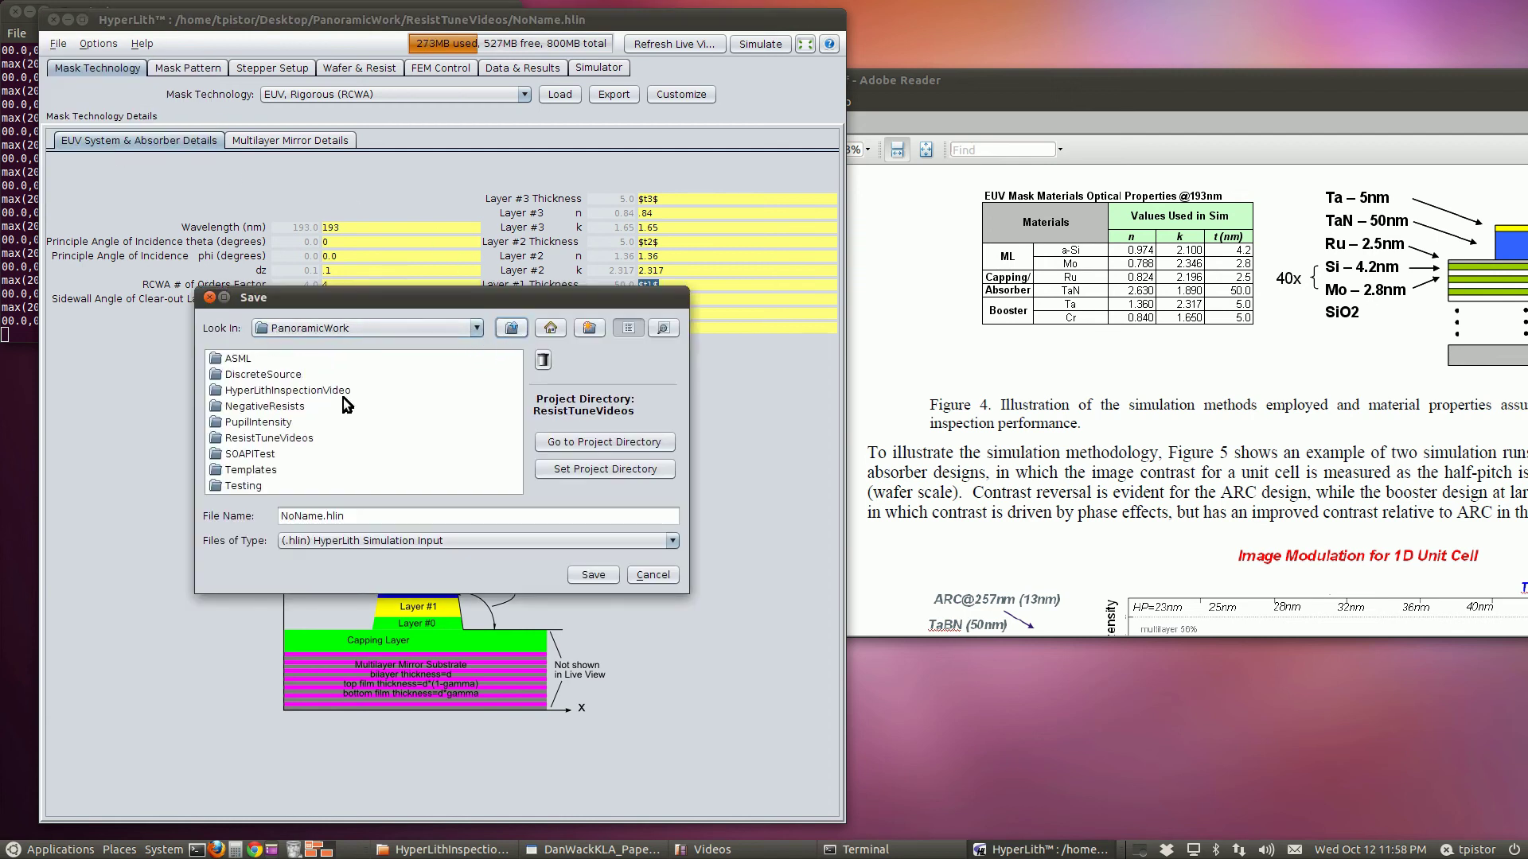
double_click(277, 391)
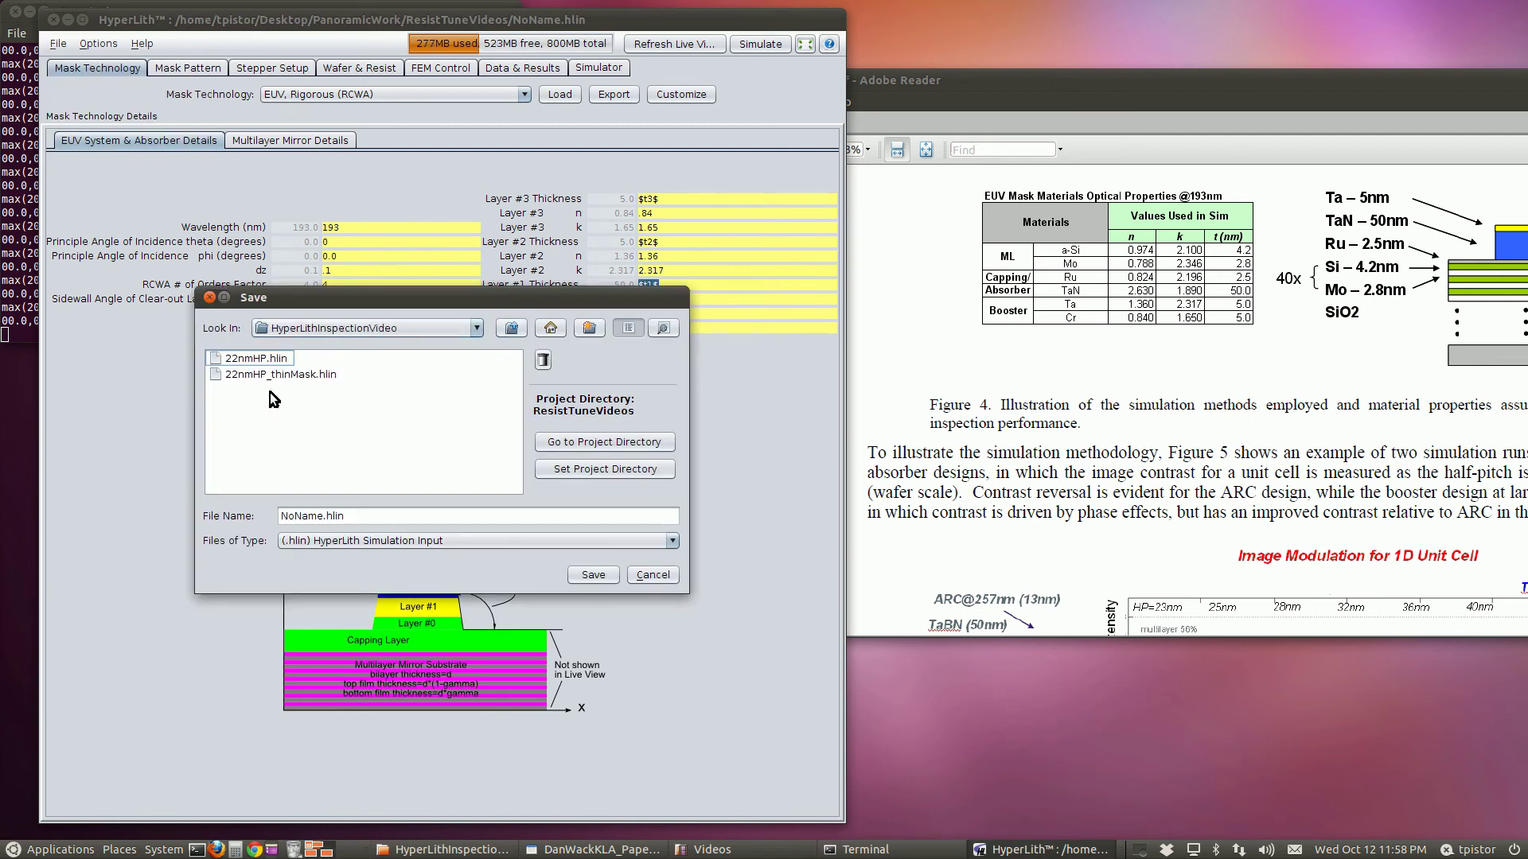
left_click(599, 471)
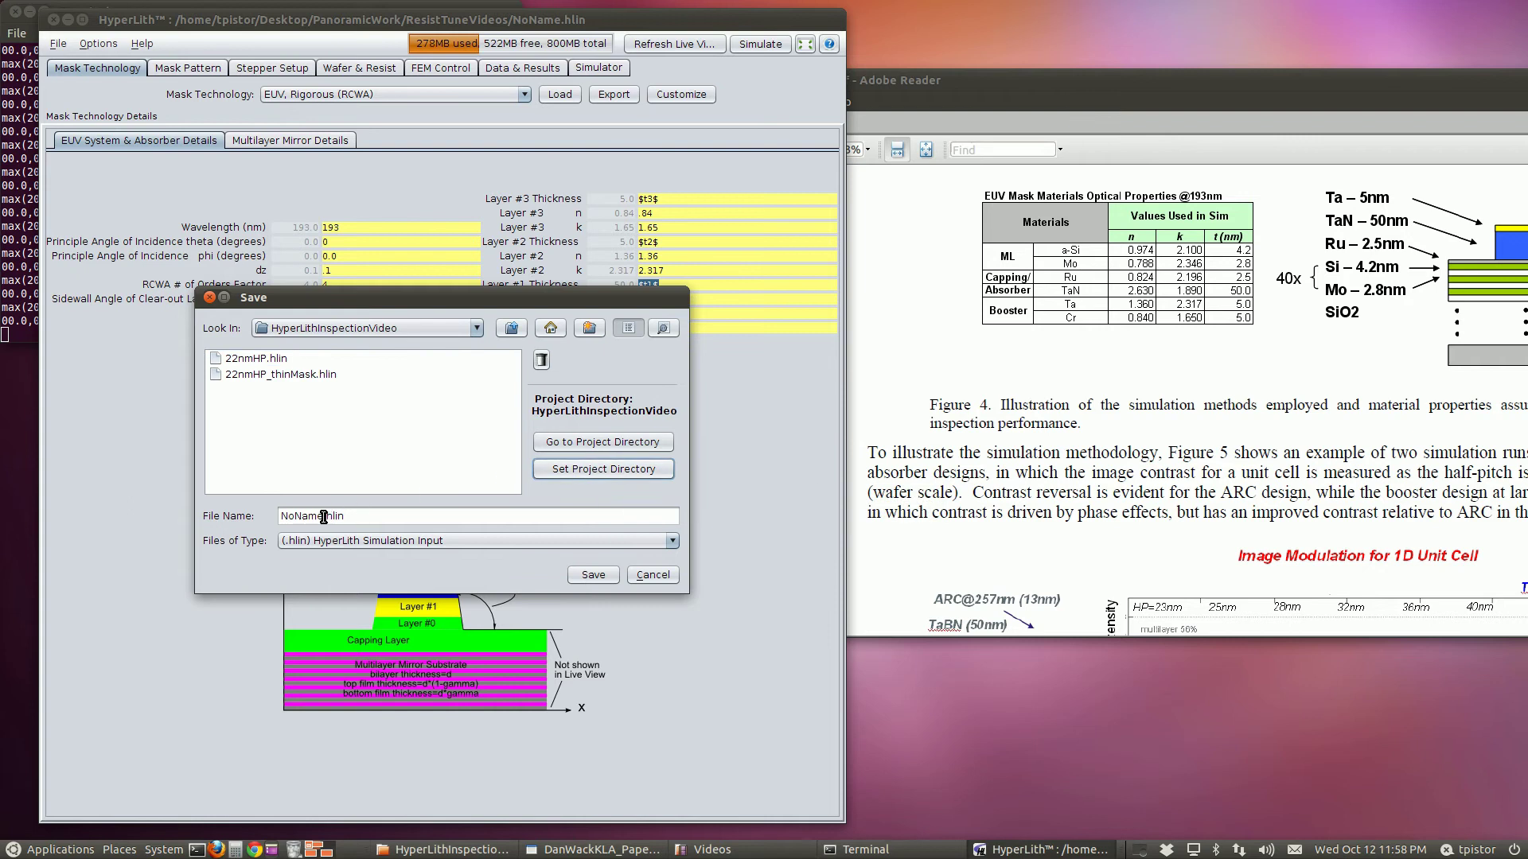
left_click_drag(325, 516, 272, 516)
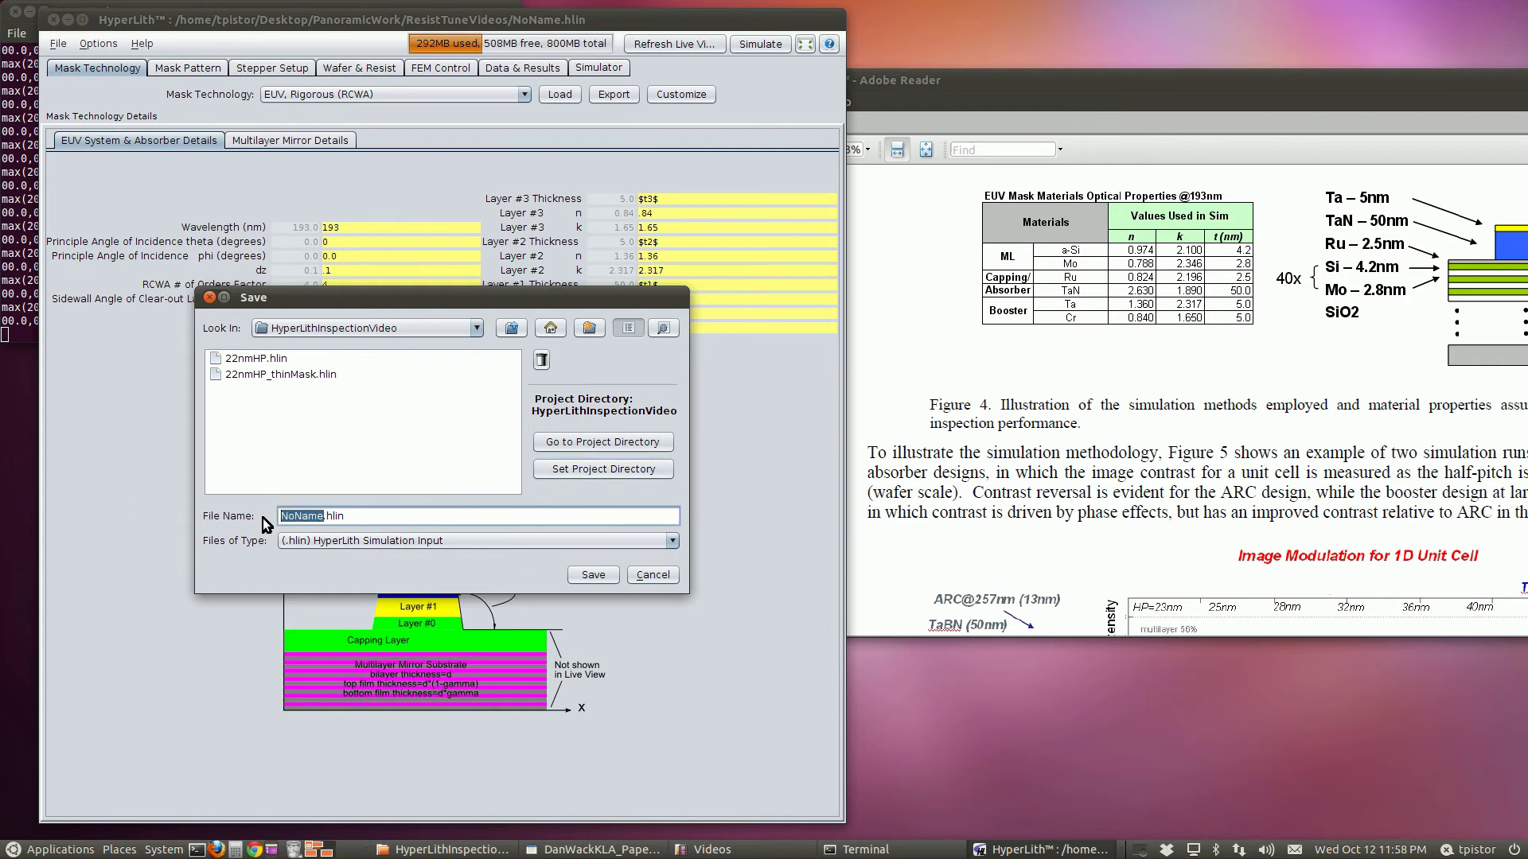
type("preCustomized")
key("Return")
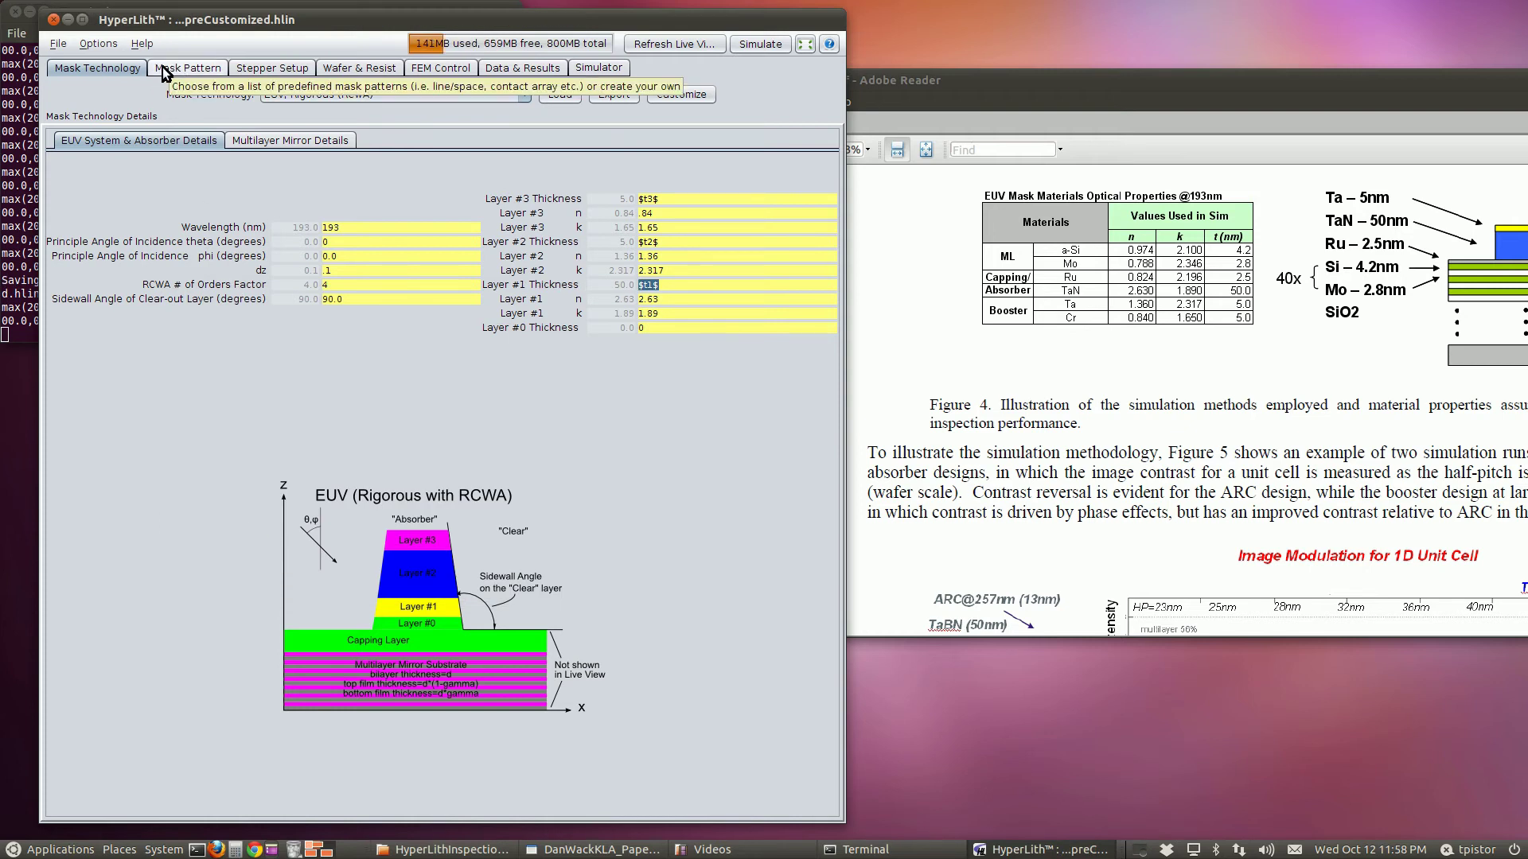
Make the mask technology custom, set image demagnification to 1 and NA to variable $NA$
left_click(694, 97)
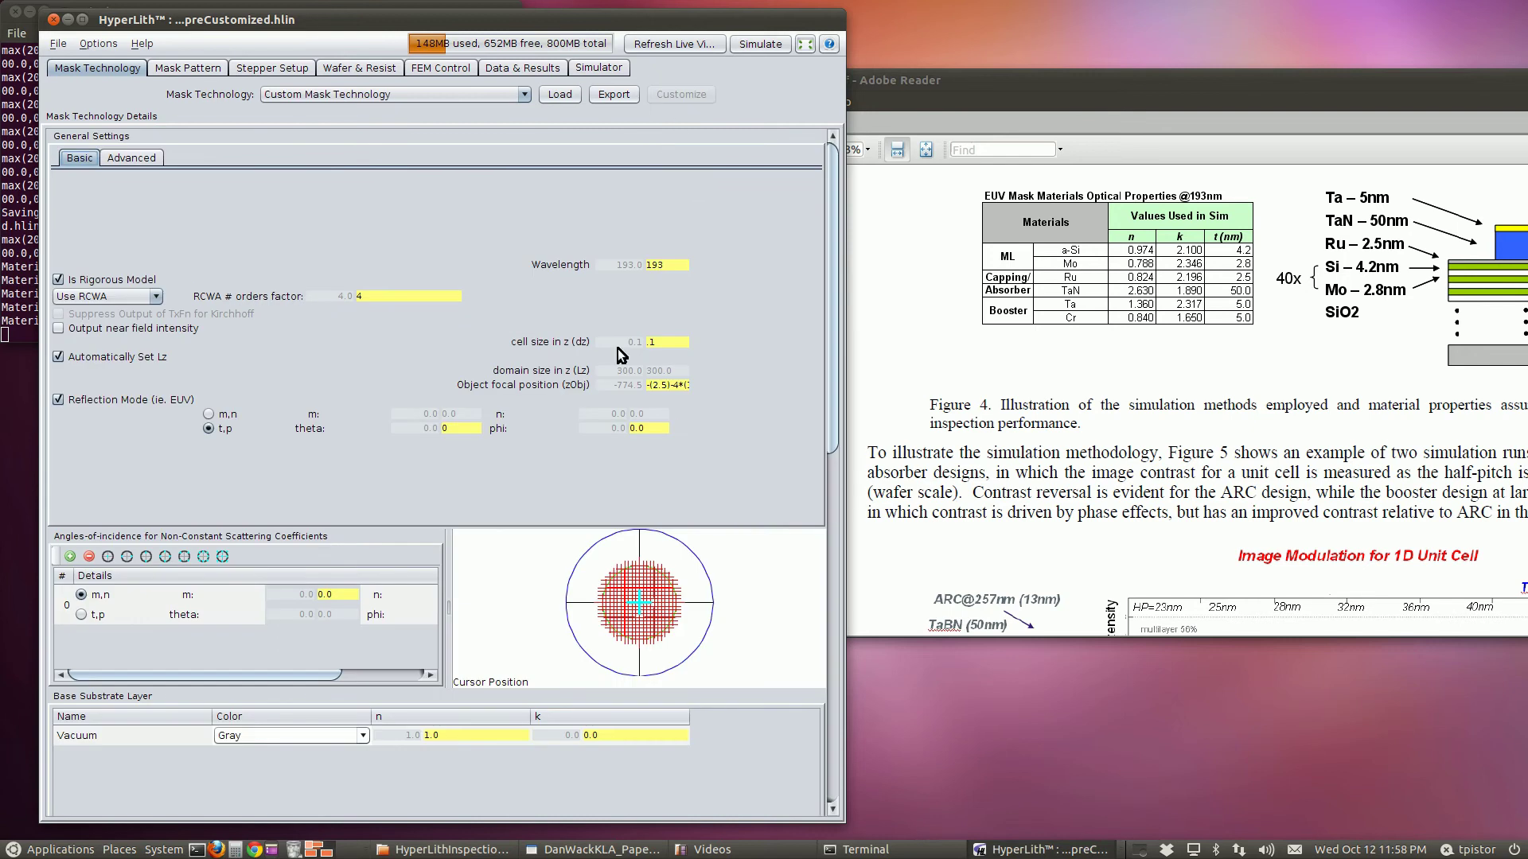
left_click_drag(831, 334, 836, 449)
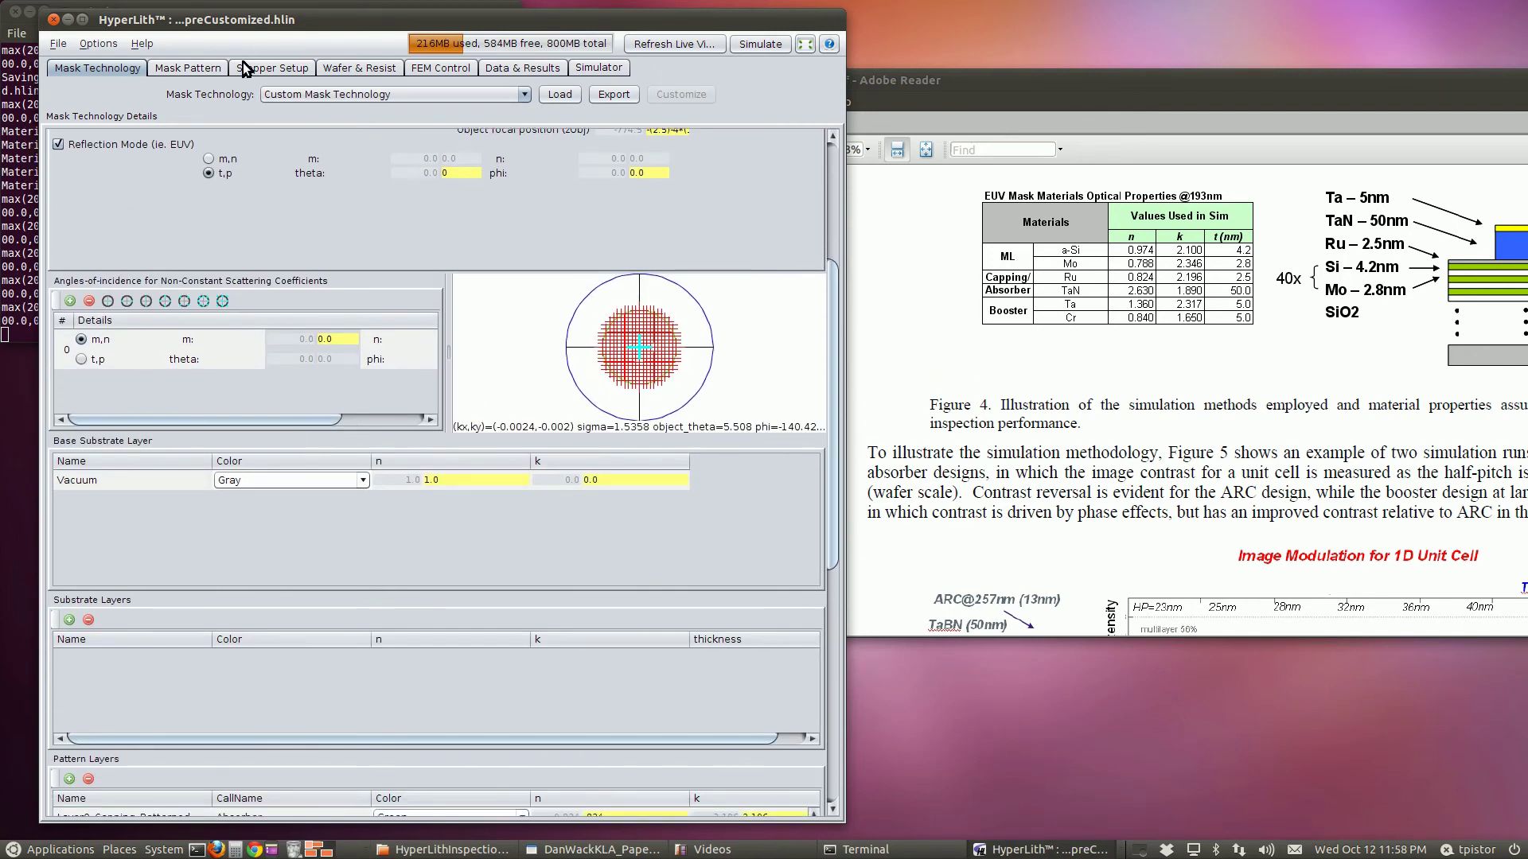
left_click_drag(833, 269, 833, 128)
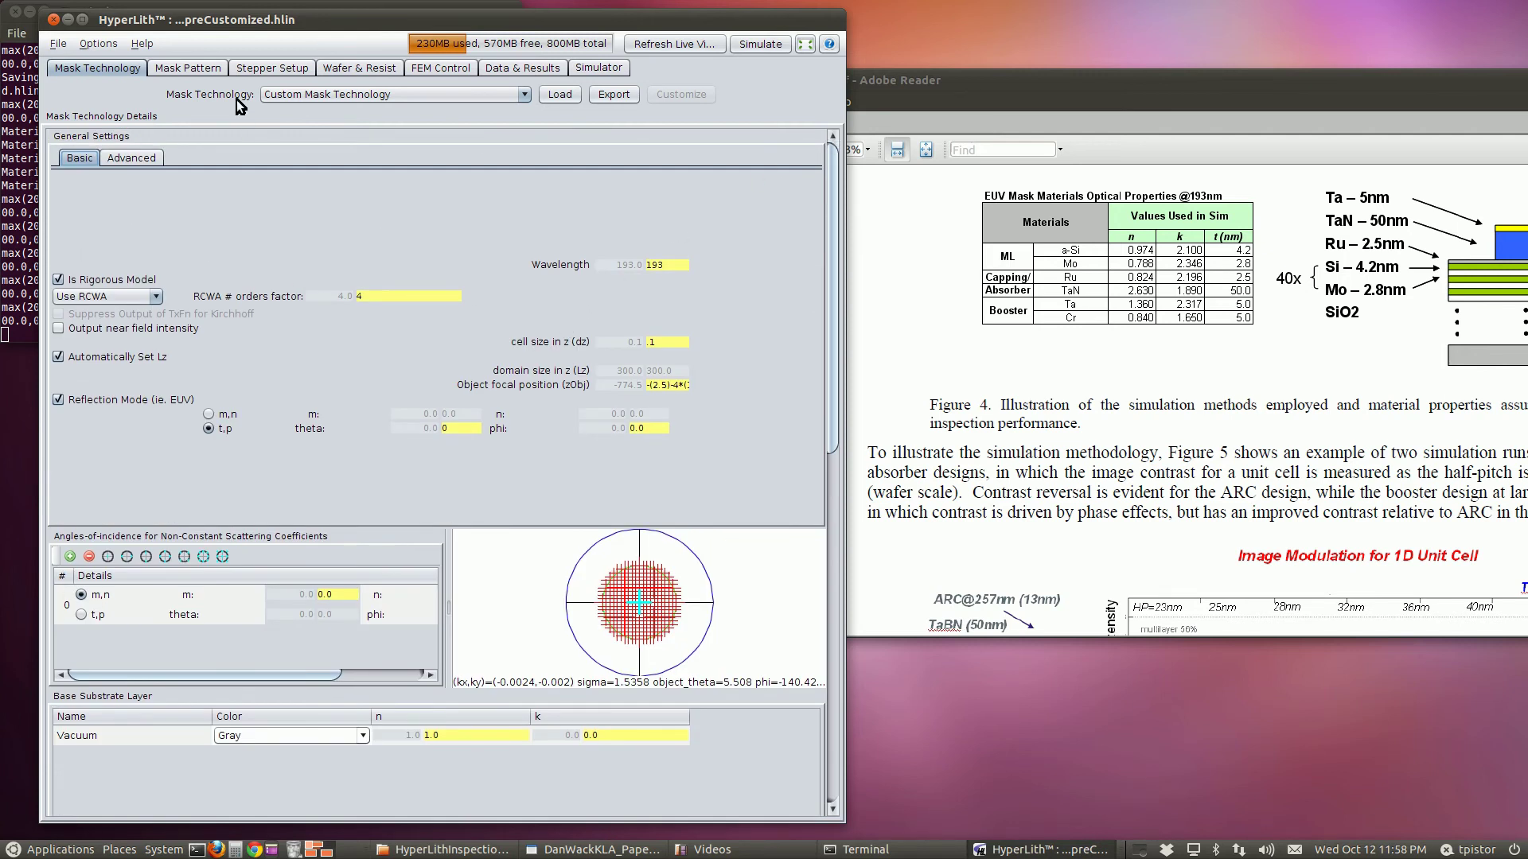
left_click(257, 67)
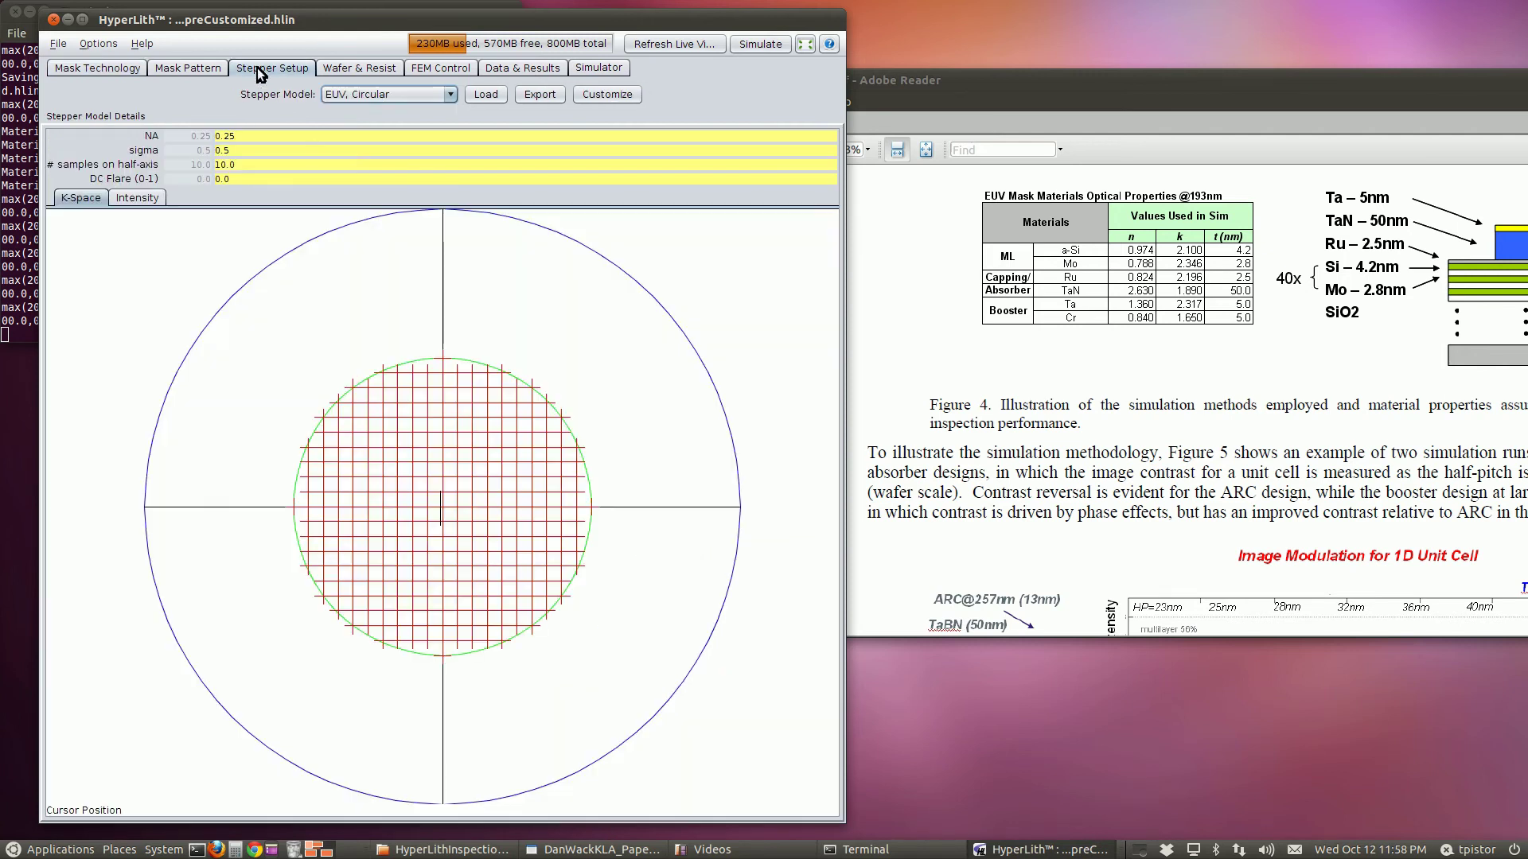
left_click(596, 90)
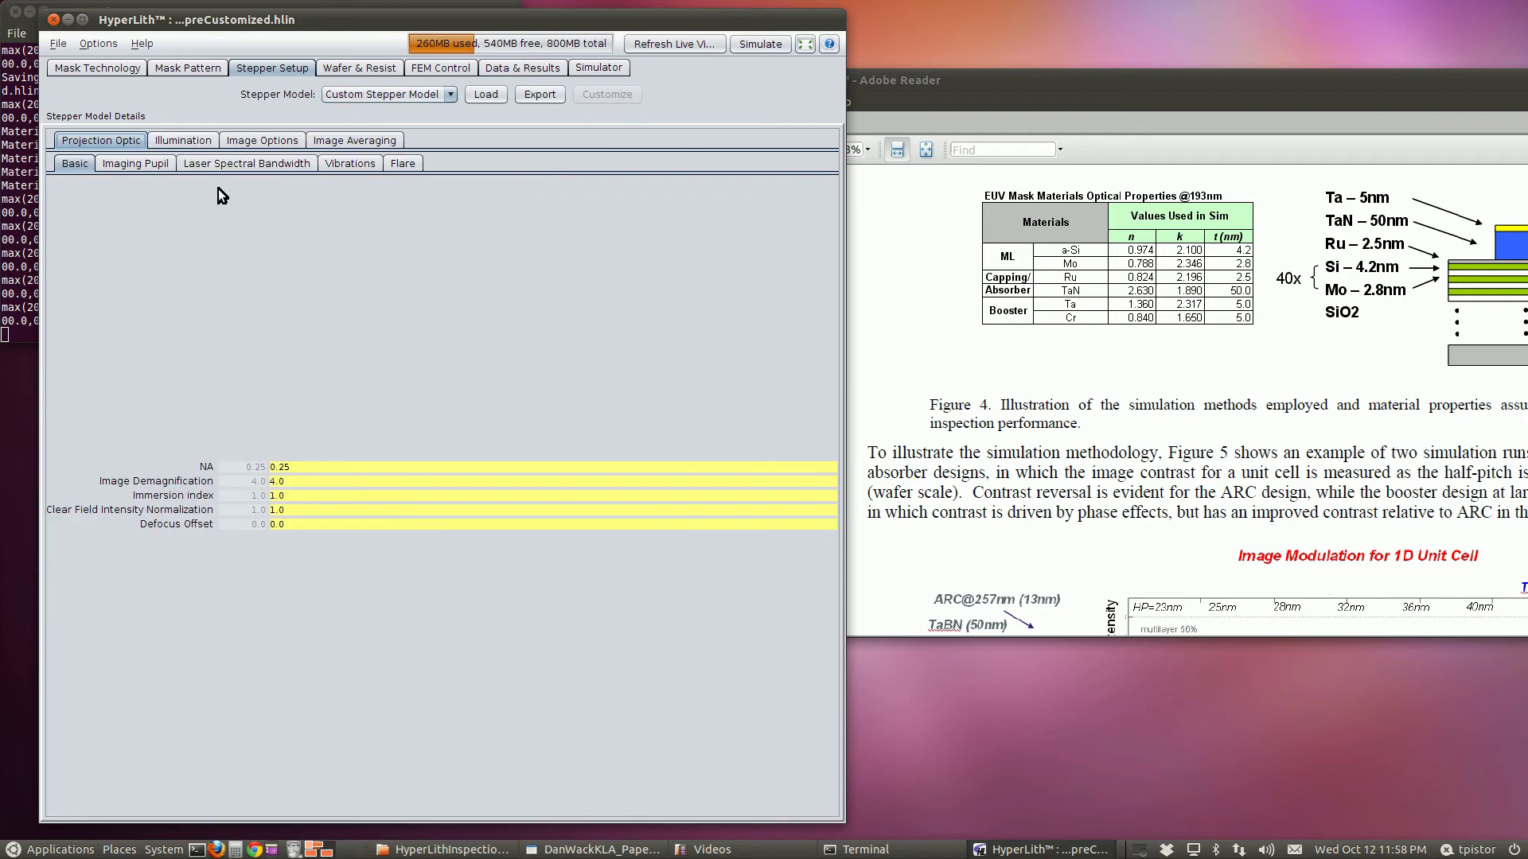
double_click(299, 480)
type("1")
key("Return")
left_click(326, 465)
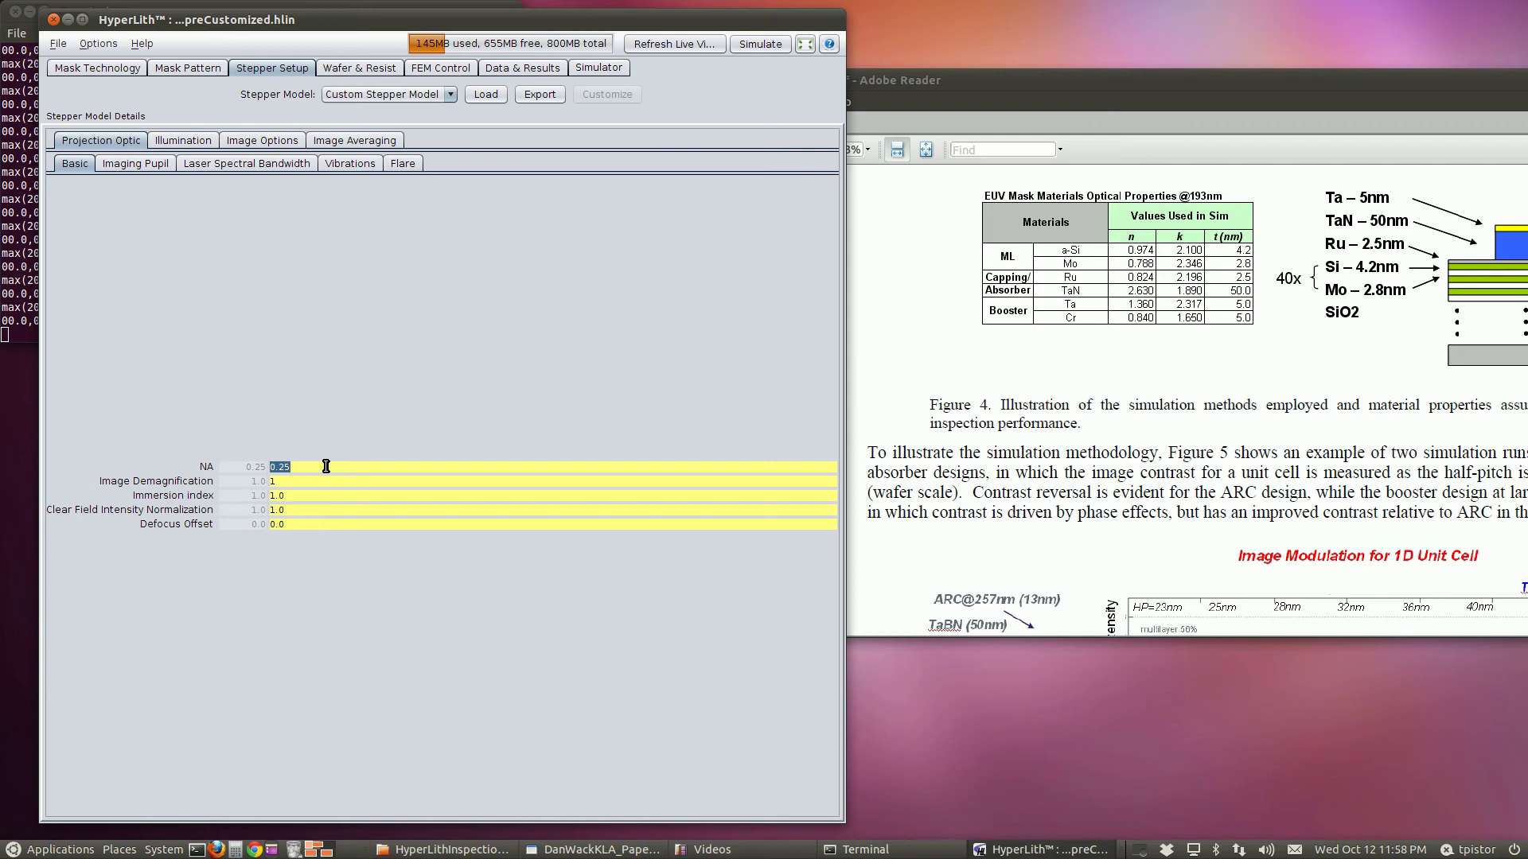
double_click(325, 466)
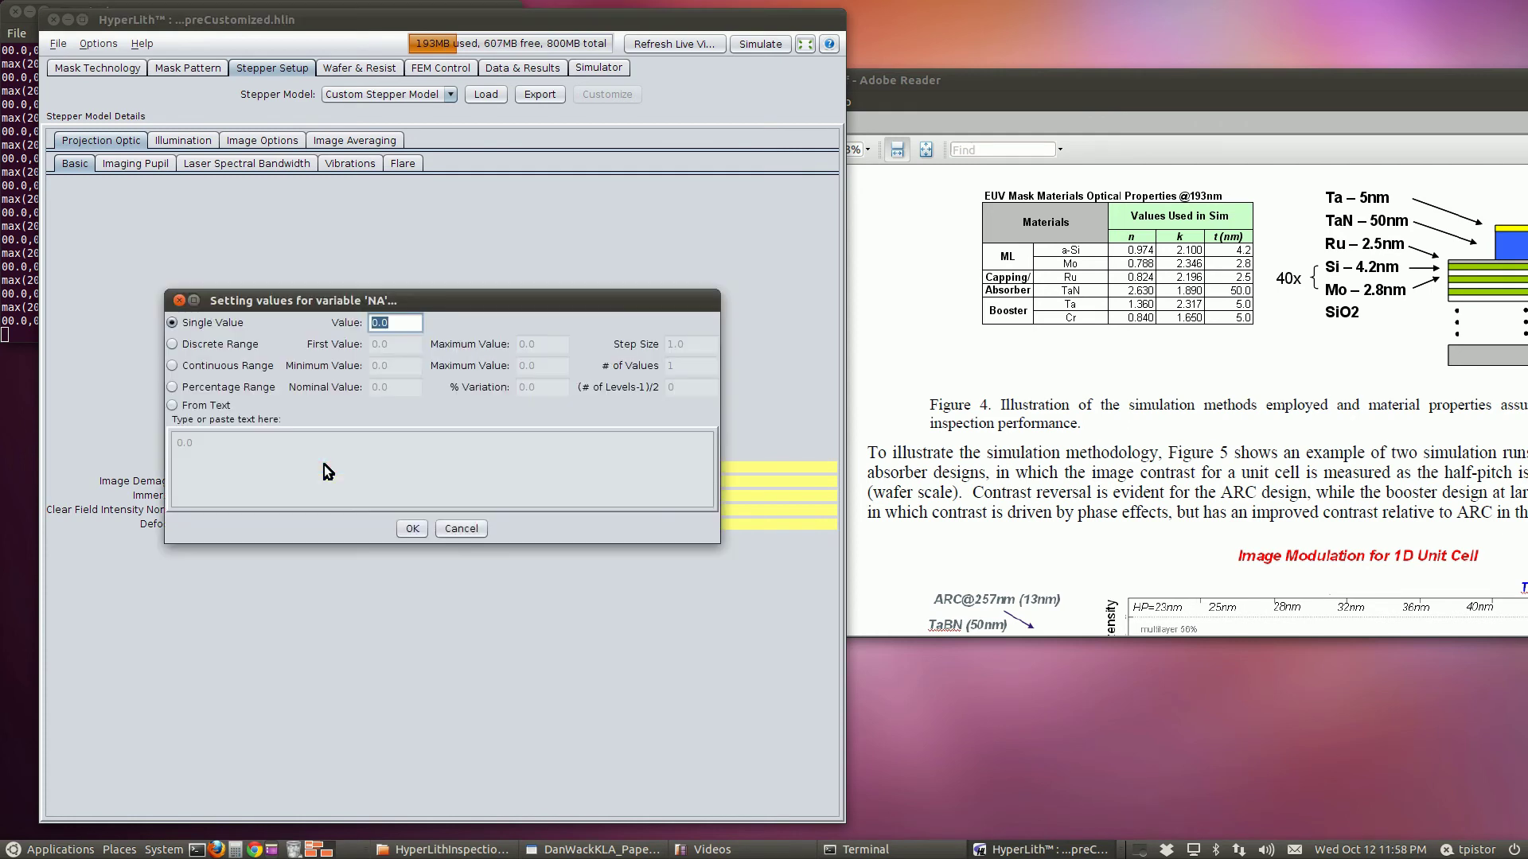
key("Return")
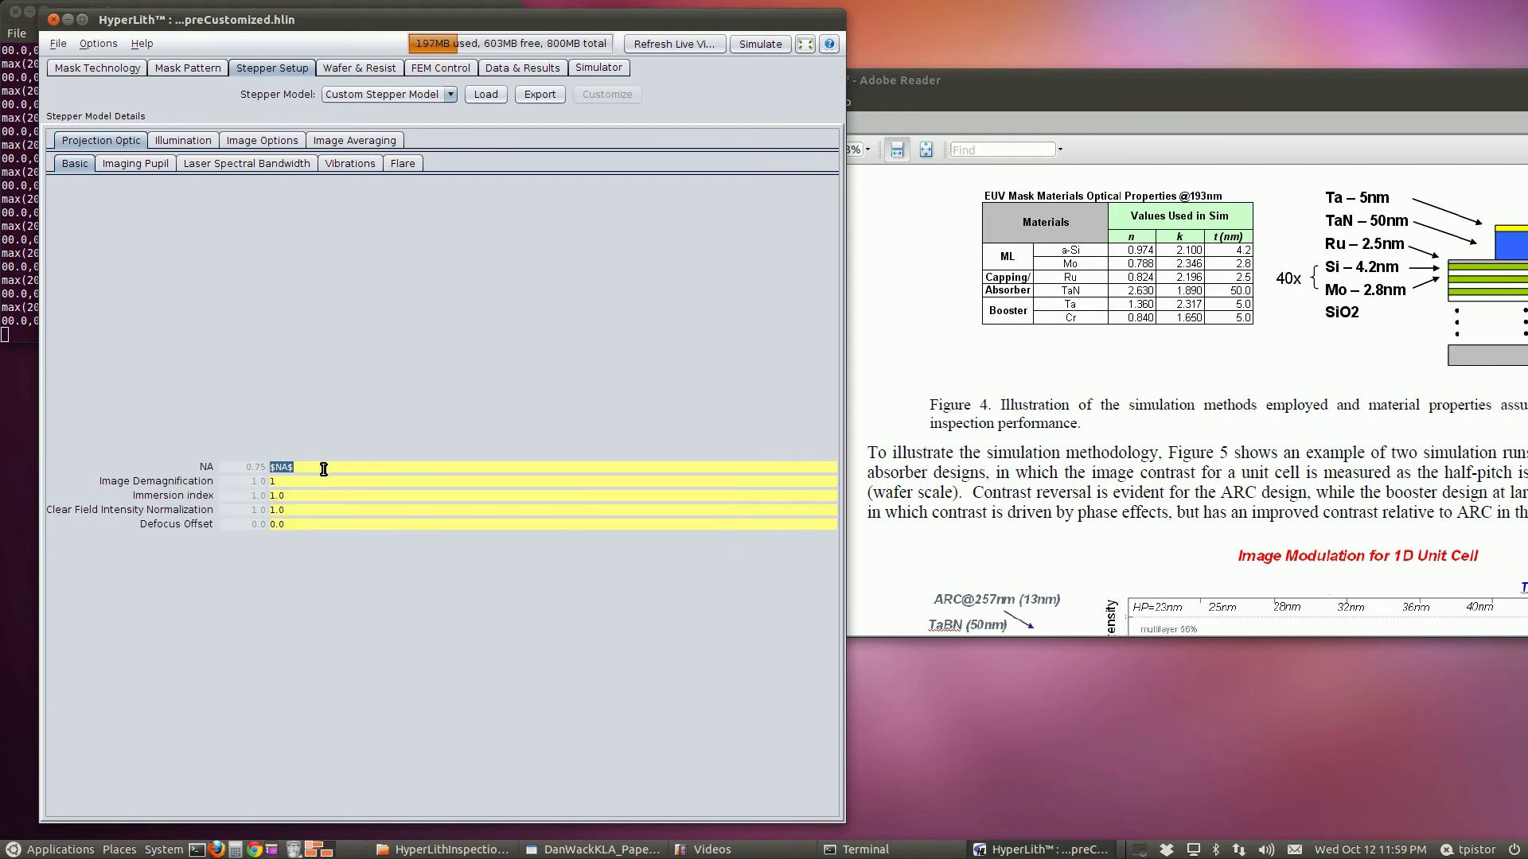
left_click(320, 478)
mouse_move(314, 496)
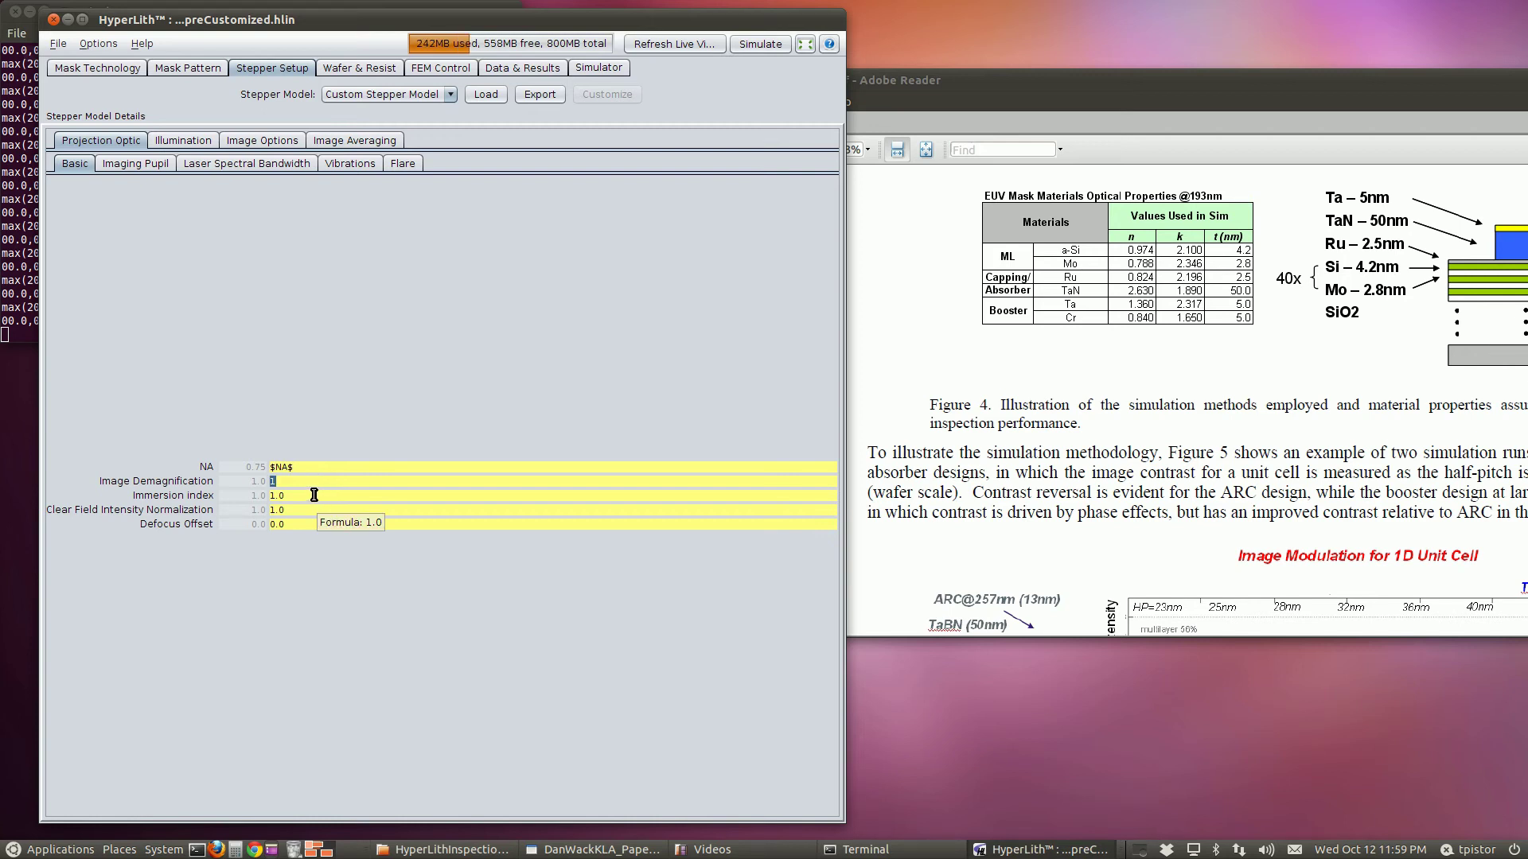
Set the illumination sigma outer to 1
left_click(144, 167)
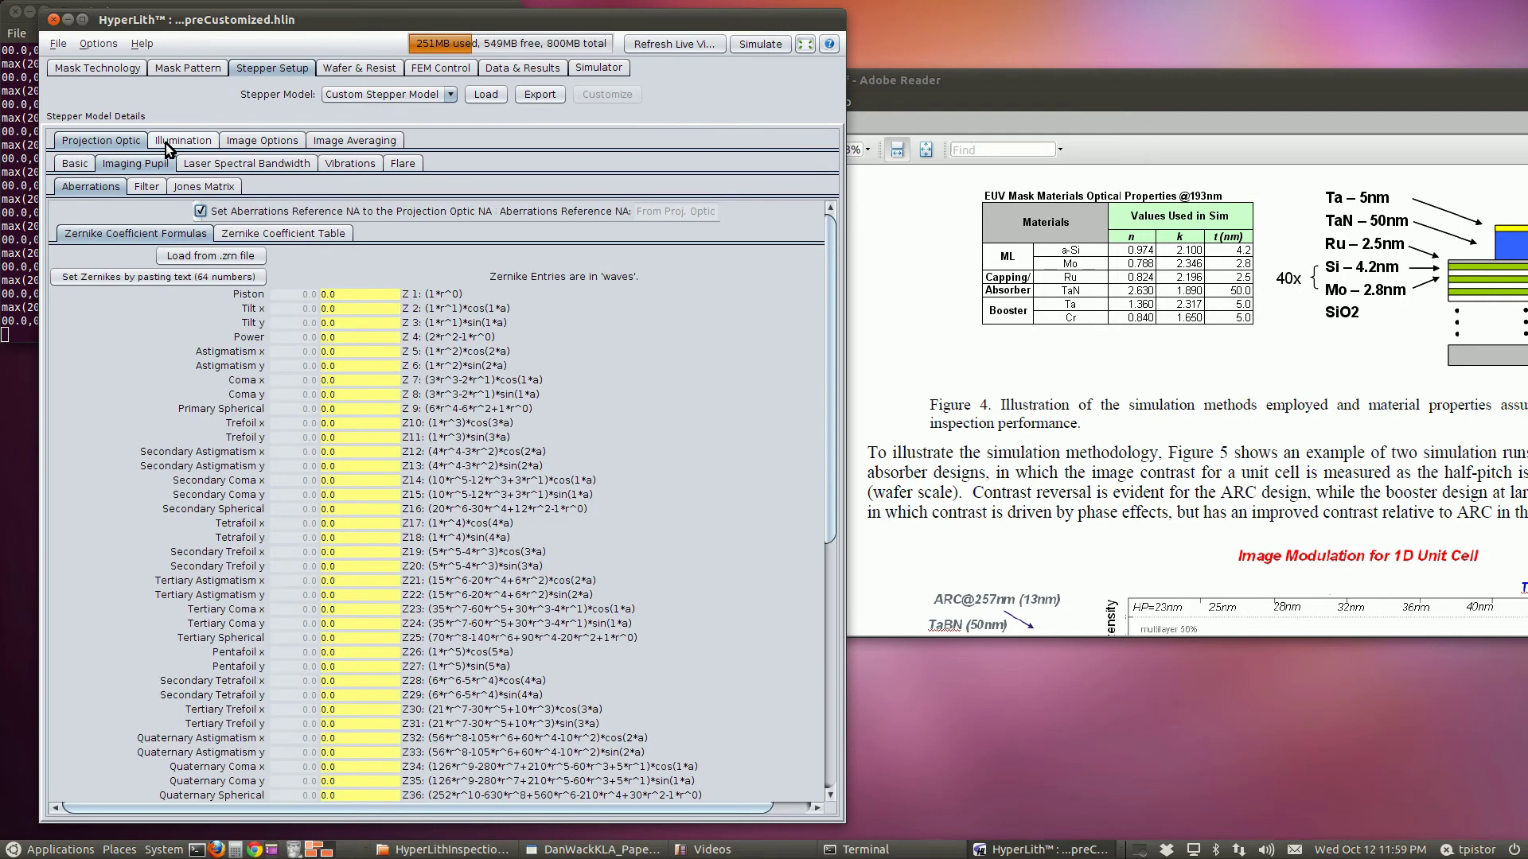
left_click(166, 144)
double_click(368, 435)
type("1")
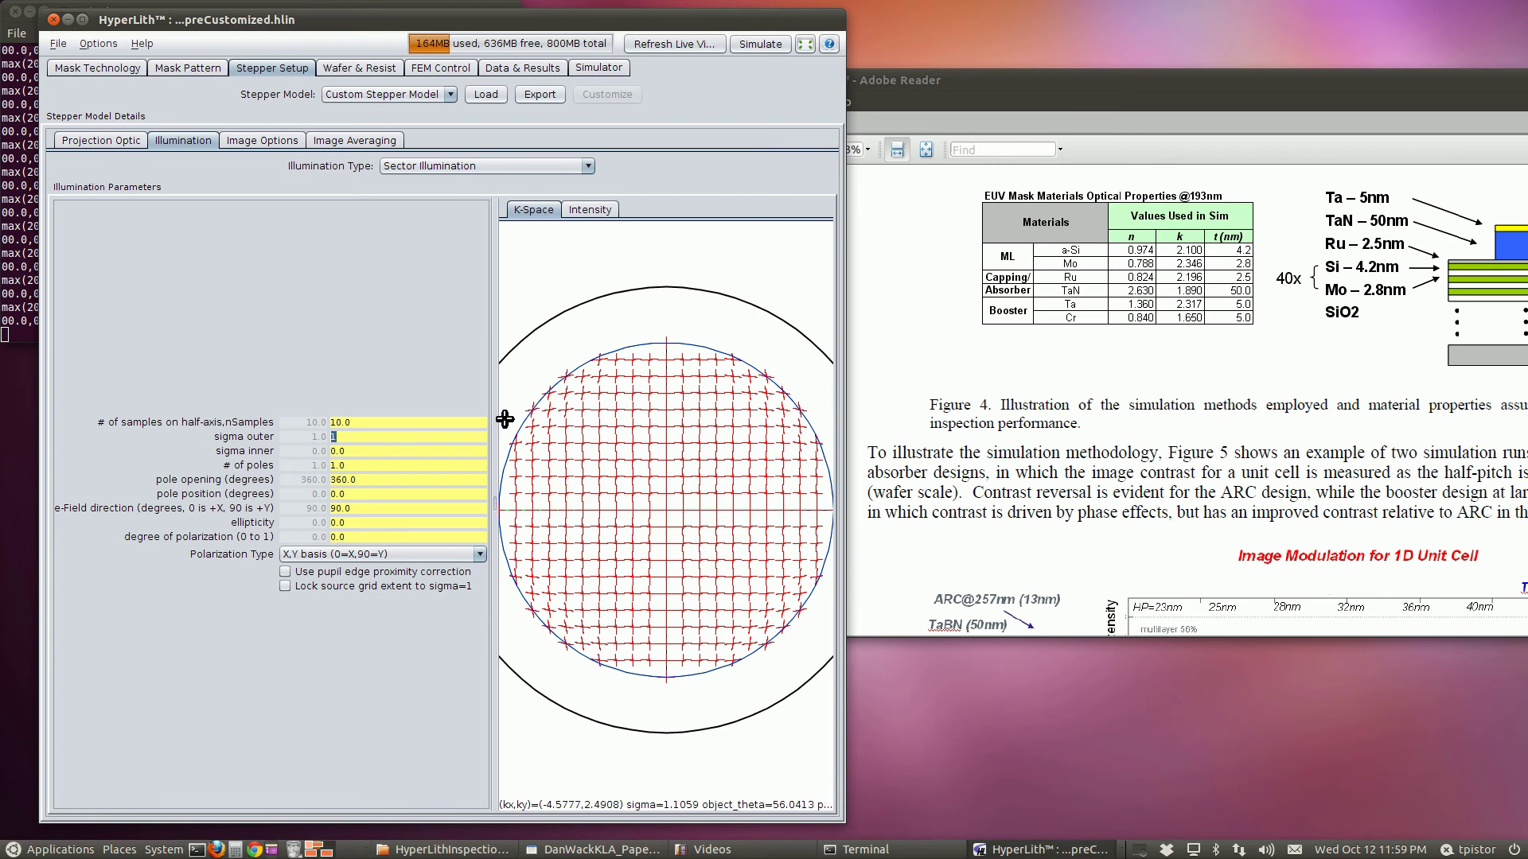
left_click(179, 67)
Set pitch to HP*2*4 with HP = 22, and CD to HP*4
double_click(279, 135)
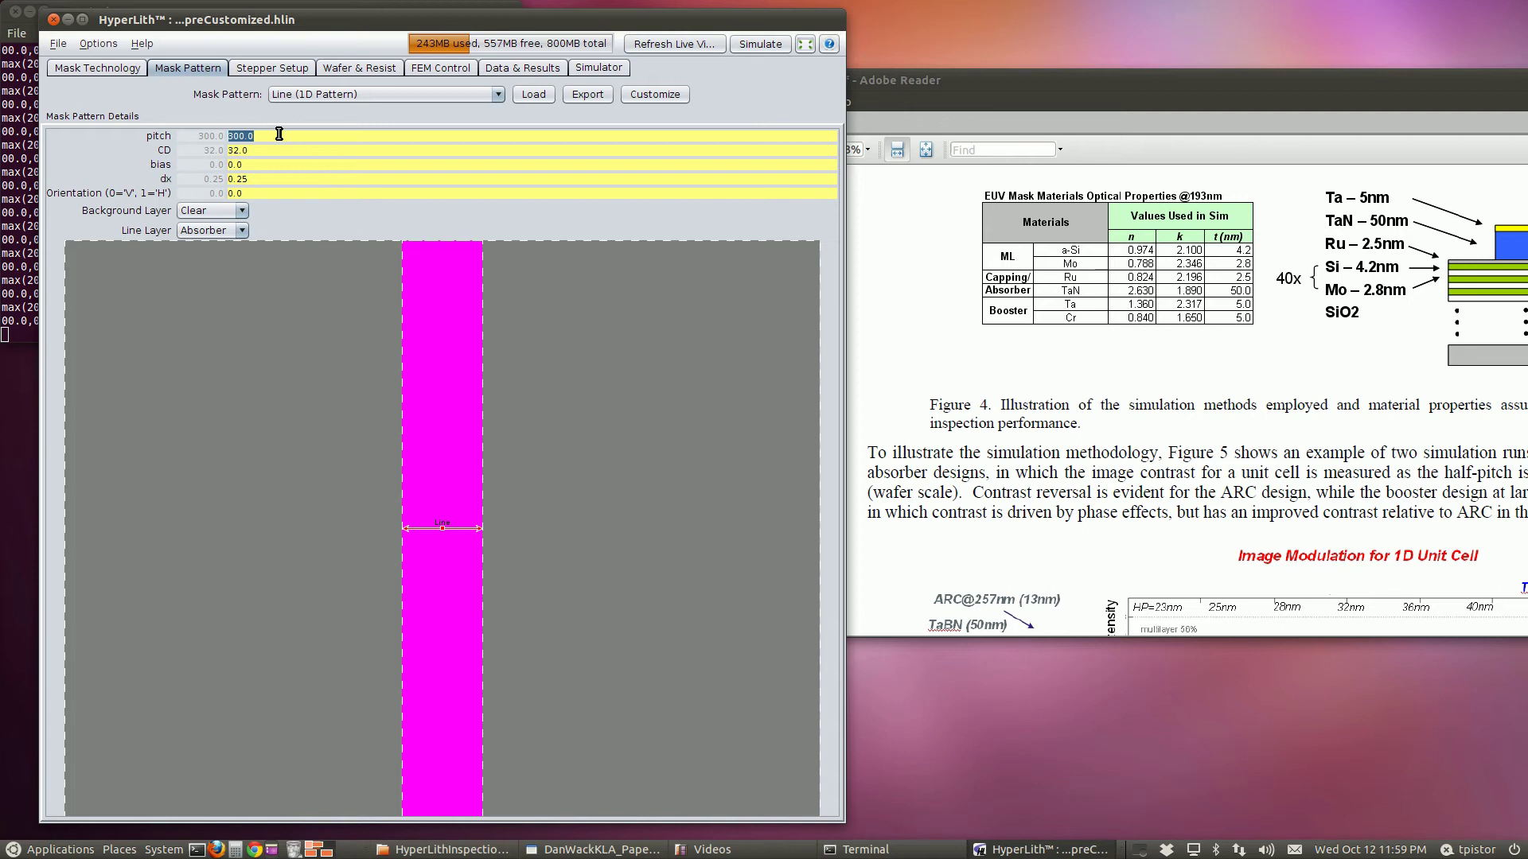
type("HP")
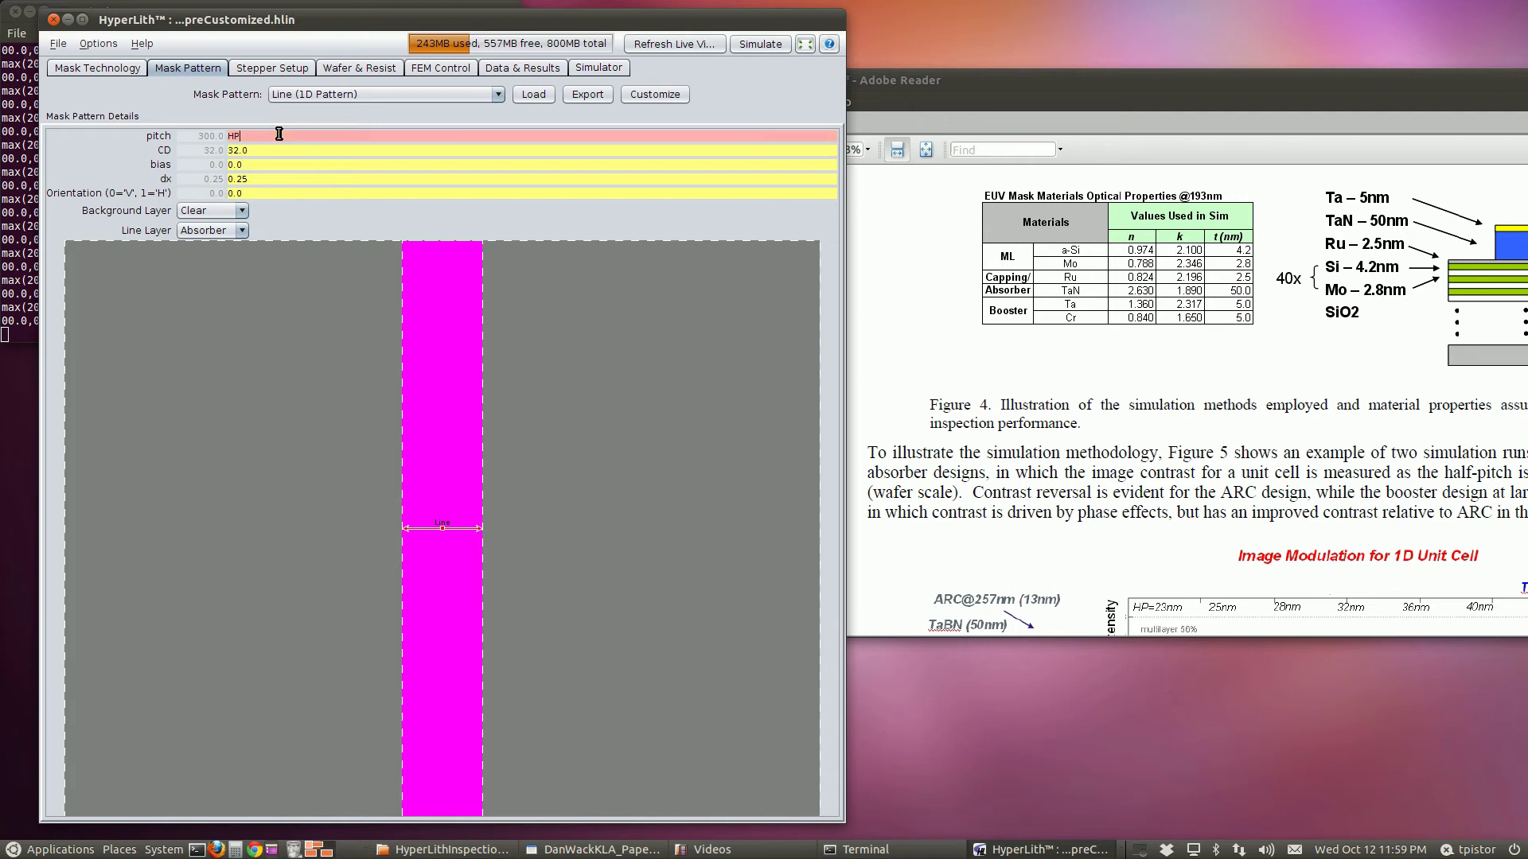
type("*2")
type("*4")
key("Return")
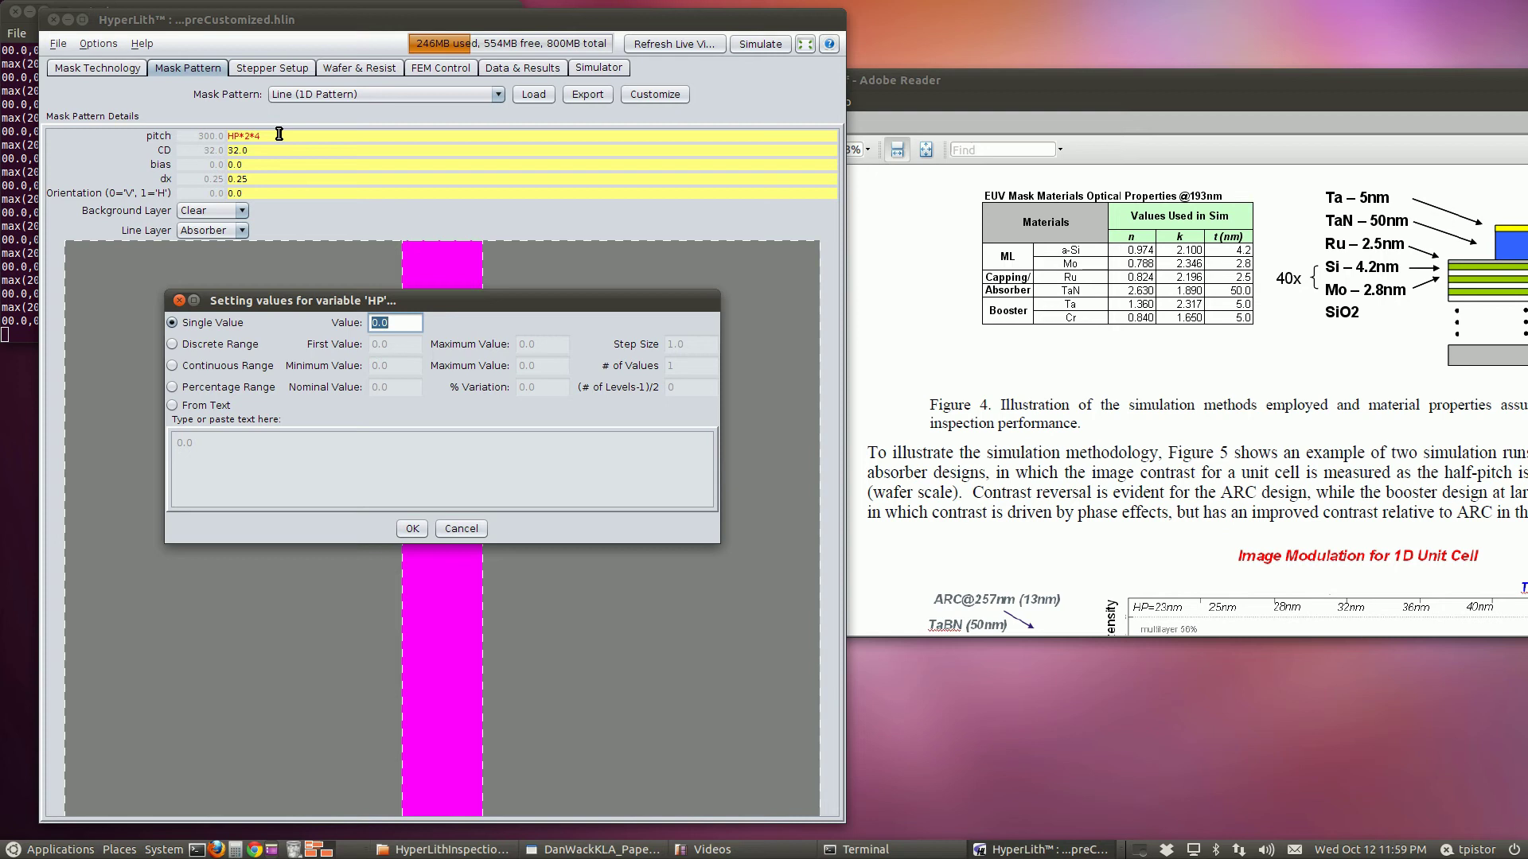
type("22")
key("Return")
left_click(283, 148)
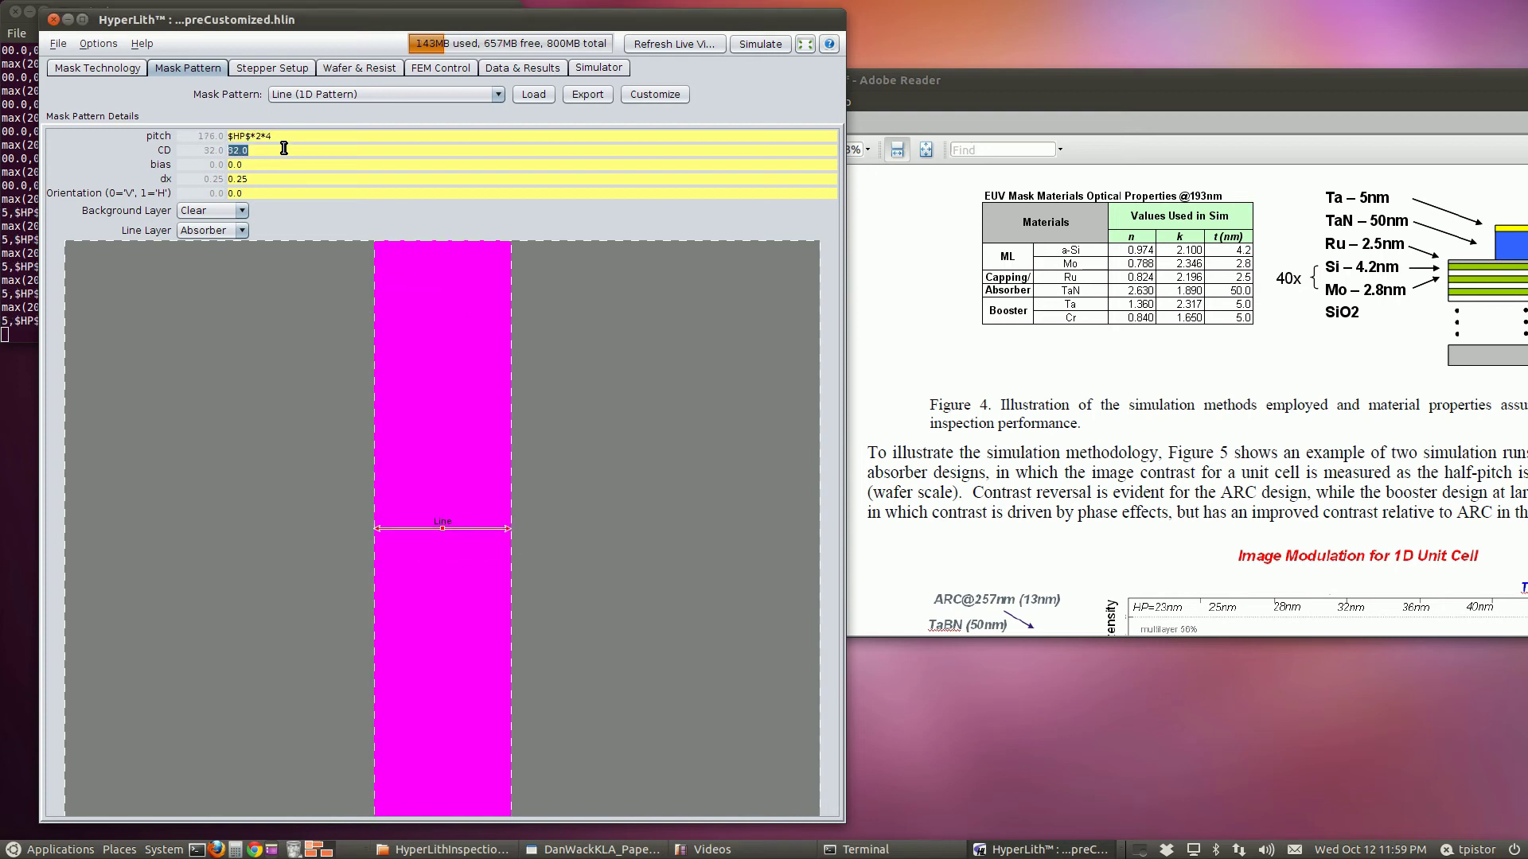
type("HP")
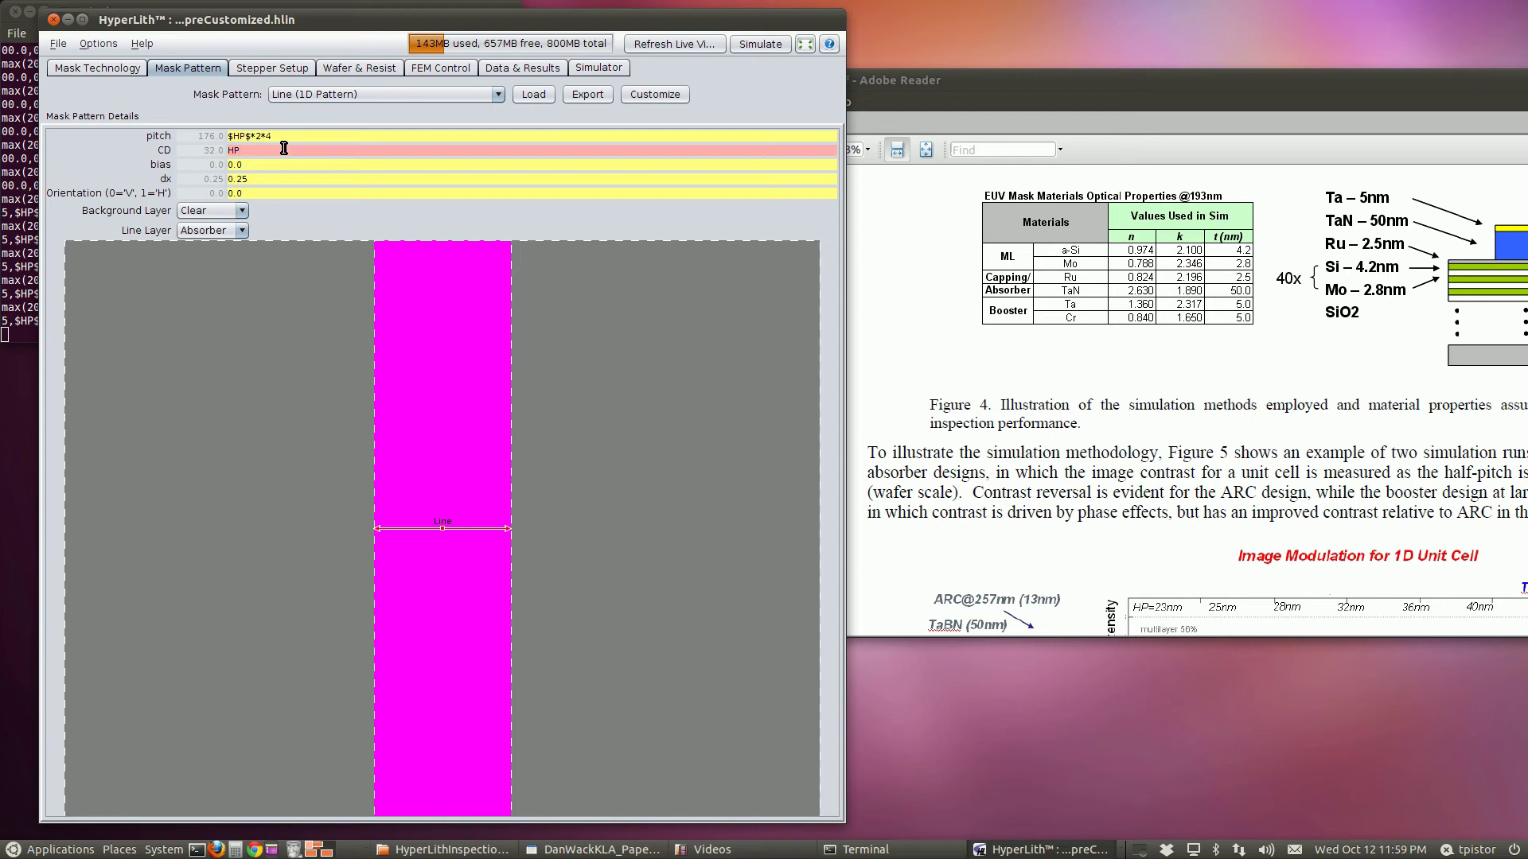
type("*4")
key("Return")
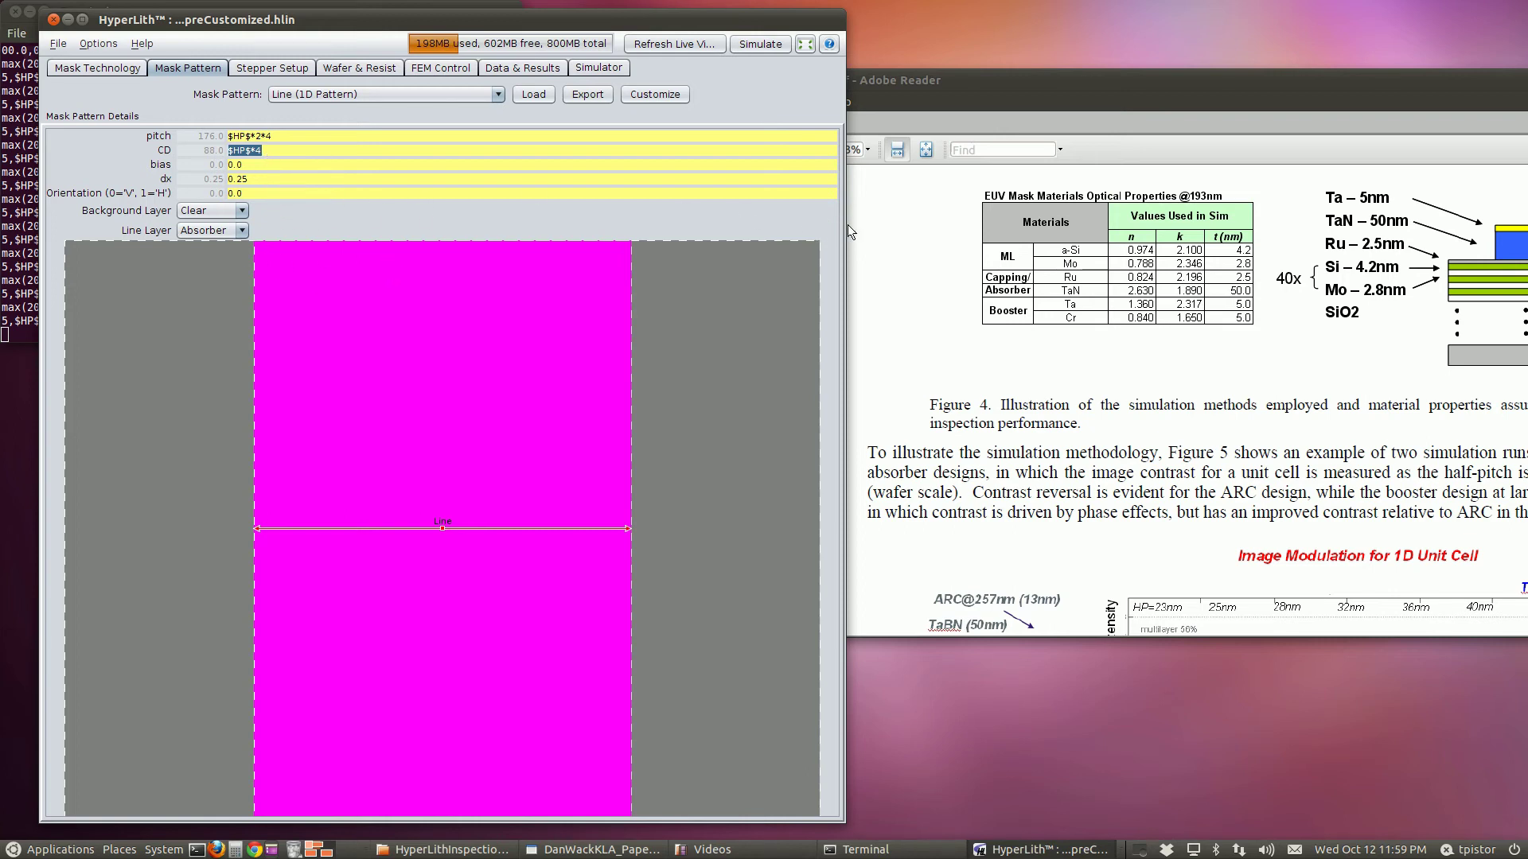
Widen the HyperLith window, review dx 0.25, and go back to Stepper Setup
left_click_drag(843, 224, 1437, 220)
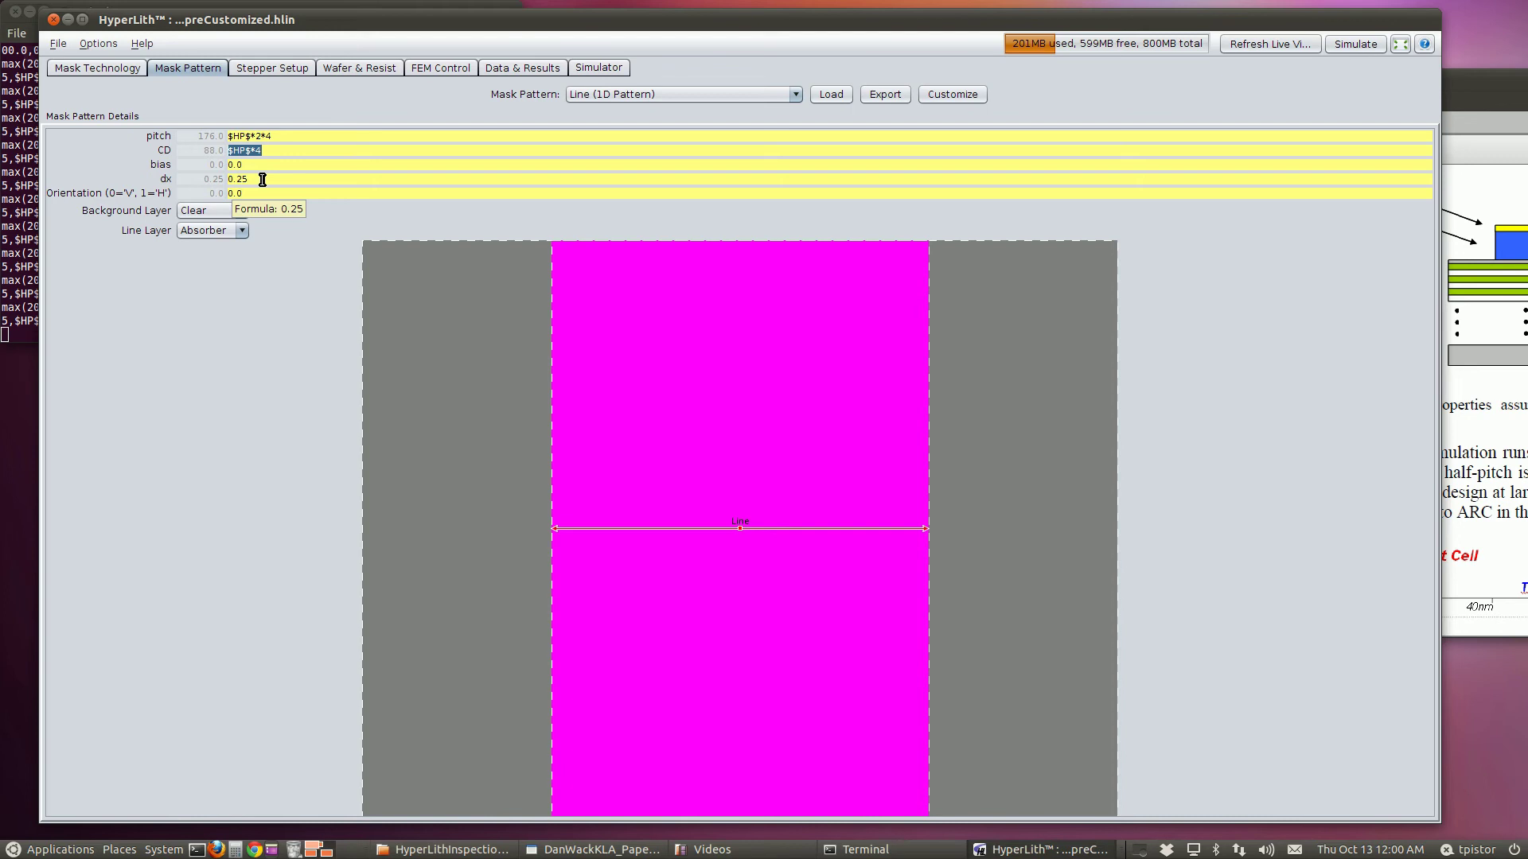
left_click(262, 179)
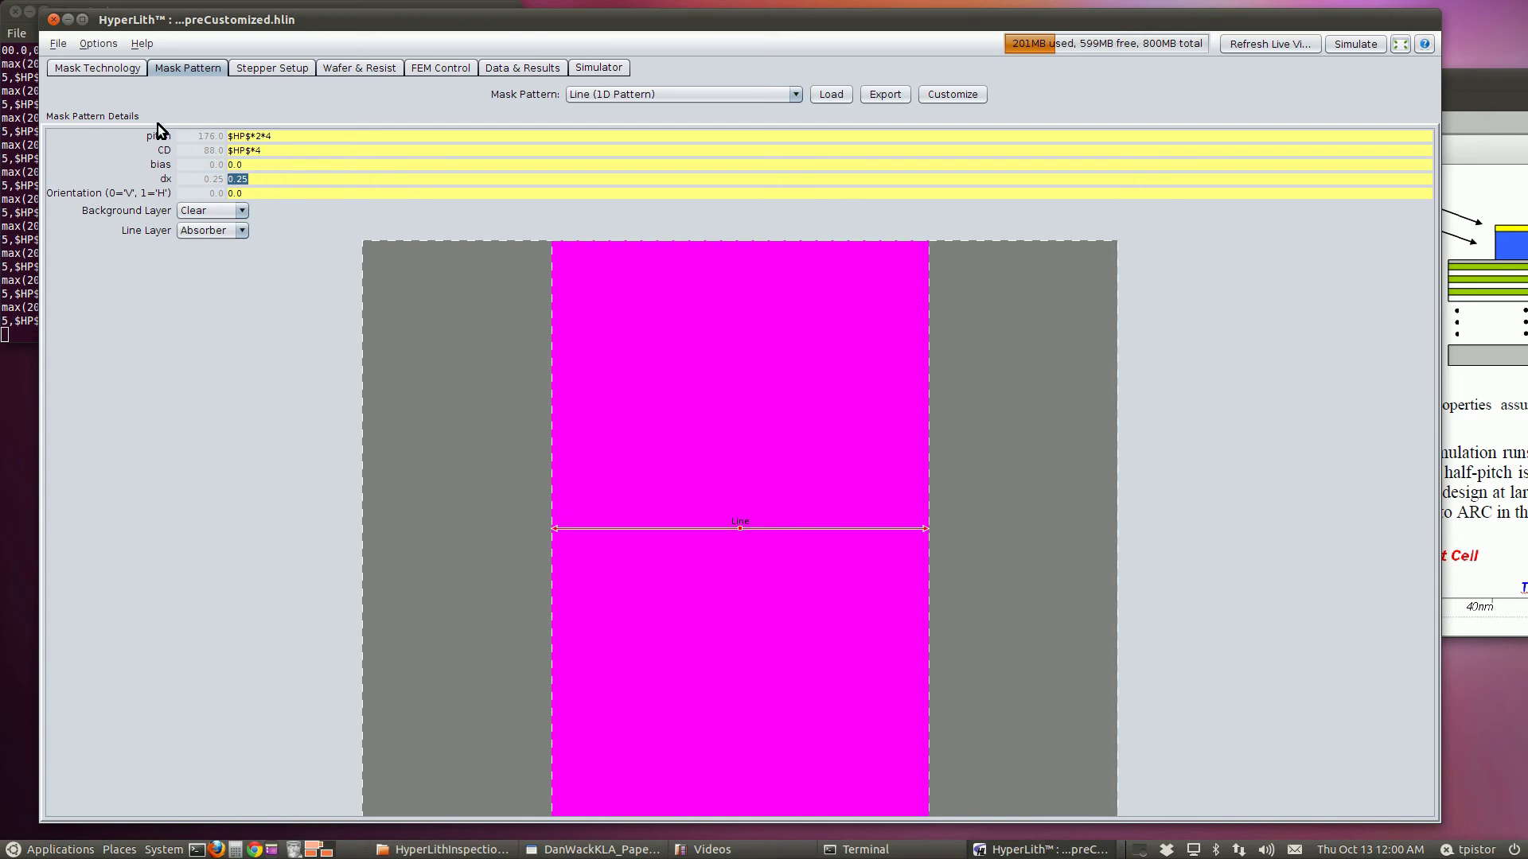
left_click(117, 72)
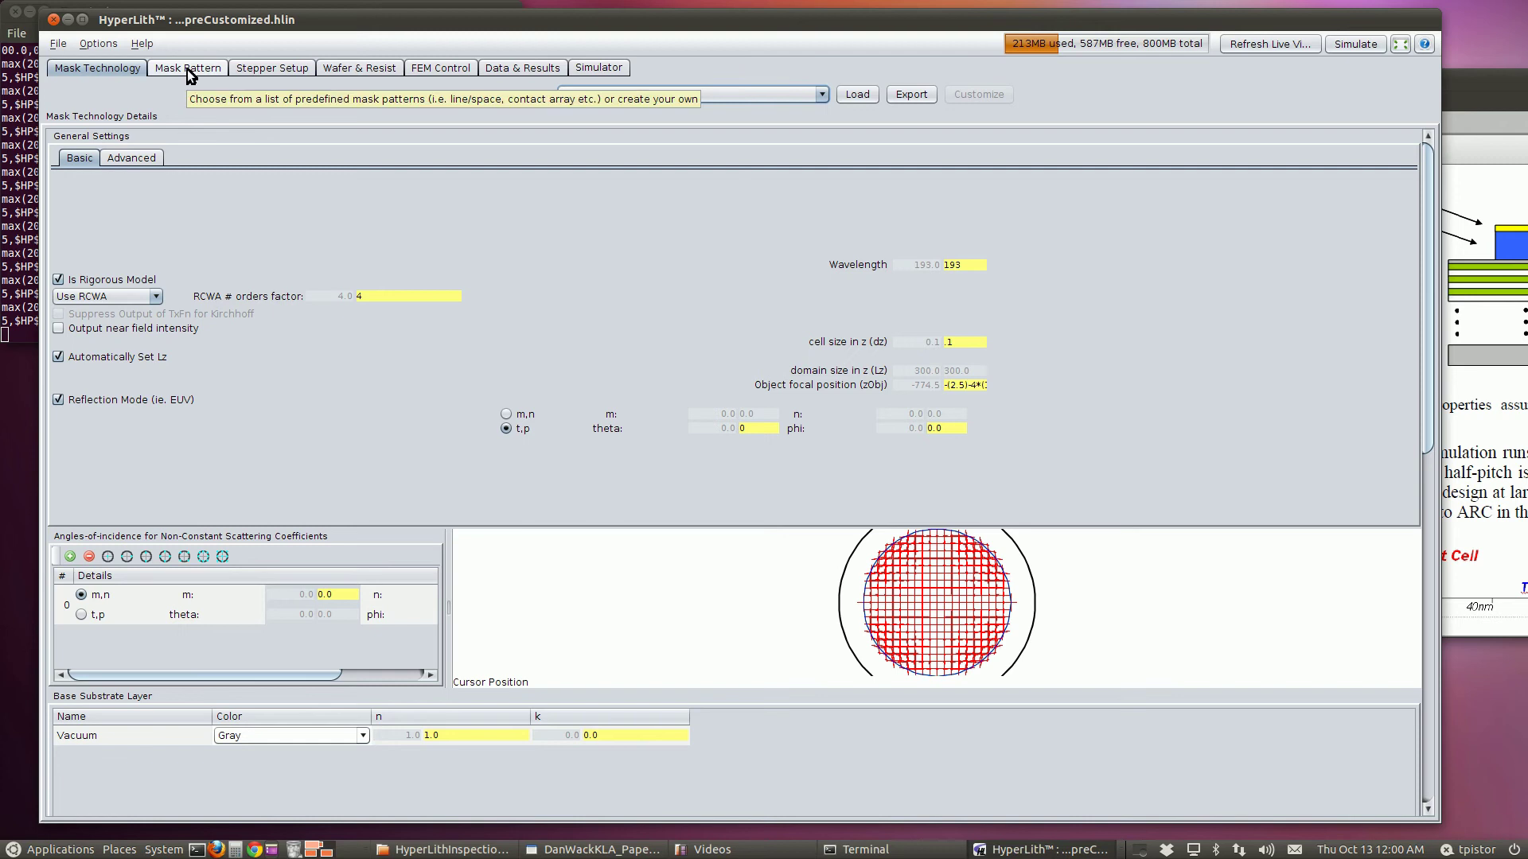
left_click(257, 69)
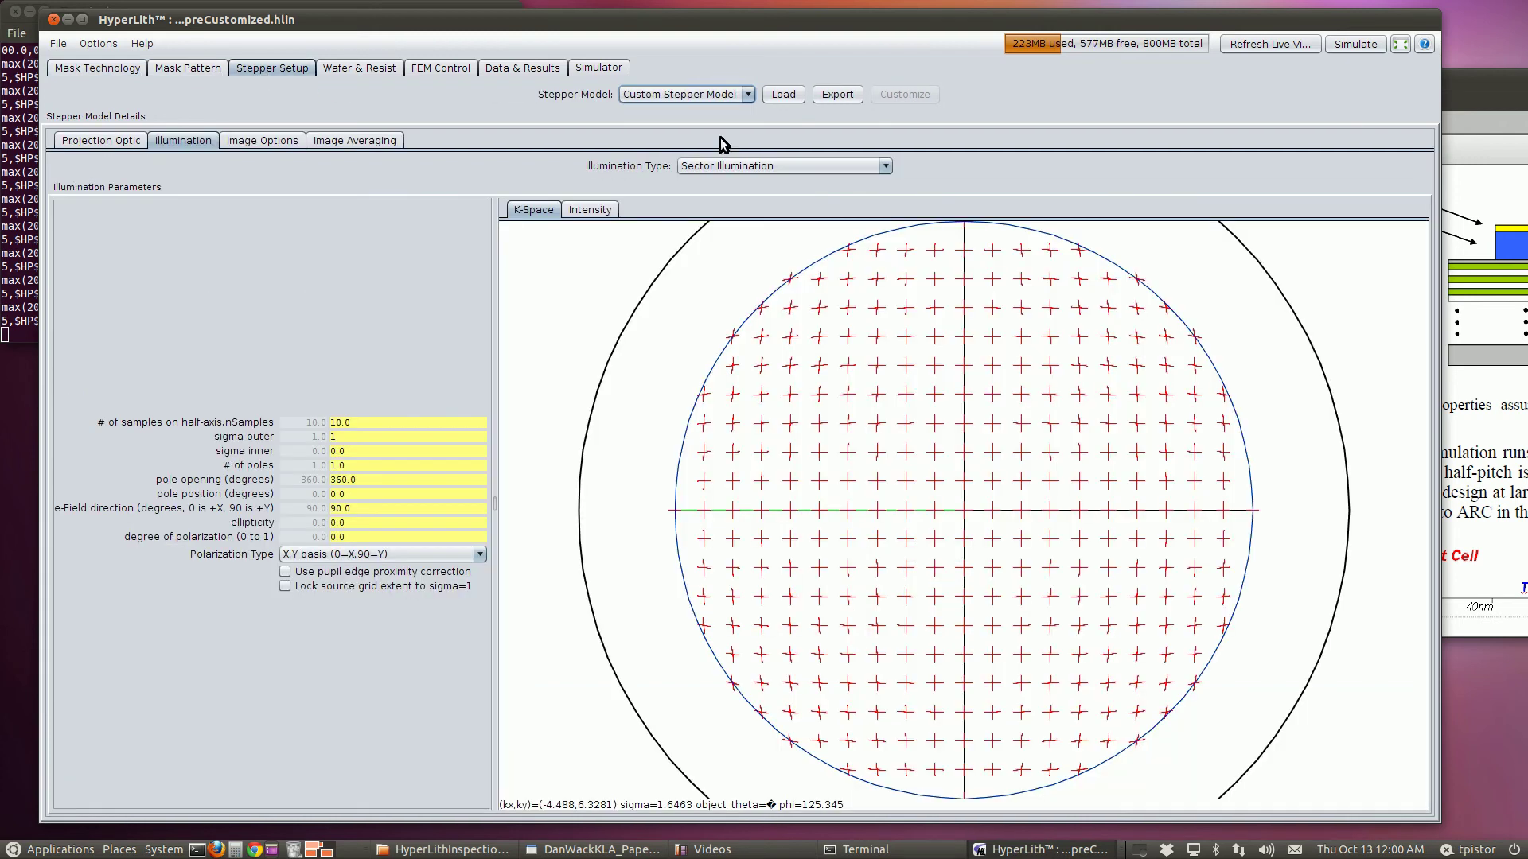
Show the live pupil, aerial image and Bossung plots, then change HP to 44
left_click(1399, 43)
left_click(80, 19)
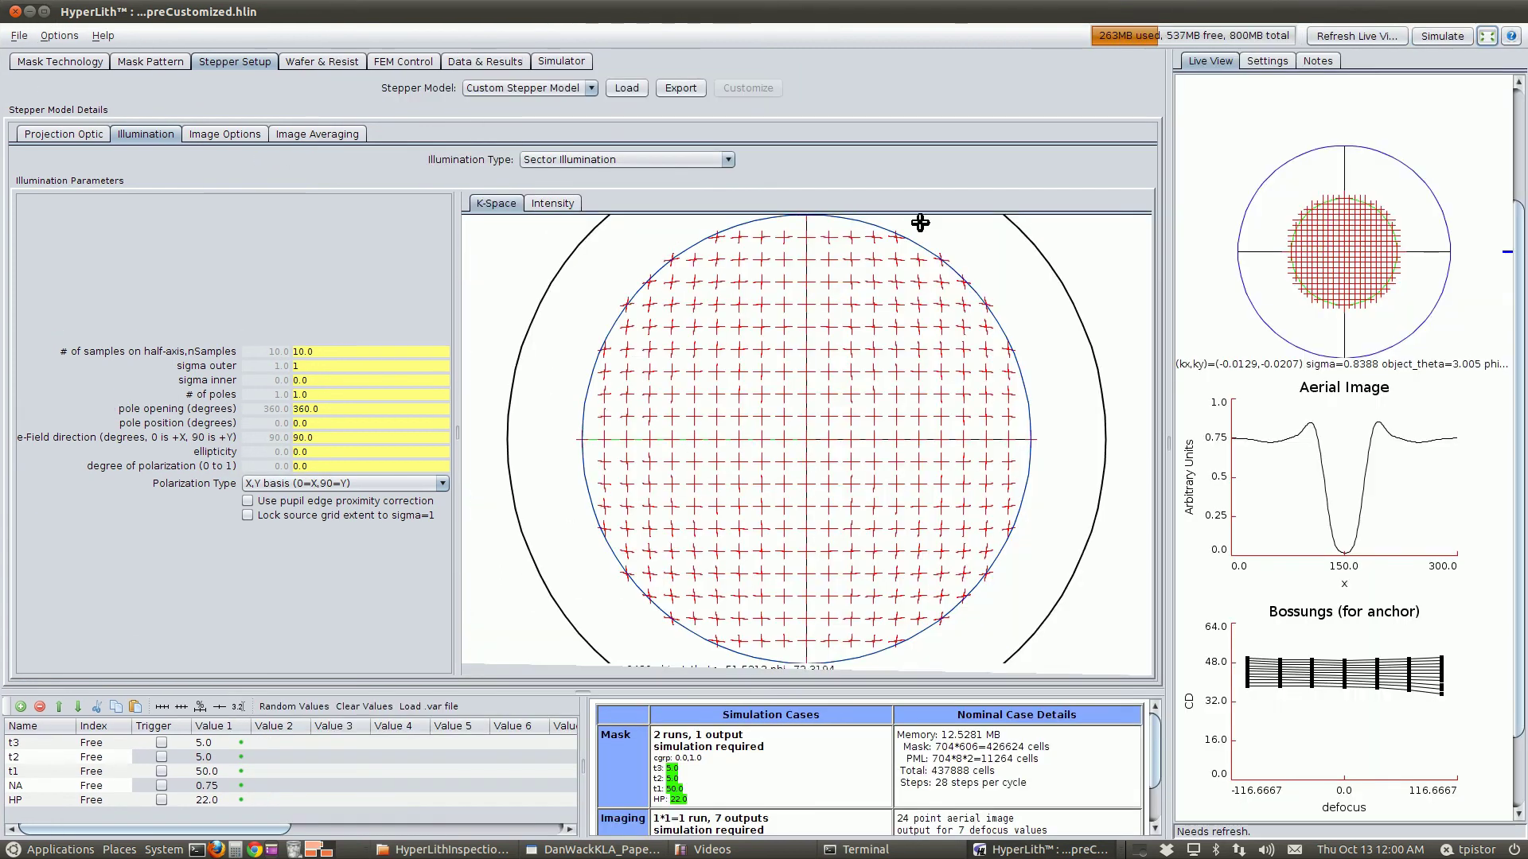
left_click(1364, 37)
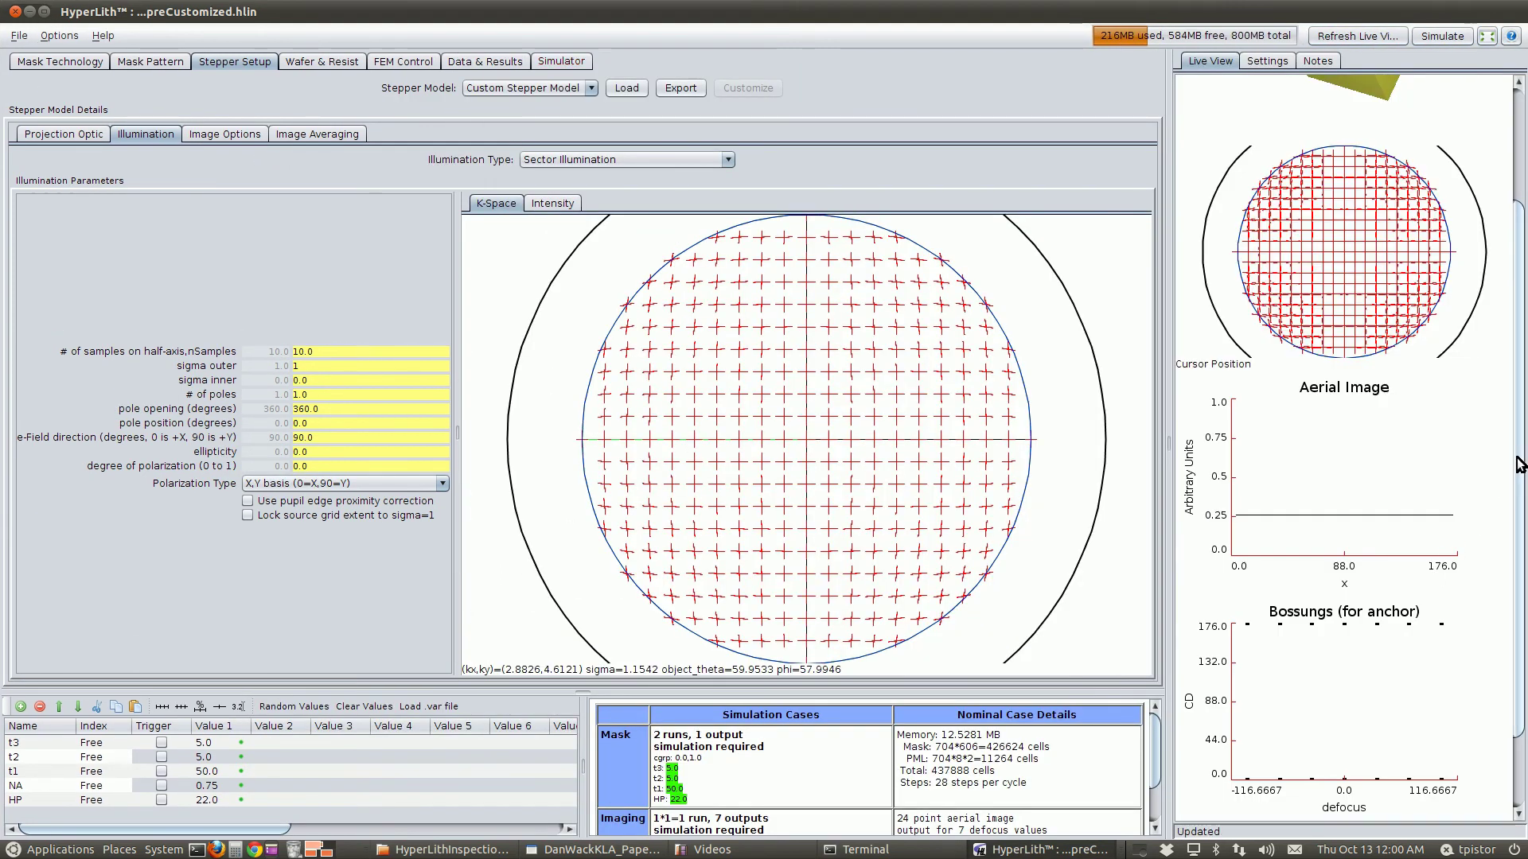
left_click_drag(1518, 462, 1524, 435)
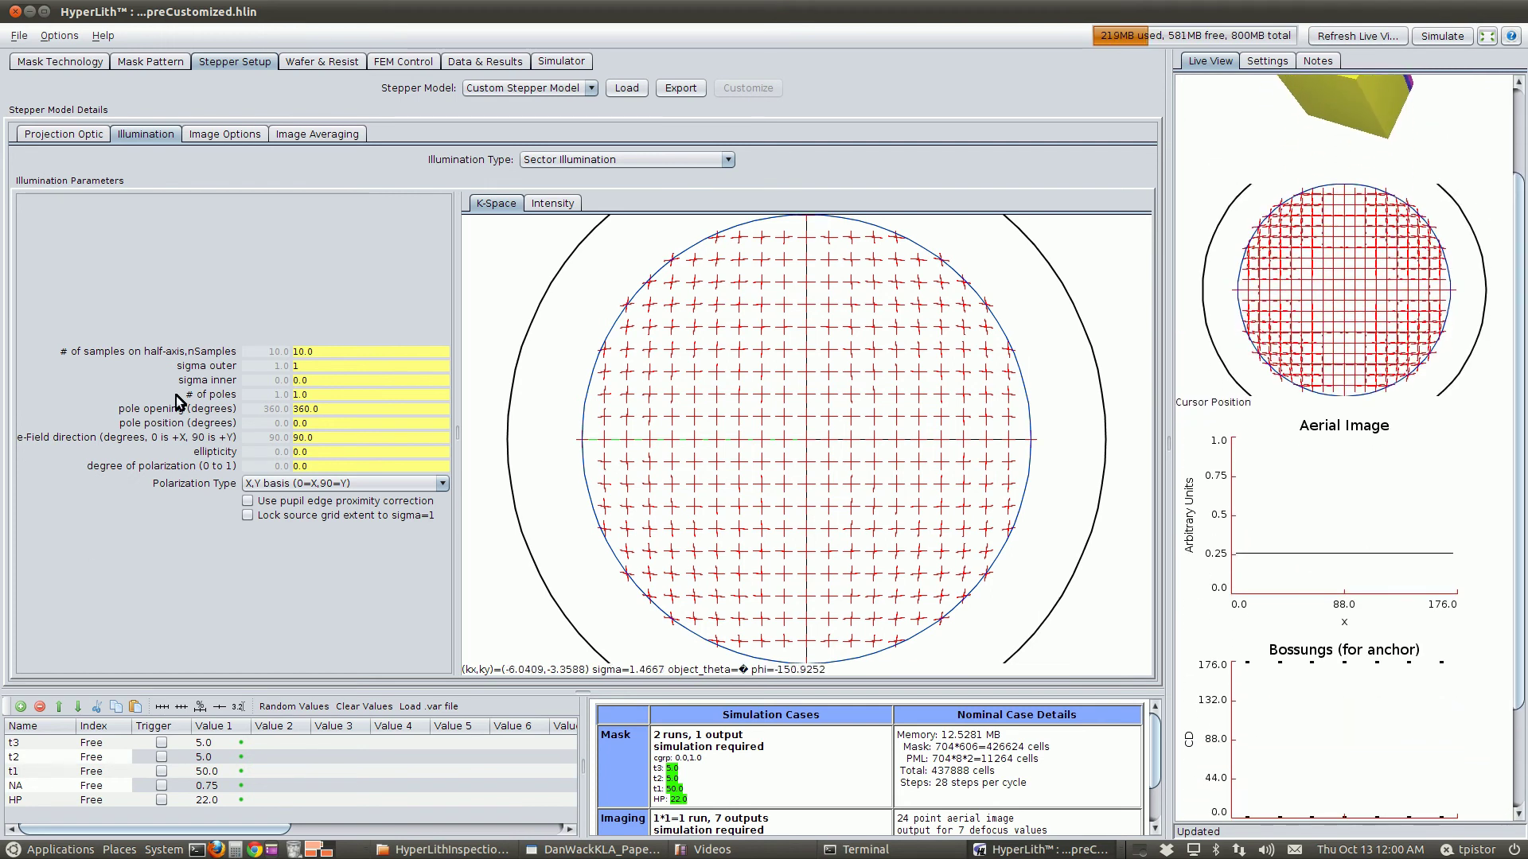
double_click(223, 801)
type("4")
key("Return")
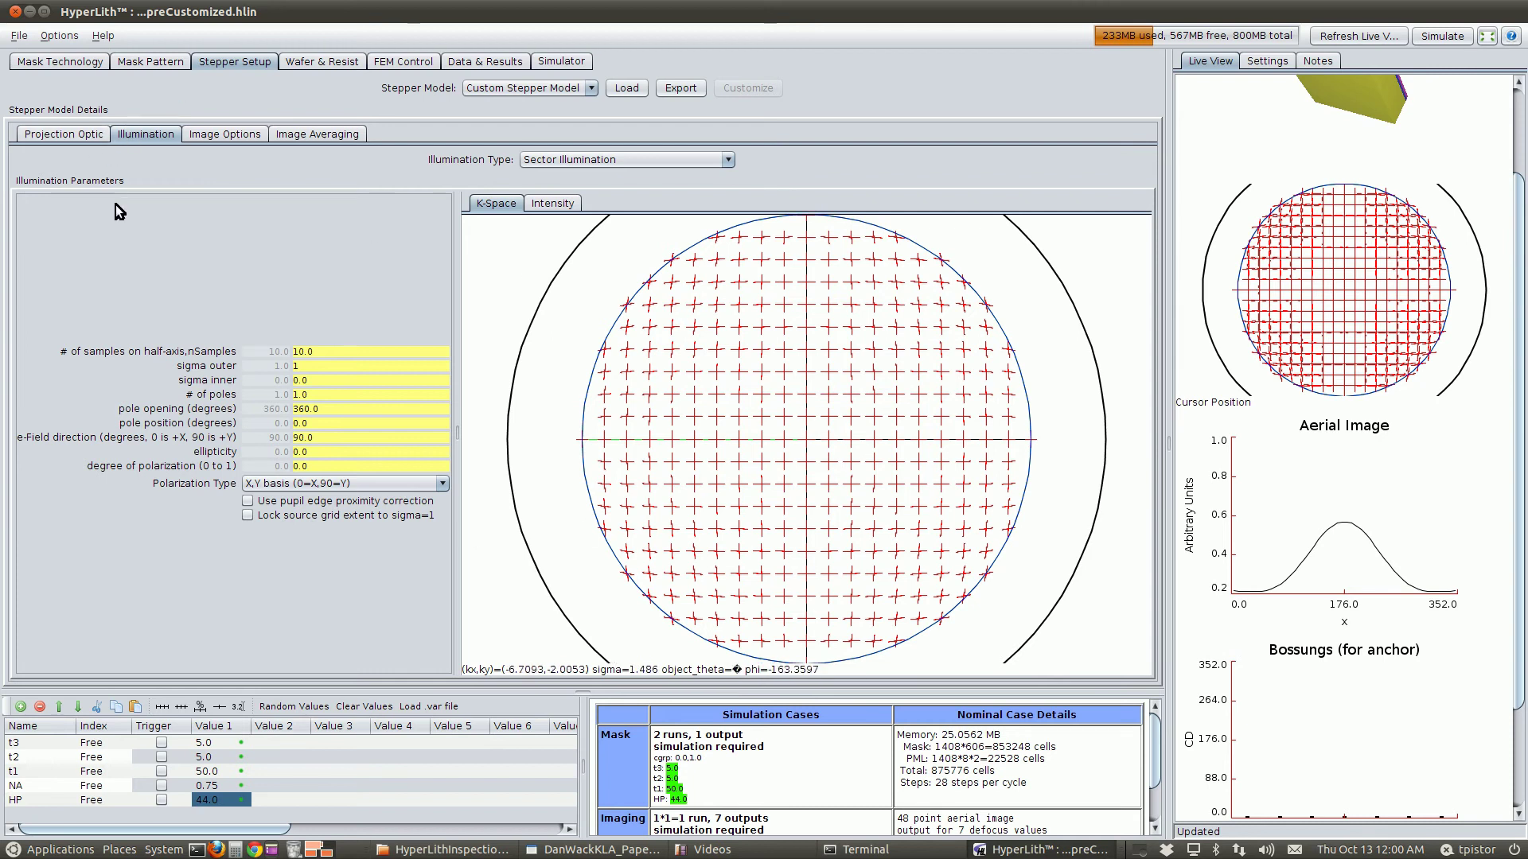
left_click(54, 133)
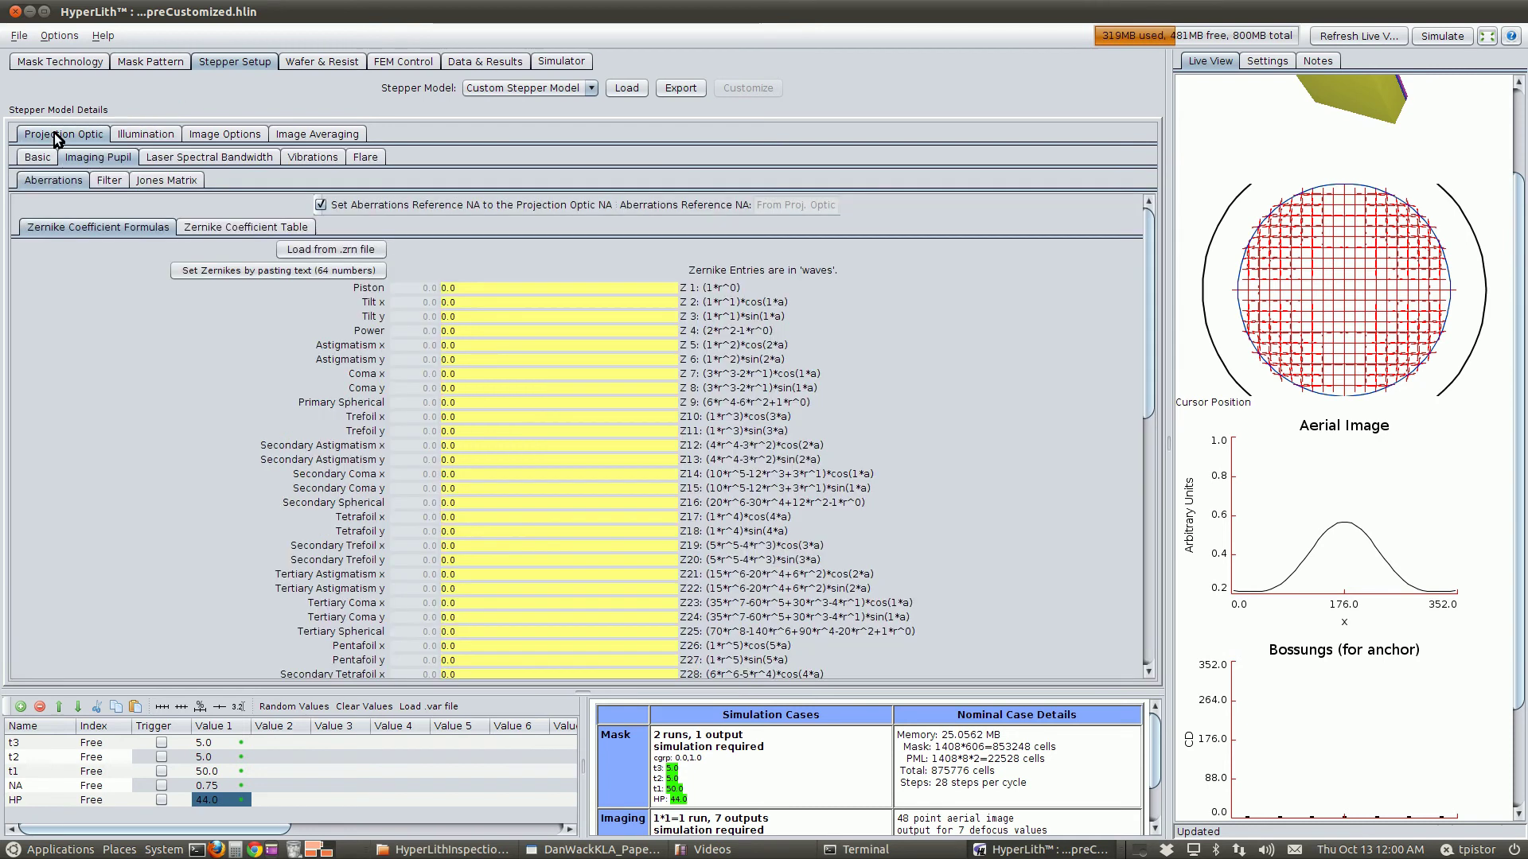
Enable off-axis incidence angles using aoi_theta as the theta variable, and widen the angles table
left_click(55, 59)
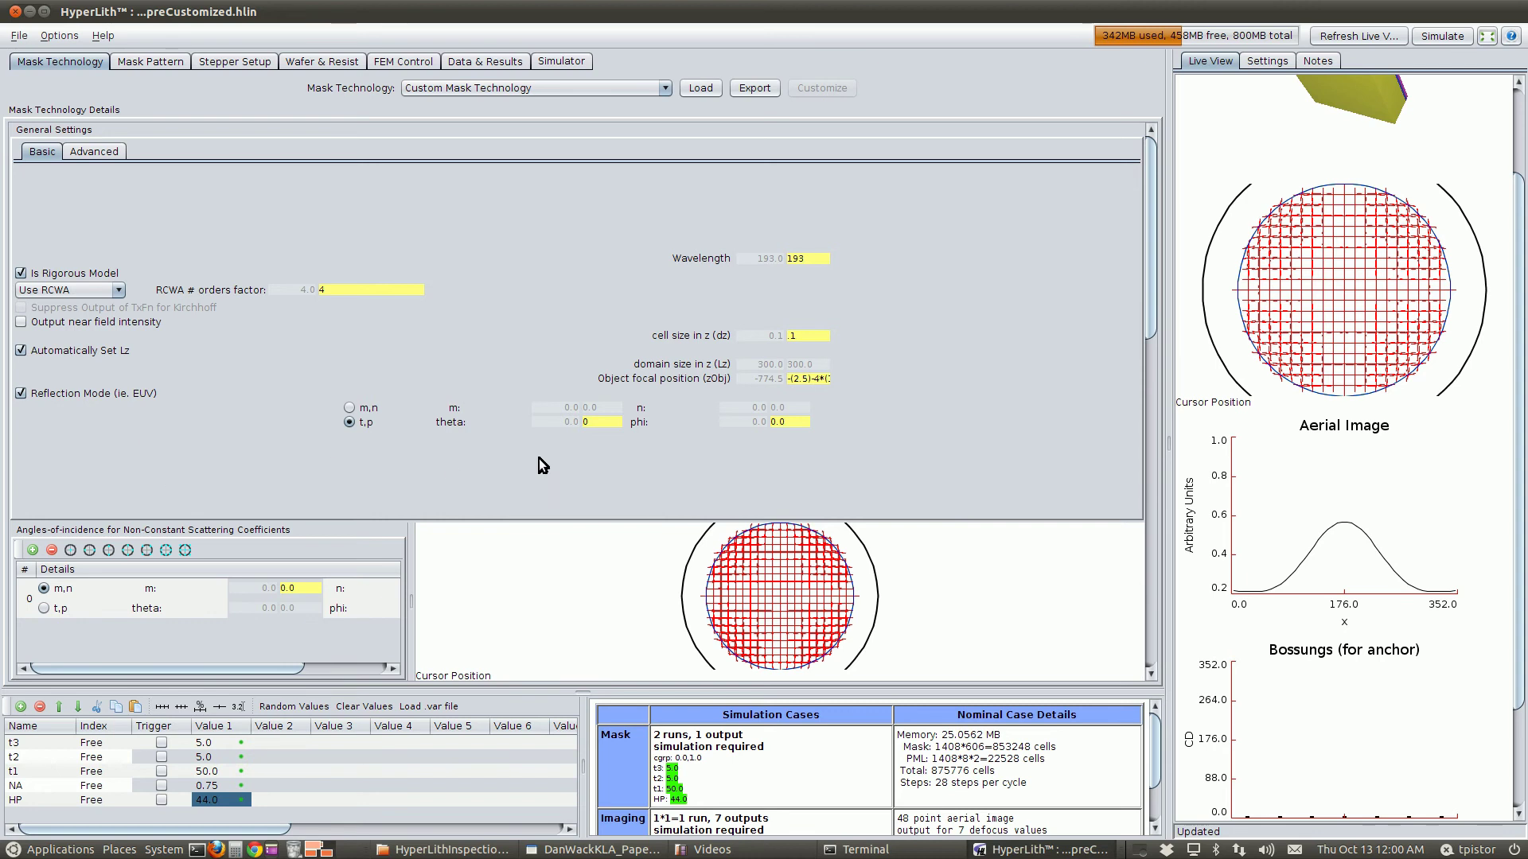
scroll(616, 455, "down", 1)
scroll(617, 454, "down", 3)
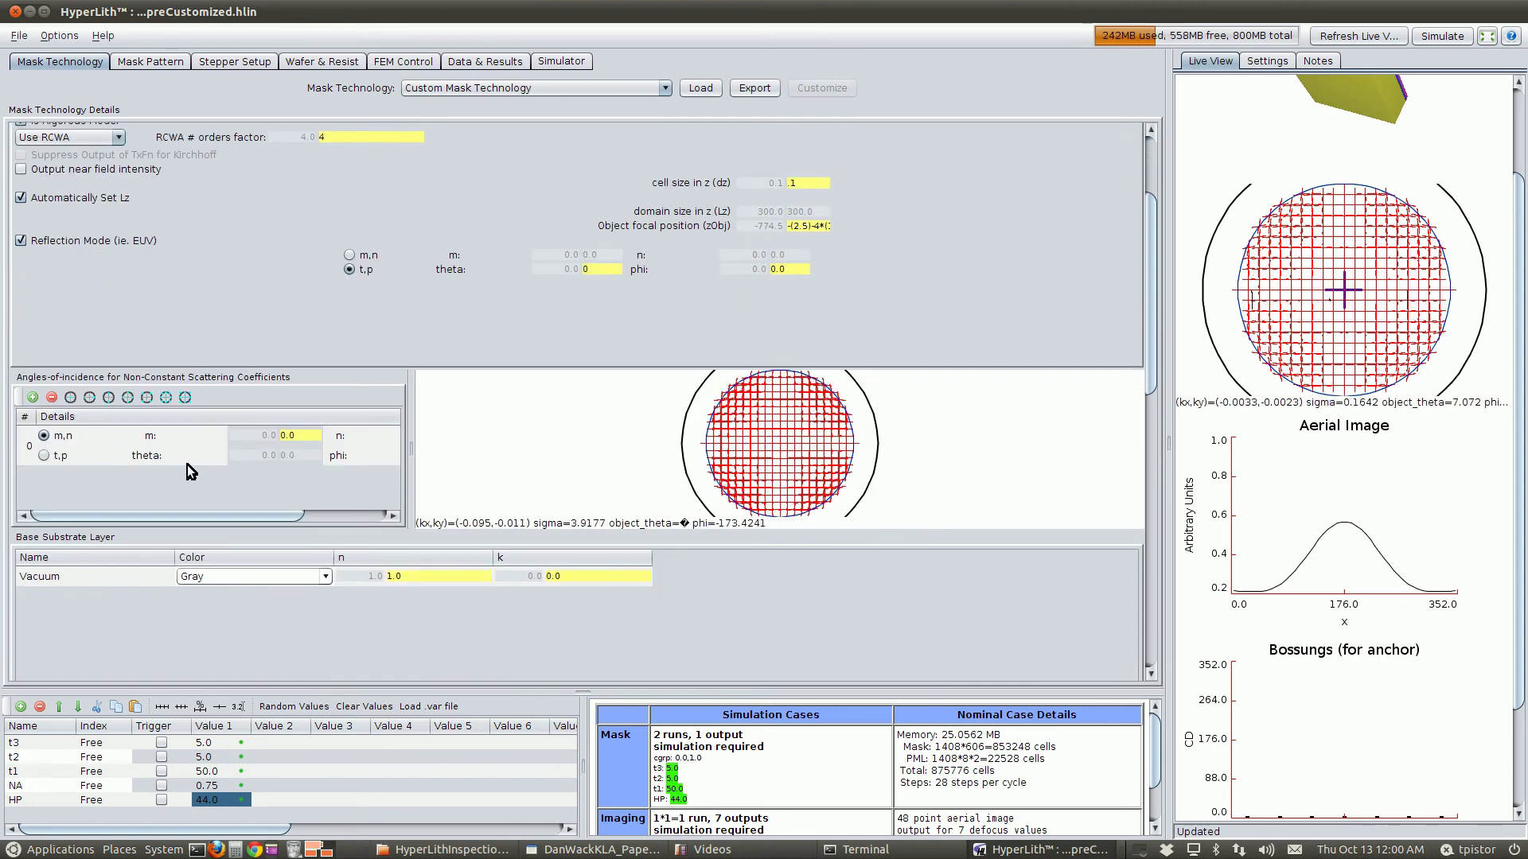
left_click(165, 397)
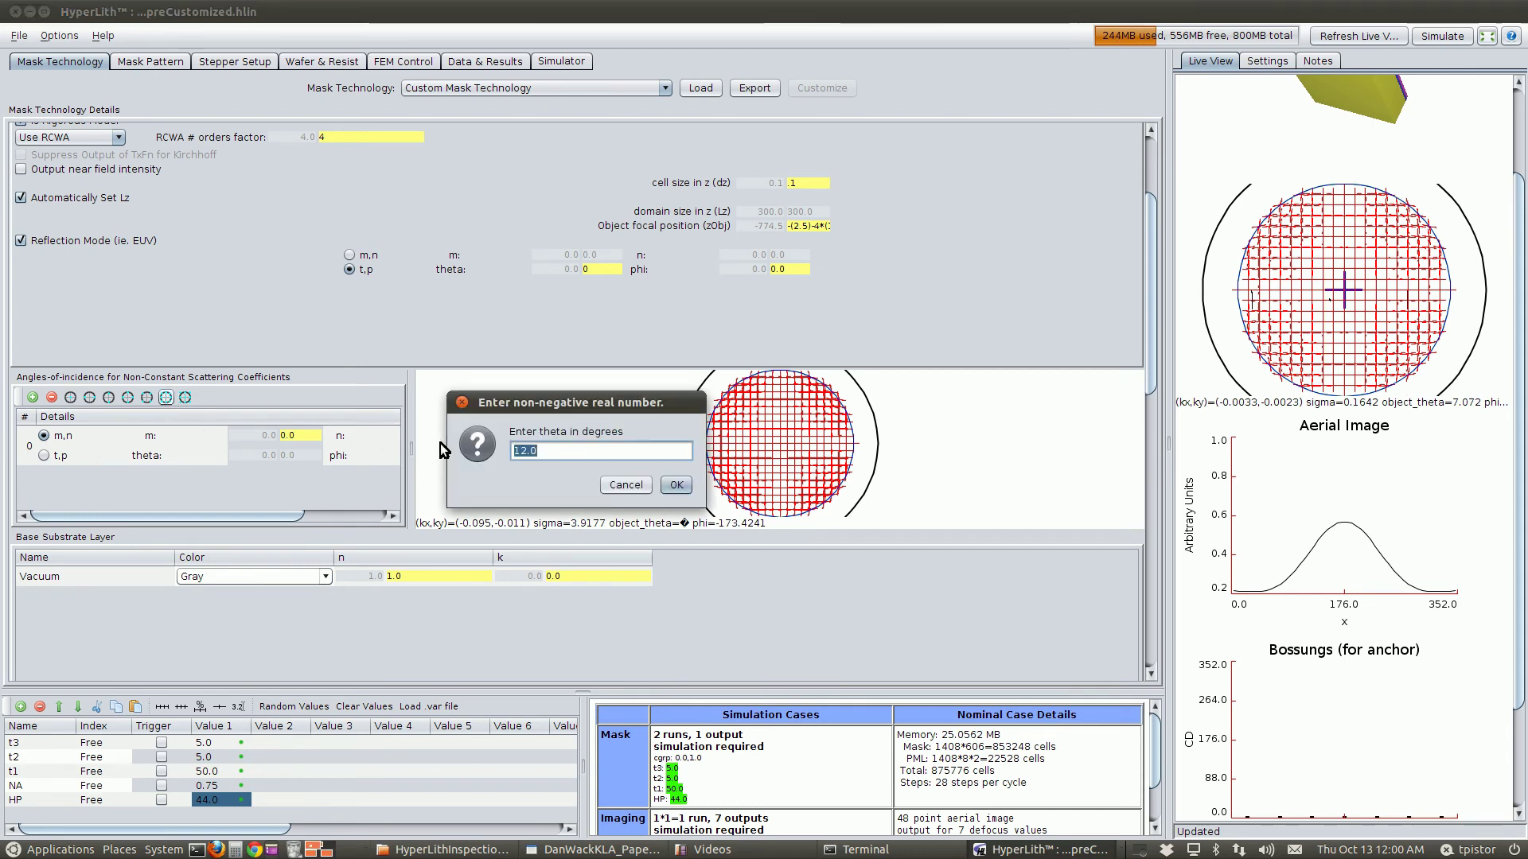
key("Return")
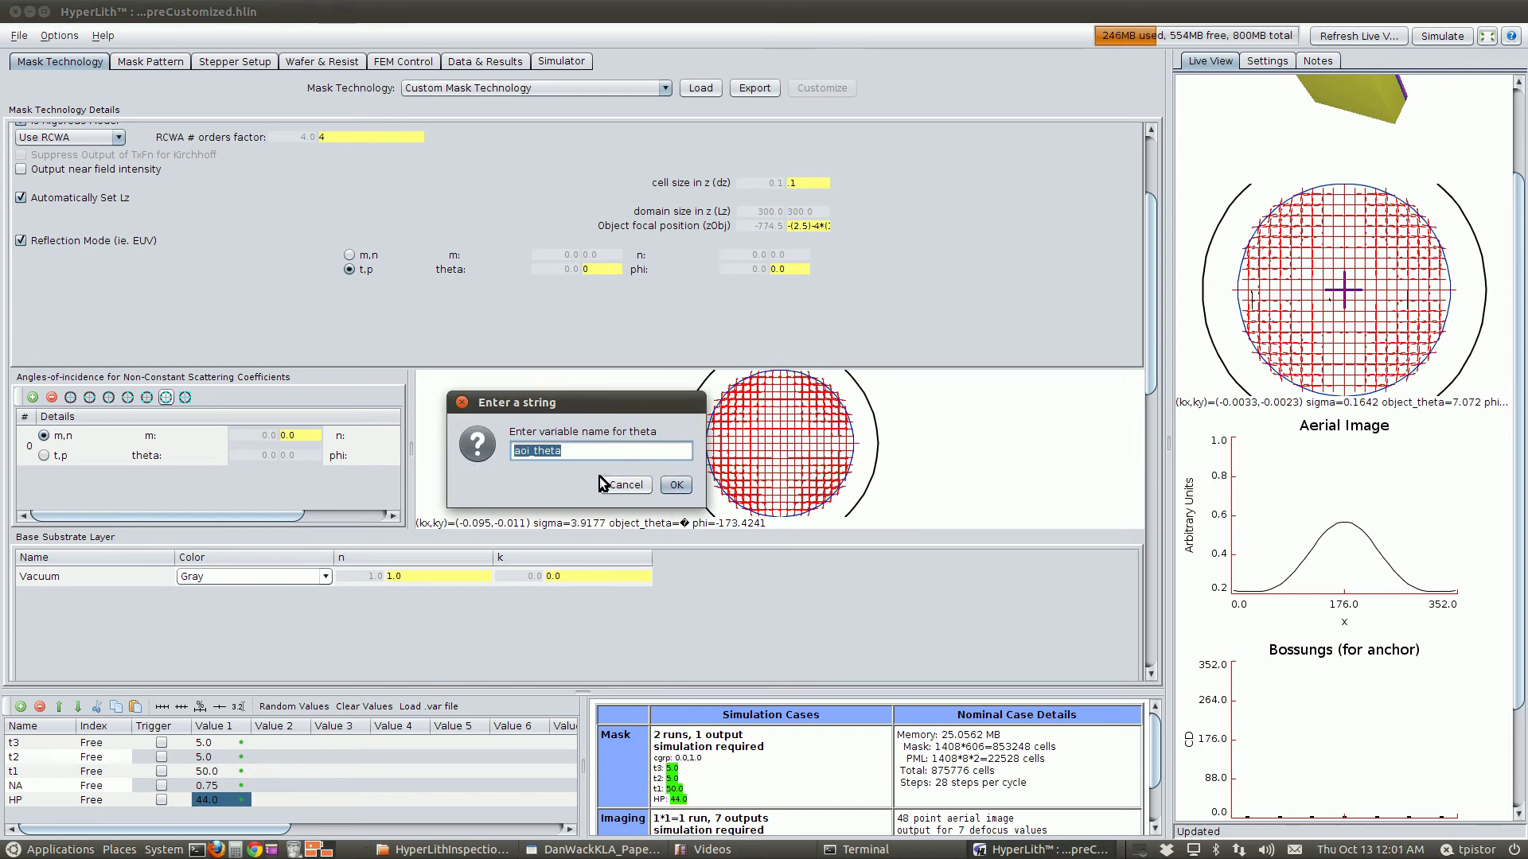
left_click(674, 483)
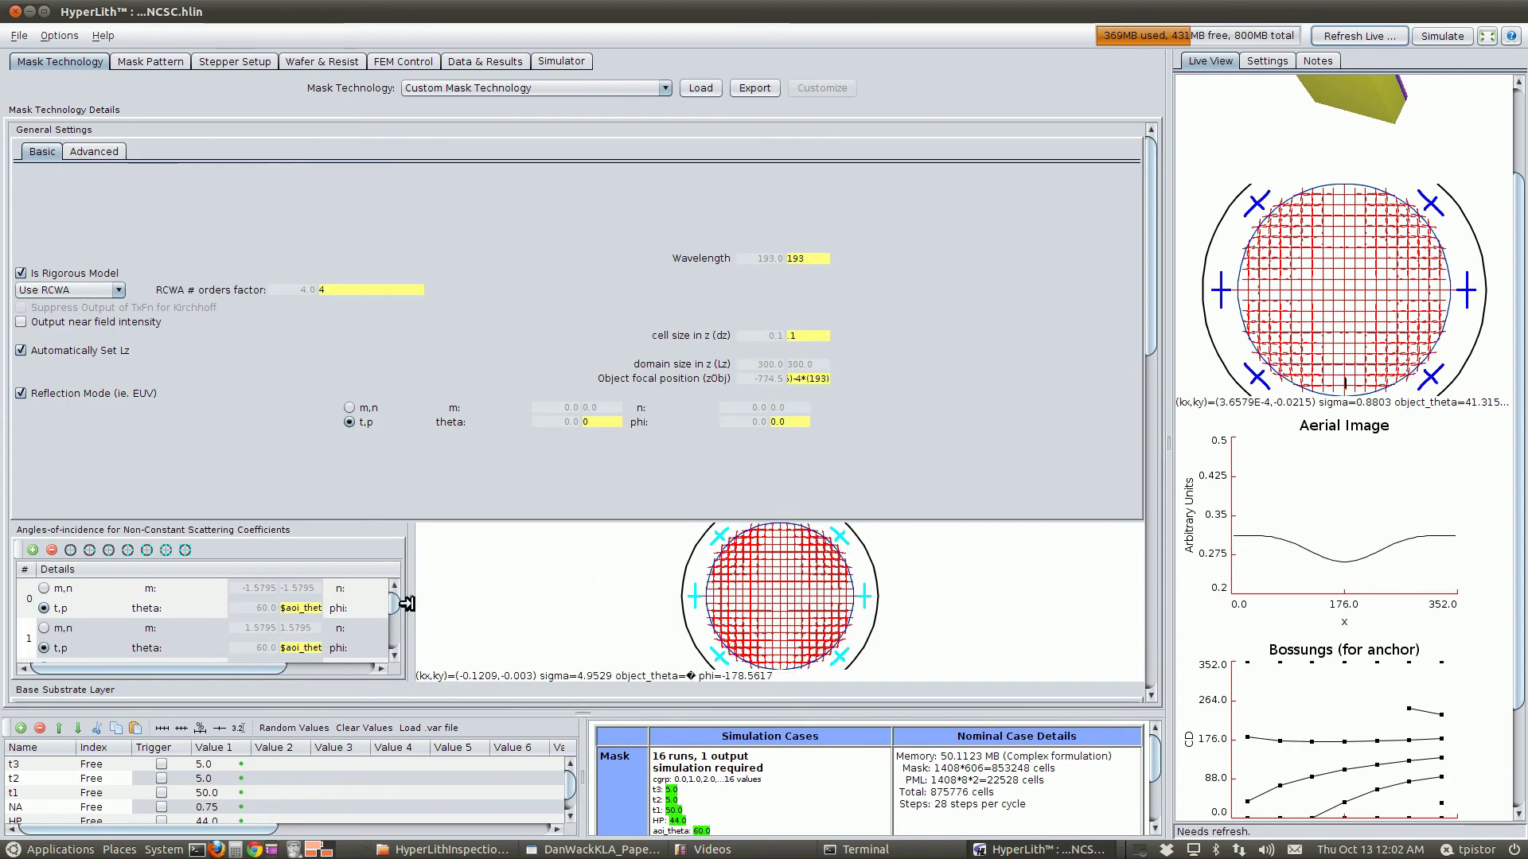
left_click_drag(408, 604, 702, 581)
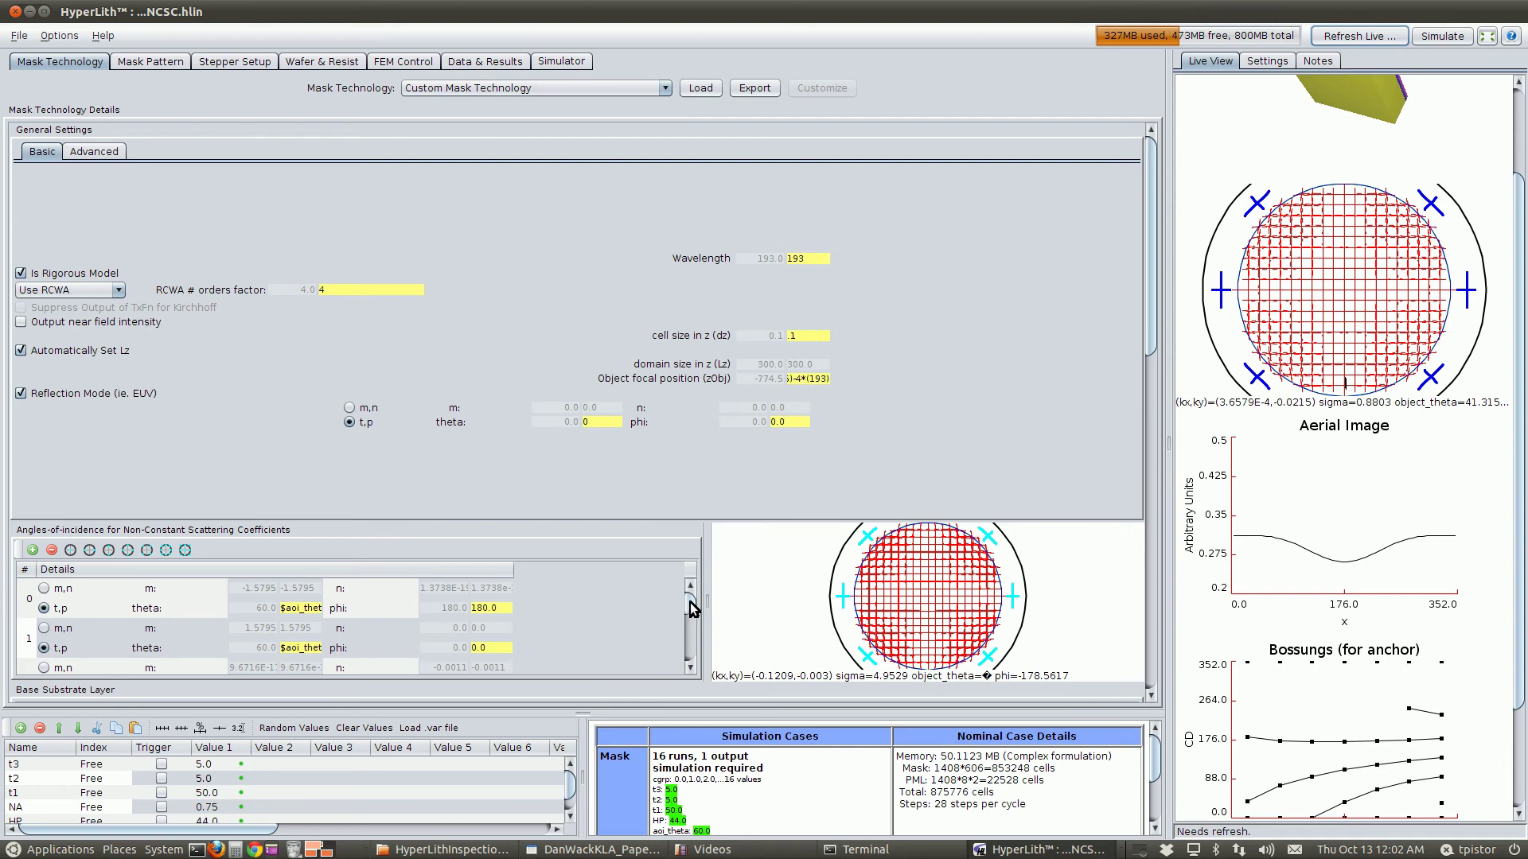
scroll(690, 608, "down", 5)
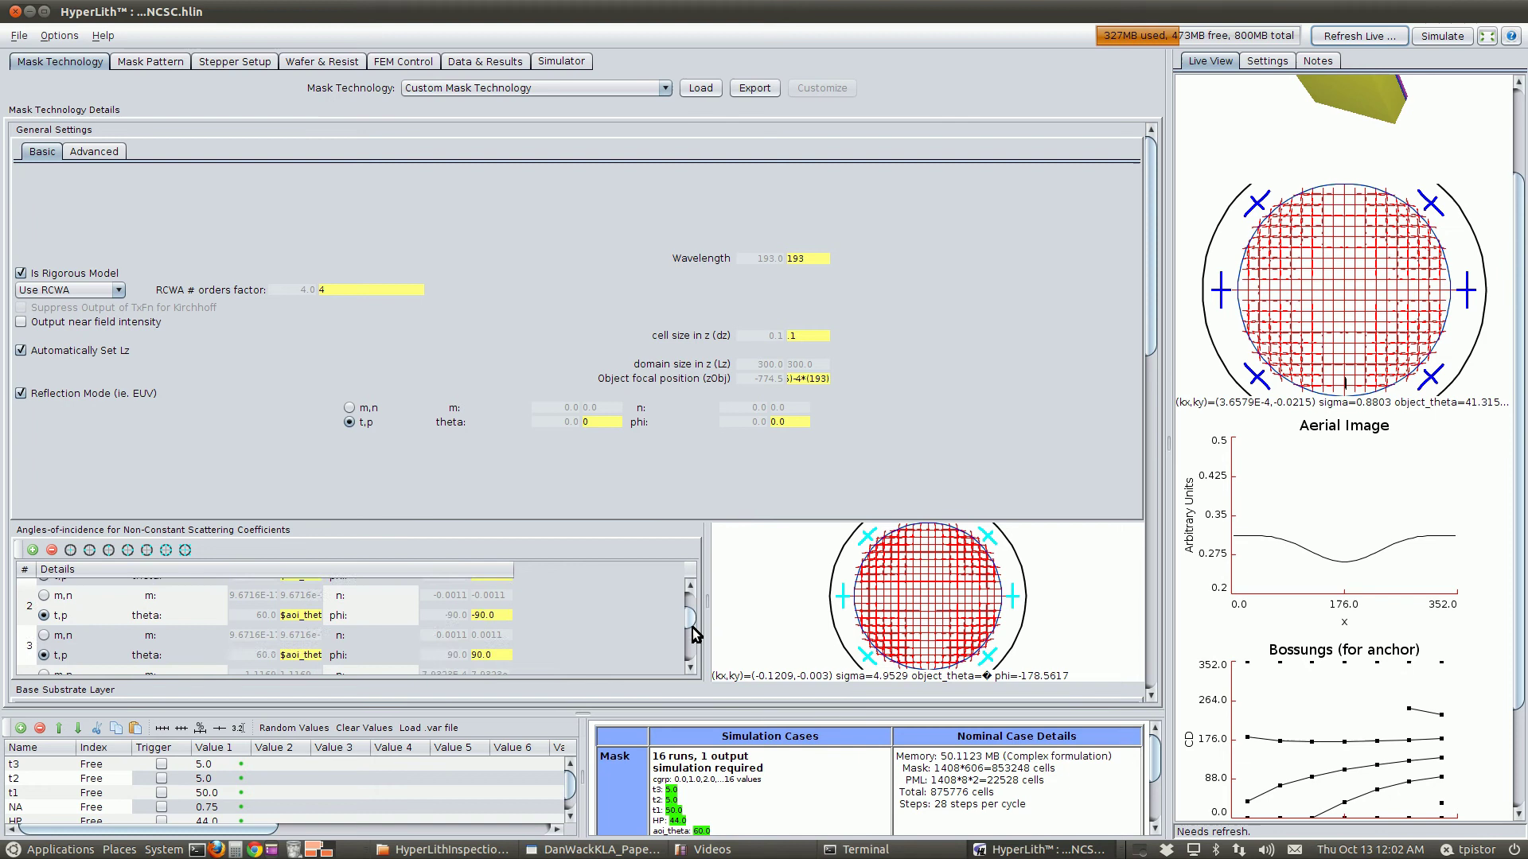
Add two angle-of-incidence entries defined by theta and phi, with theta 30
left_click(32, 551)
scroll(691, 651, "down", 1)
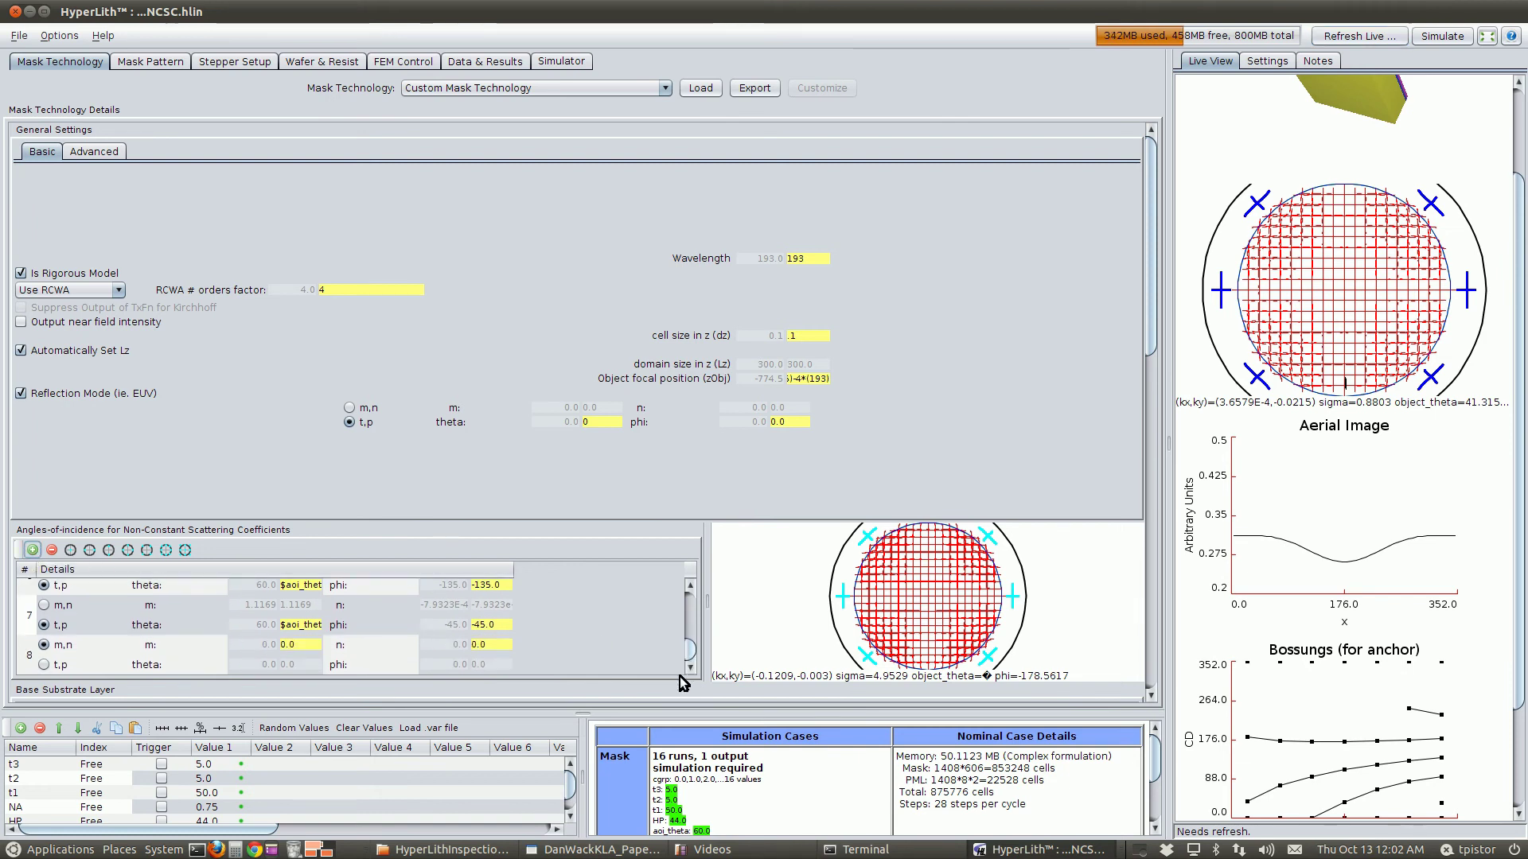
left_click(45, 663)
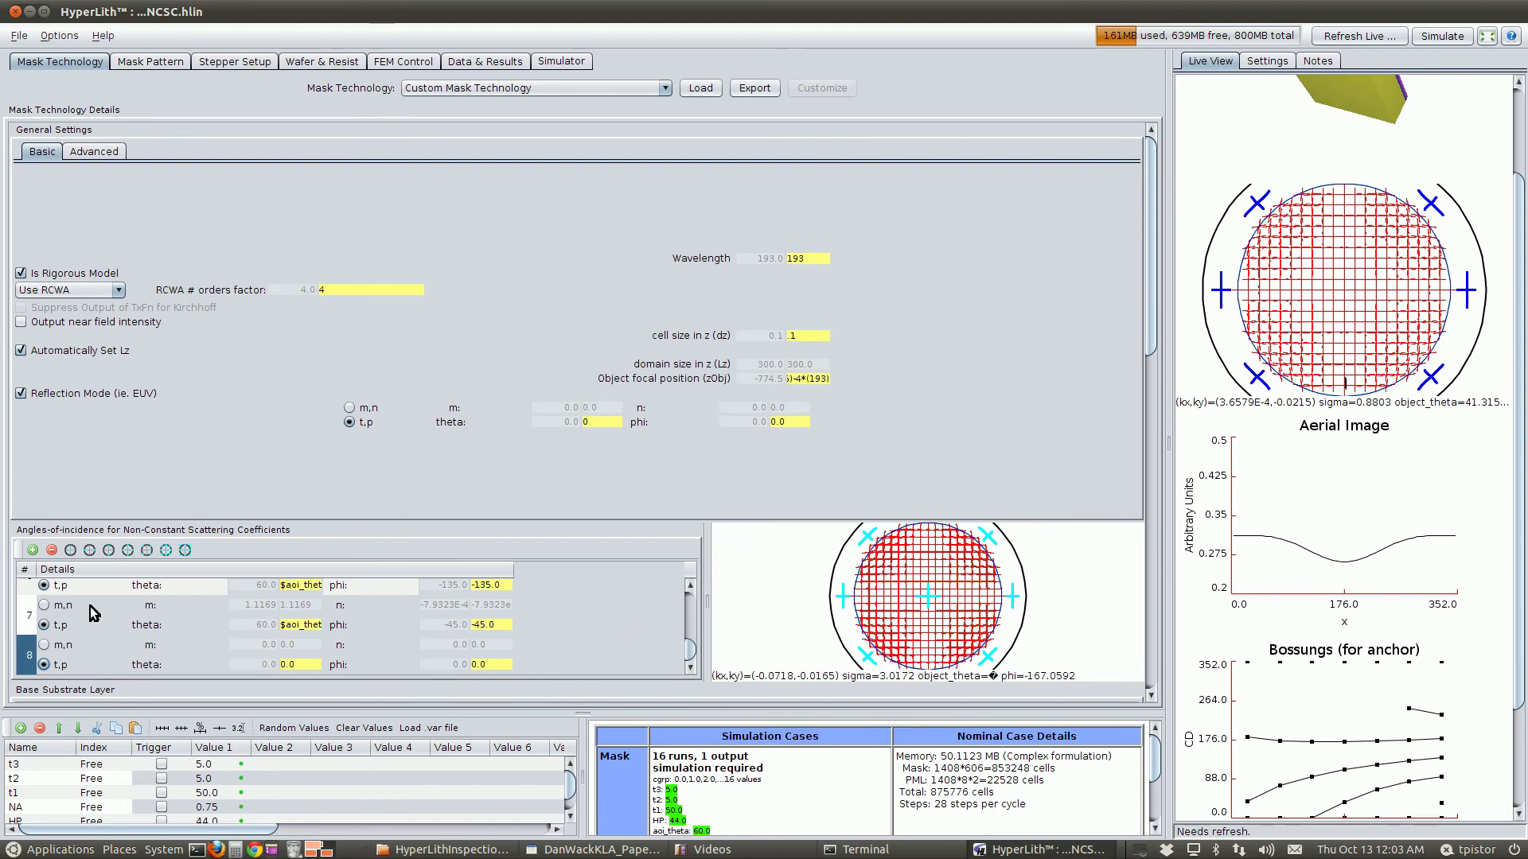
left_click(31, 551)
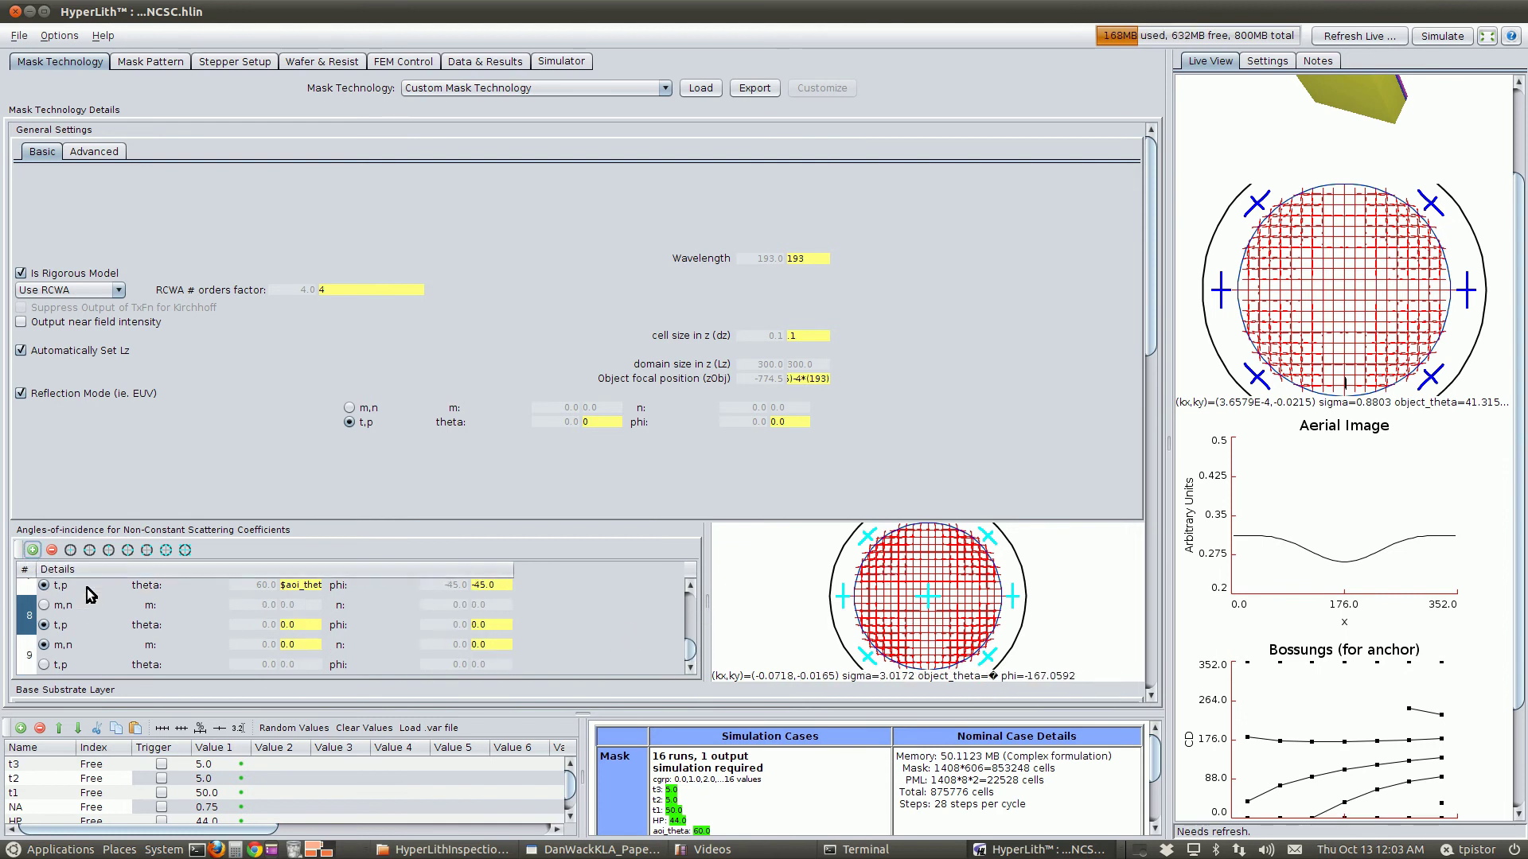
left_click(44, 666)
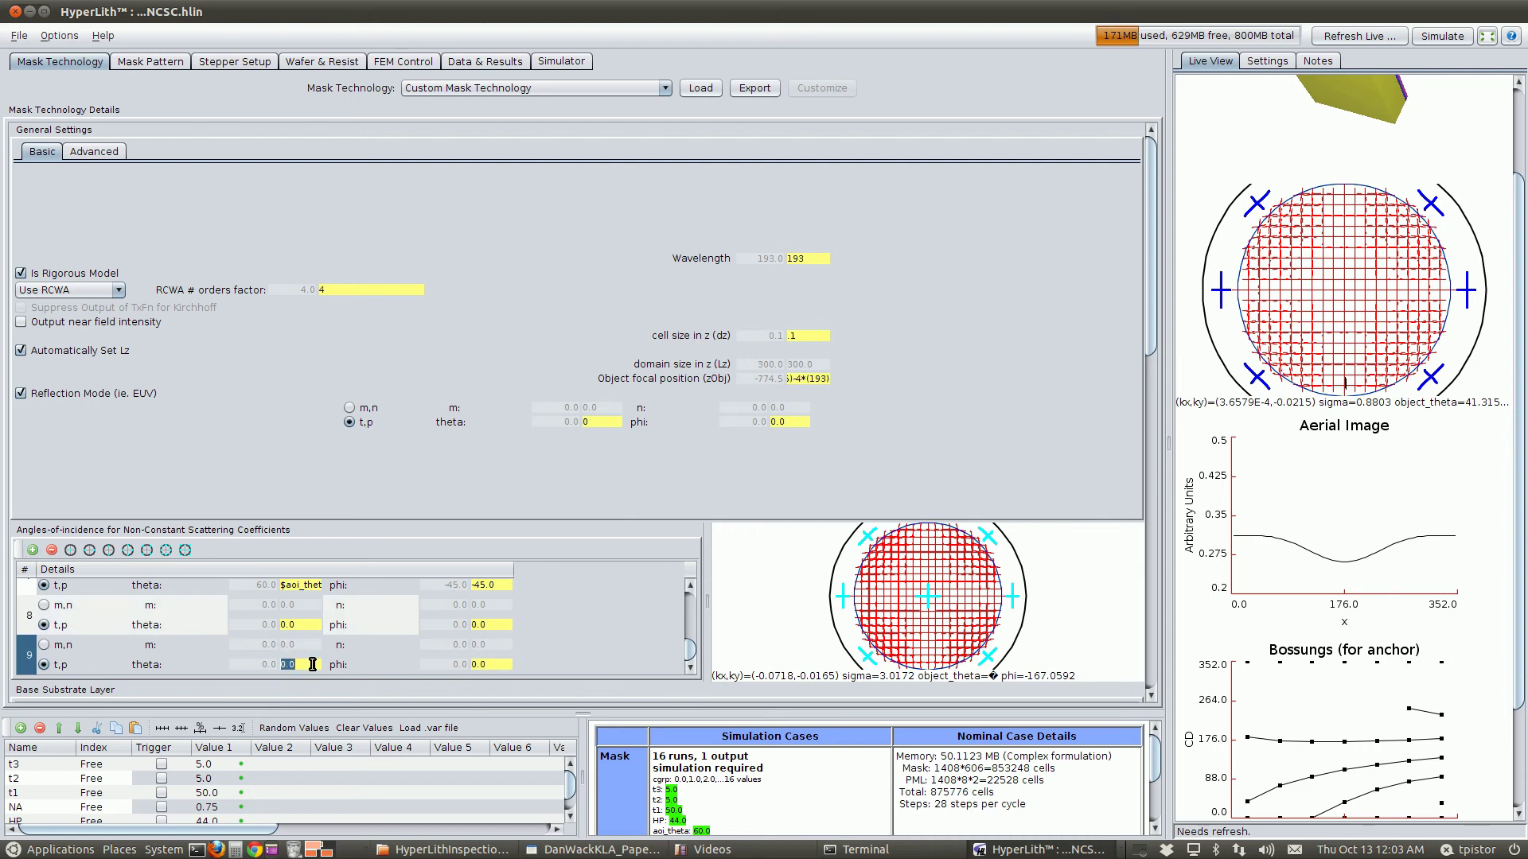
type("30")
key("Return")
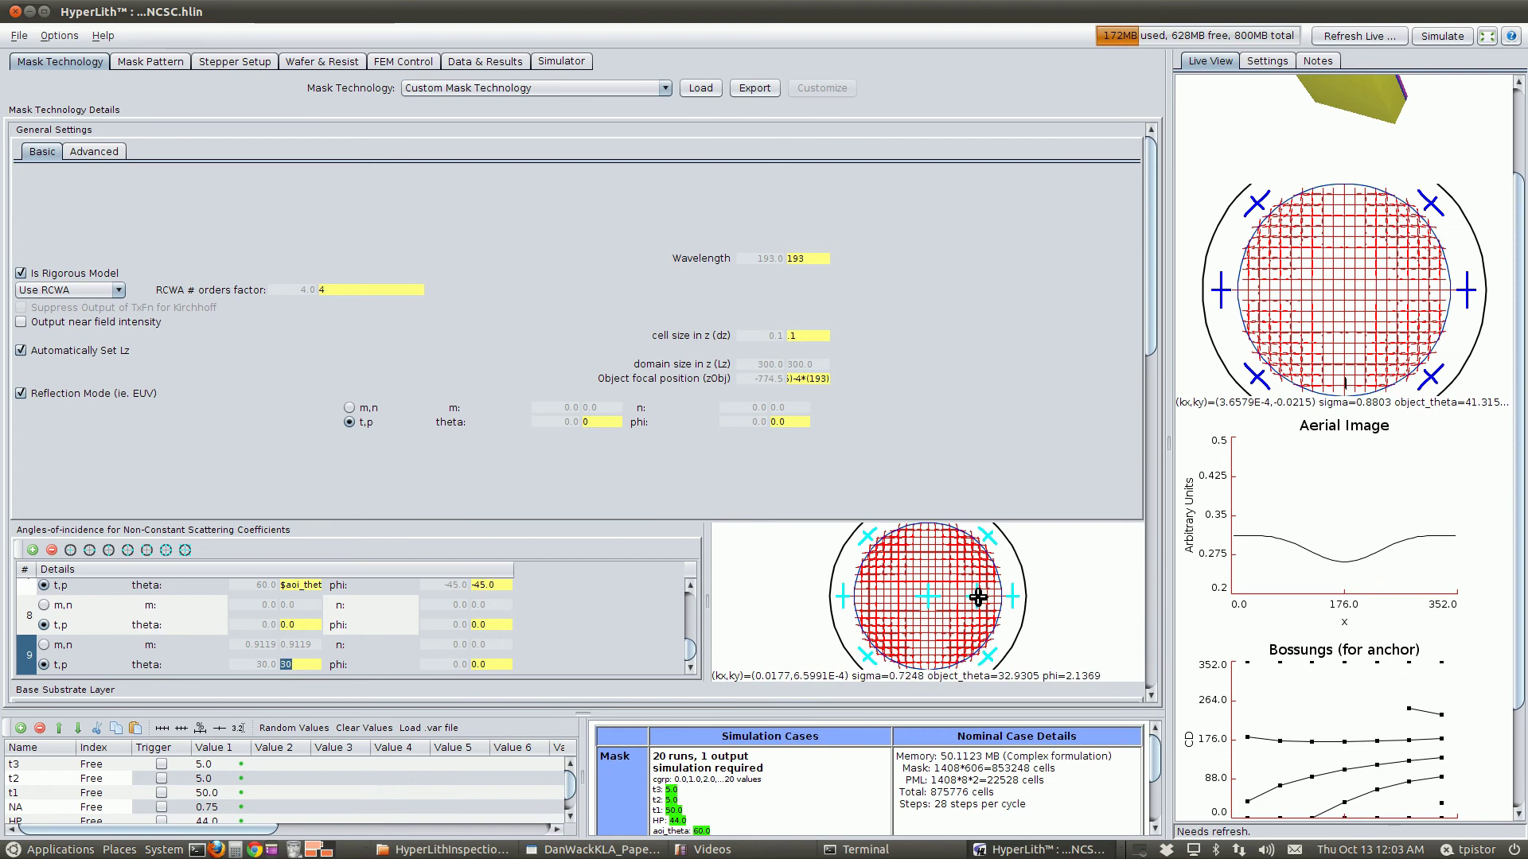
Add another theta 30 entry with phi 45, and set the last entry's phi to -45
left_click(32, 553)
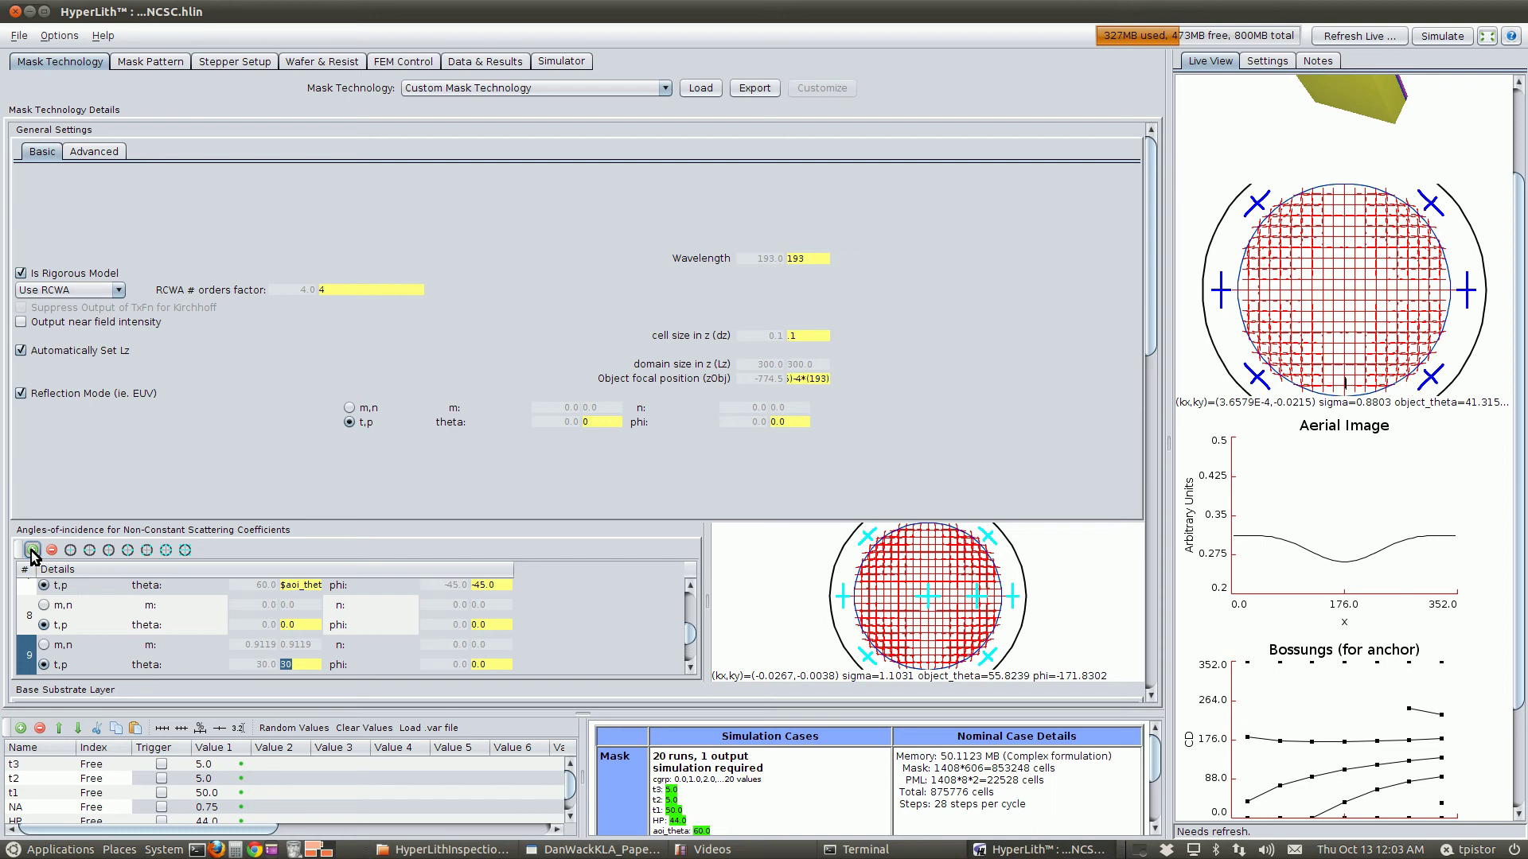
scroll(231, 641, "down", 2)
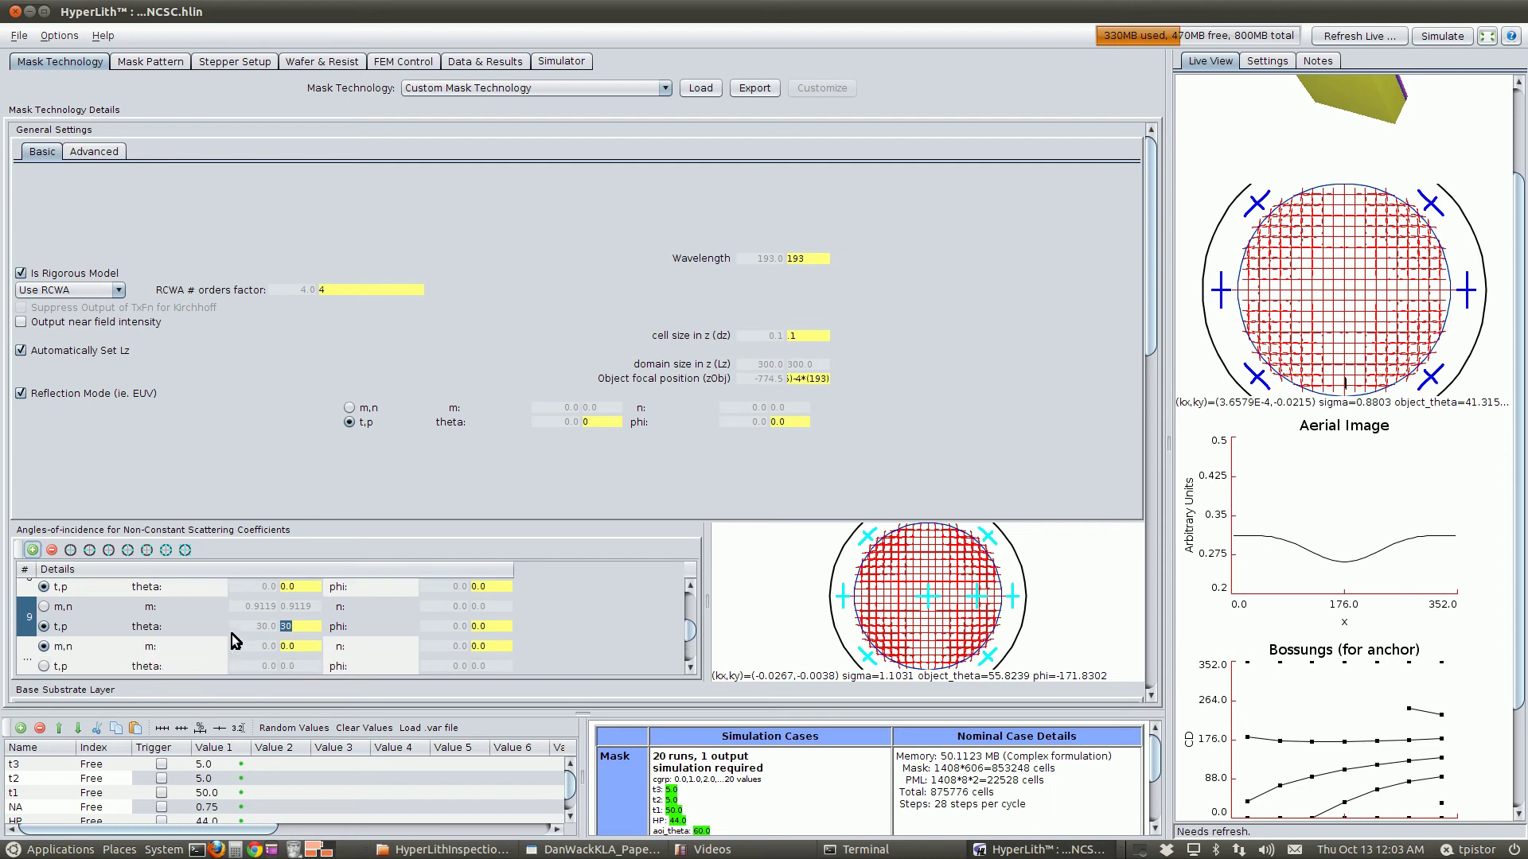
left_click(232, 664)
type("30")
left_click(502, 665)
type("45")
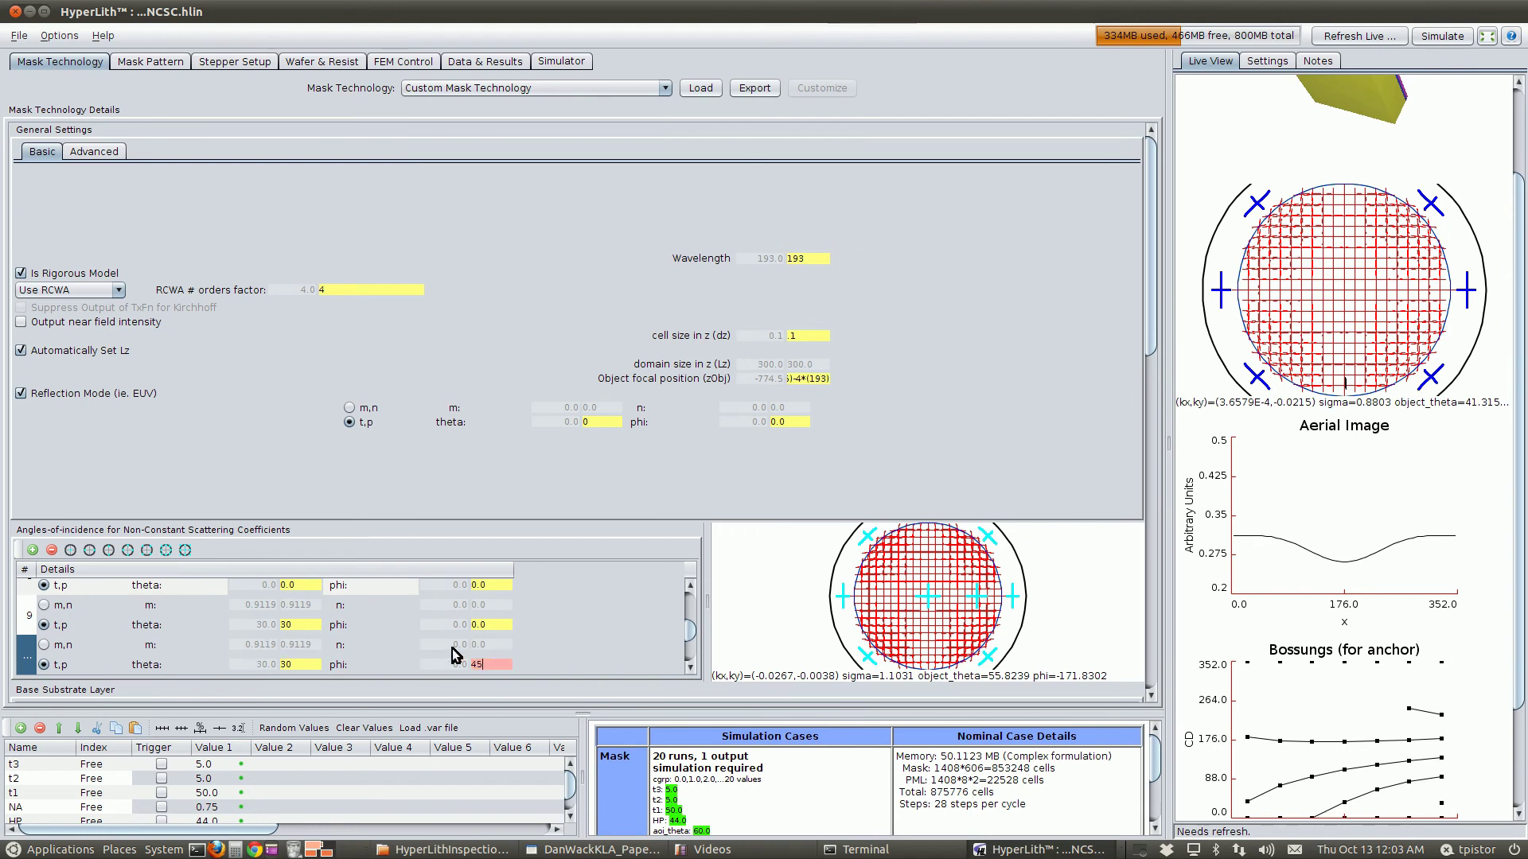
scroll(152, 661, "down", 1)
left_click(53, 666)
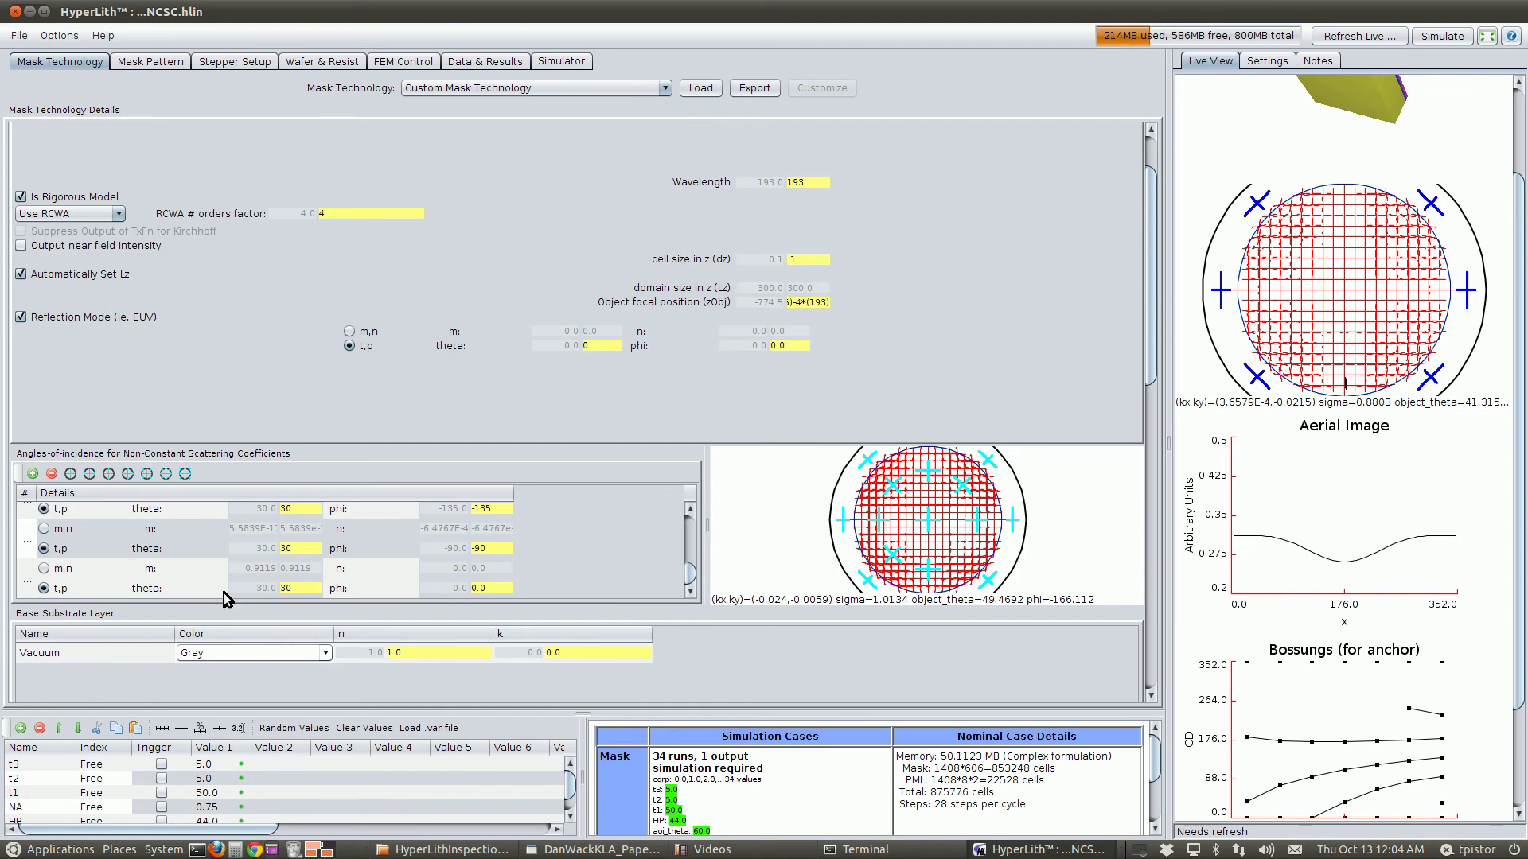
left_click(498, 588)
type("-45")
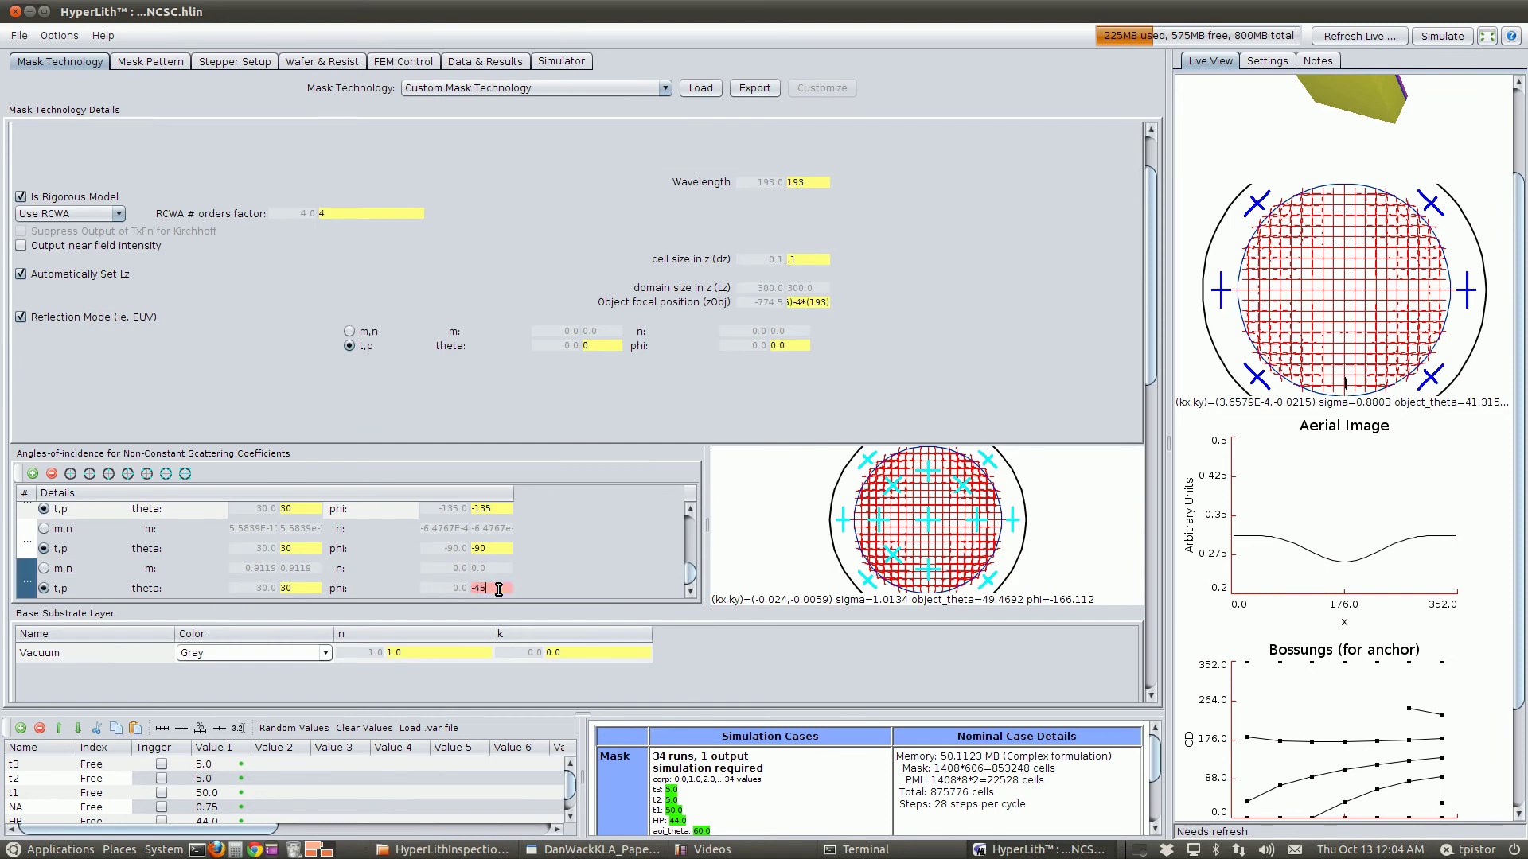
key("Return")
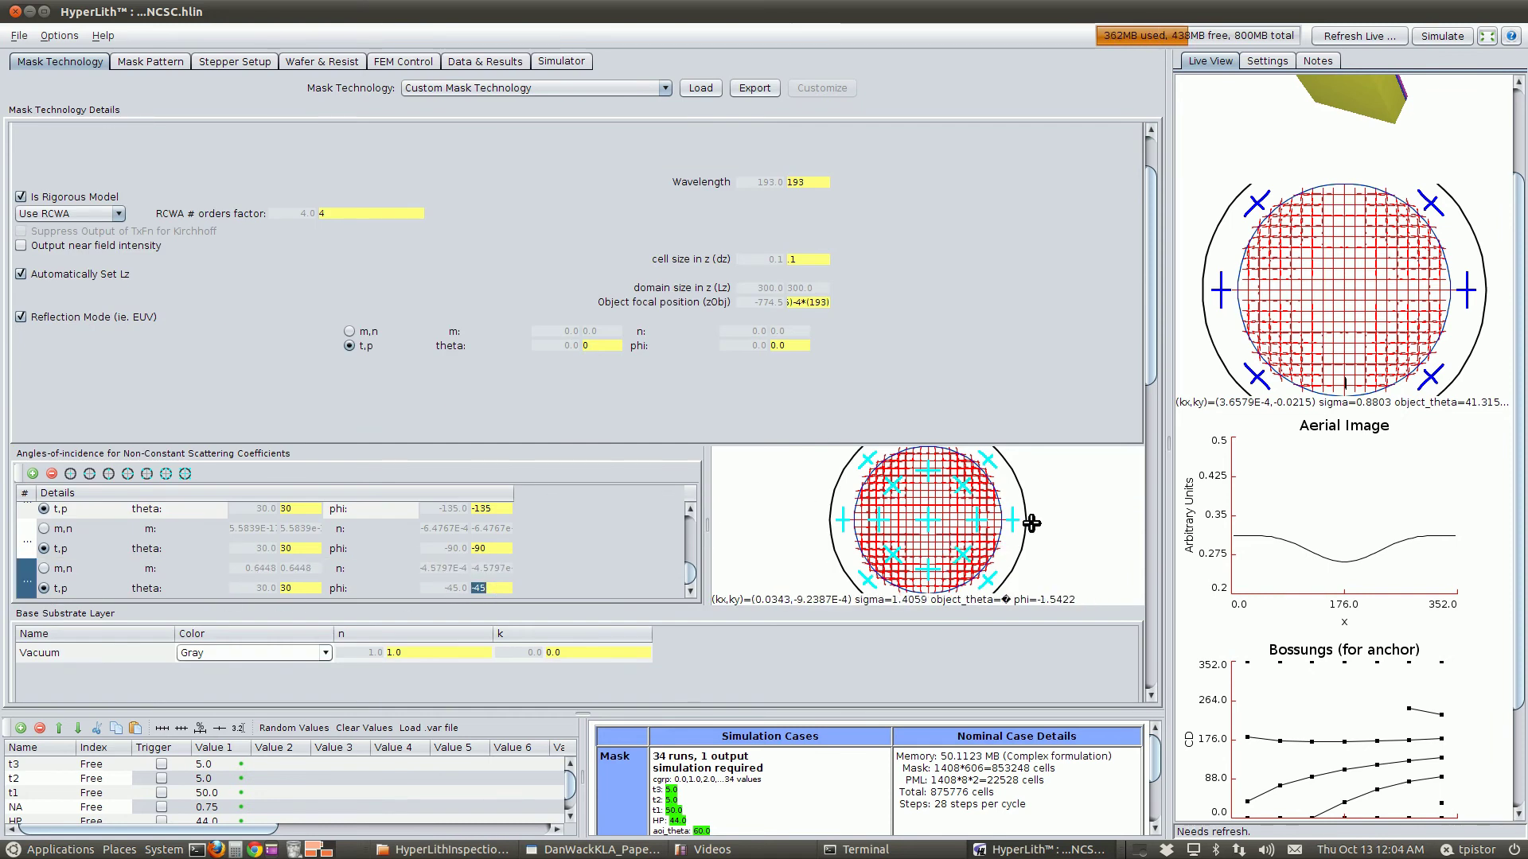
left_click(20, 41)
Refresh the live view, then check the simulation log and the mask line pattern parameters
left_click(181, 135)
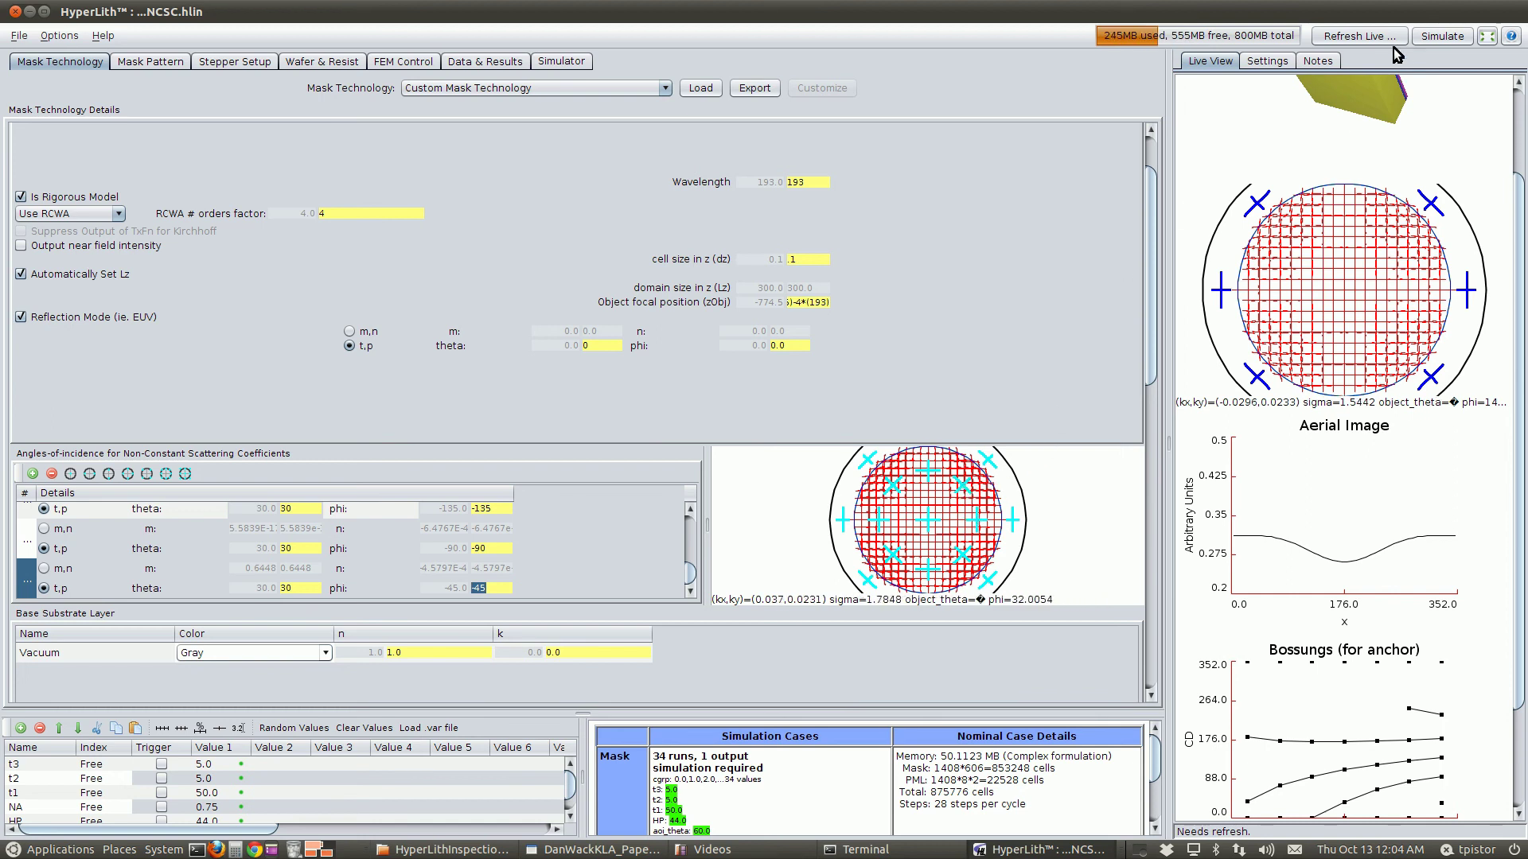
left_click(1347, 37)
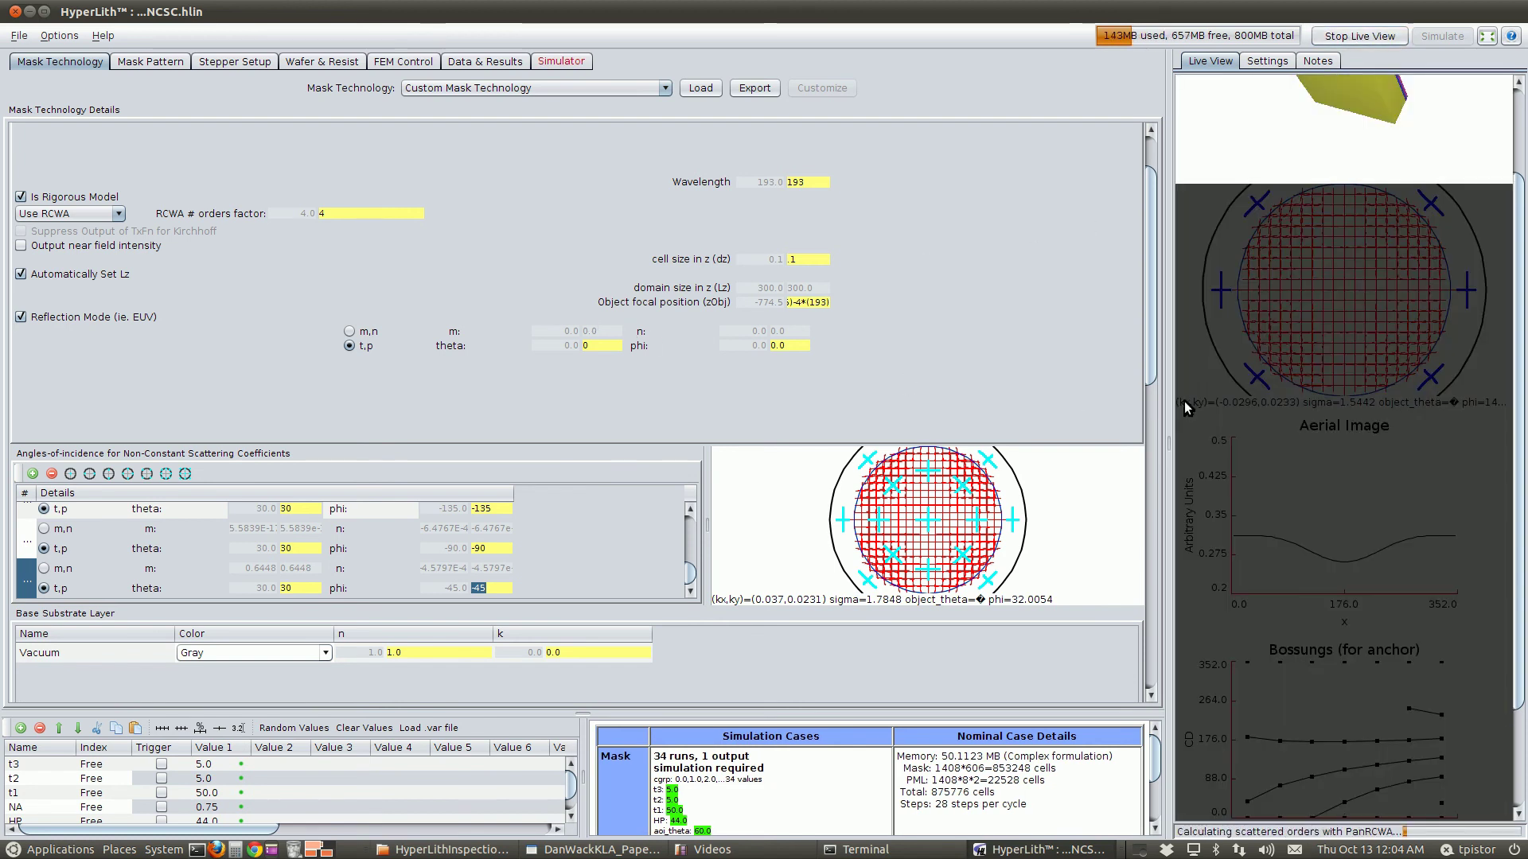
left_click(554, 63)
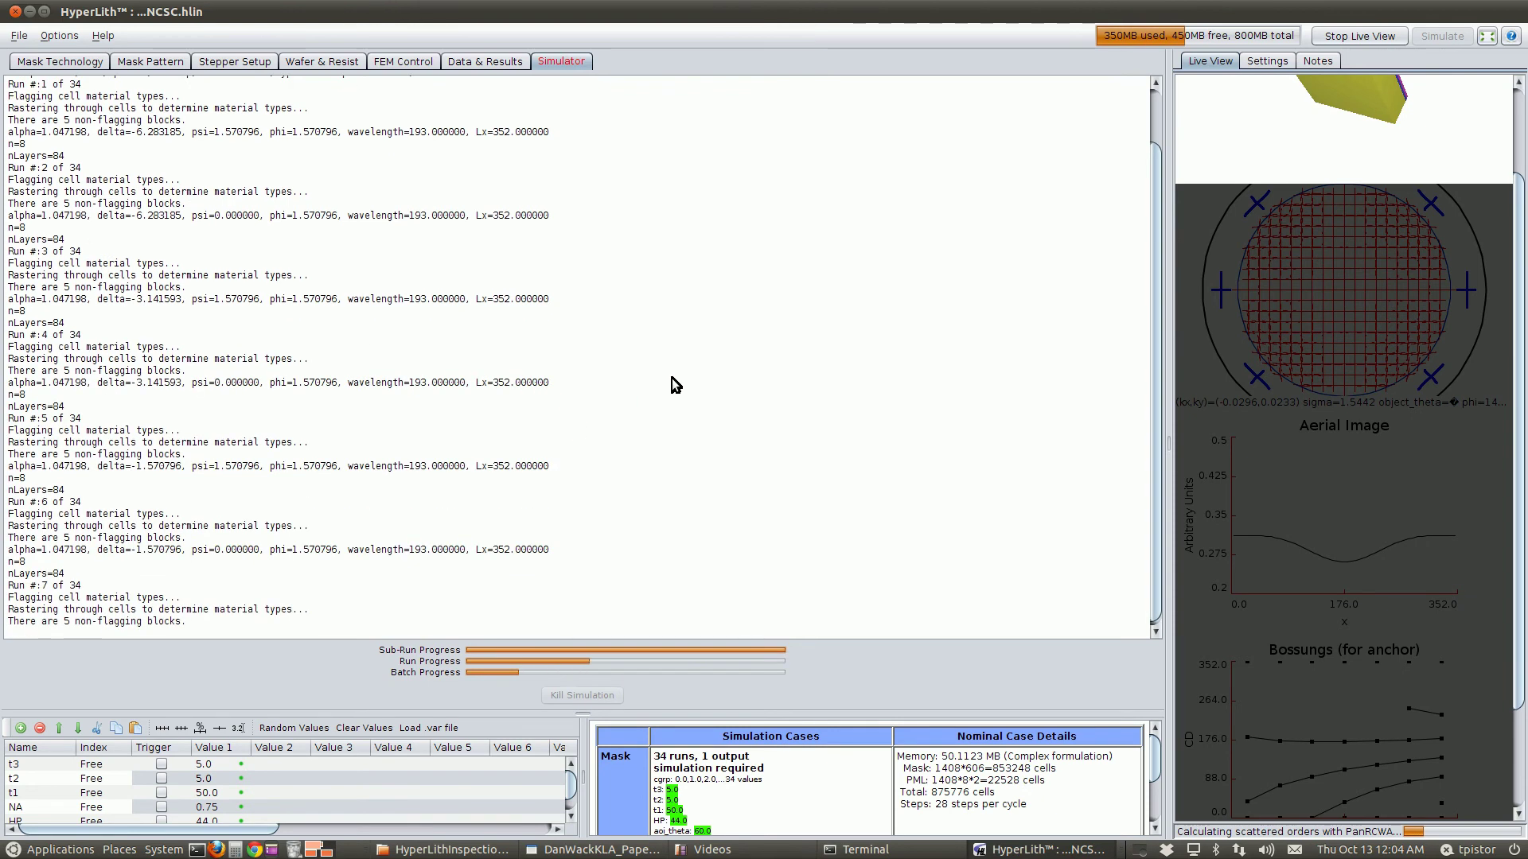
left_click(138, 63)
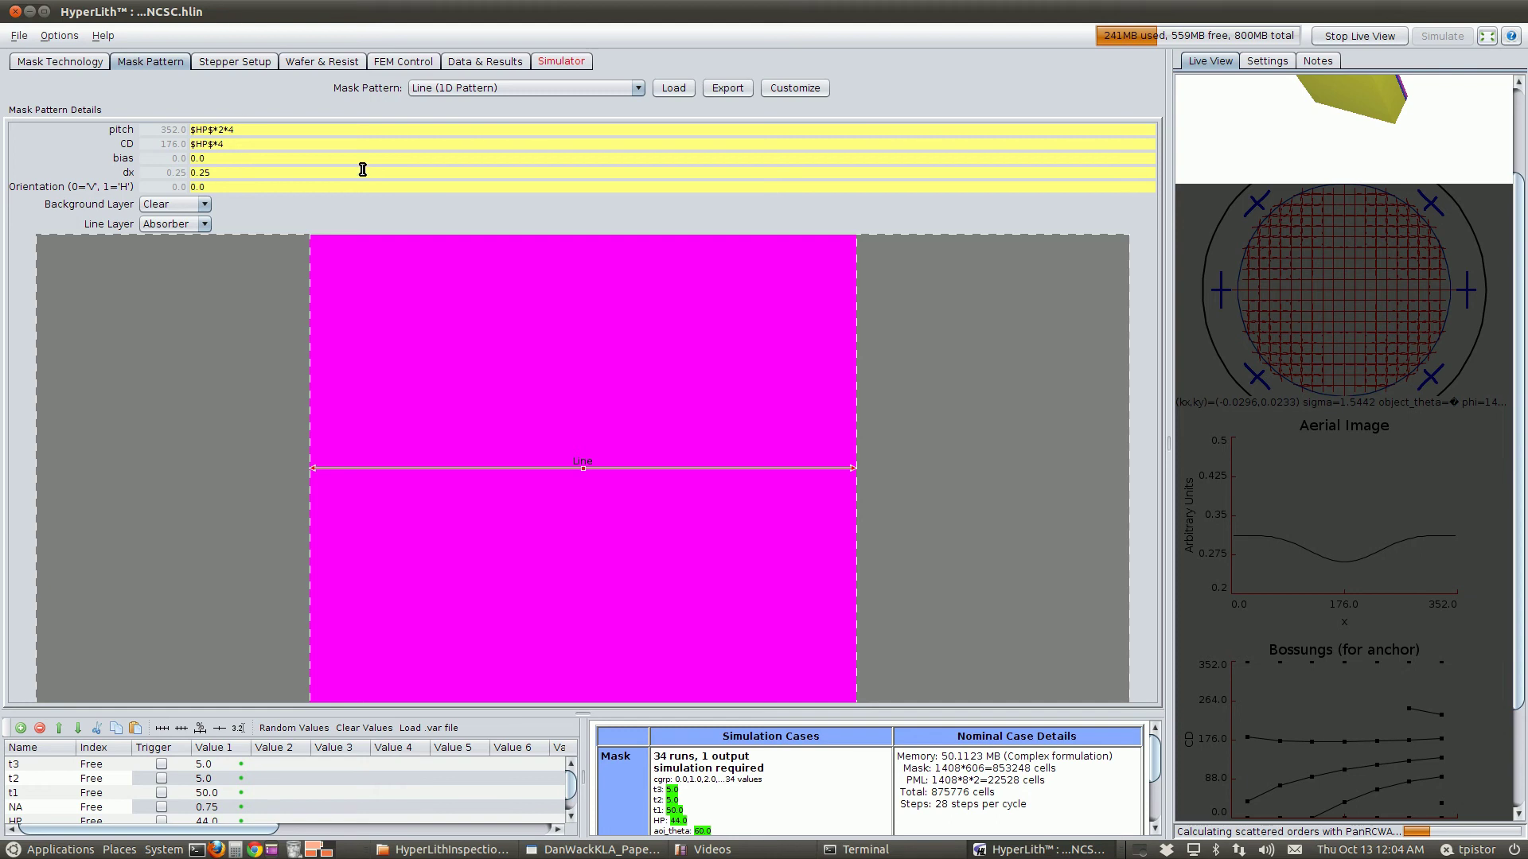
Back on Mask Technology, enlarge the variables and simulation cases area
left_click(80, 65)
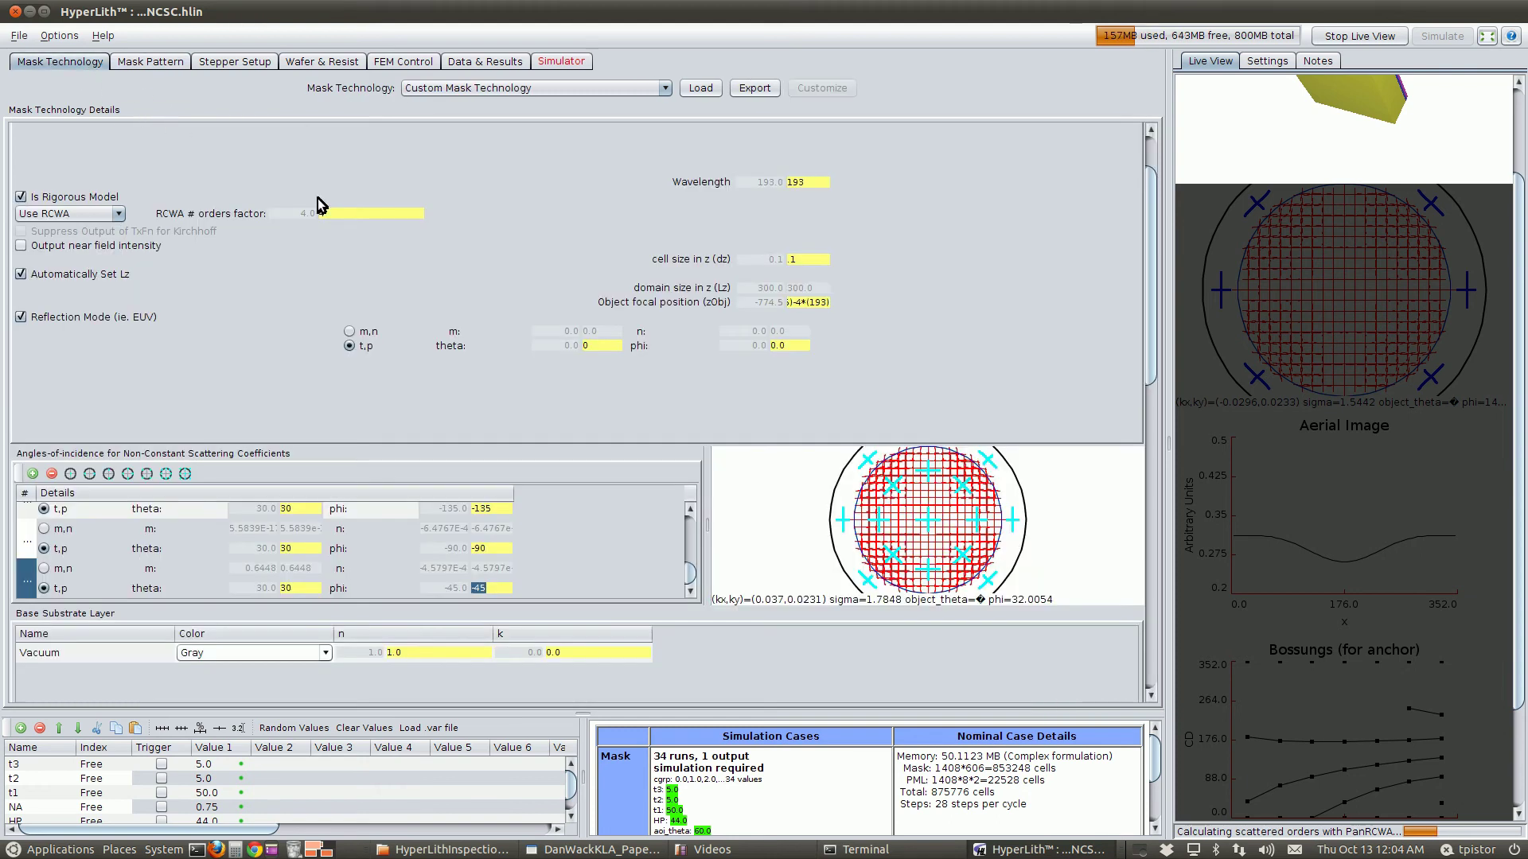
left_click(371, 214)
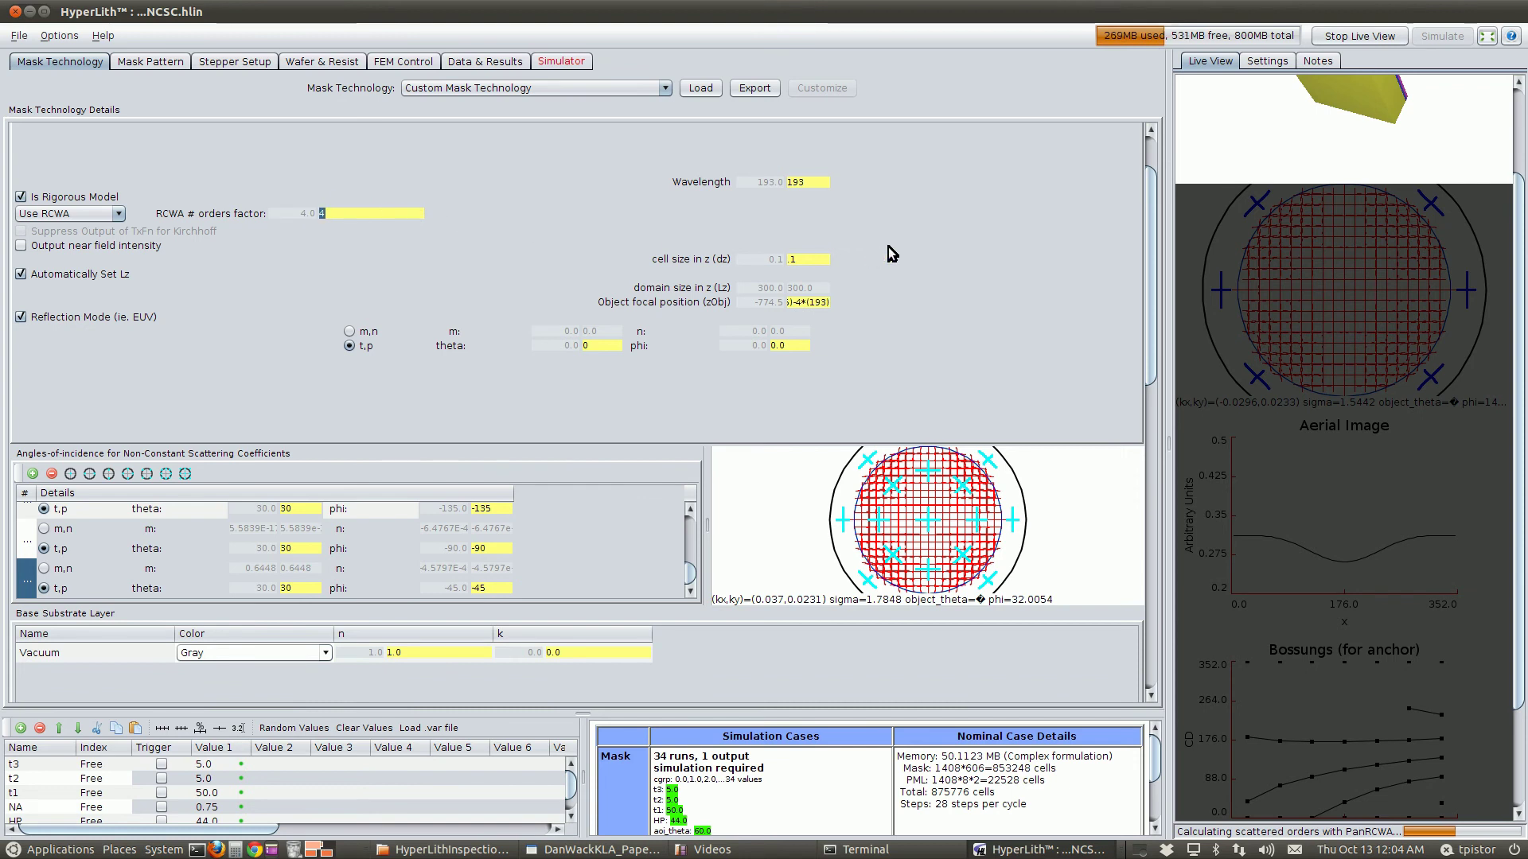
left_click_drag(1524, 277, 1525, 441)
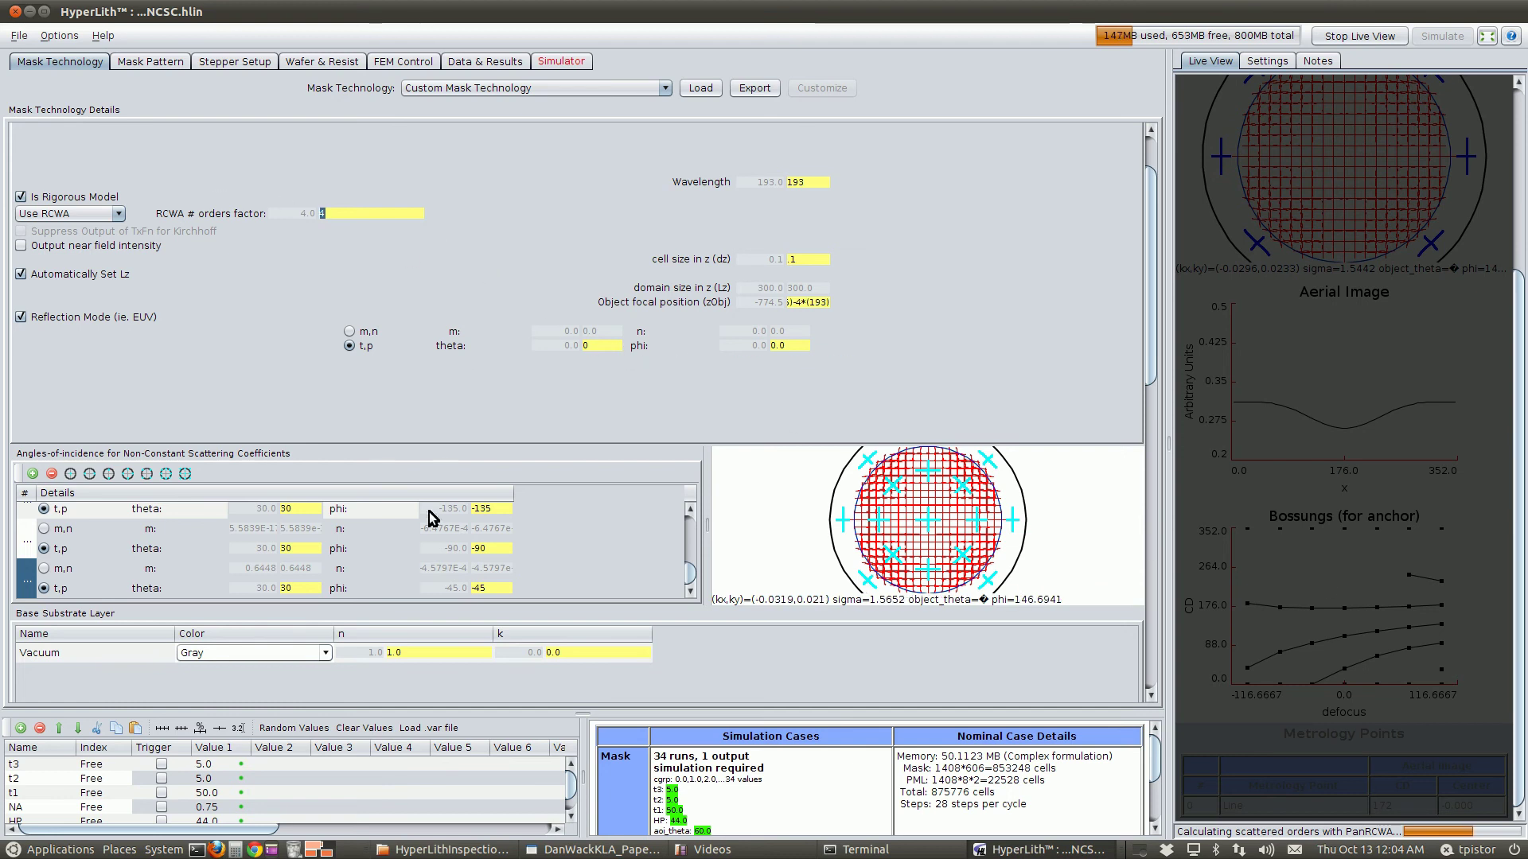
left_click_drag(571, 793, 563, 822)
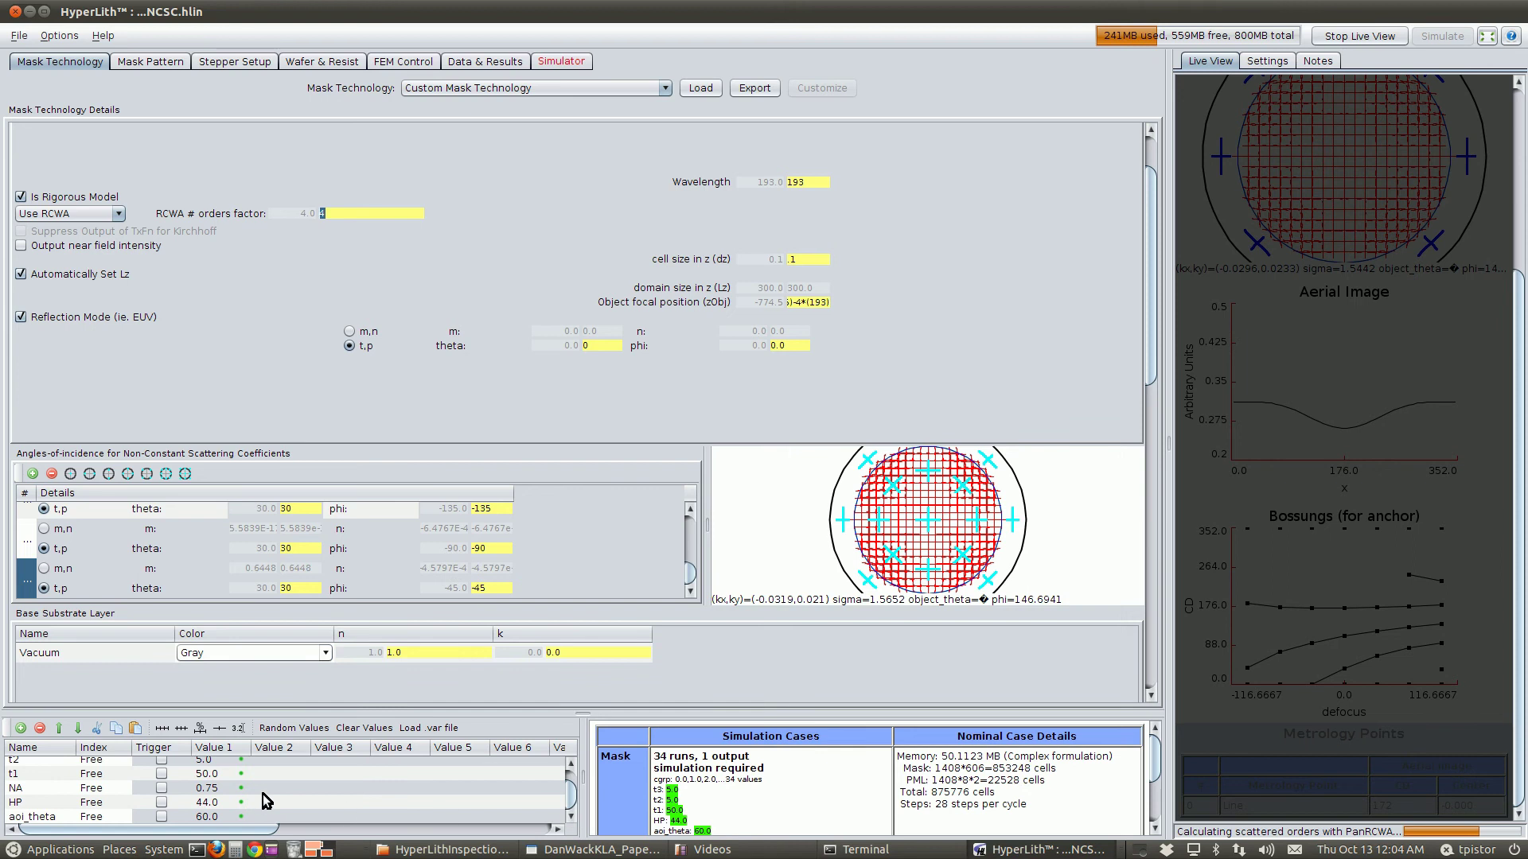
left_click_drag(571, 715, 573, 511)
Set half pitch HP to 22 and the RCWA orders factor to 3
double_click(219, 619)
type("22")
key("Return")
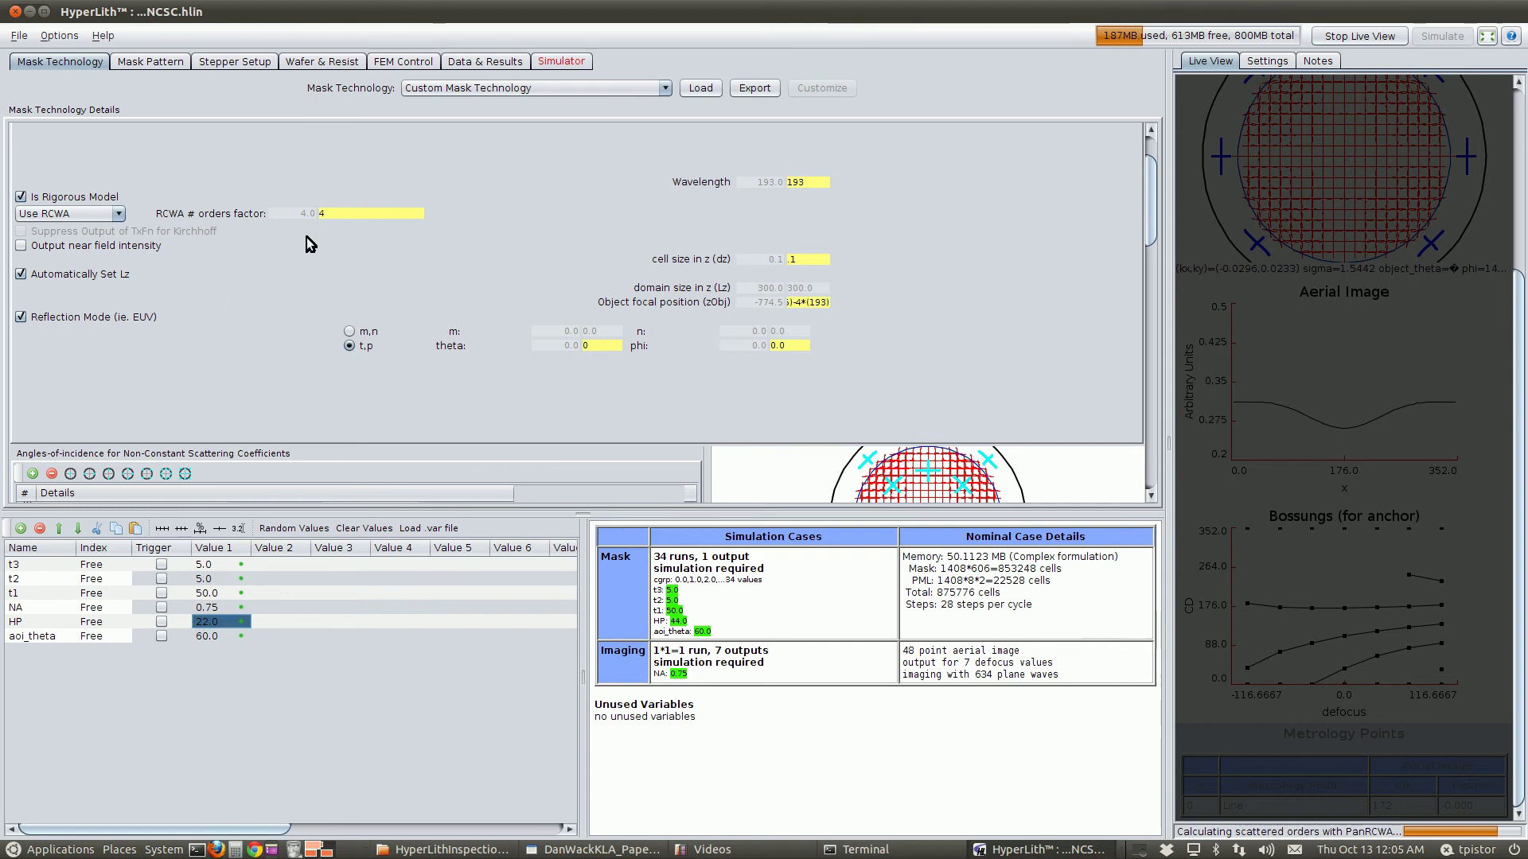
double_click(323, 215)
key("BackSpace")
type("3")
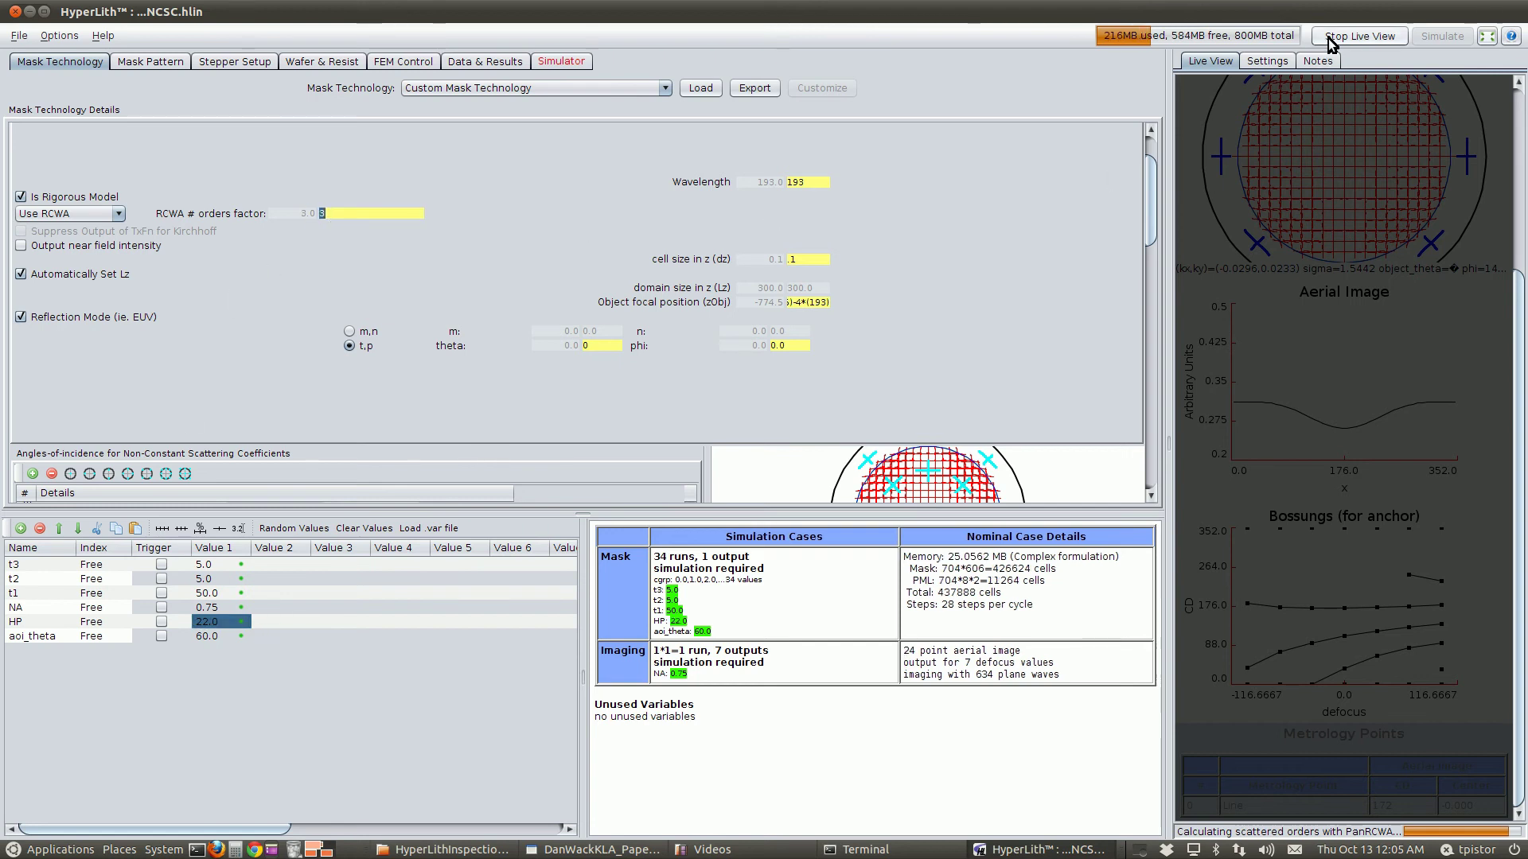
Rerun the live view with the new settings and follow the simulation log to completion
left_click(581, 61)
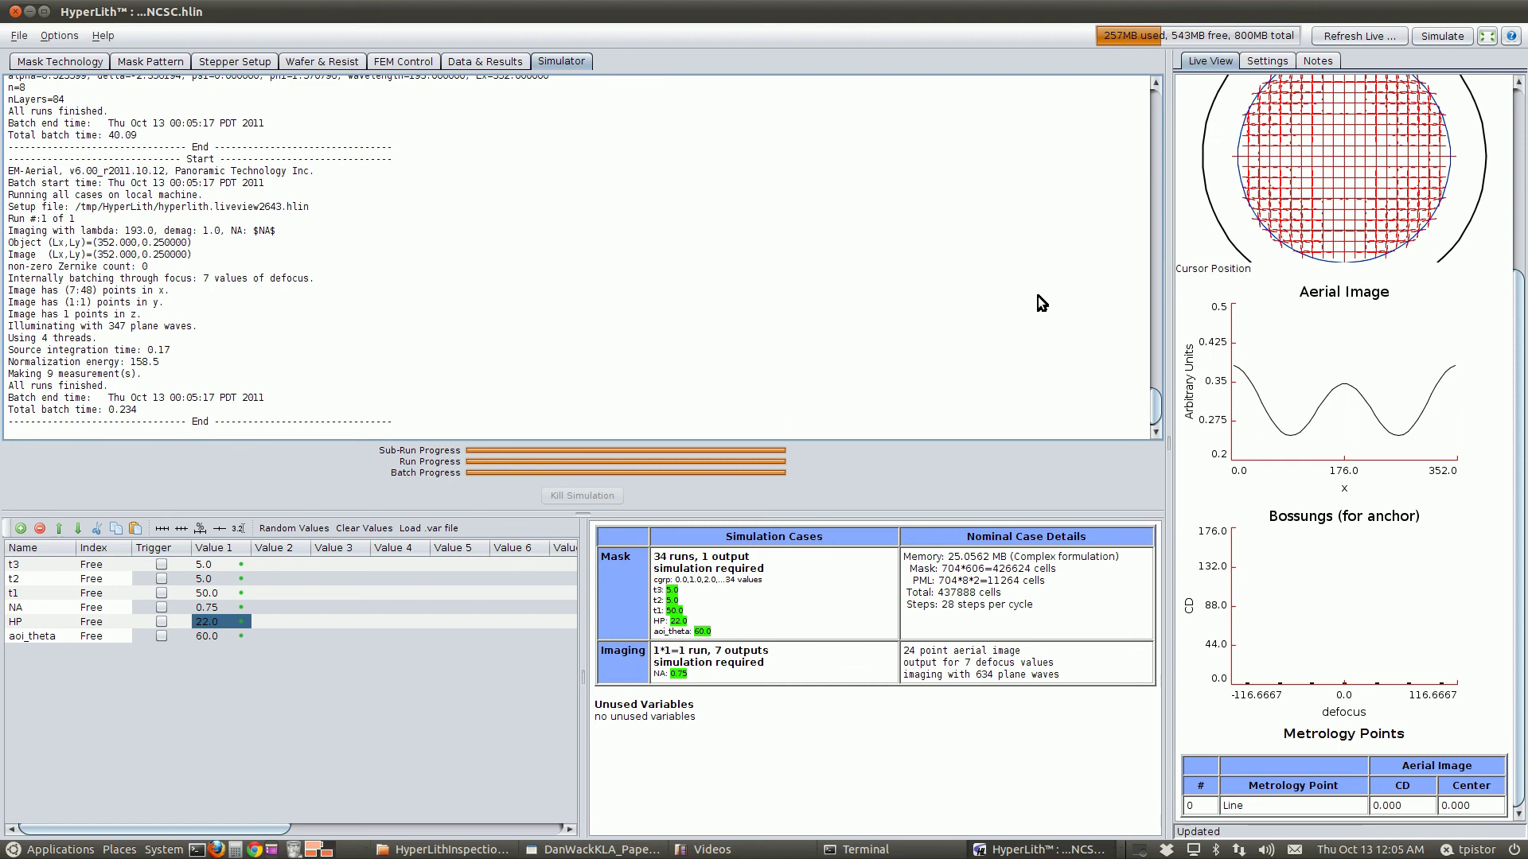
left_click(1347, 37)
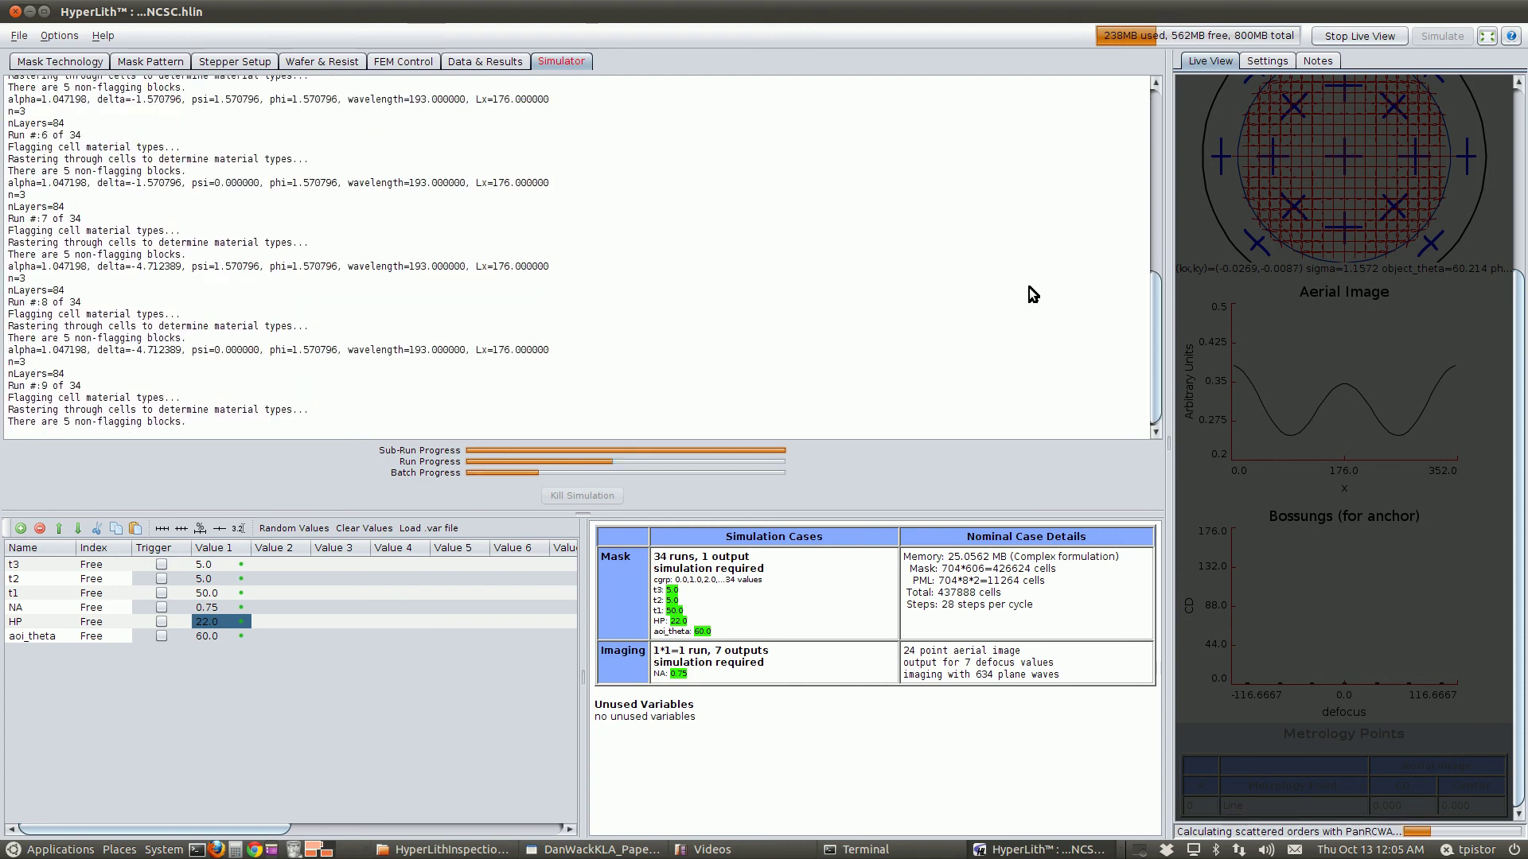
left_click(92, 64)
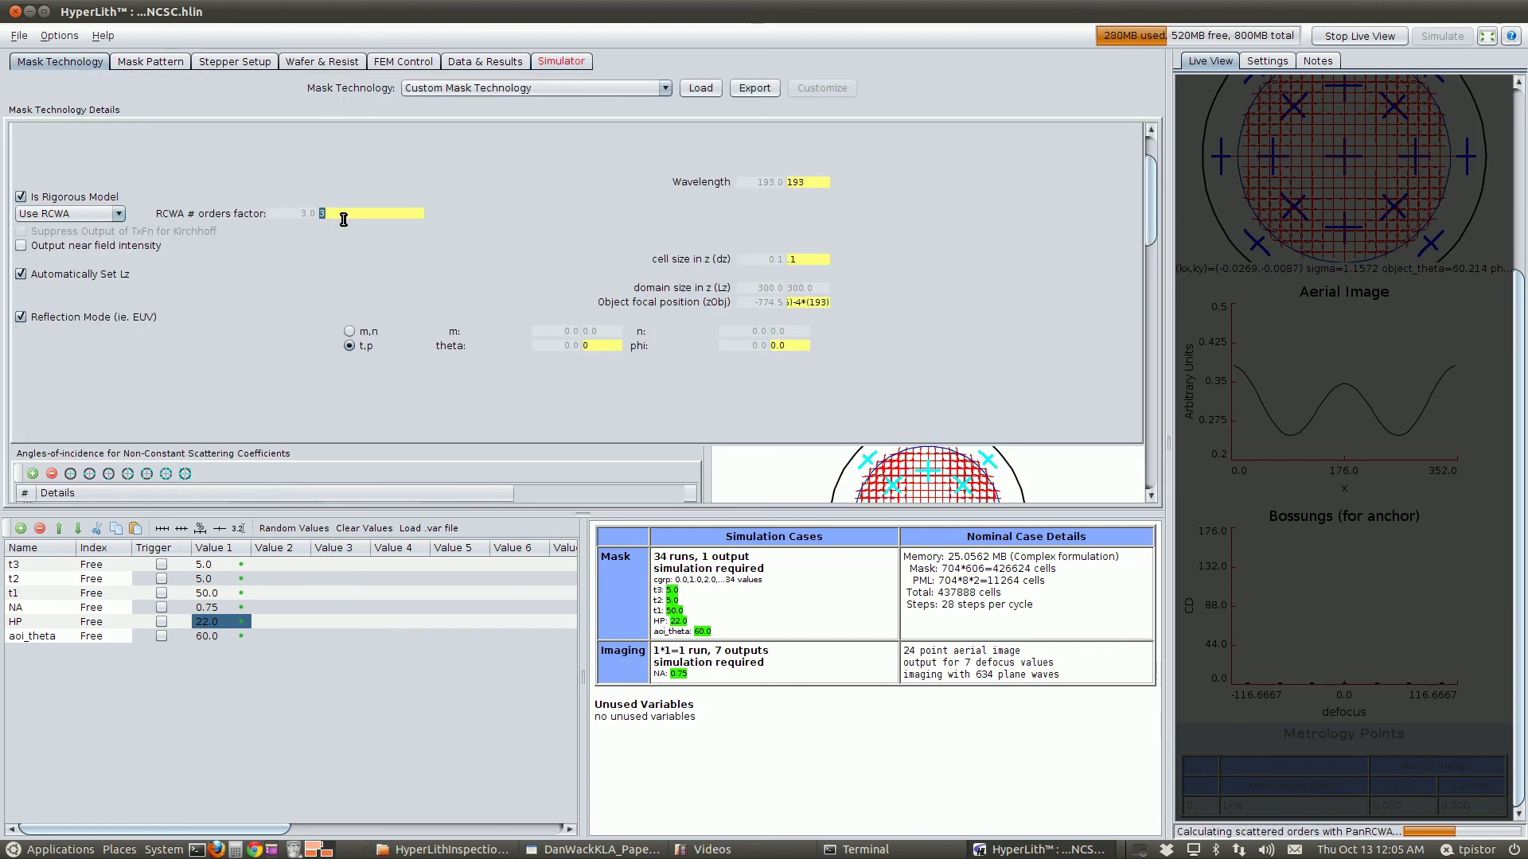
left_click(548, 62)
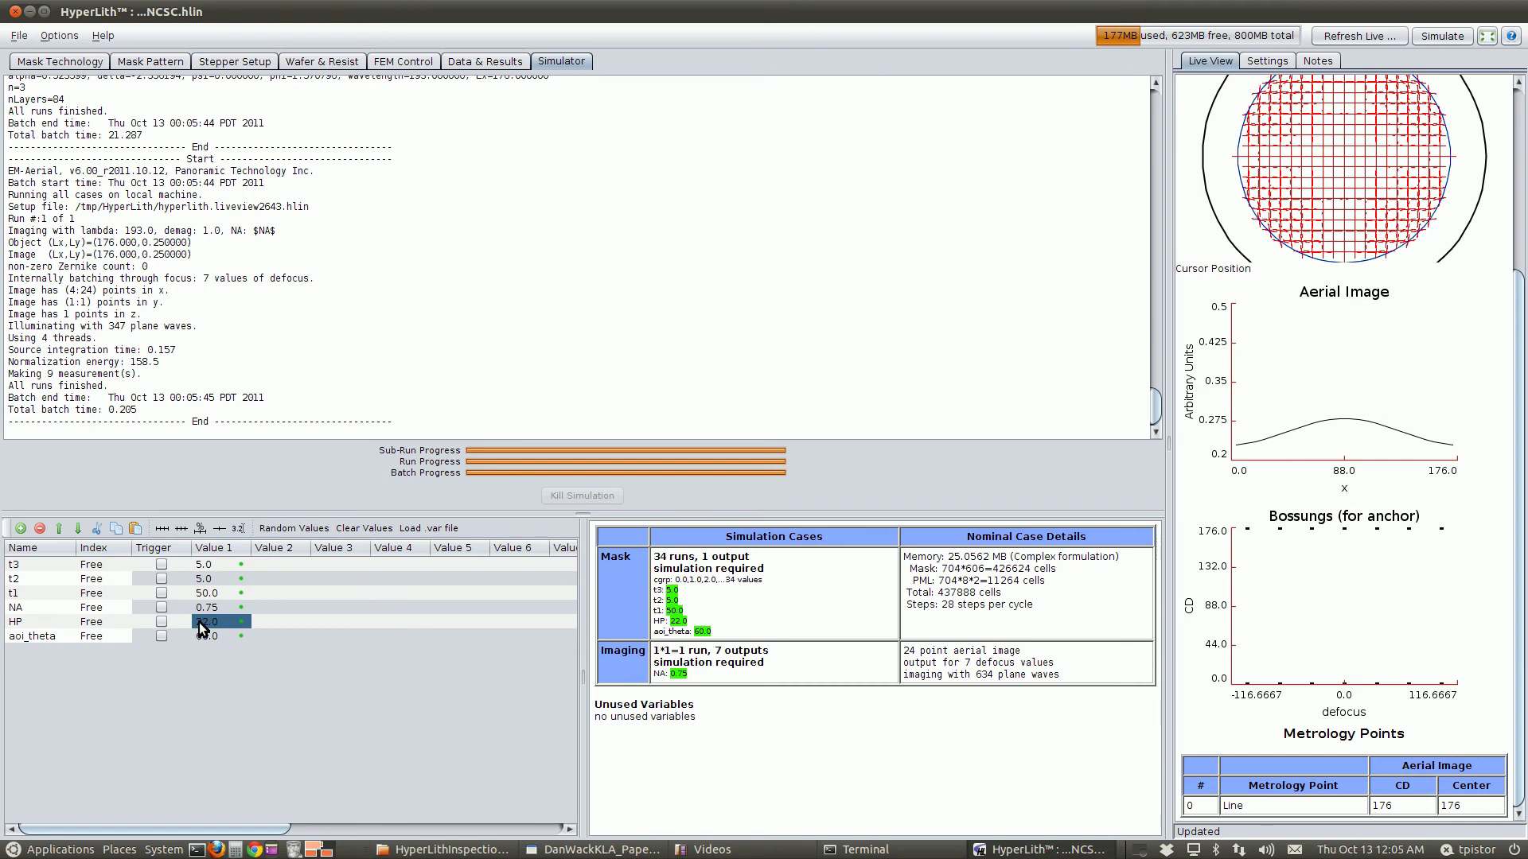
Give half pitch HP a value range from 22 to 50
left_click(26, 623)
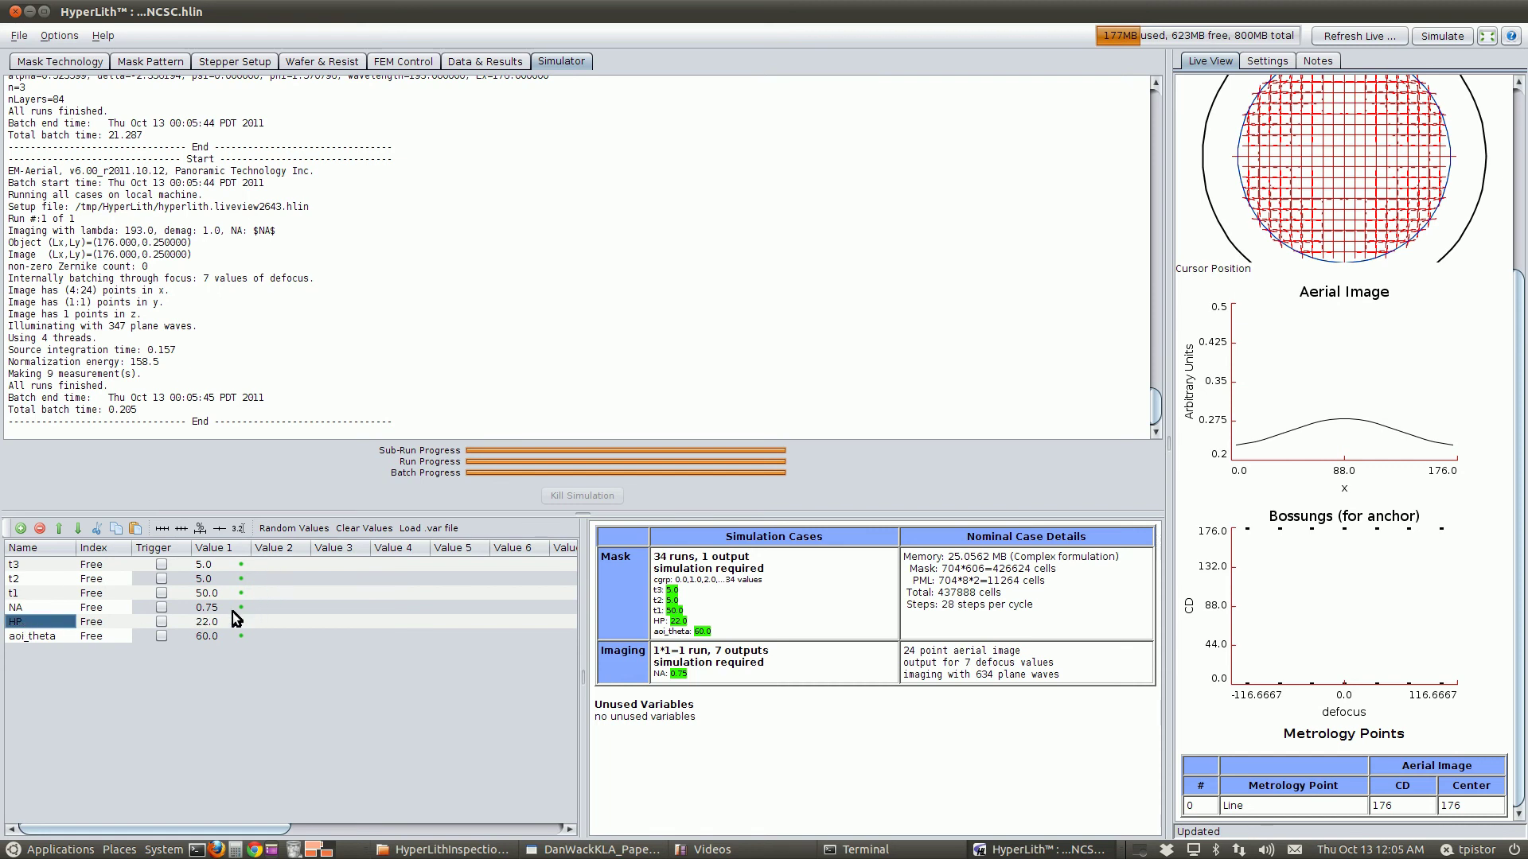
left_click(157, 532)
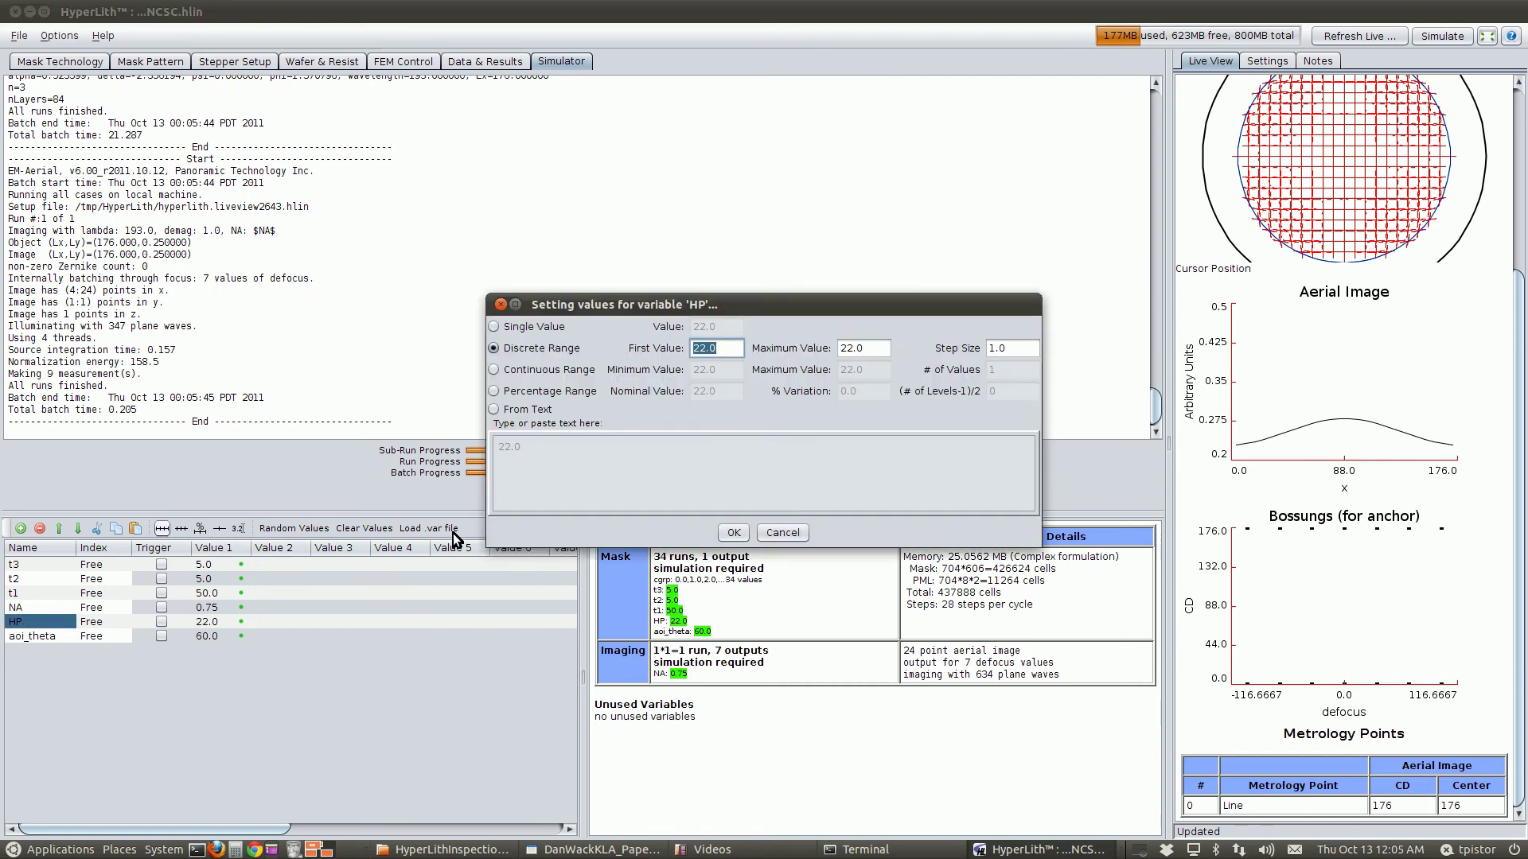
key("Tab")
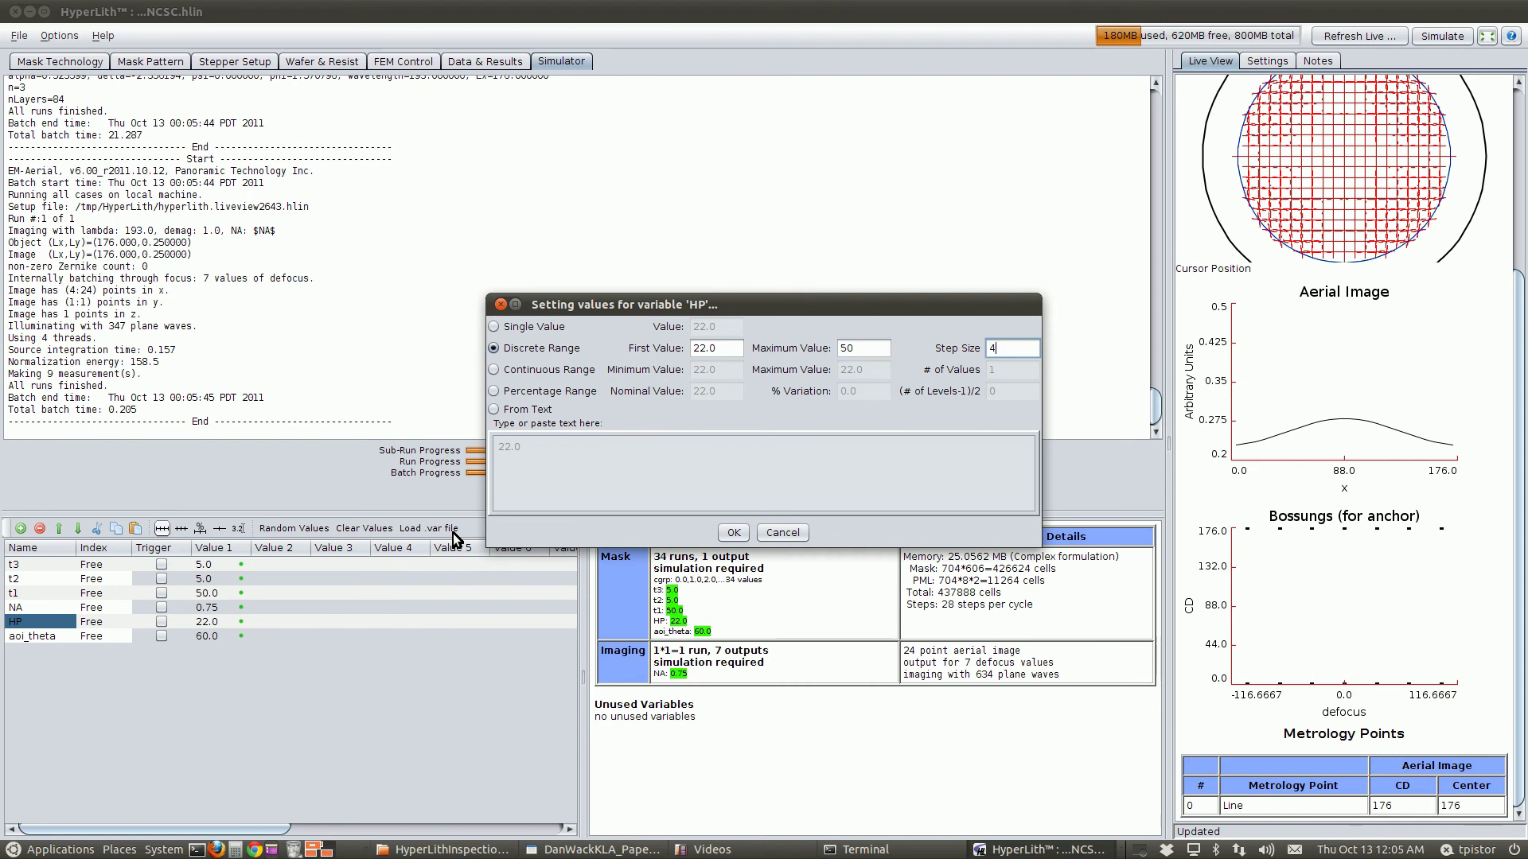
key("Tab")
key("Return")
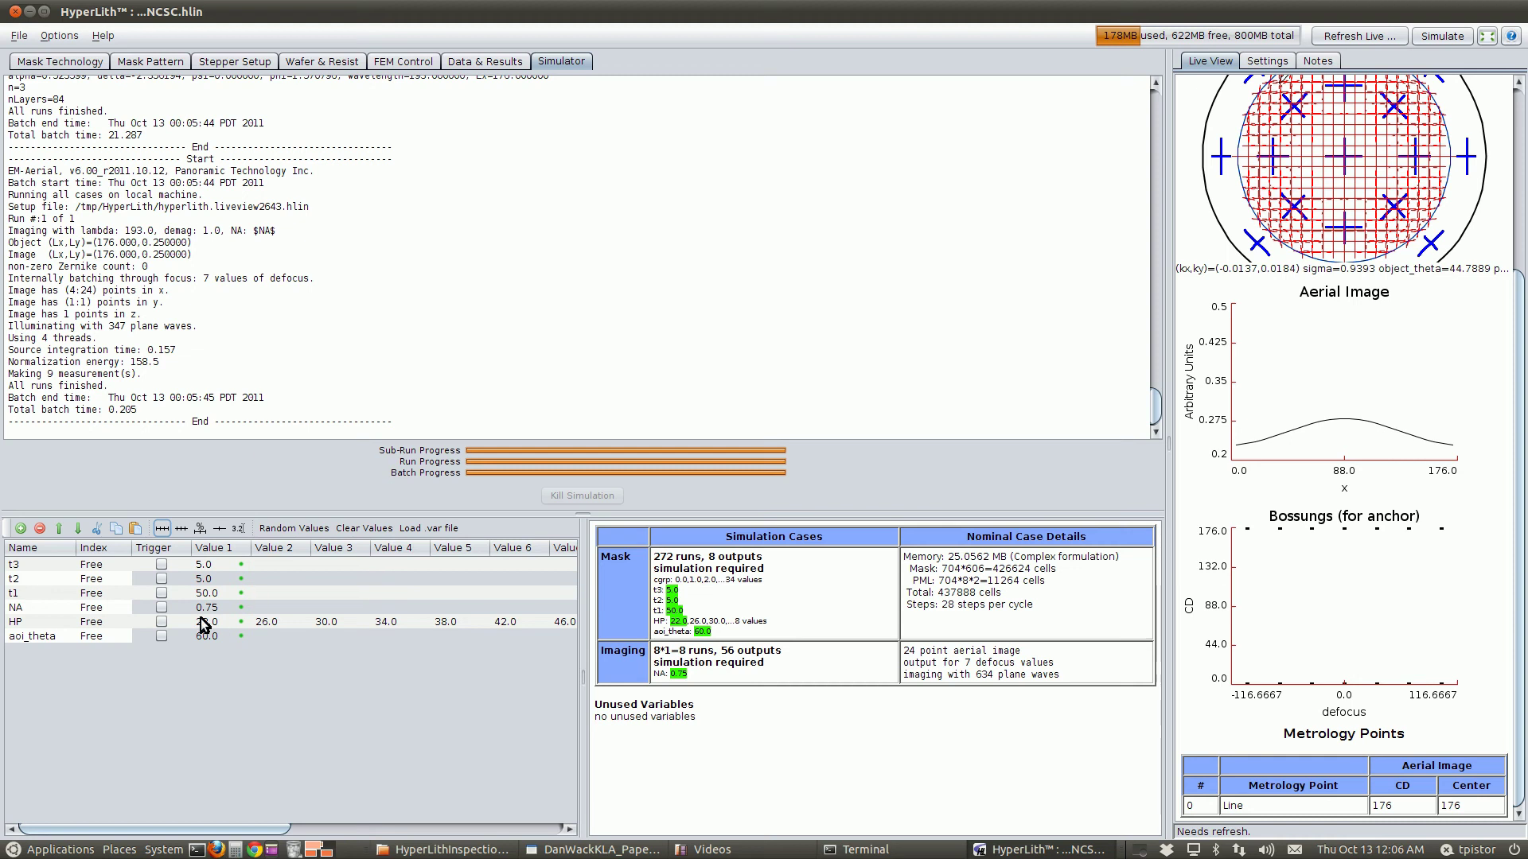
Set NA to a list of values from 0.65 to 0.95 and save the project
left_click(165, 530)
type(".65")
key("Tab")
type(".95")
key("Tab")
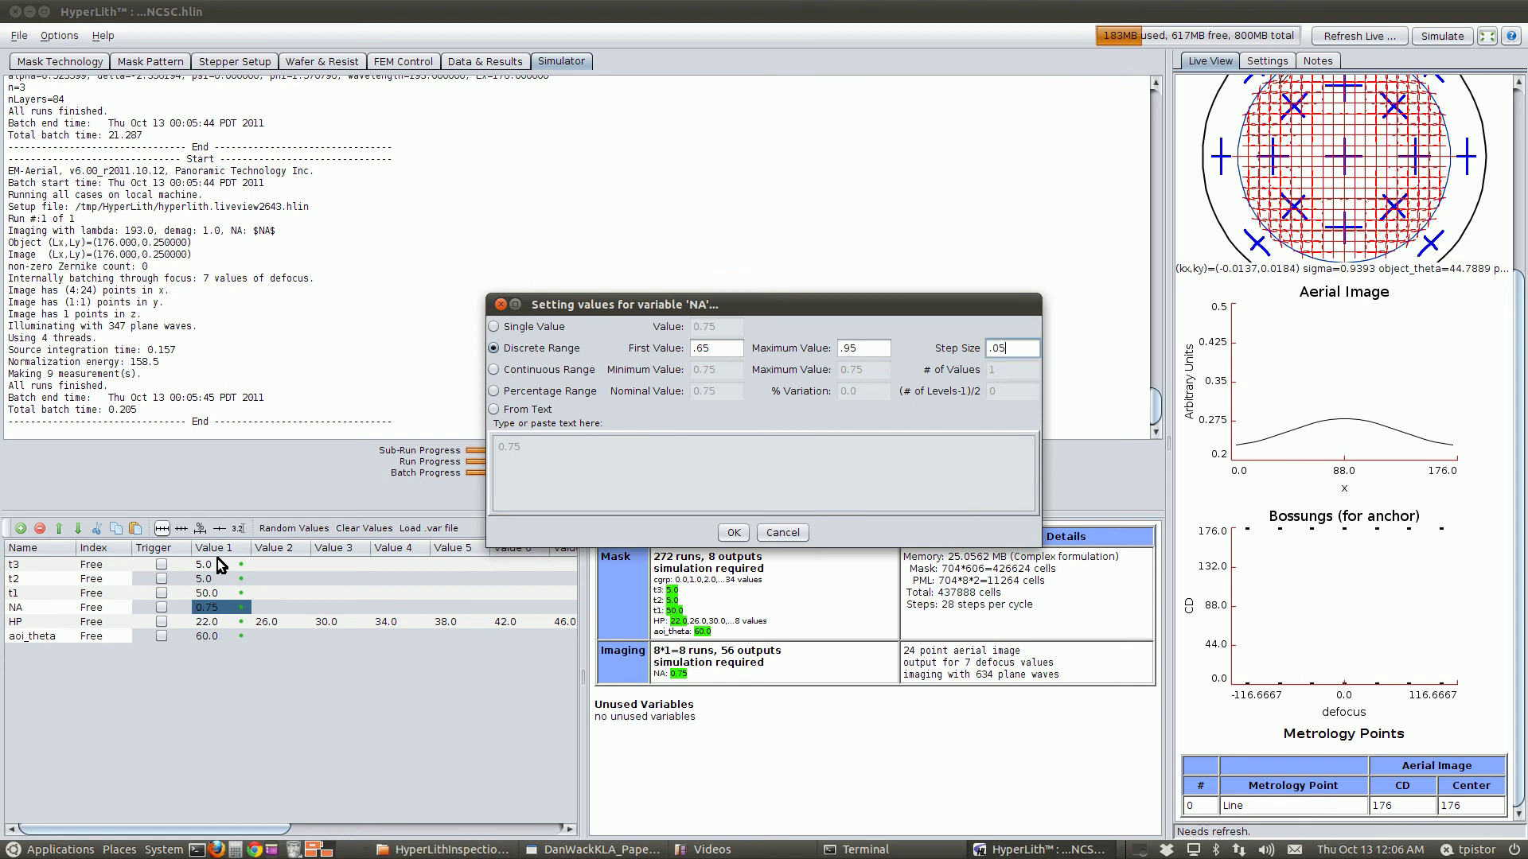
key("Return")
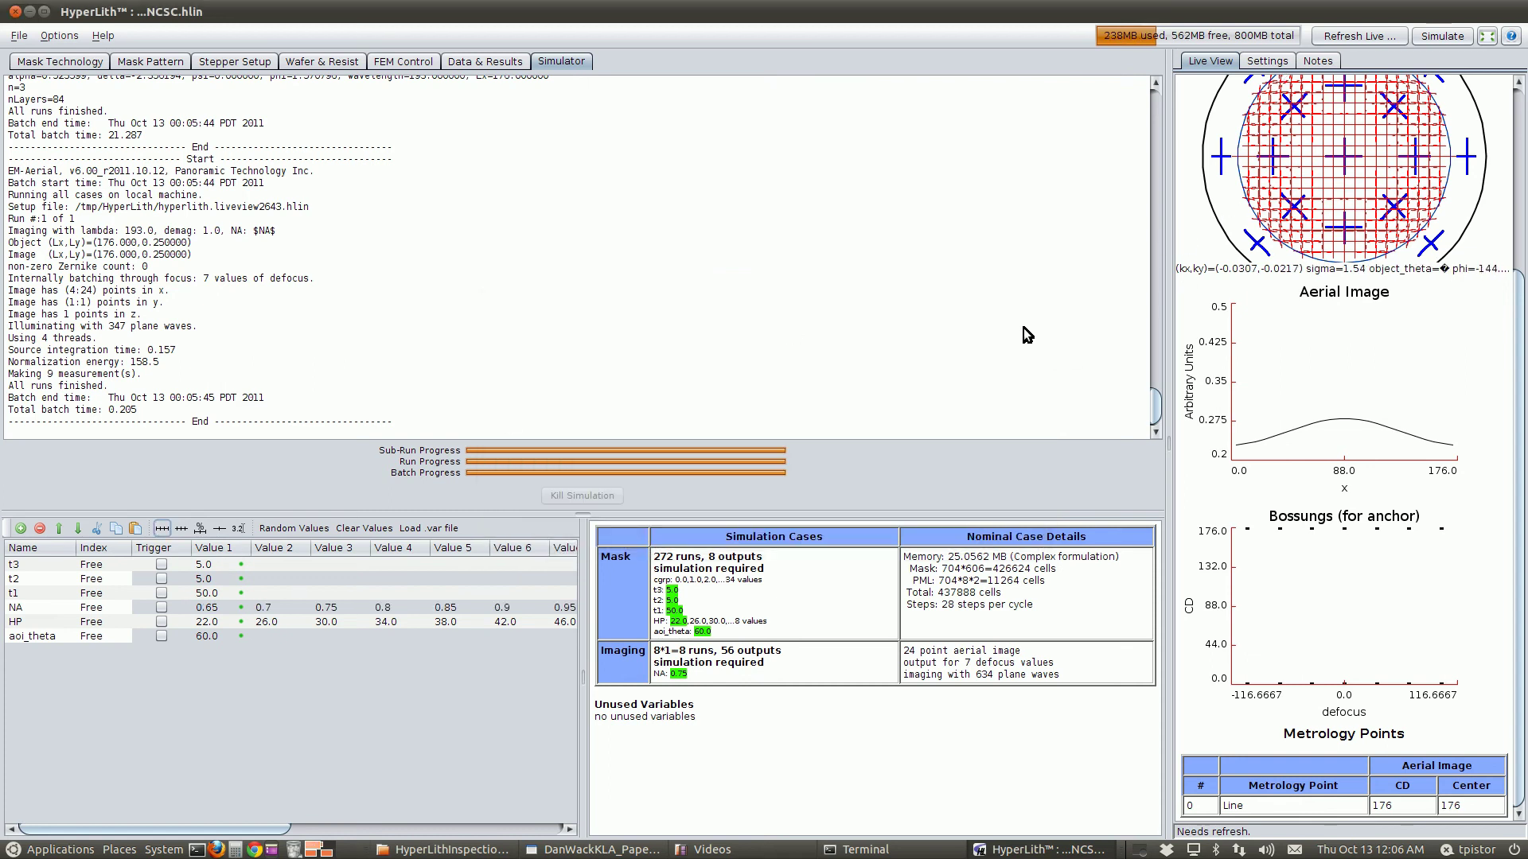
left_click(22, 36)
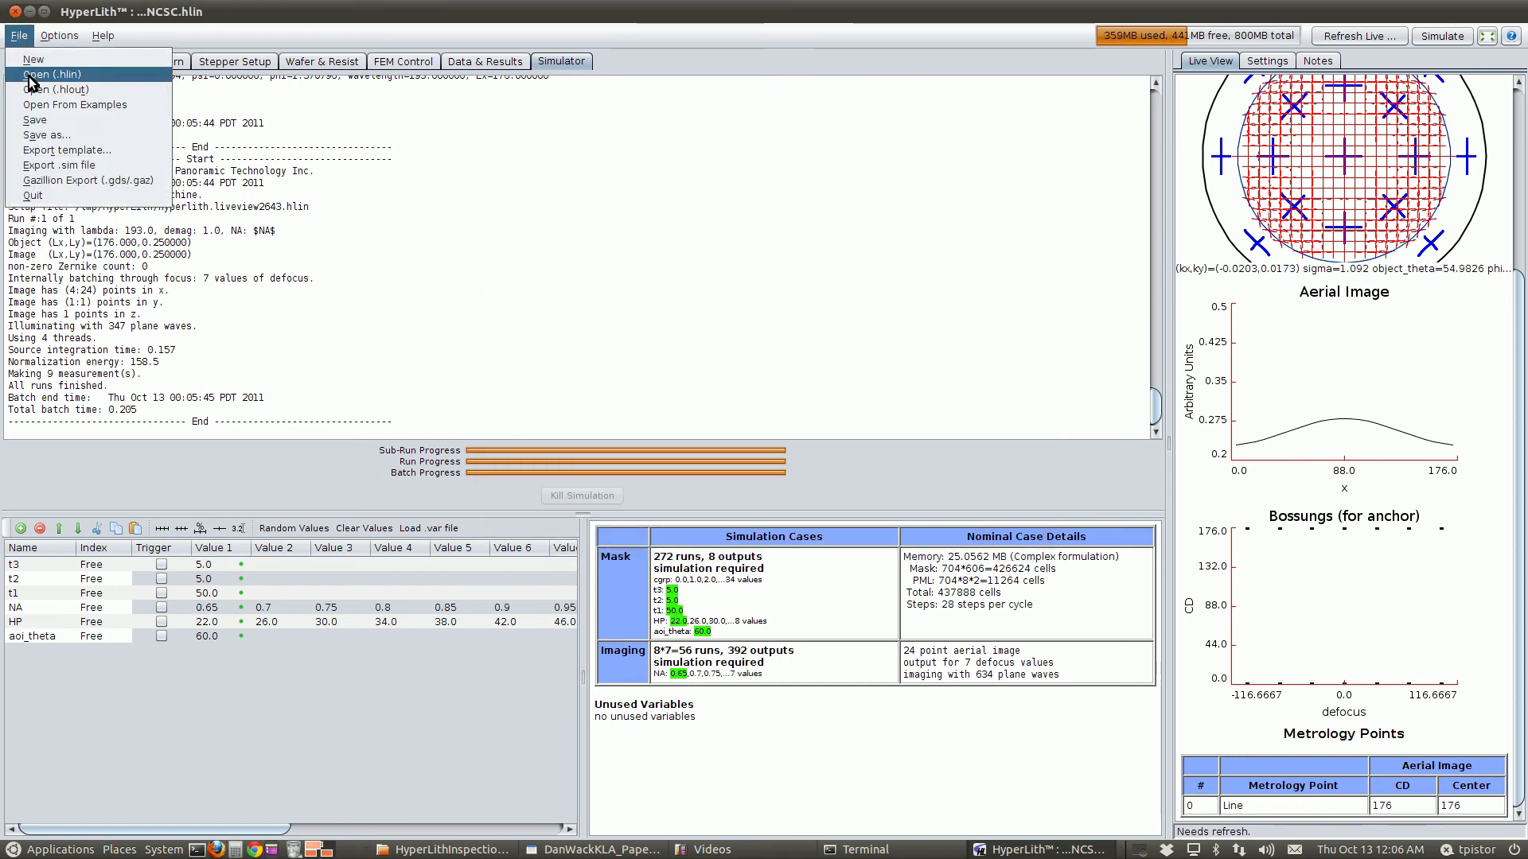
left_click(39, 120)
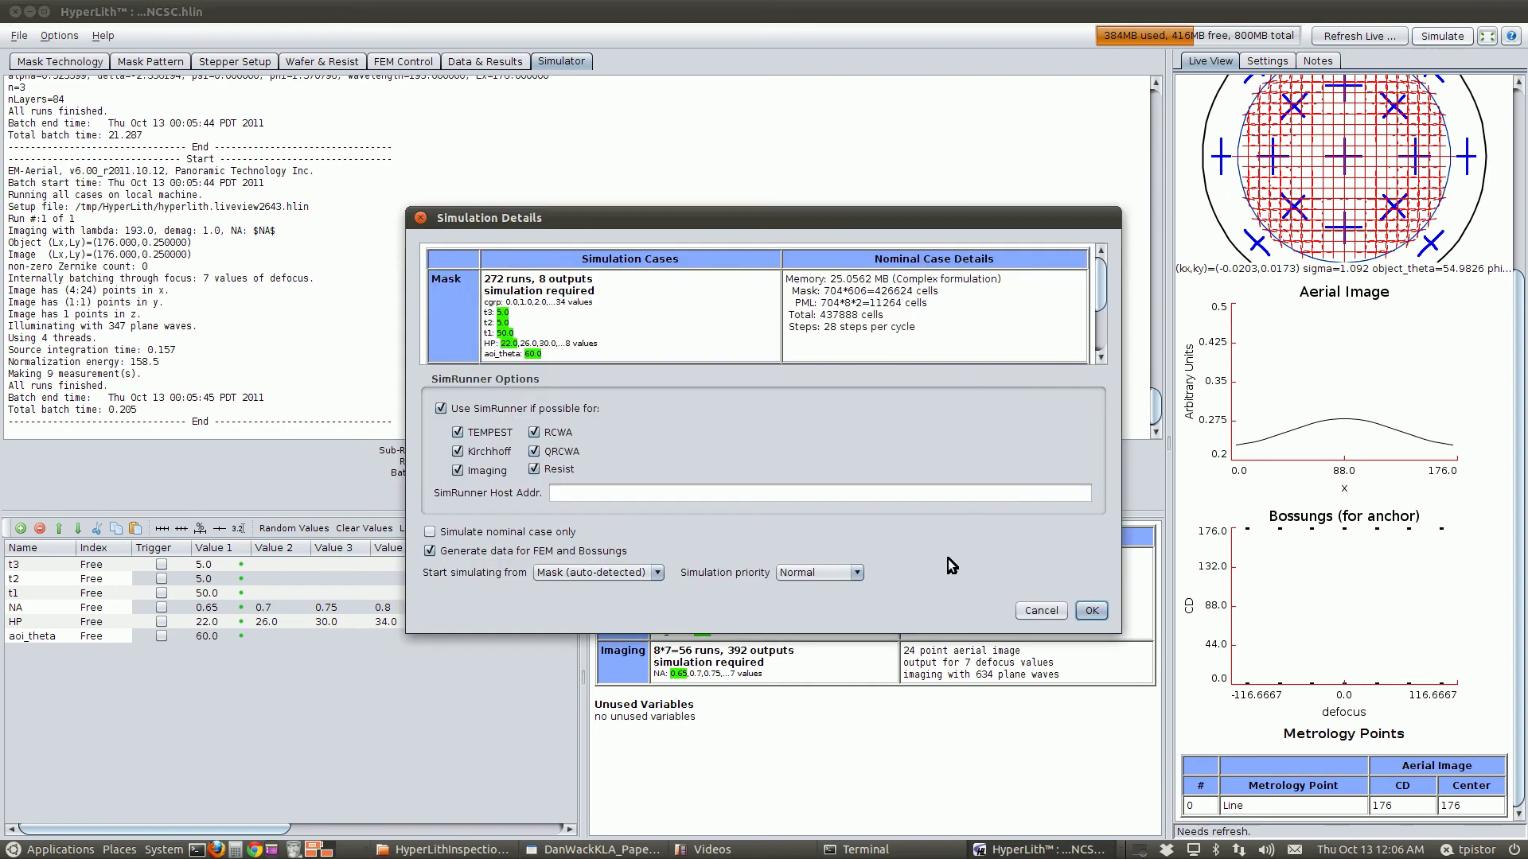
Start the 272-run half-pitch and NA sweep from Simulation Details
left_click(1093, 610)
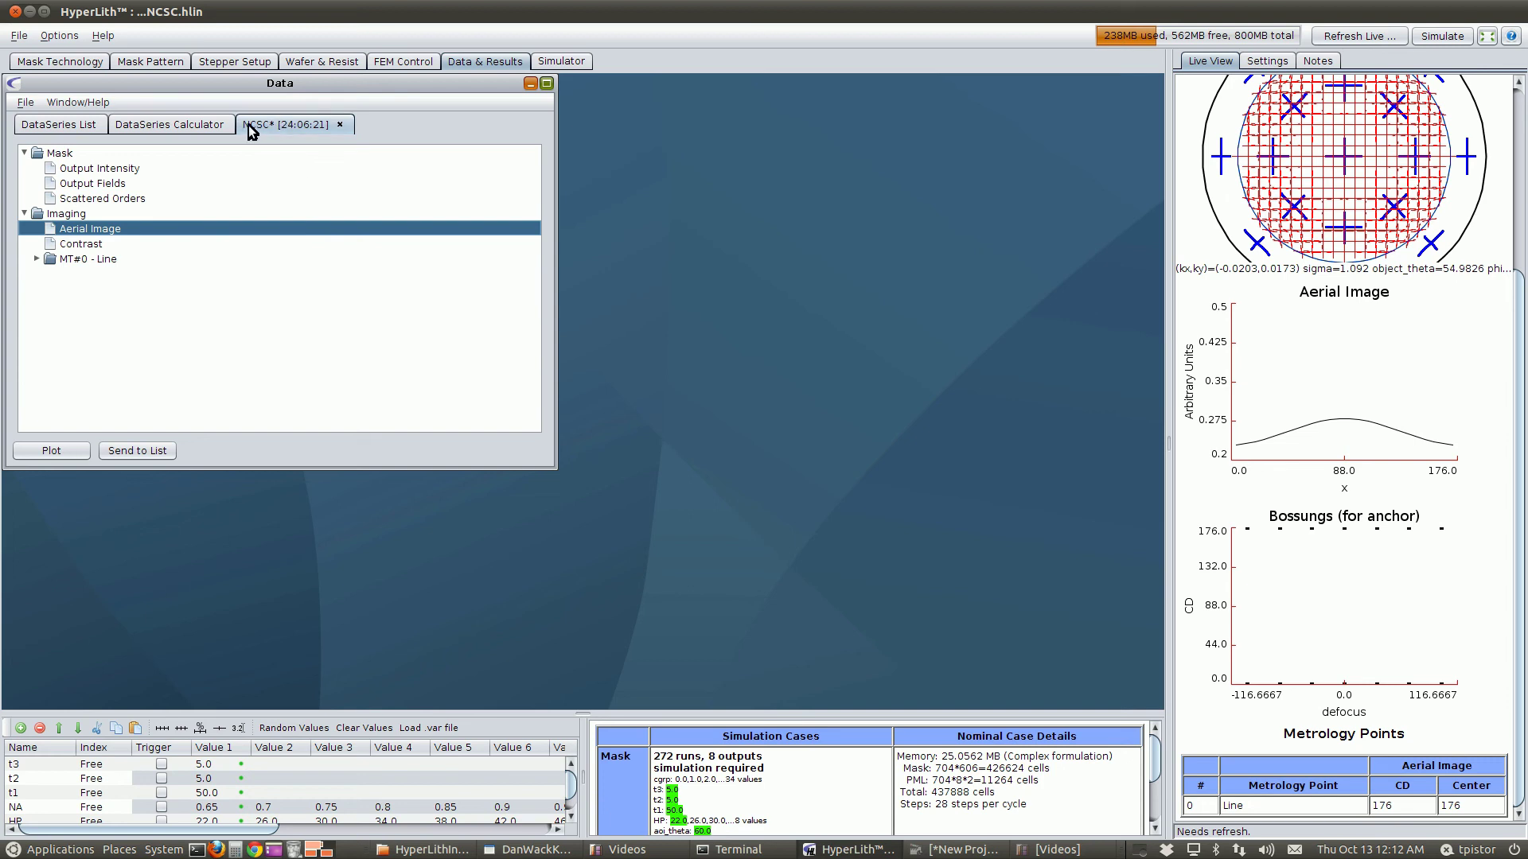
Plot the aerial image as an HP-by-NA matrix and maximize the plot window
left_click(56, 456)
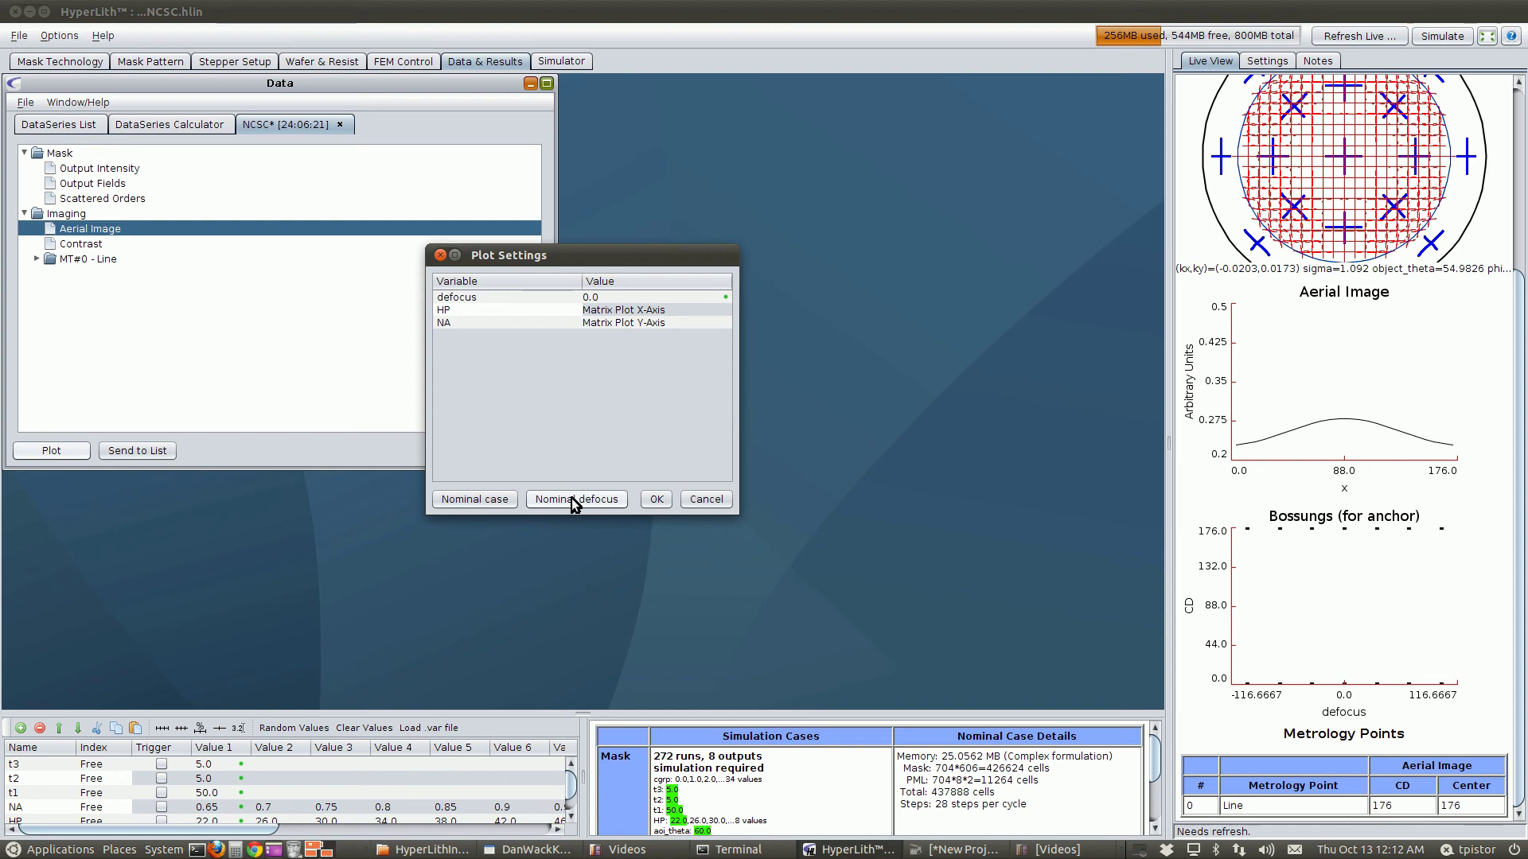
left_click(656, 499)
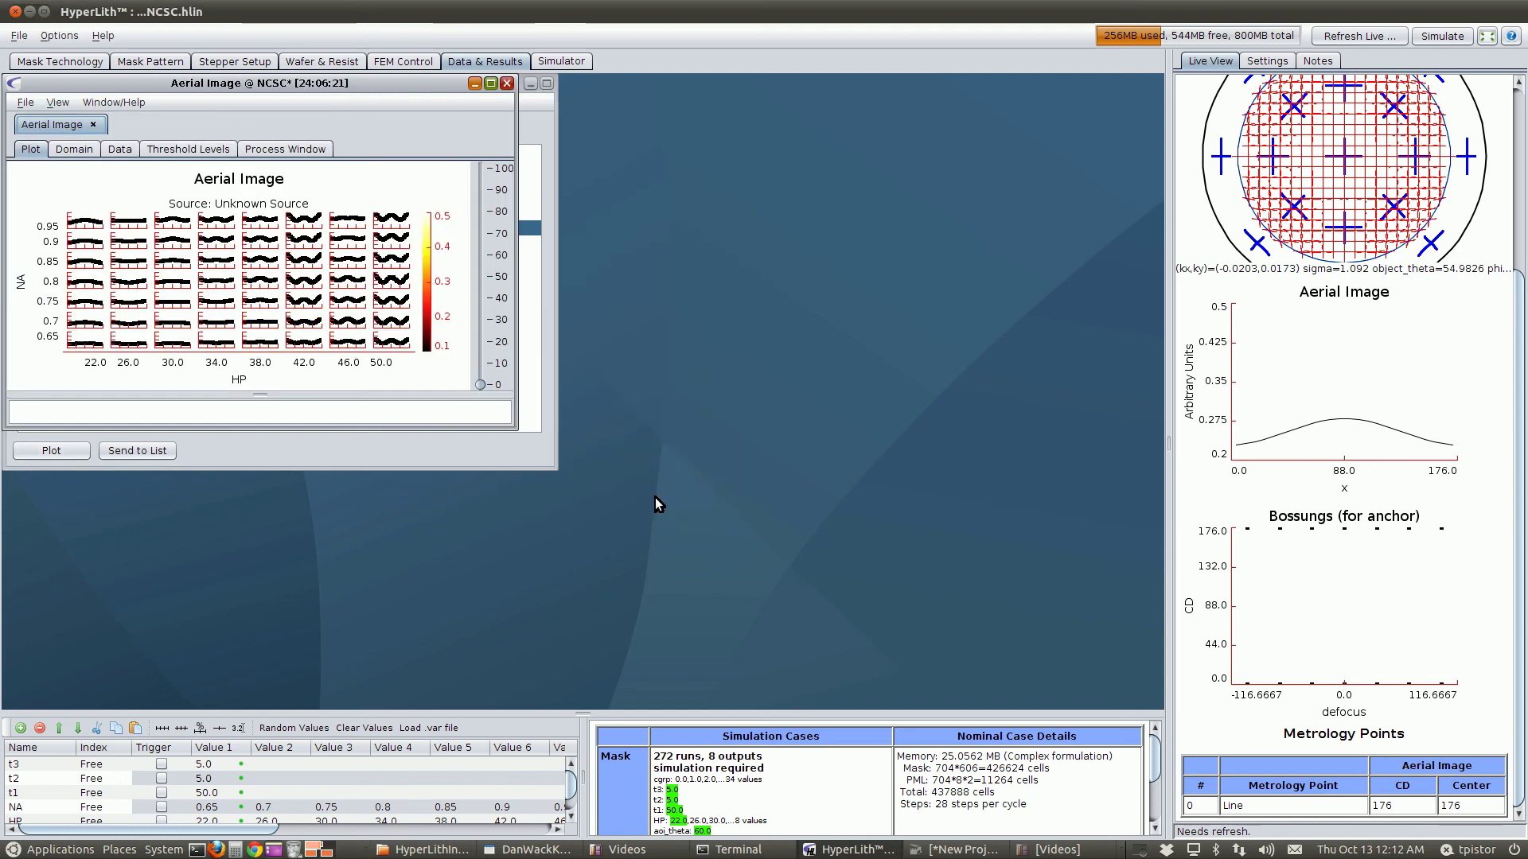
left_click(493, 88)
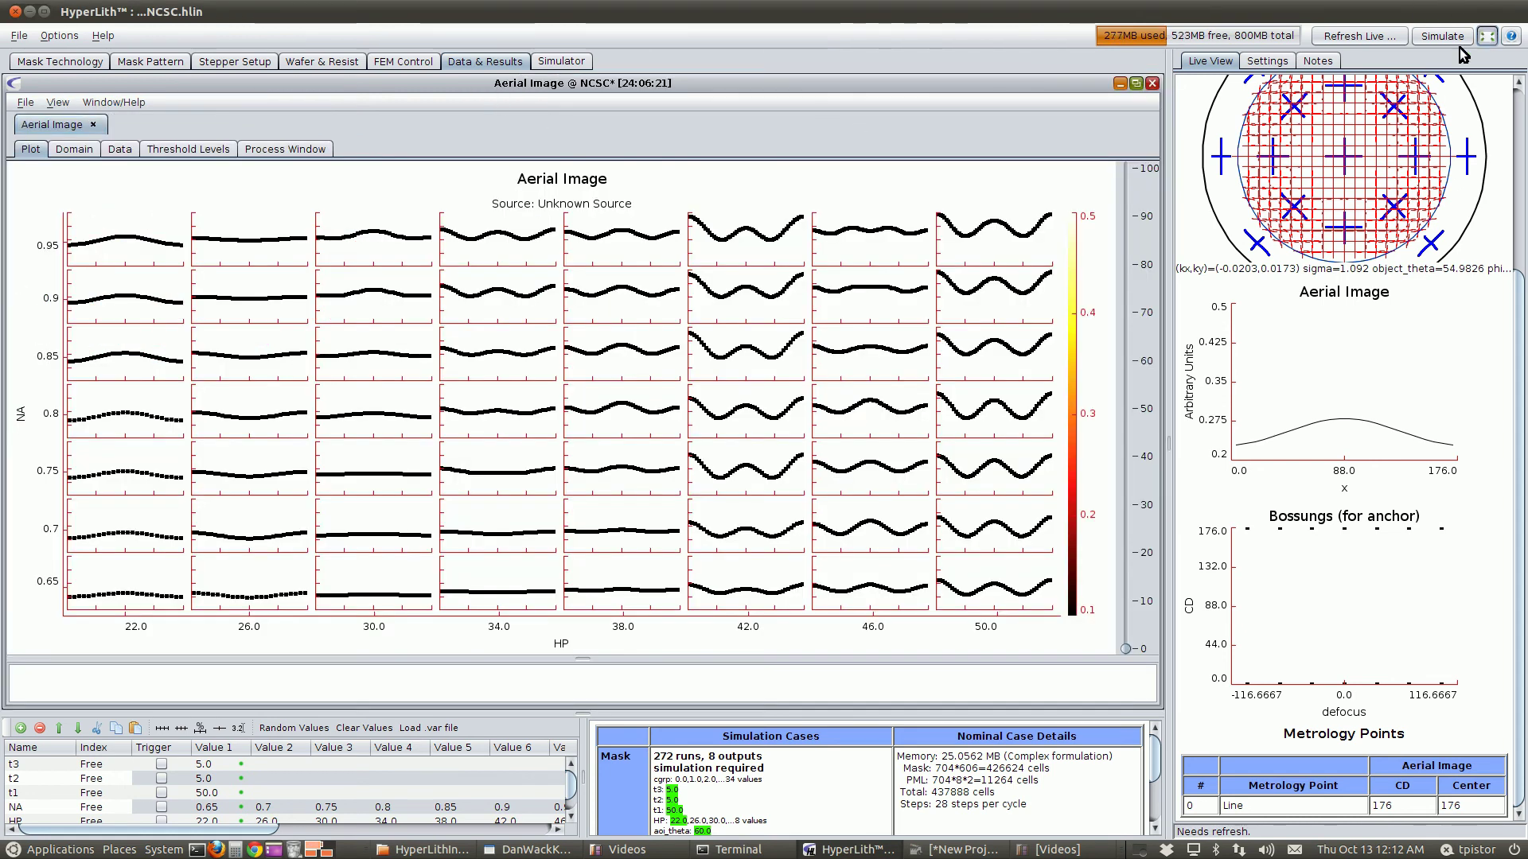
left_click(1486, 35)
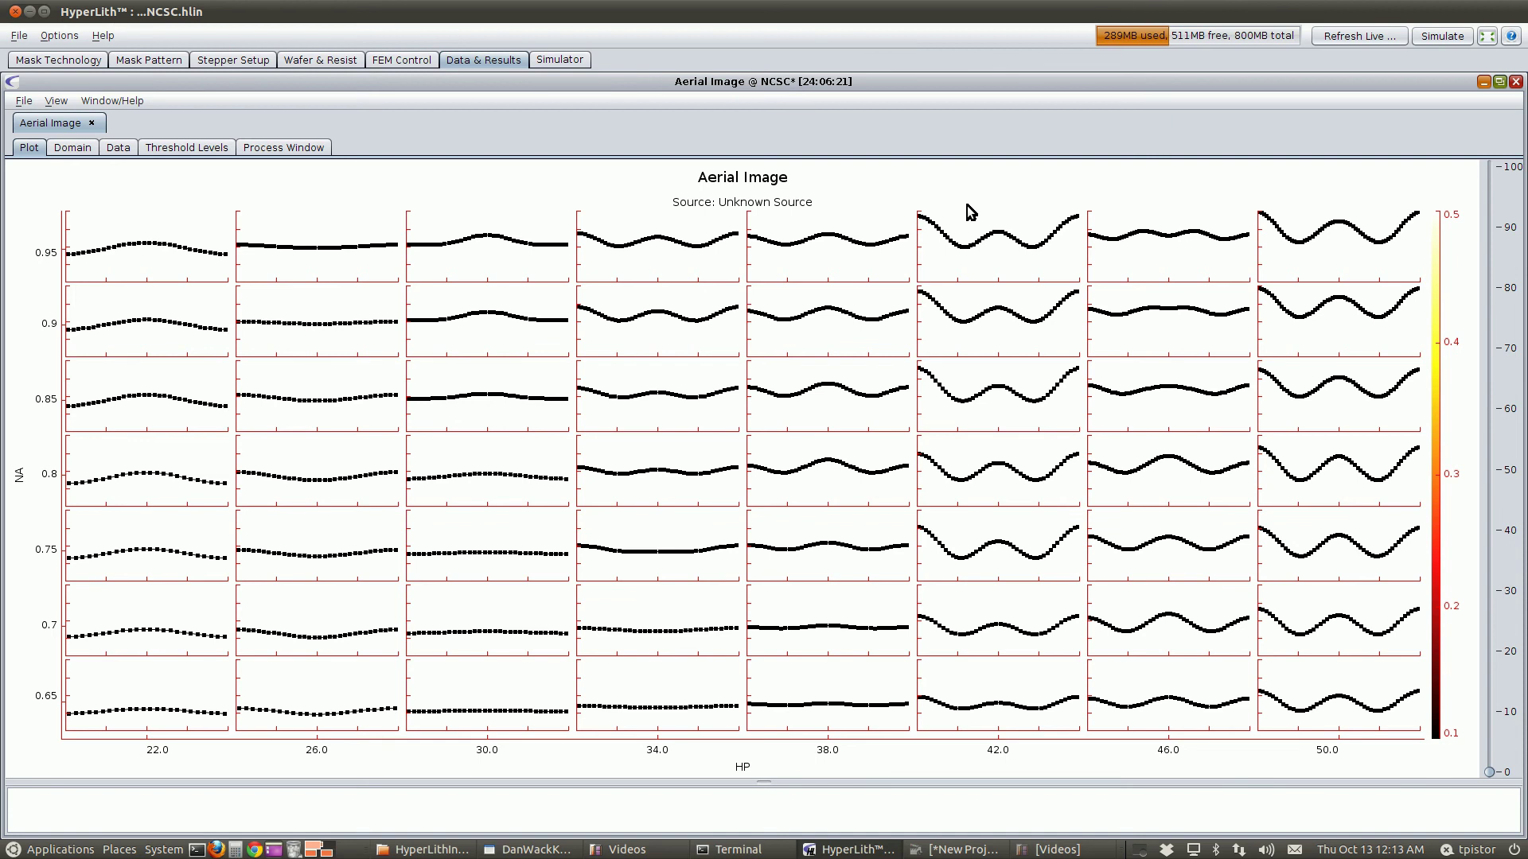
Plot Contrast versus HP with defocus as matrix rows and NA as columns, maximized
left_click(1518, 82)
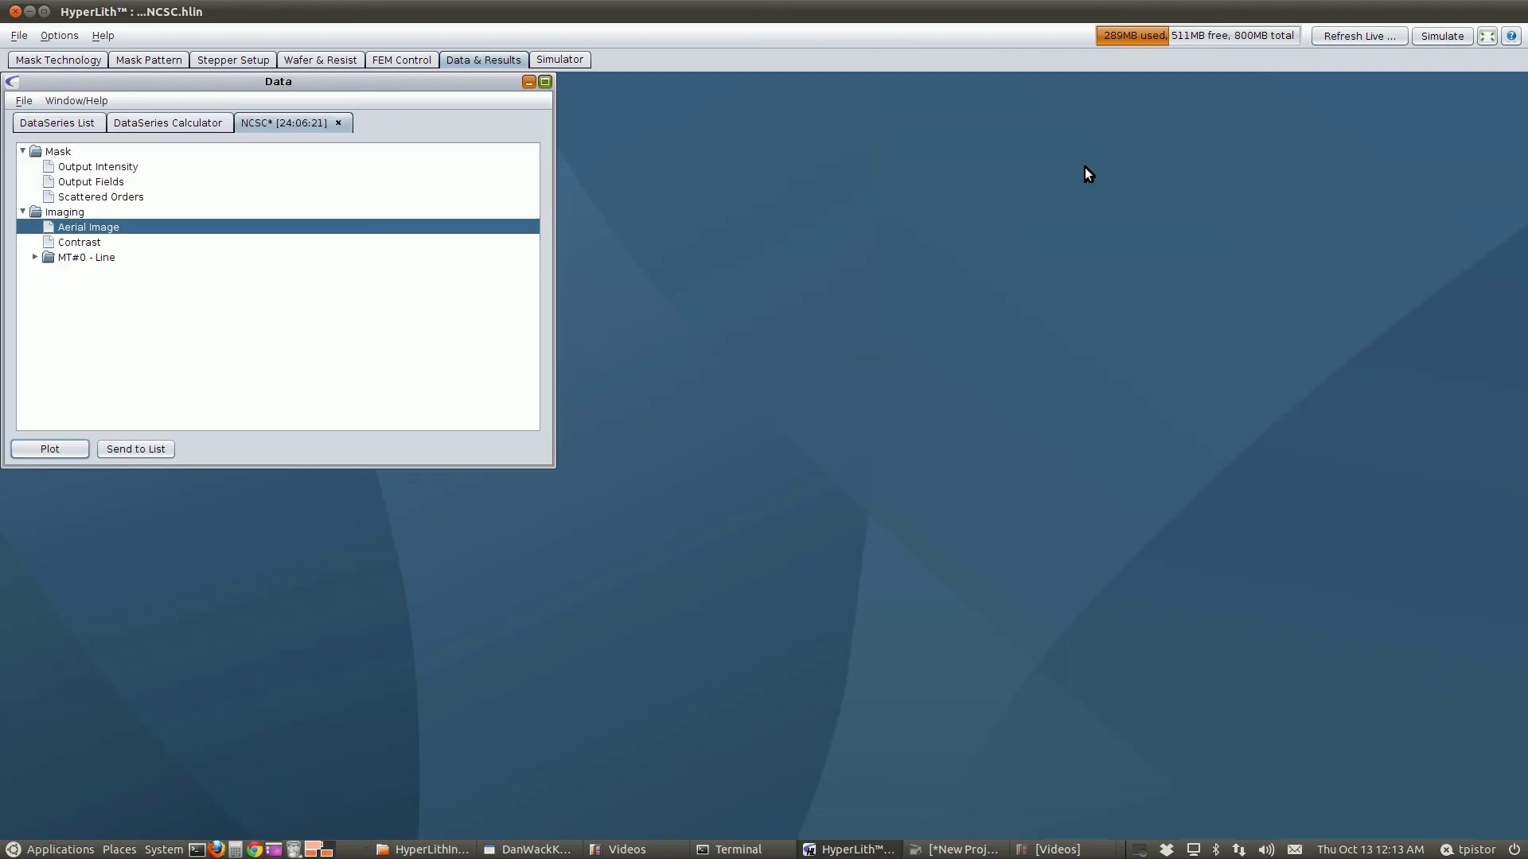
left_click(107, 241)
left_click(44, 453)
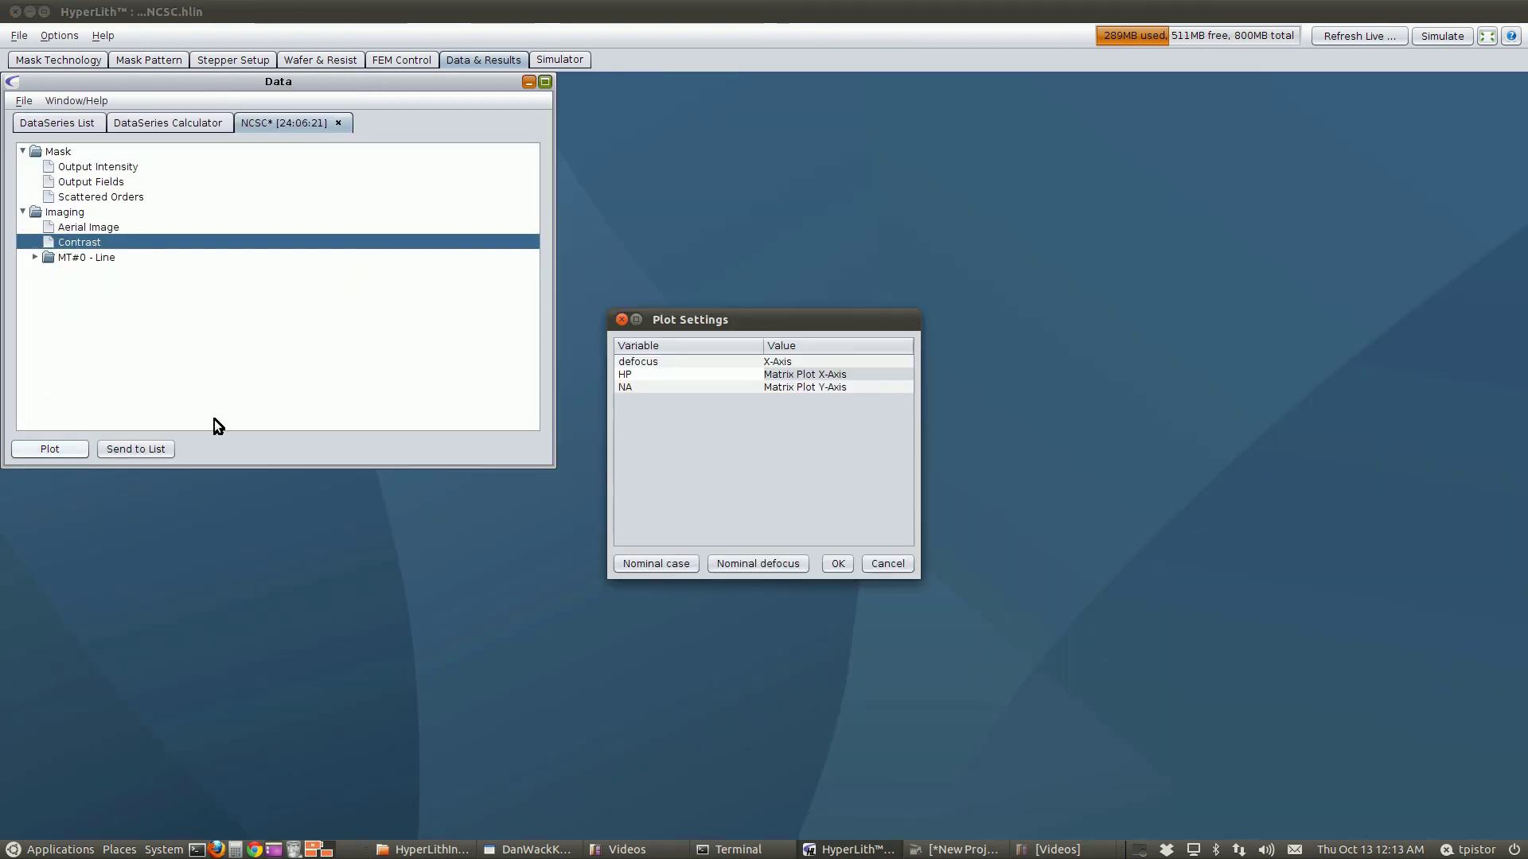
left_click(790, 373)
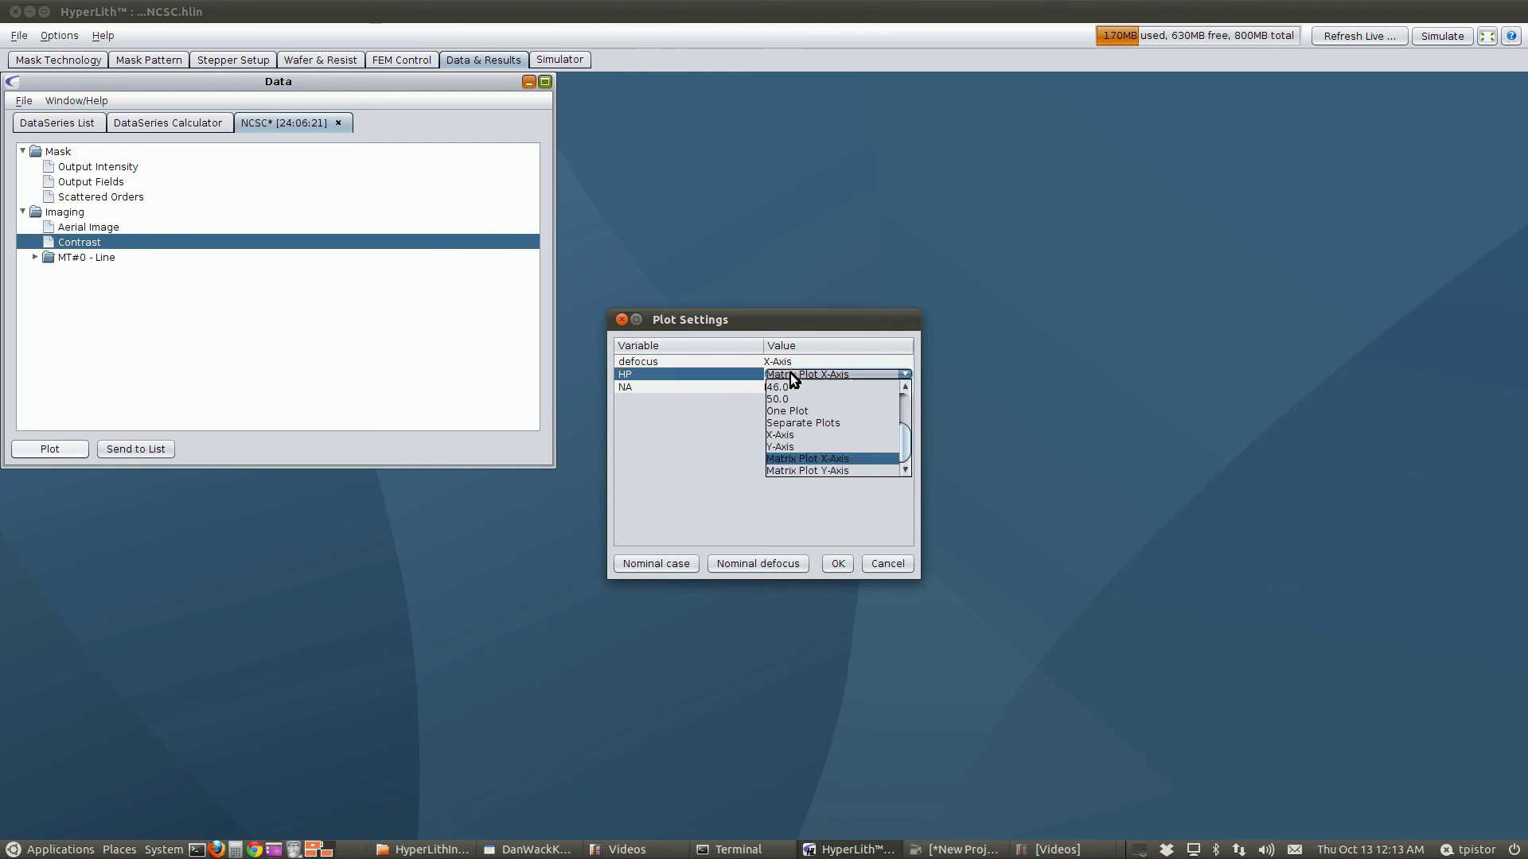
left_click(798, 438)
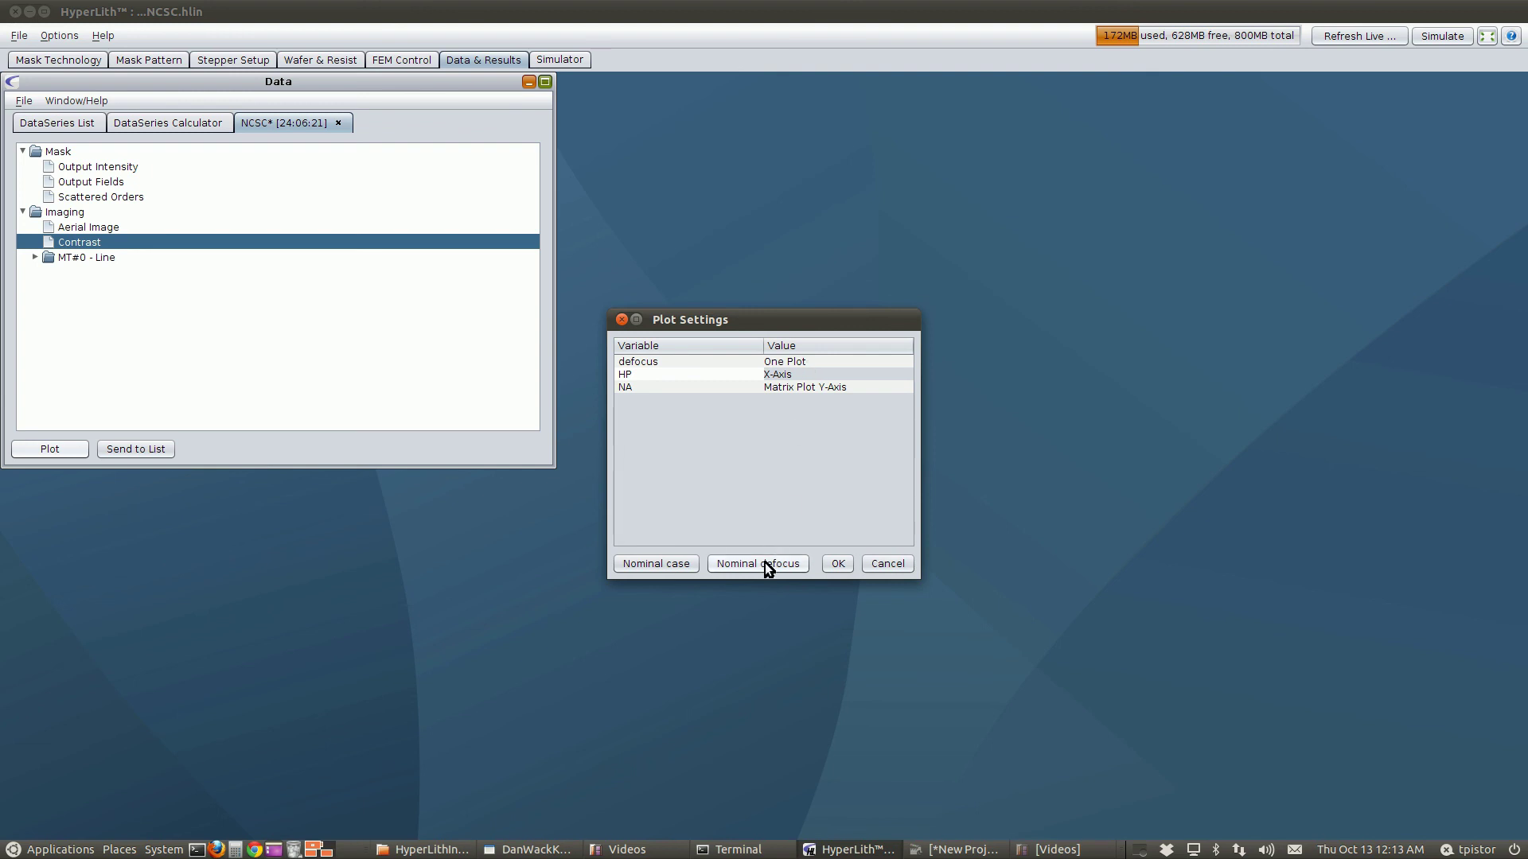
left_click(810, 362)
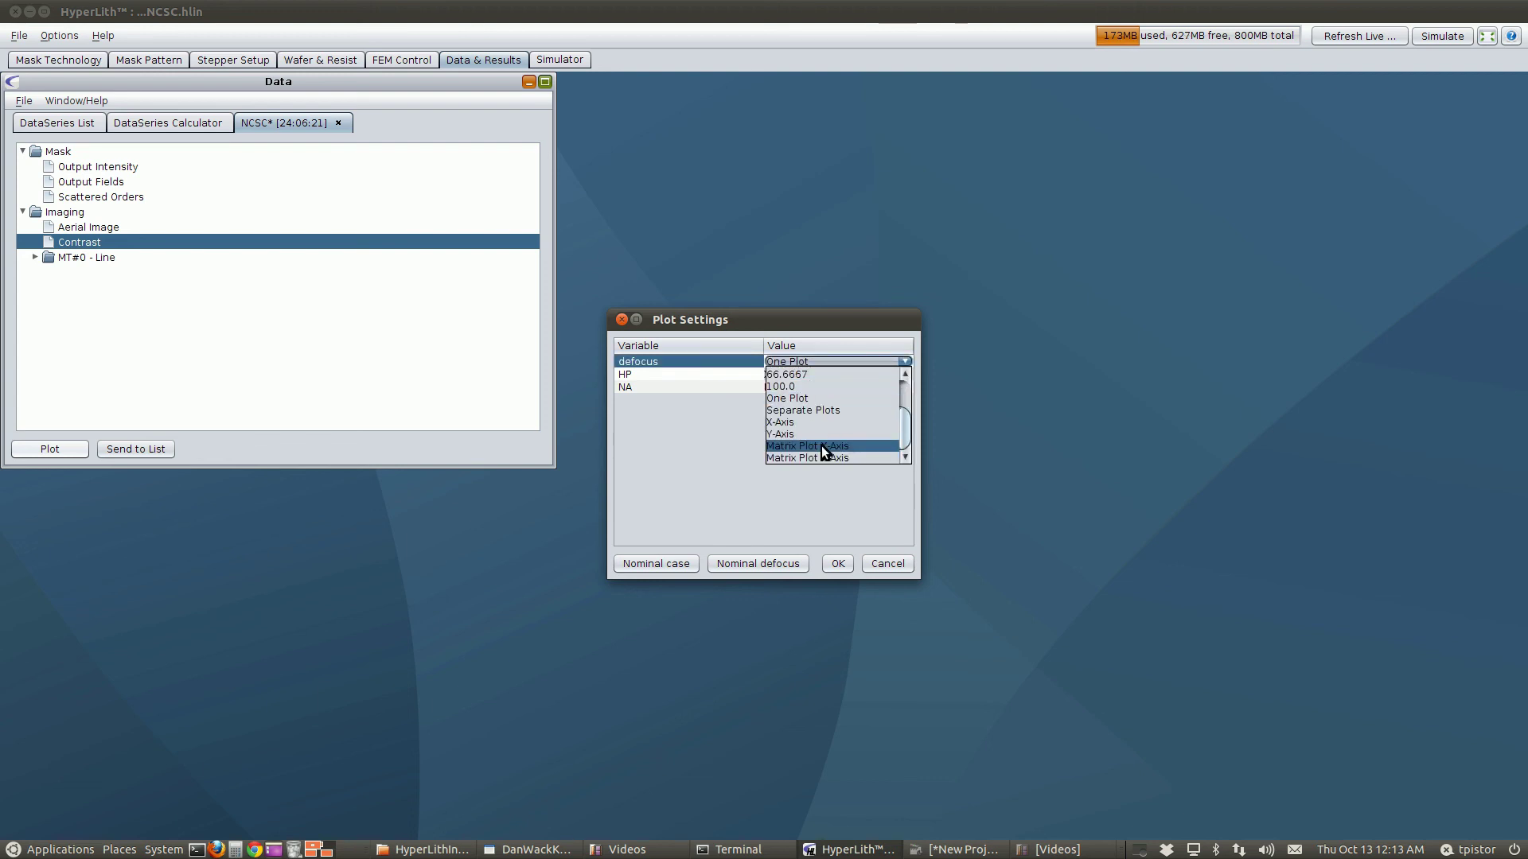
left_click(822, 458)
left_click(817, 387)
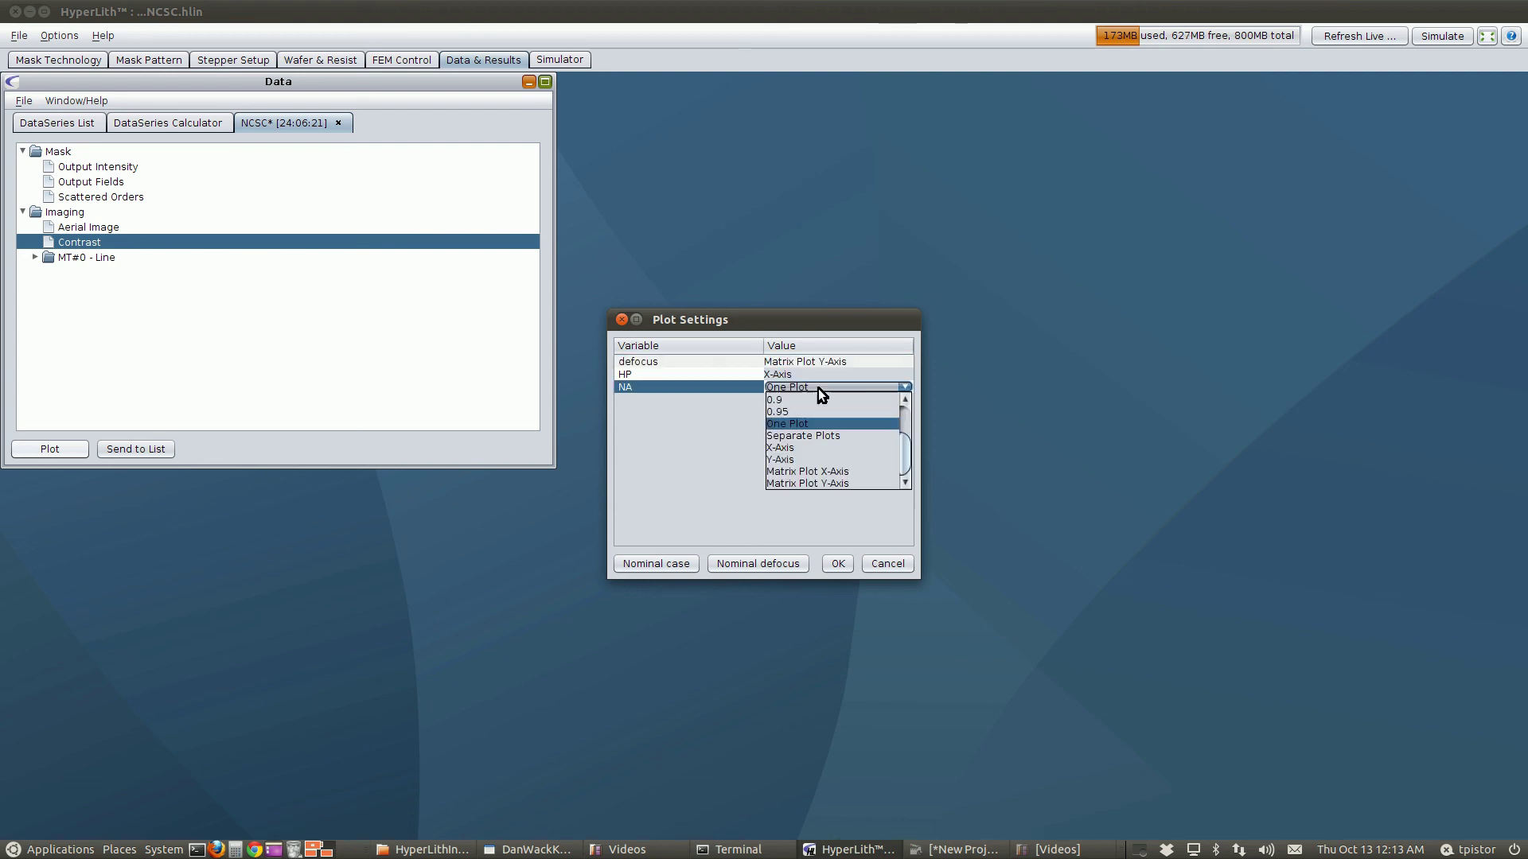
left_click(824, 471)
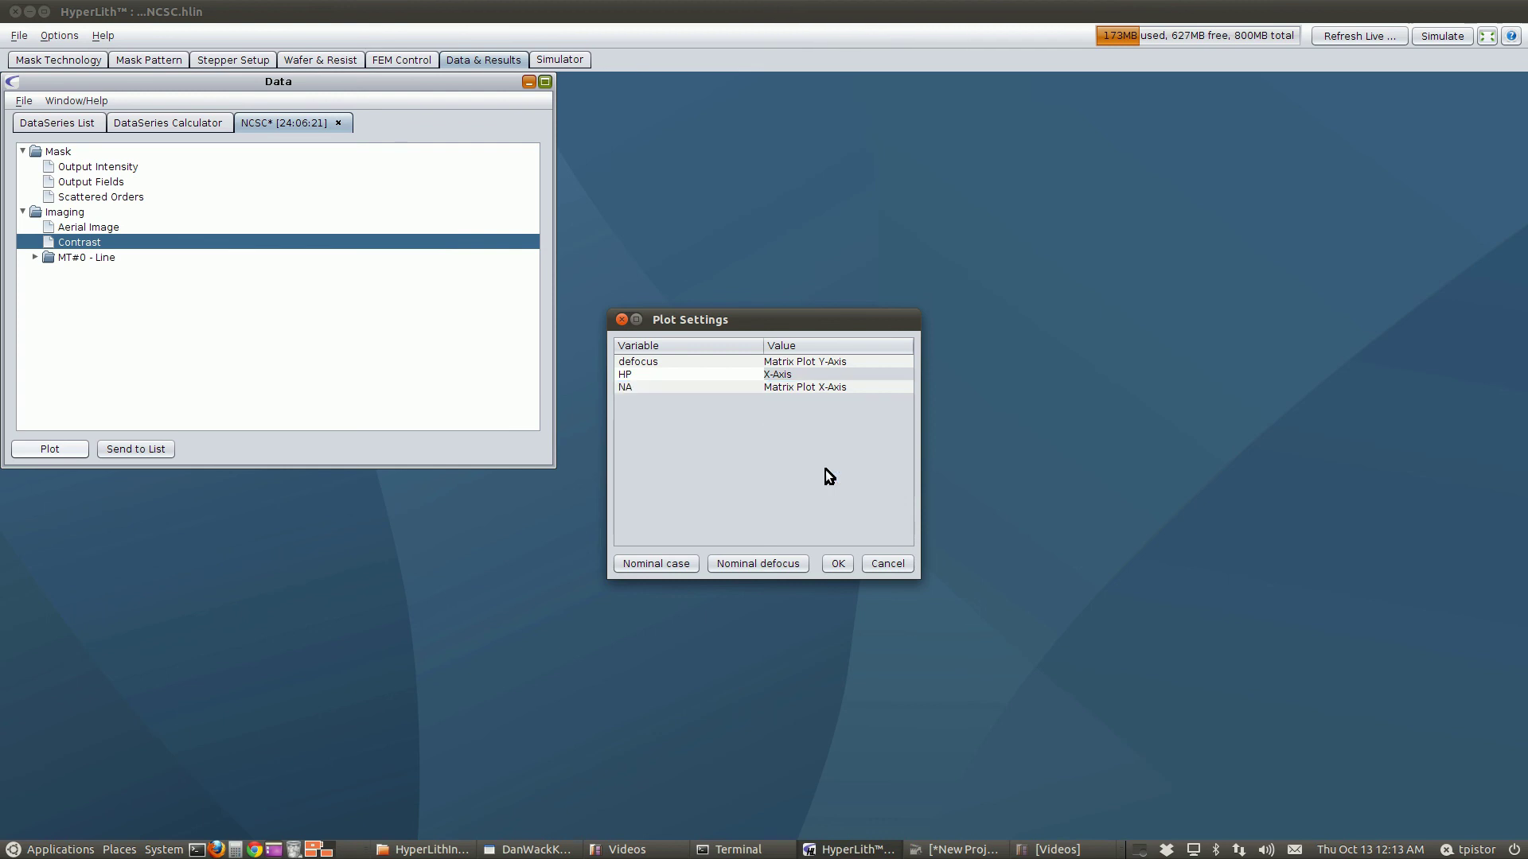
left_click(837, 562)
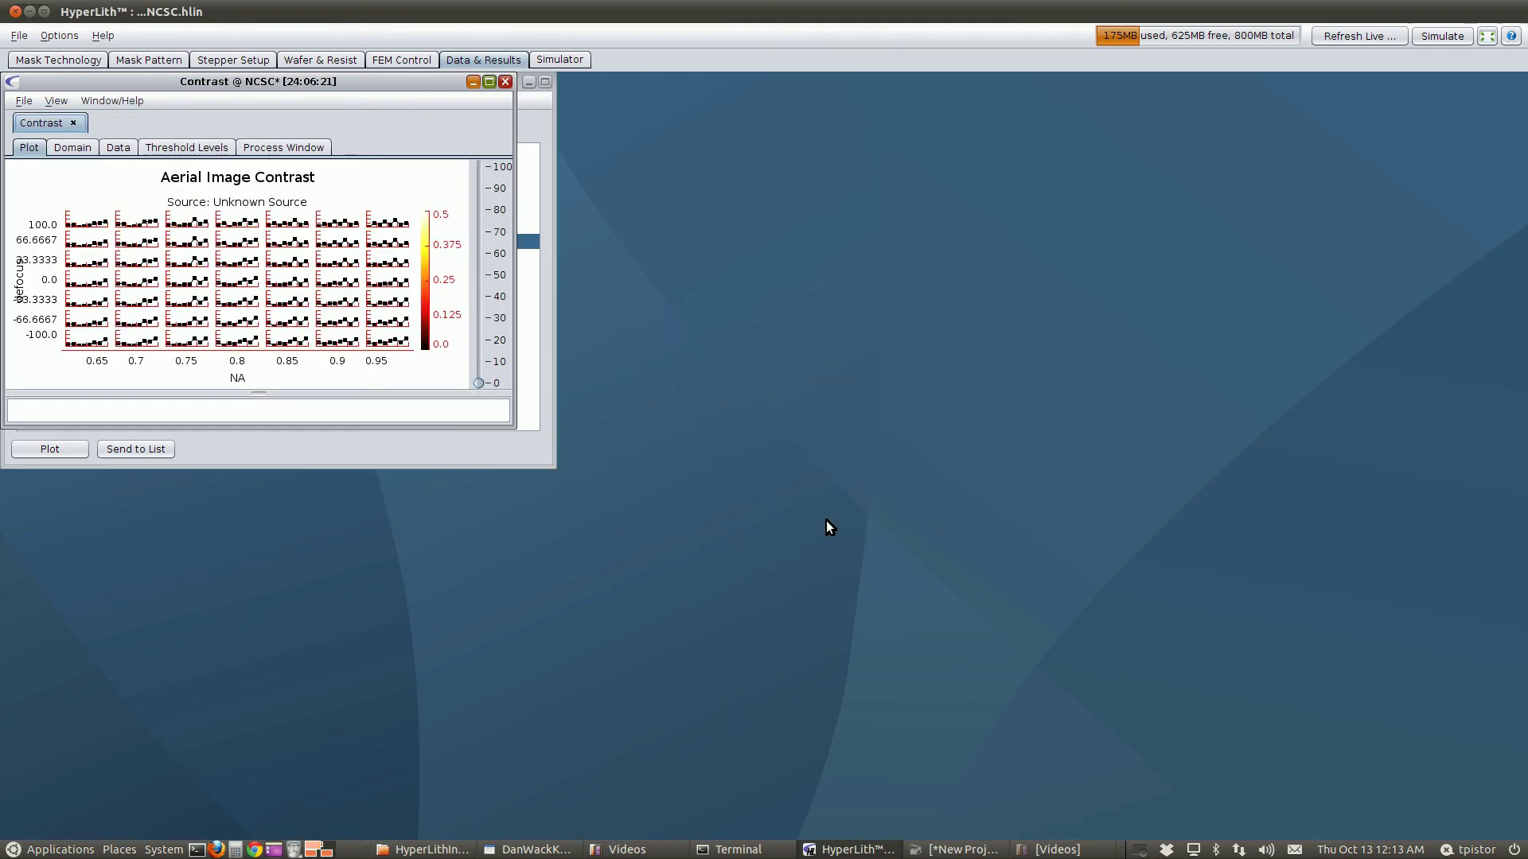
left_click(490, 82)
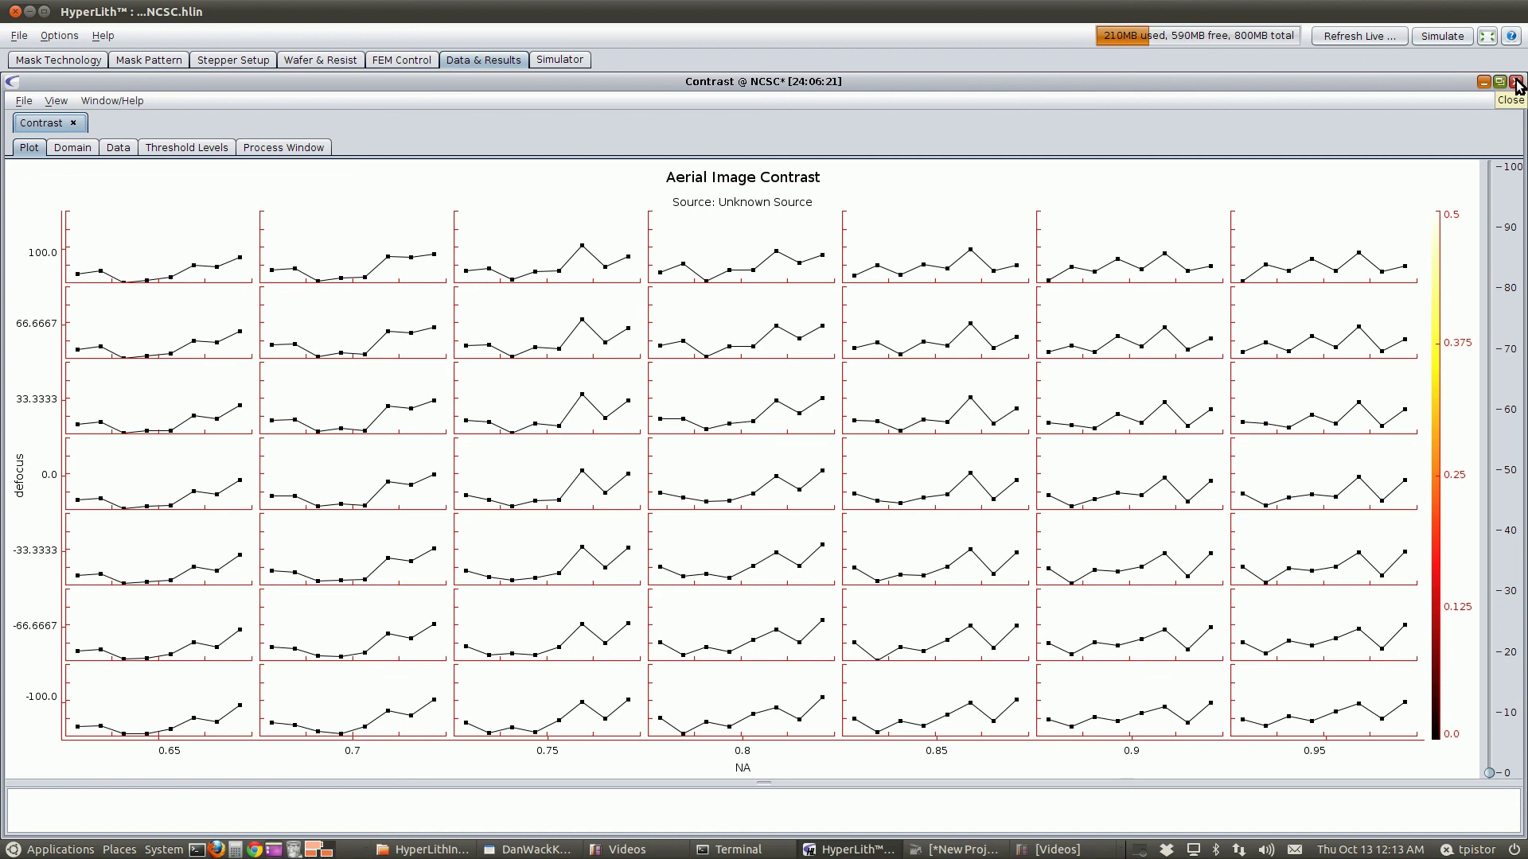
Close the contrast plot, move the Data window aside, and return to Mask Technology
left_click(1517, 82)
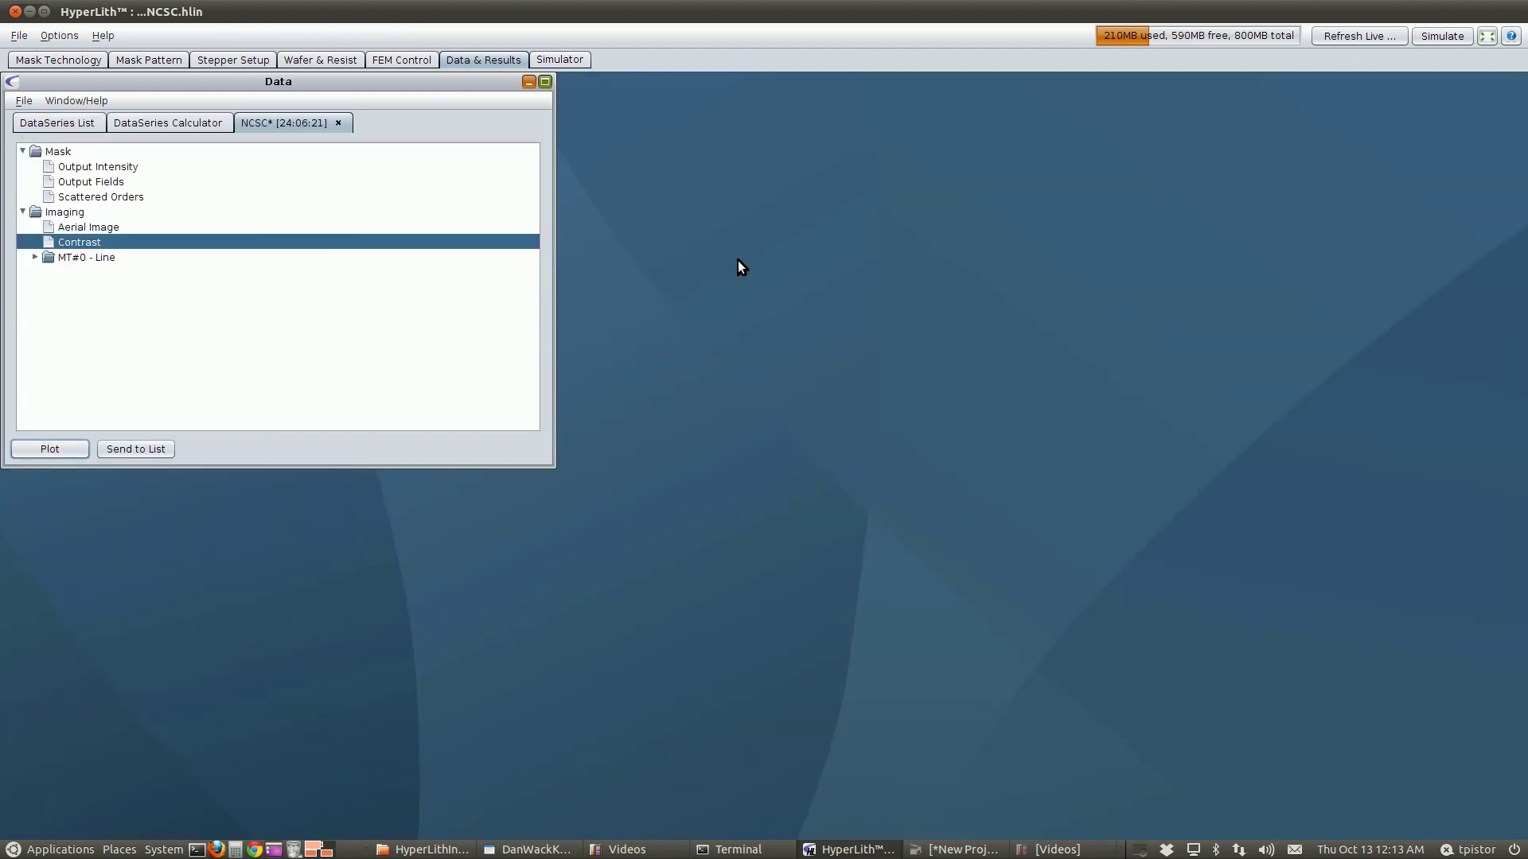
left_click_drag(139, 84, 680, 262)
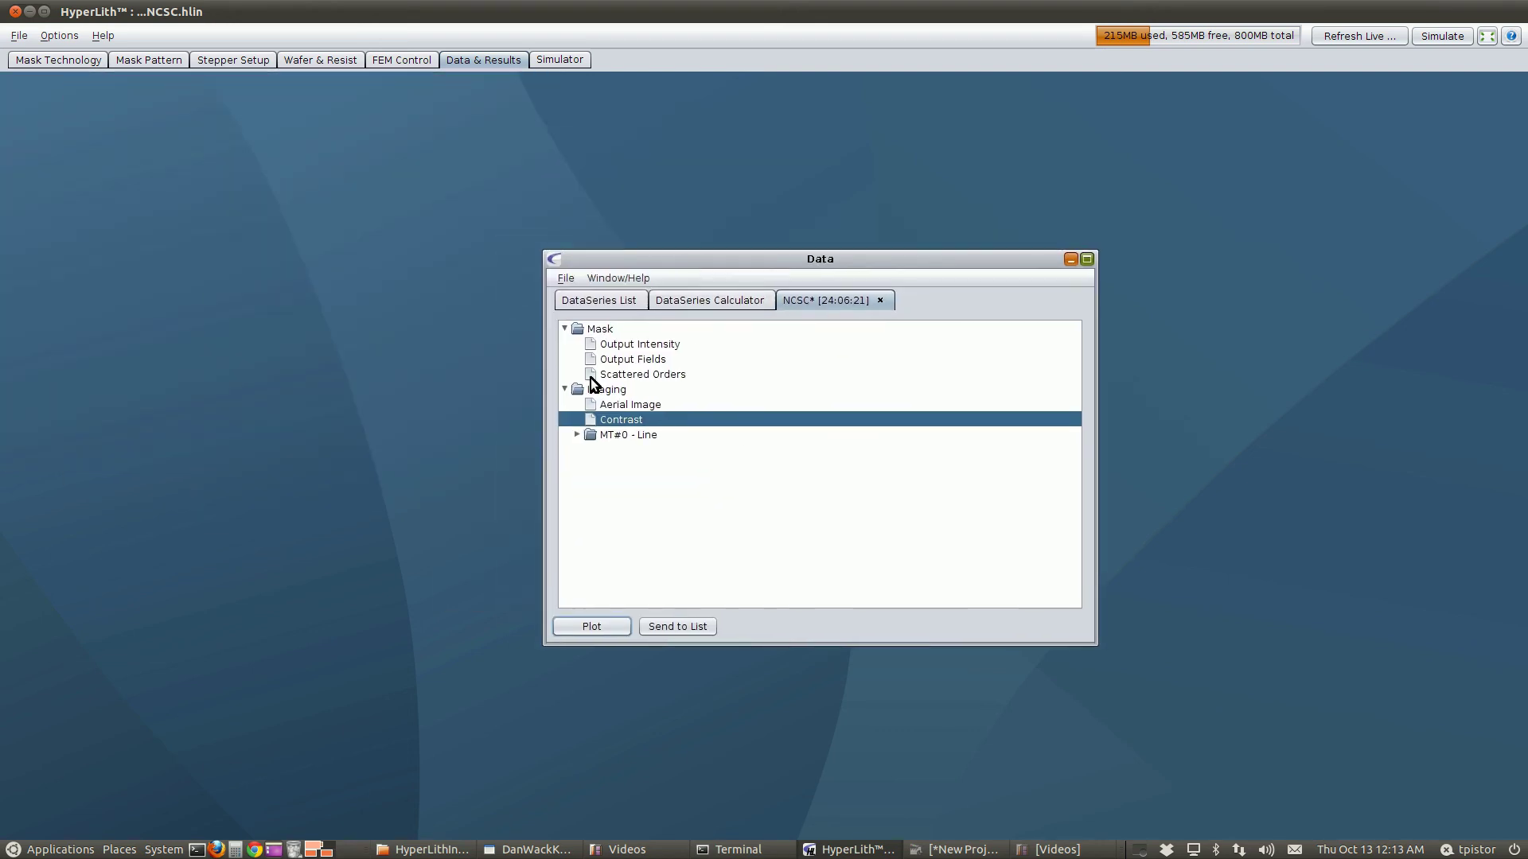
left_click_drag(652, 257, 663, 208)
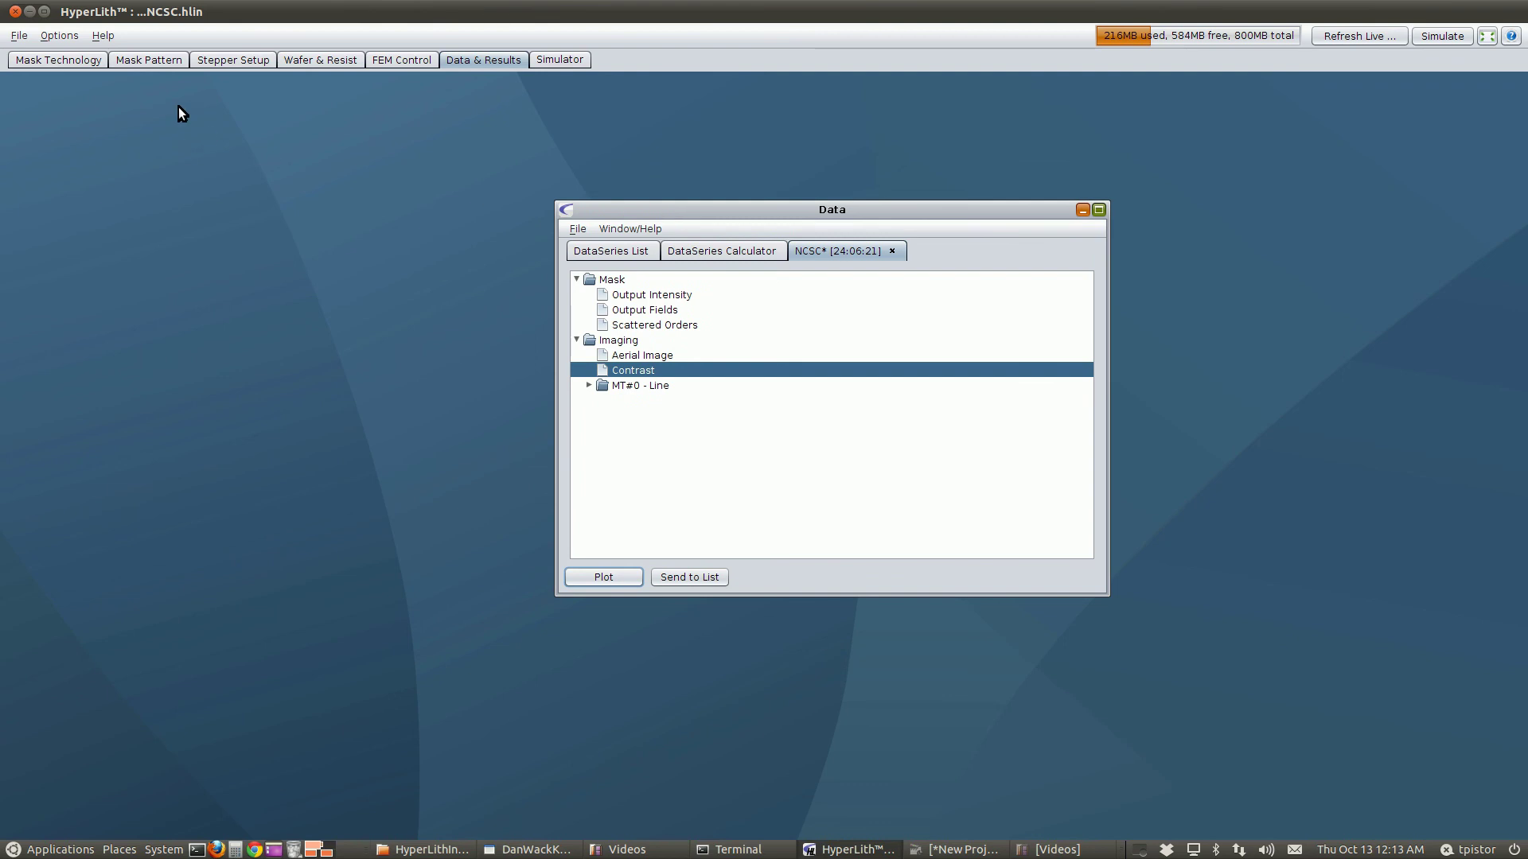
left_click(82, 57)
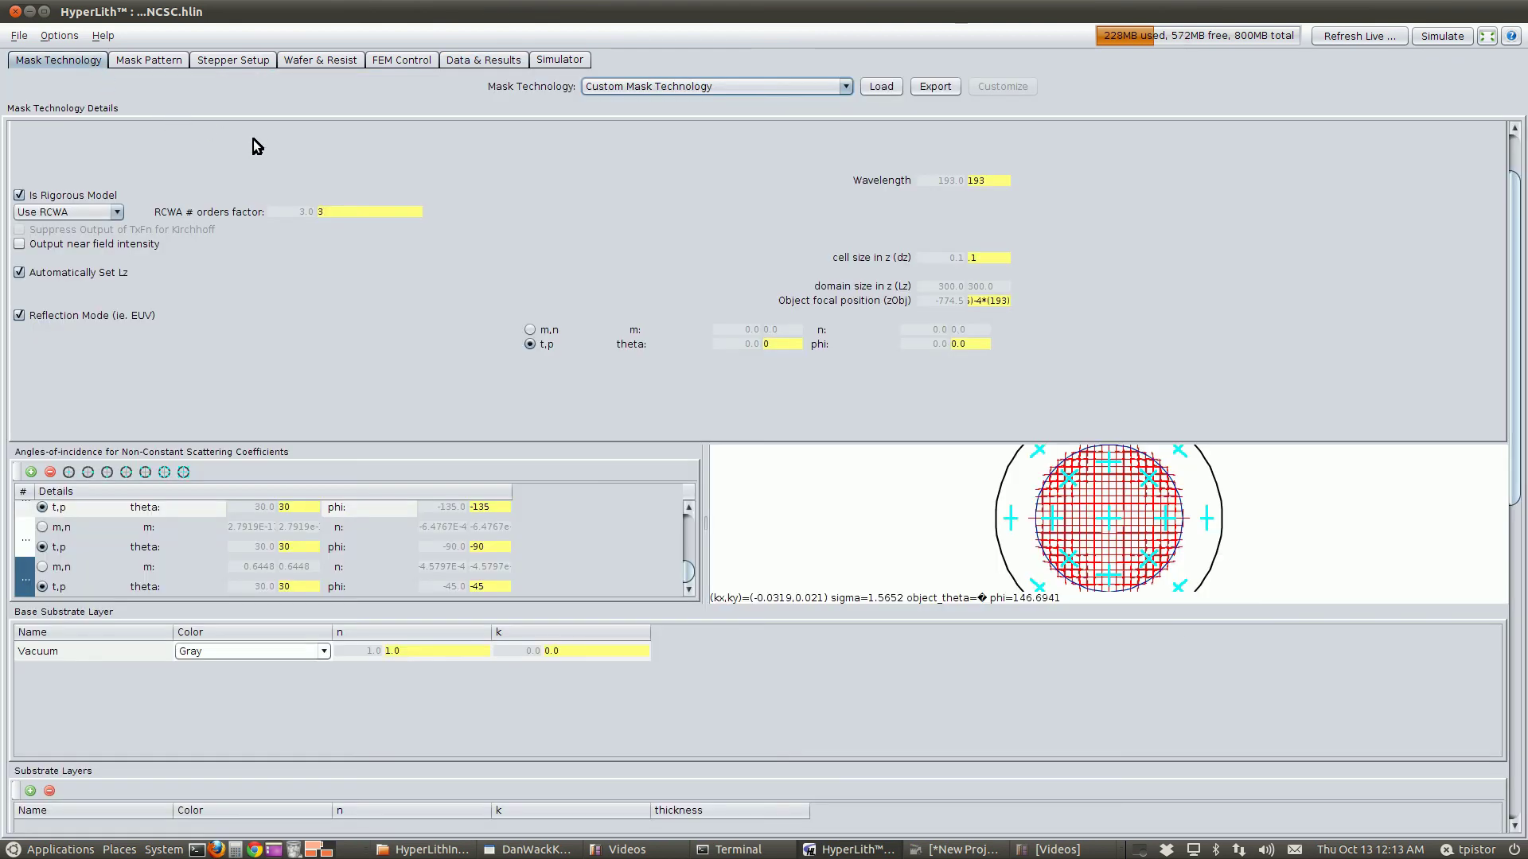
Save the project as ThinMaskApproximation.hlin
left_click(20, 36)
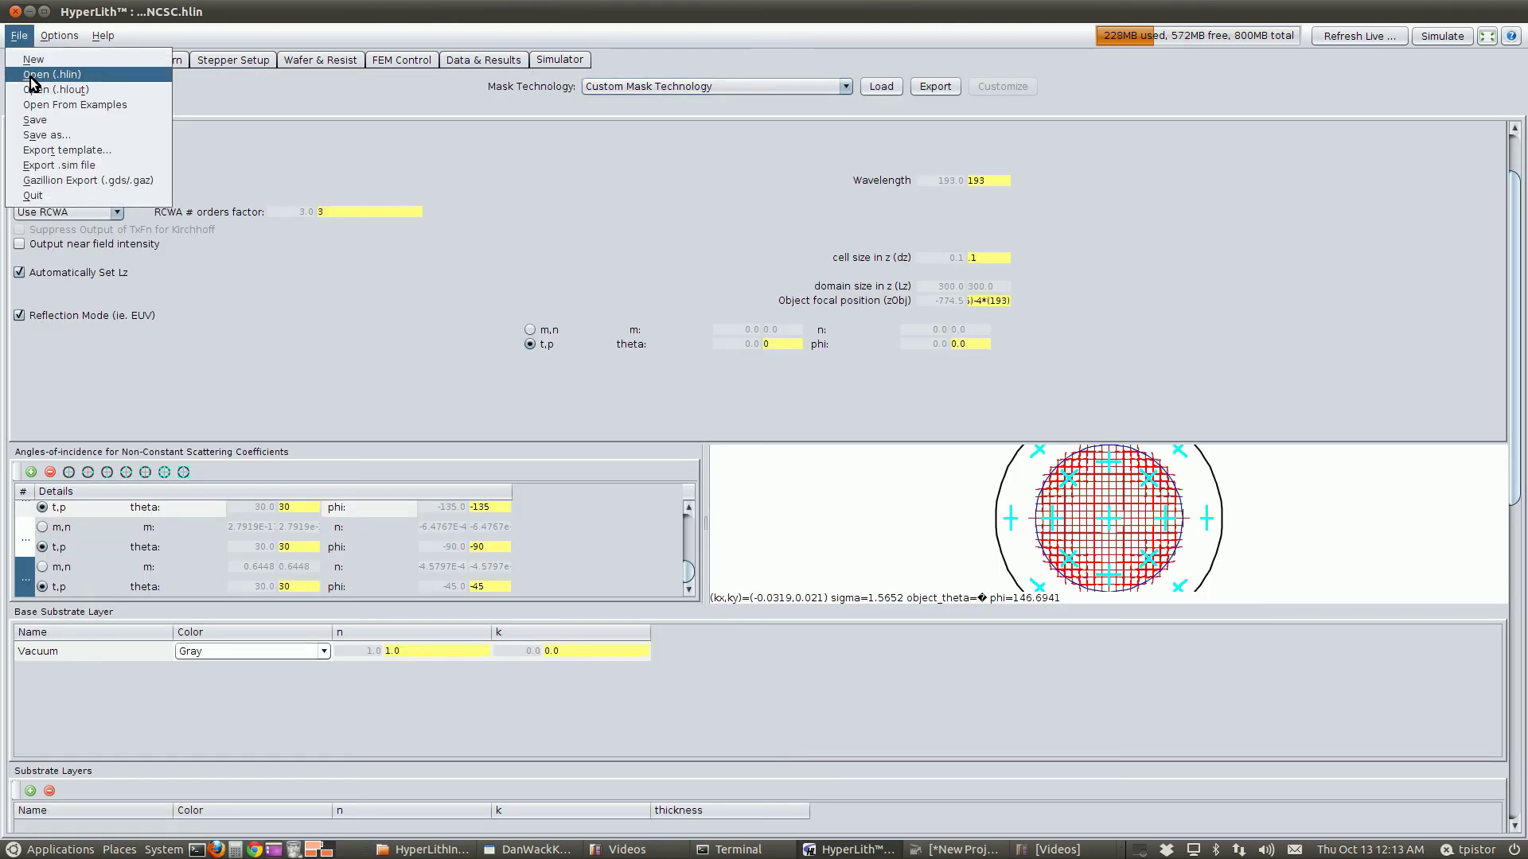
left_click(44, 123)
left_click(20, 37)
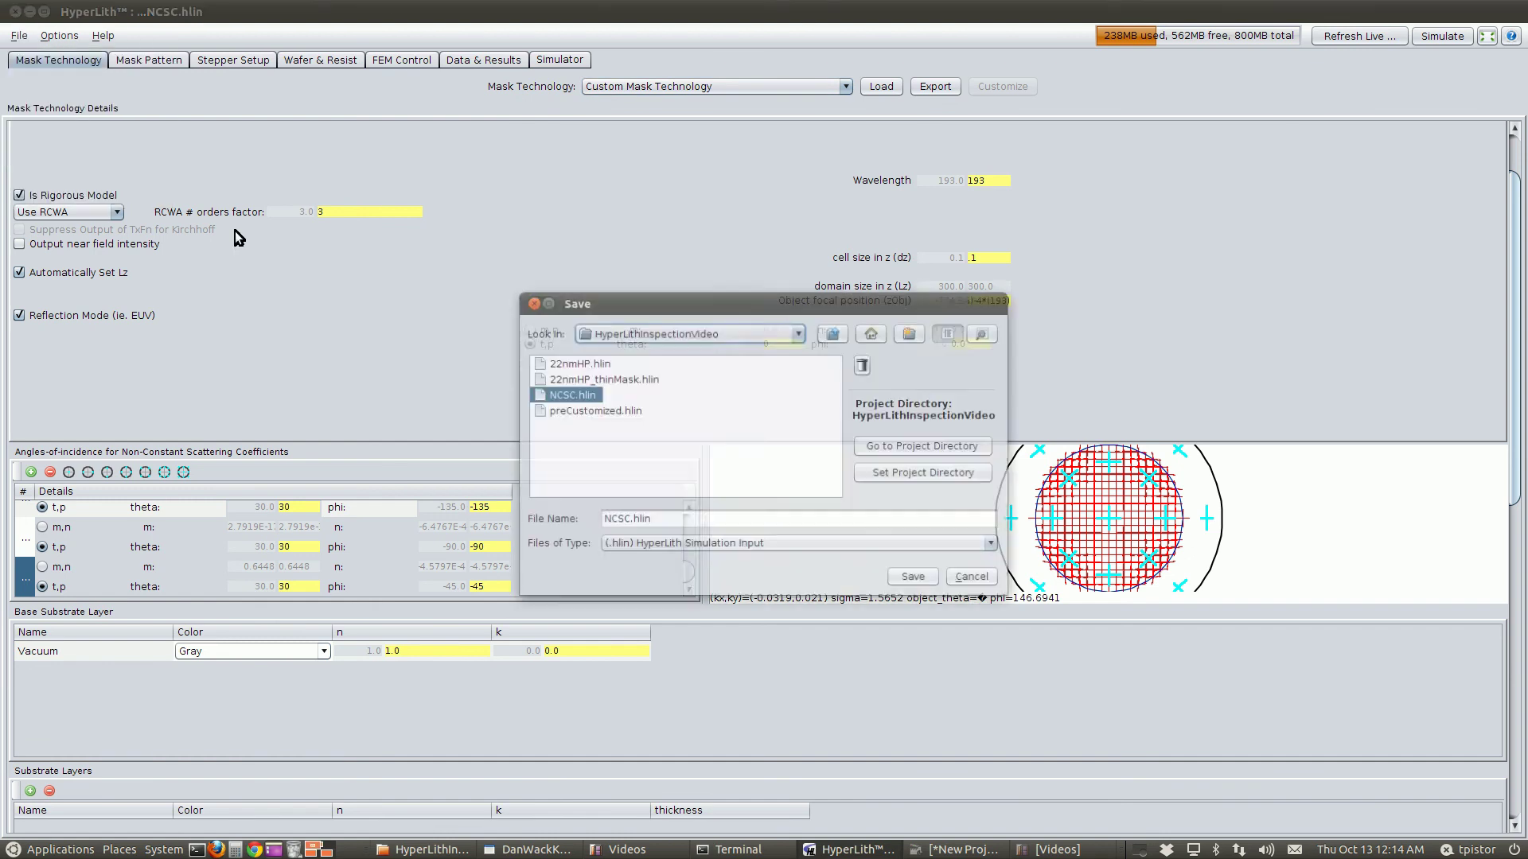
double_click(626, 520)
type("The")
key("BackSpace")
type("inMask")
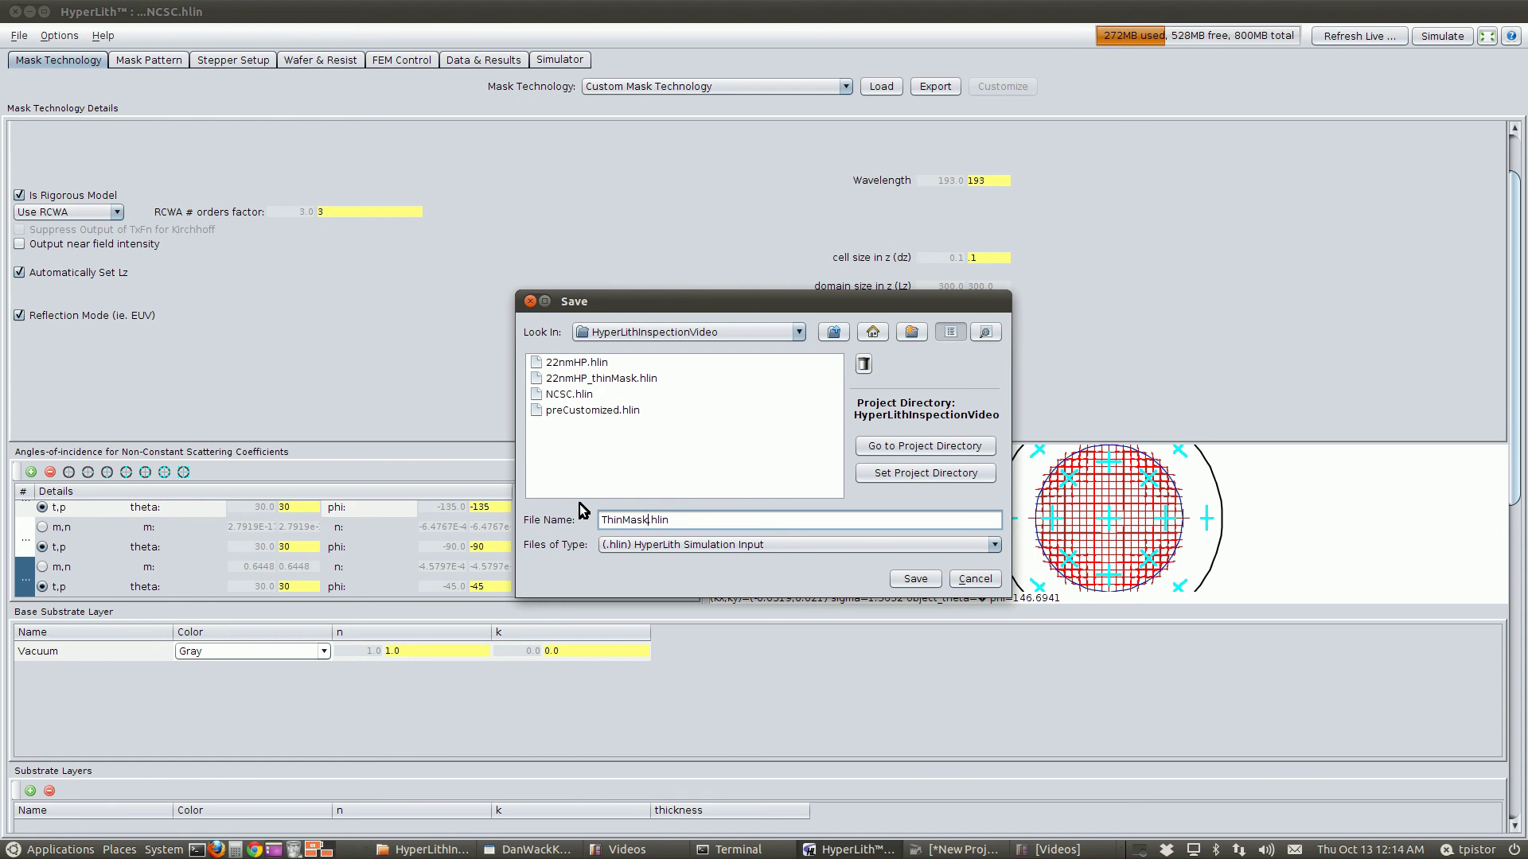
type("Approximation")
key("Return")
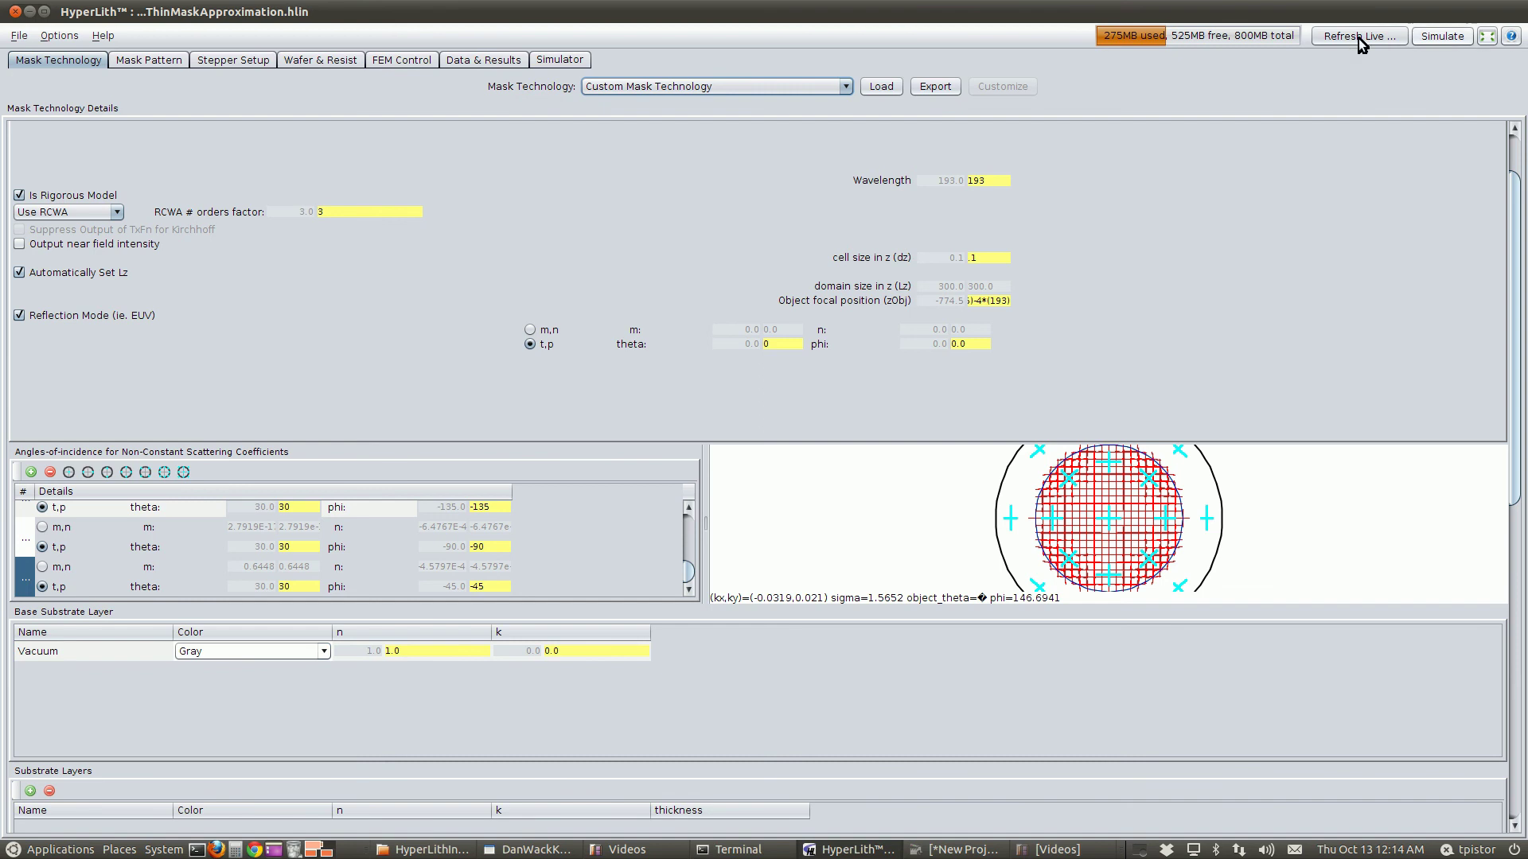
Use the EUV, Kirchhoff mask at 193 nm with absorber 0, clear 1, phases 0, then open Simulate
left_click(722, 86)
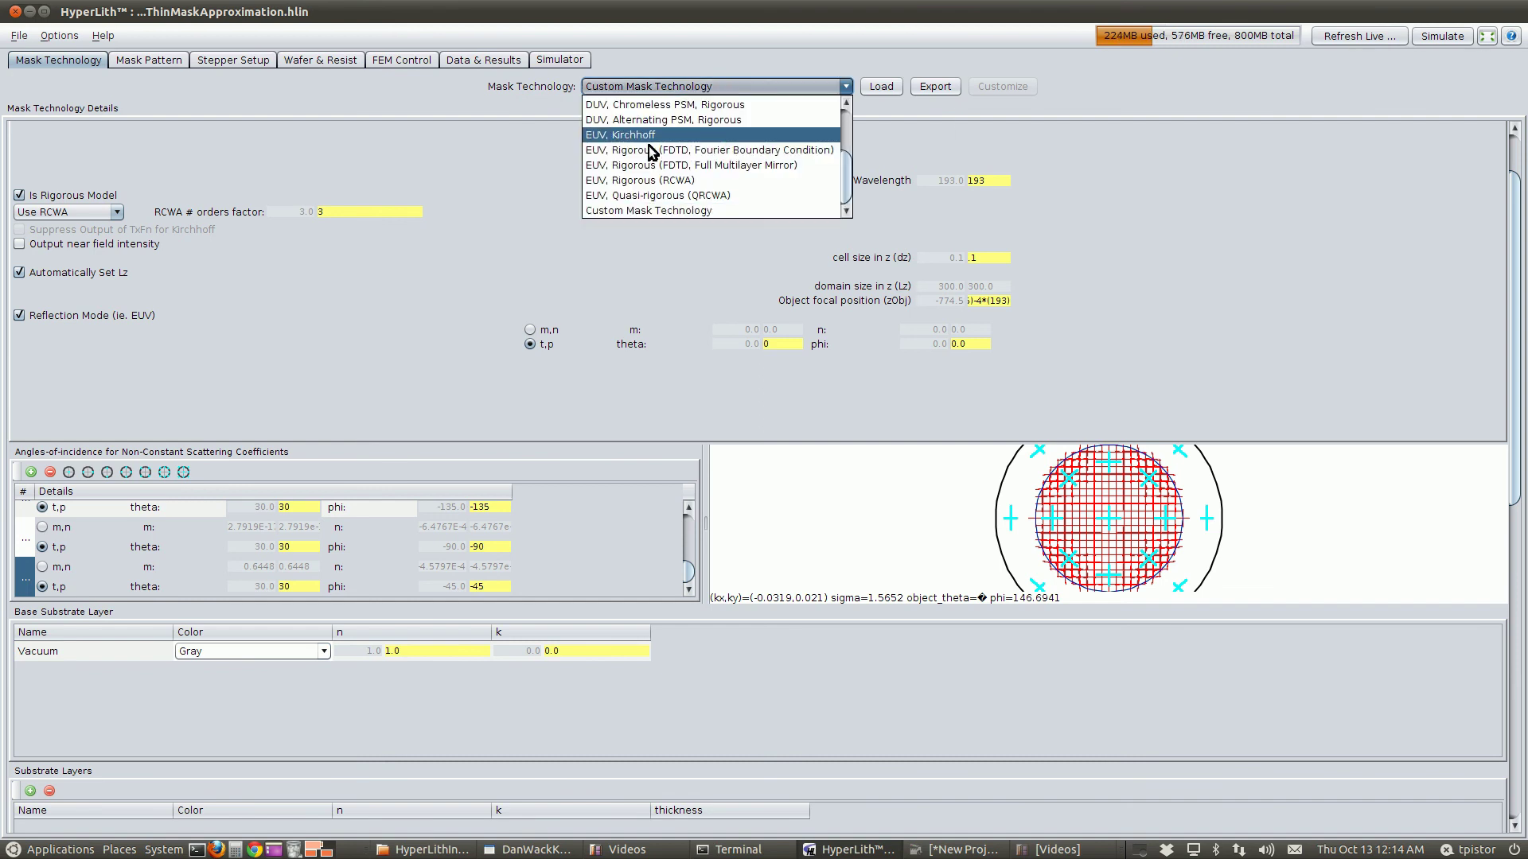
left_click(713, 135)
double_click(276, 131)
type("193")
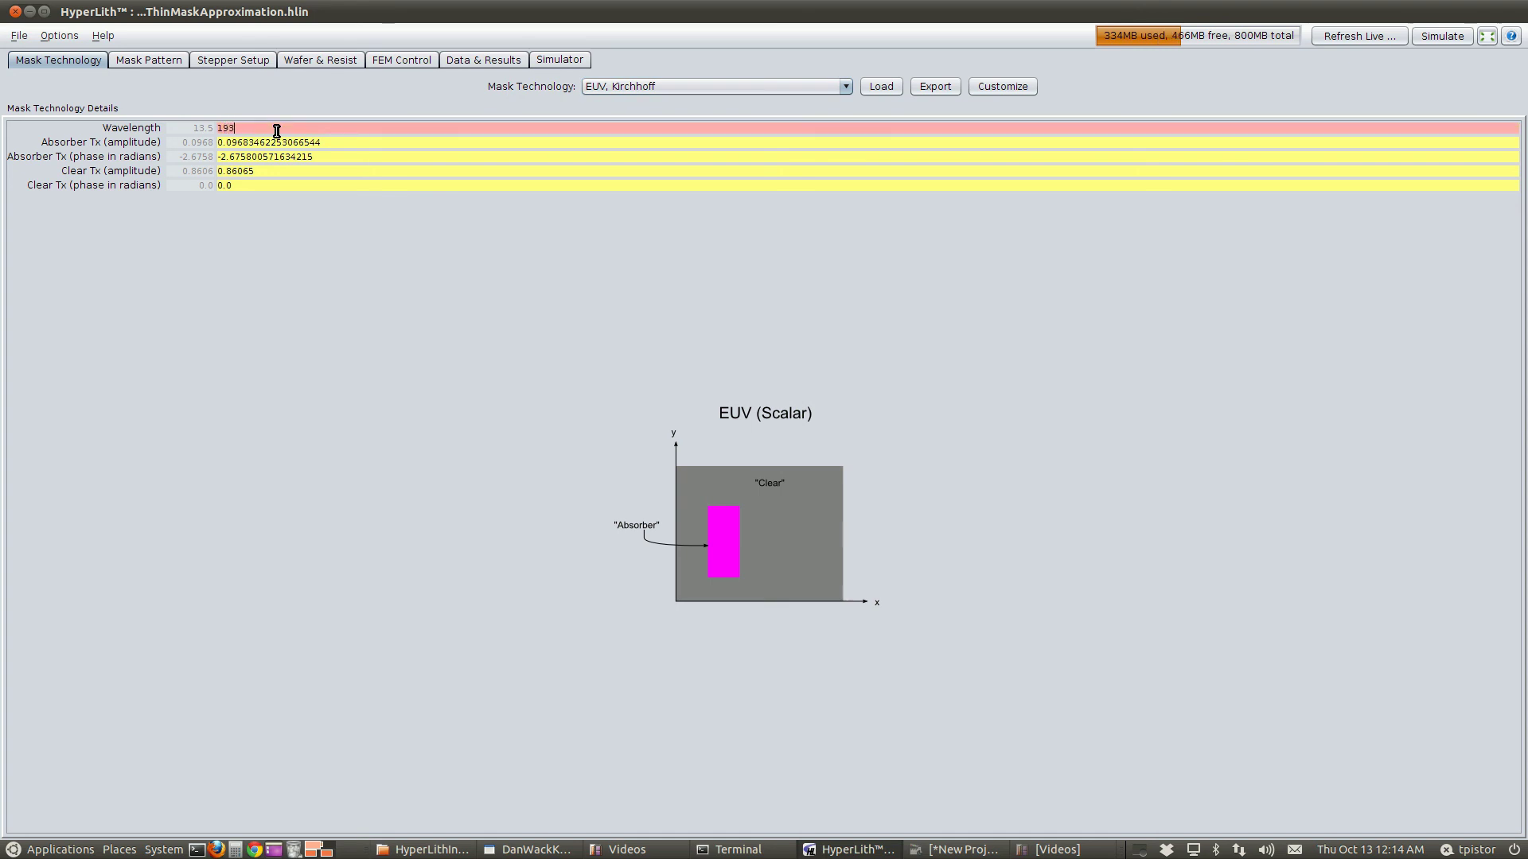
key("Tab")
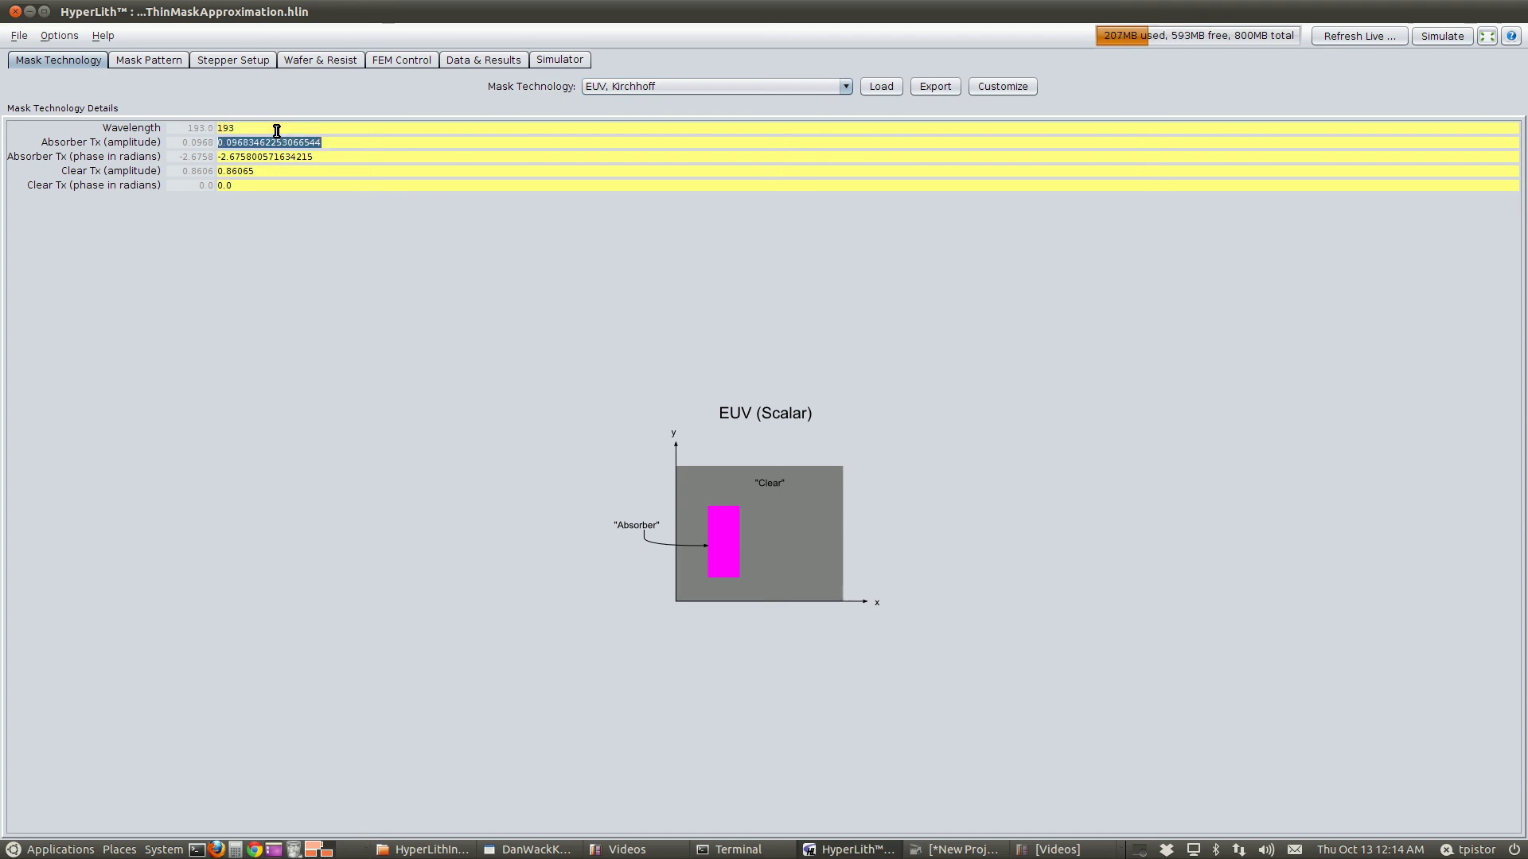
type("1")
key("Tab")
type("0")
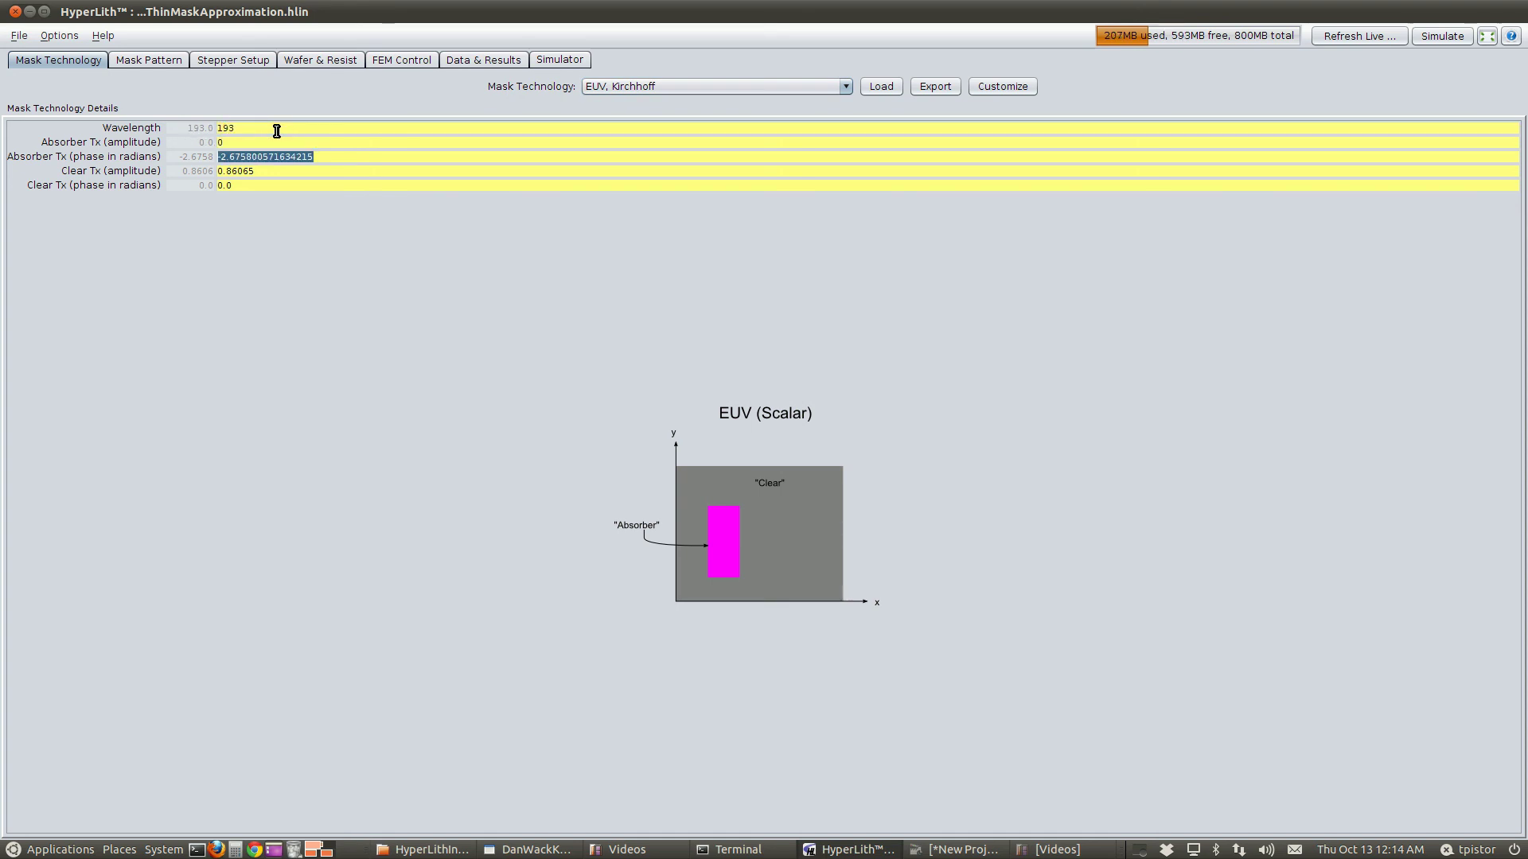
key("Tab")
type("1")
key("Tab")
key("Tab")
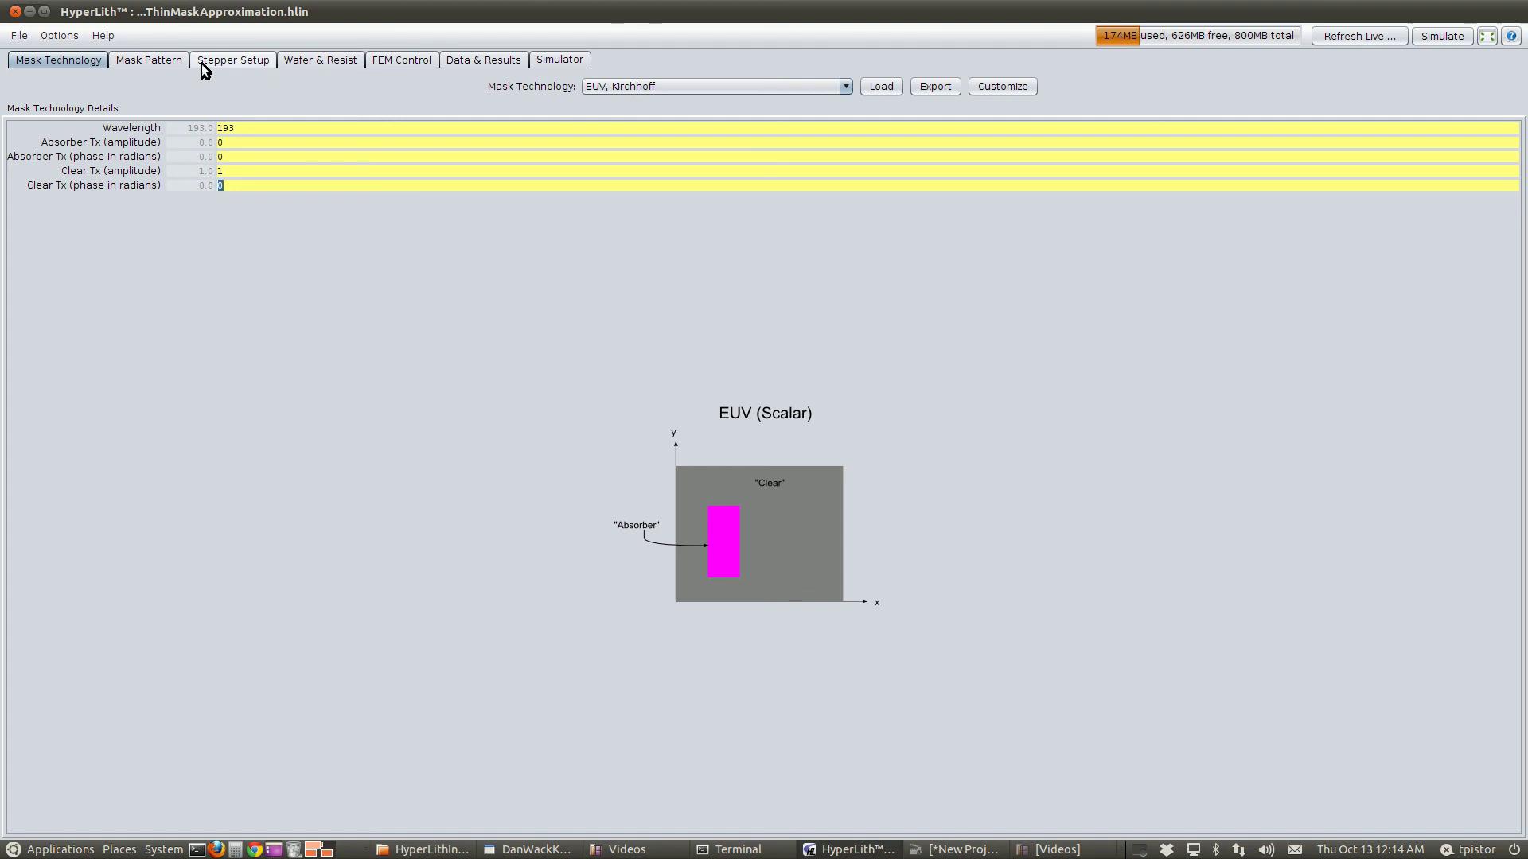
left_click(1442, 36)
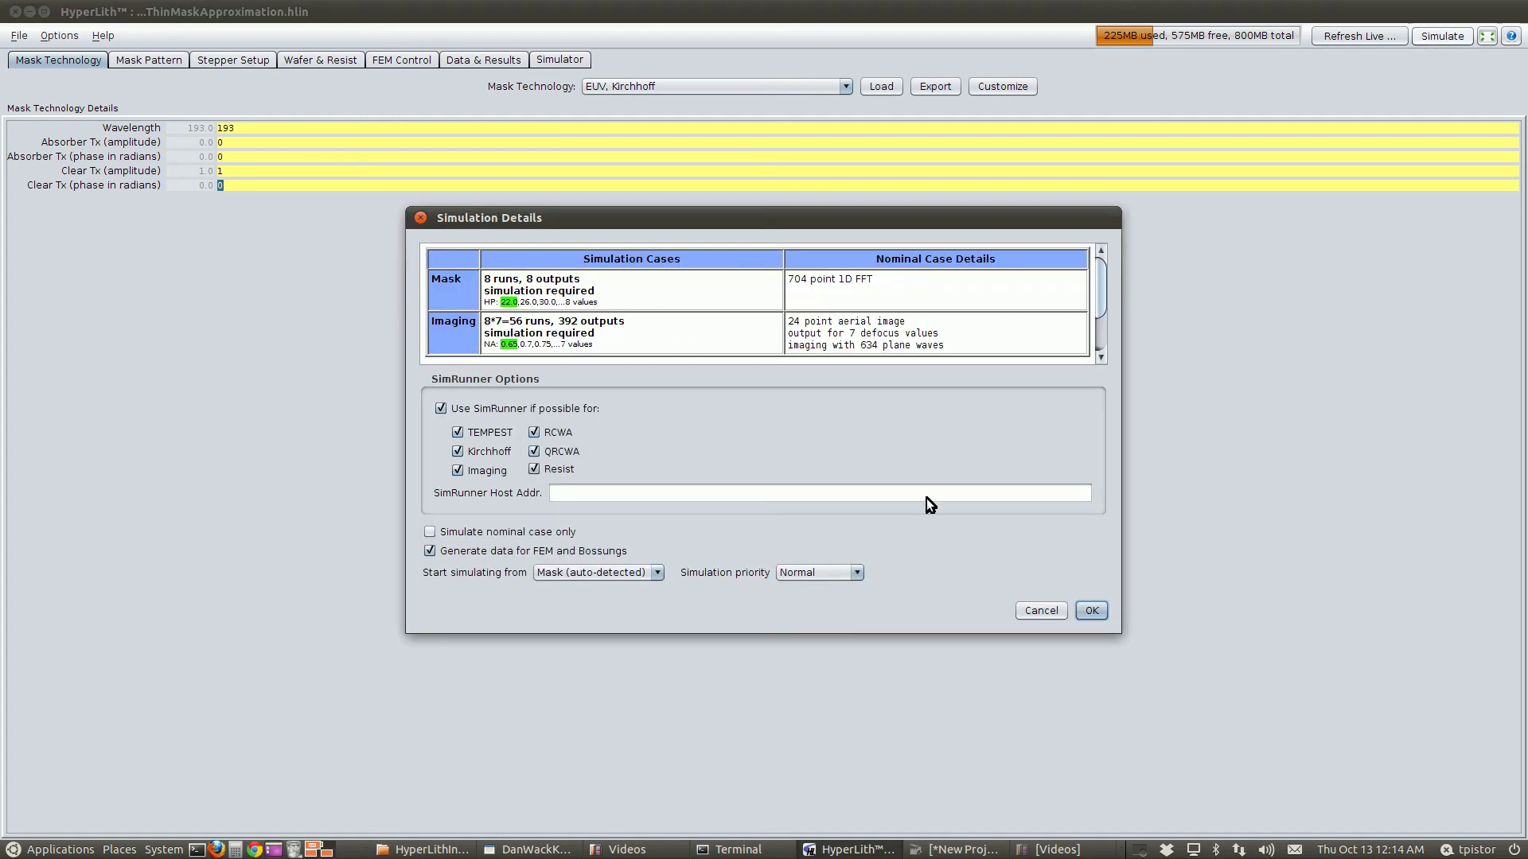
Start the 56-run thin-mask simulation, follow its log, then pick a File menu command
left_click(1091, 612)
left_click(561, 60)
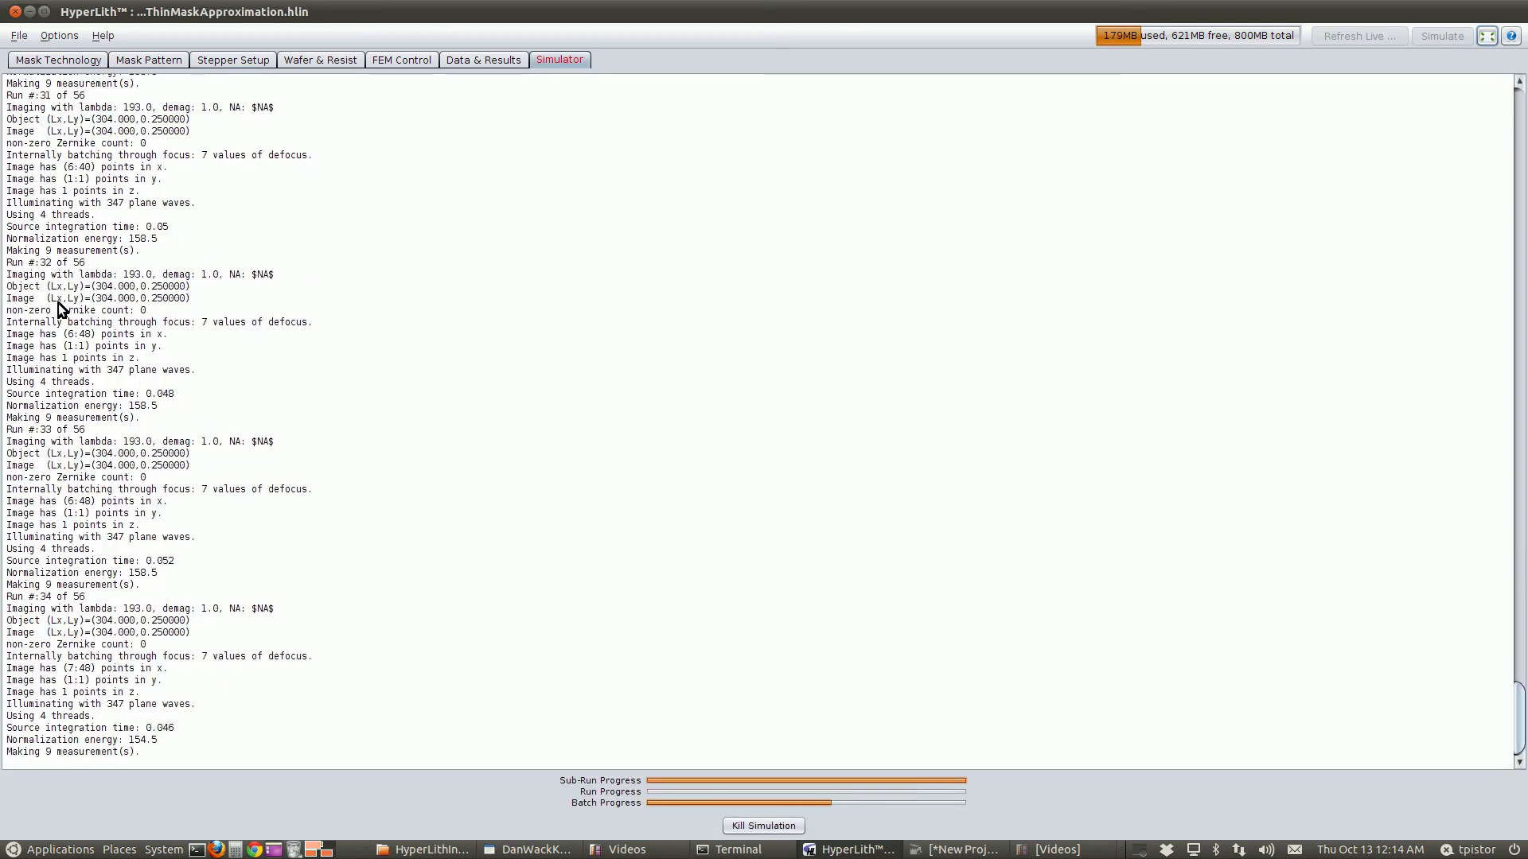
left_click(23, 39)
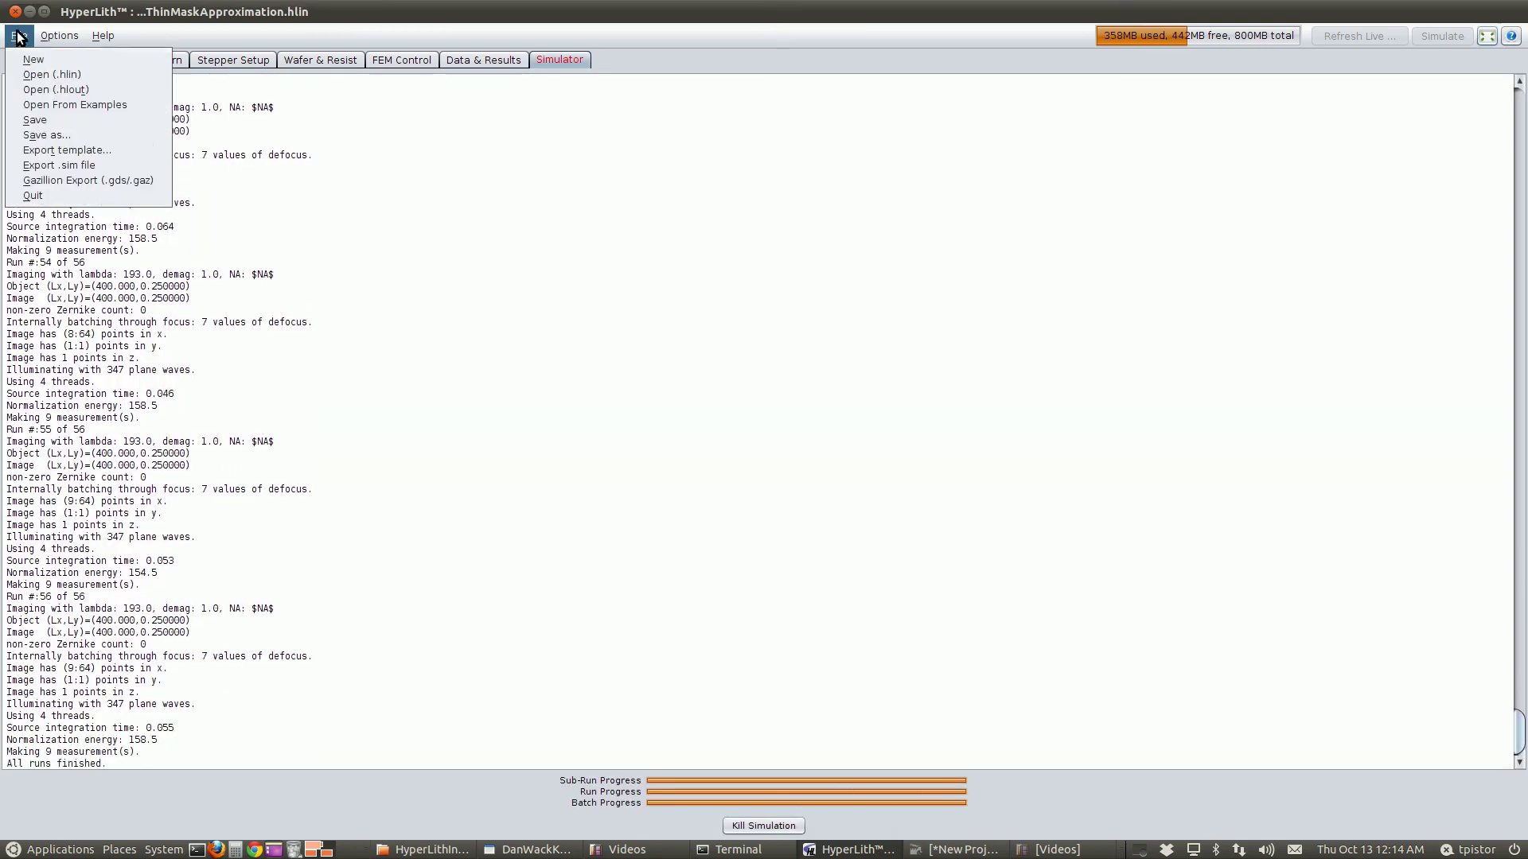
left_click(38, 122)
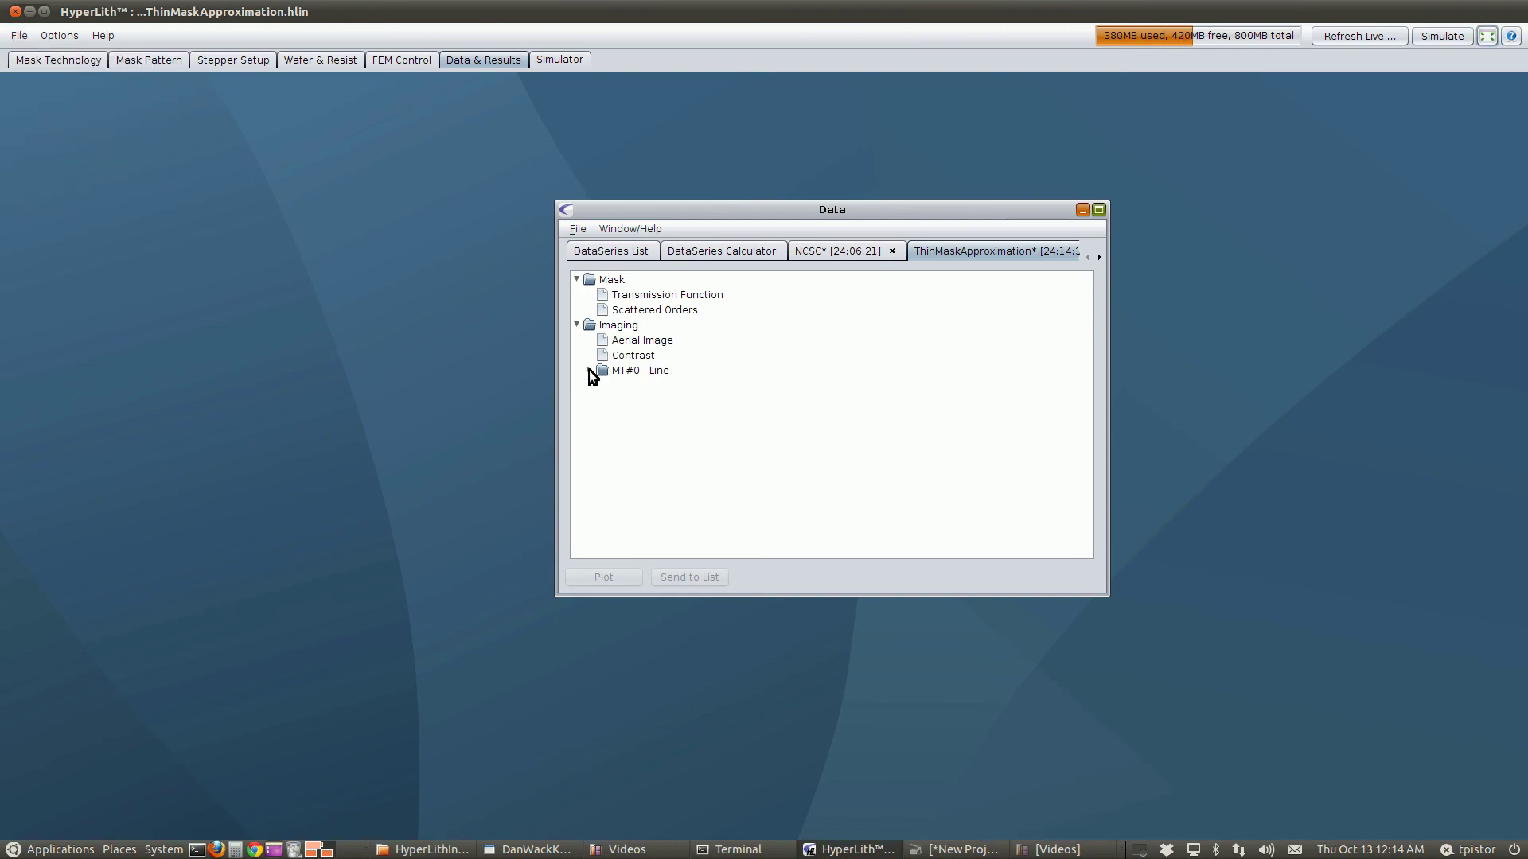
double_click(619, 361)
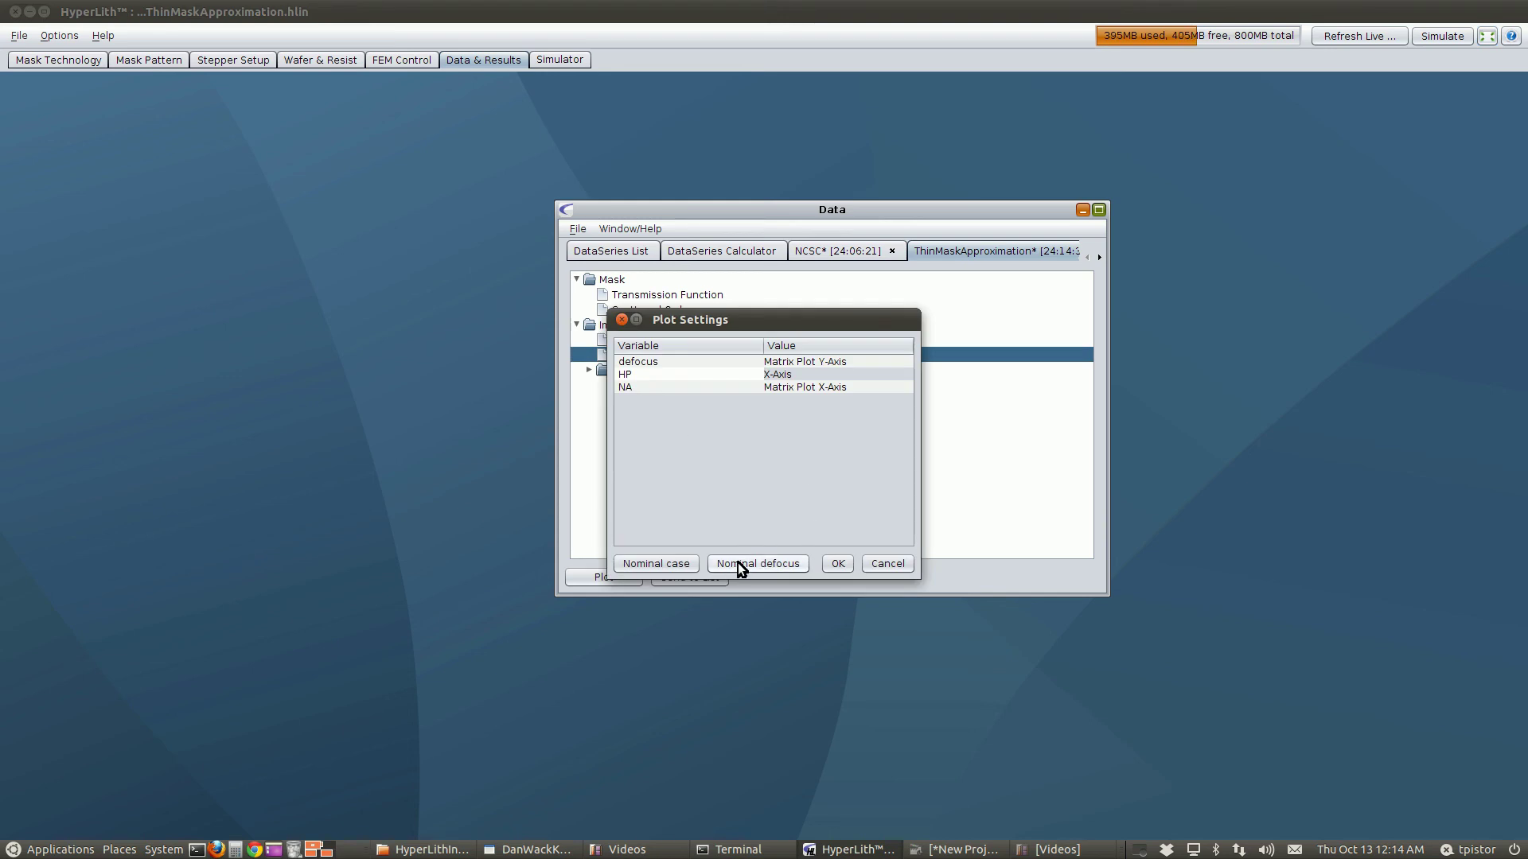
left_click(737, 562)
left_click(838, 563)
left_click(488, 84)
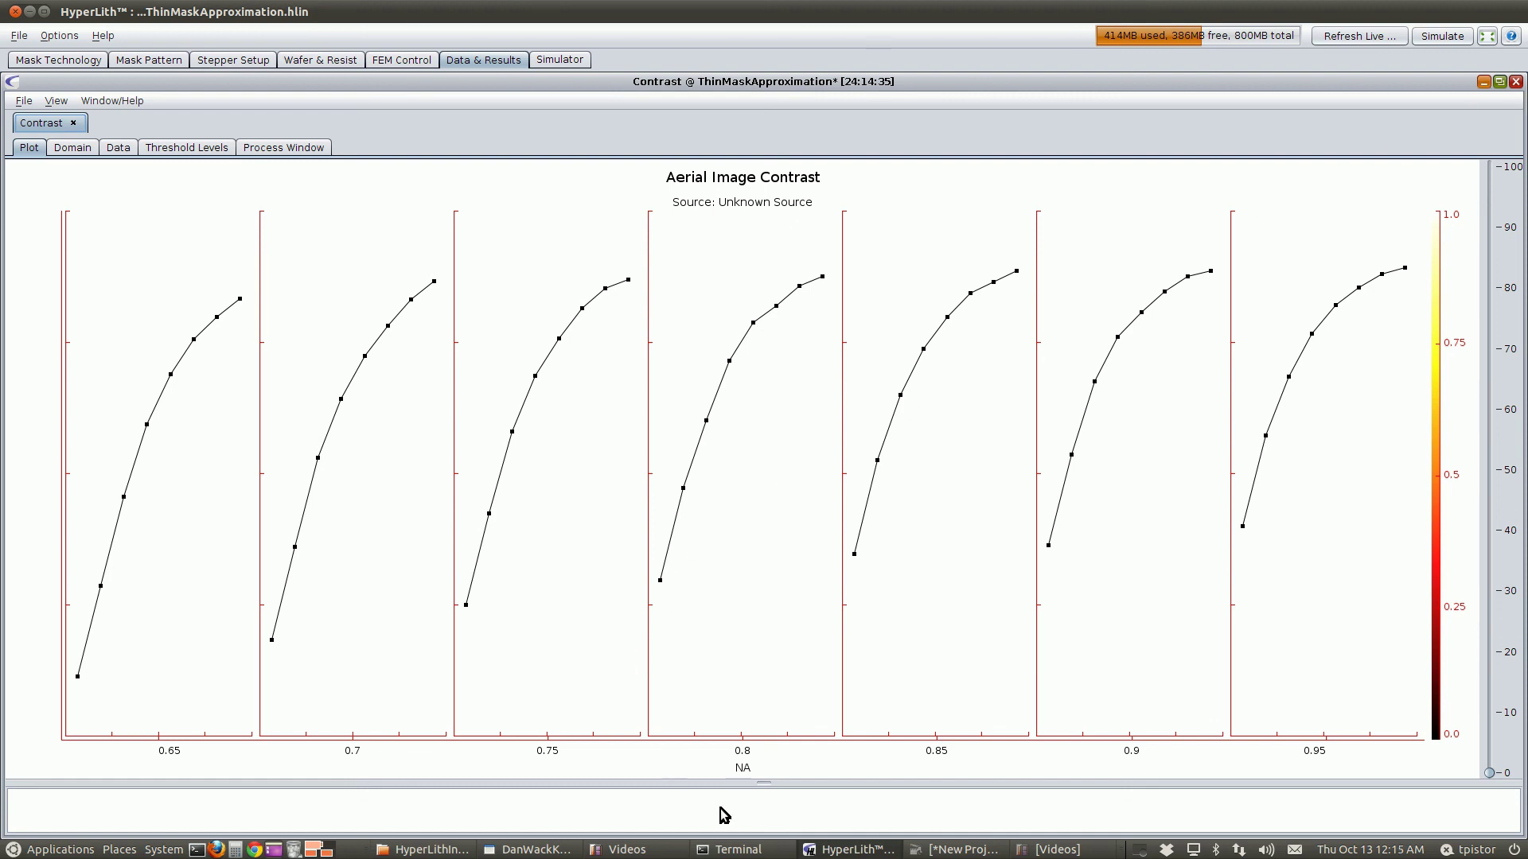
left_click(1516, 81)
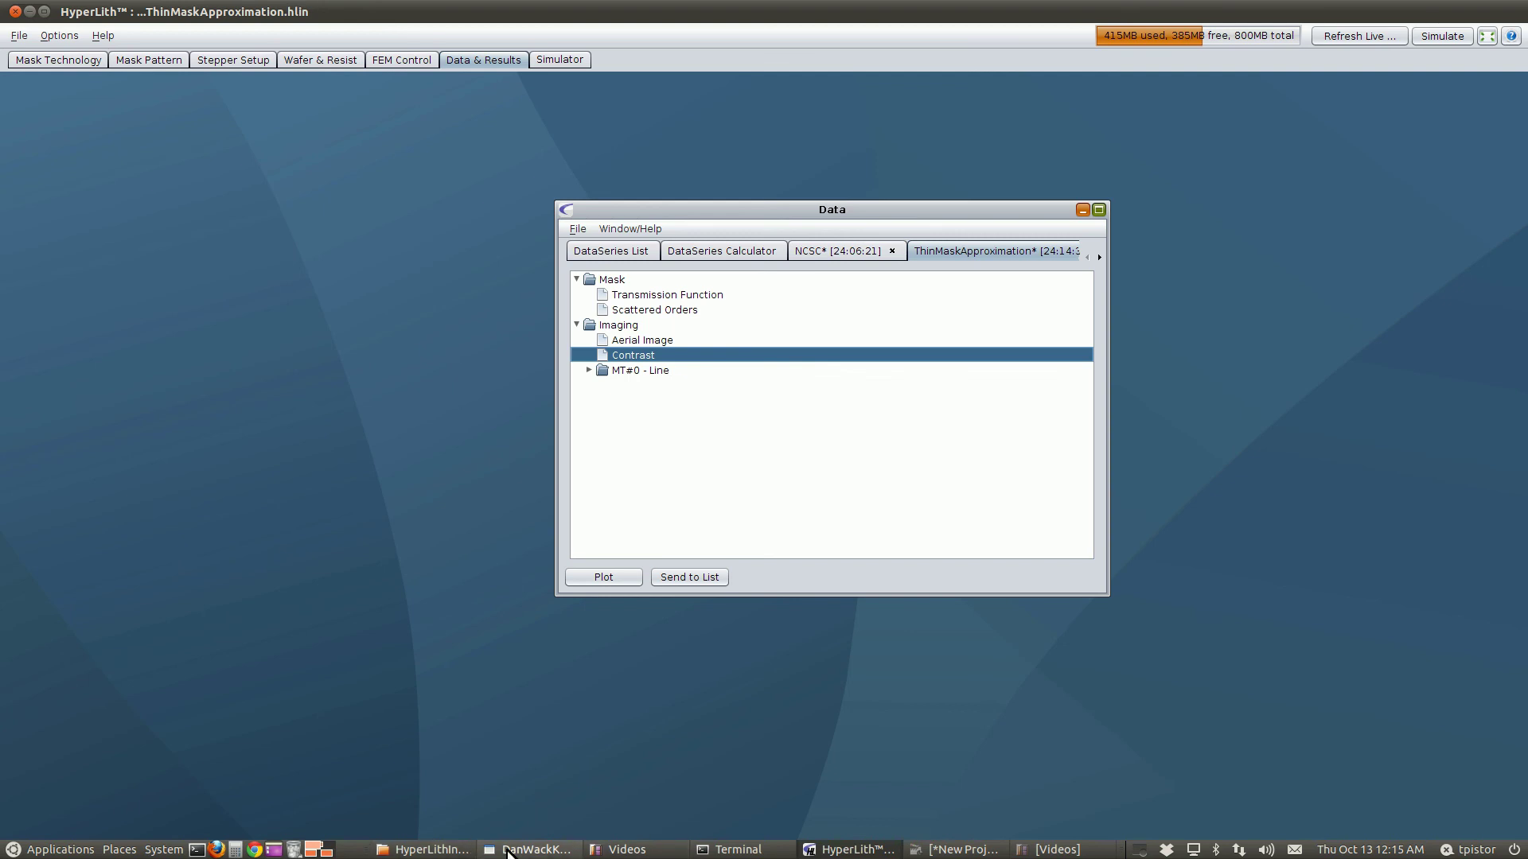
left_click(532, 849)
scroll(1047, 433, "down", 2)
scroll(1047, 434, "down", 5)
scroll(1047, 434, "down", 5)
scroll(1047, 433, "down", 3)
scroll(1046, 434, "down", 3)
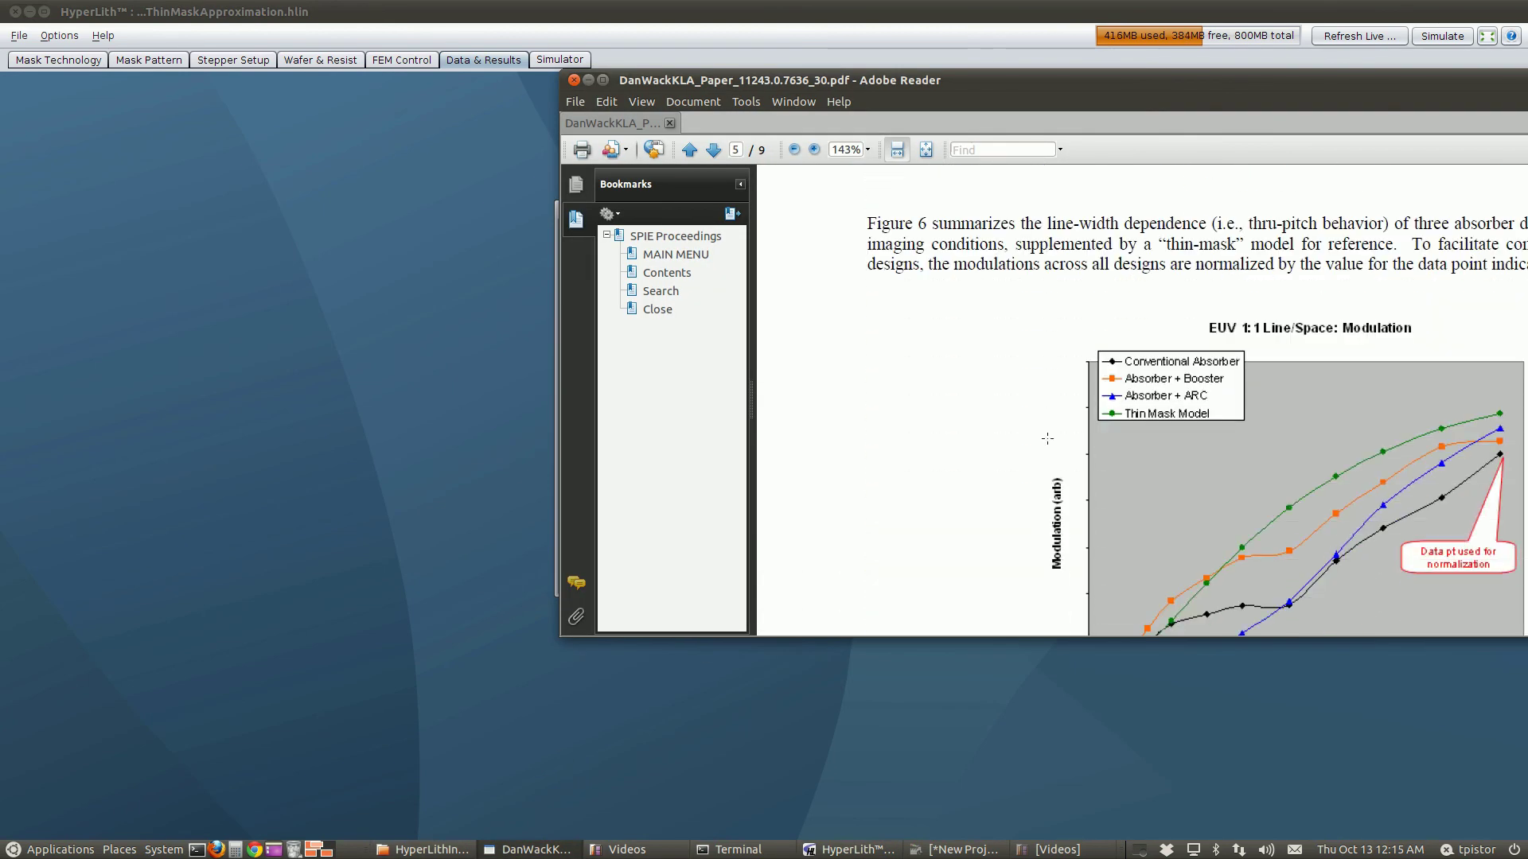
scroll(1048, 439, "down", 3)
scroll(1048, 439, "down", 3)
scroll(1060, 457, "up", 3)
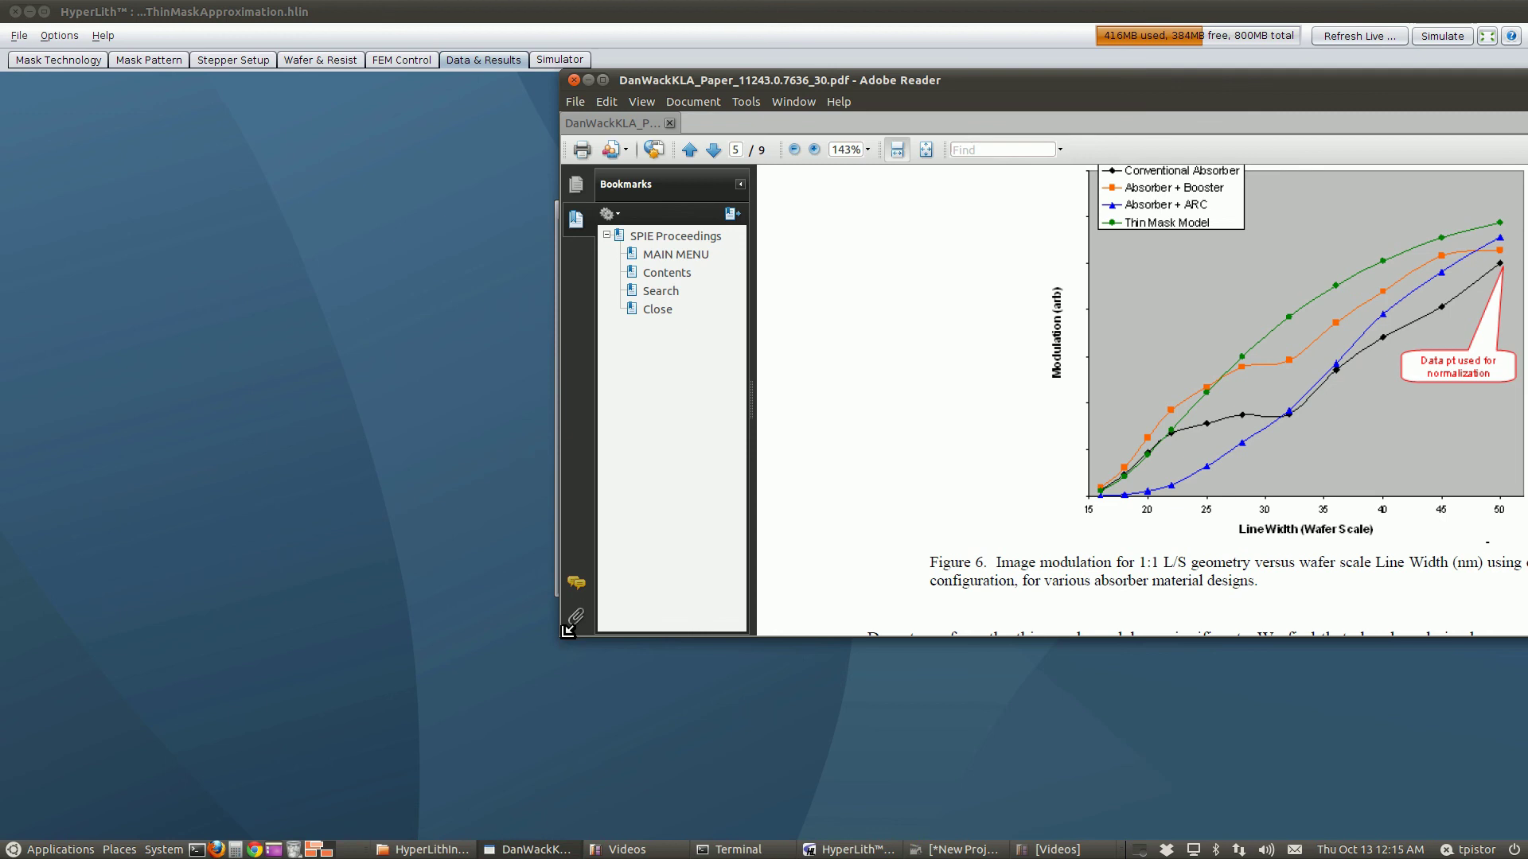
left_click_drag(561, 637, 221, 719)
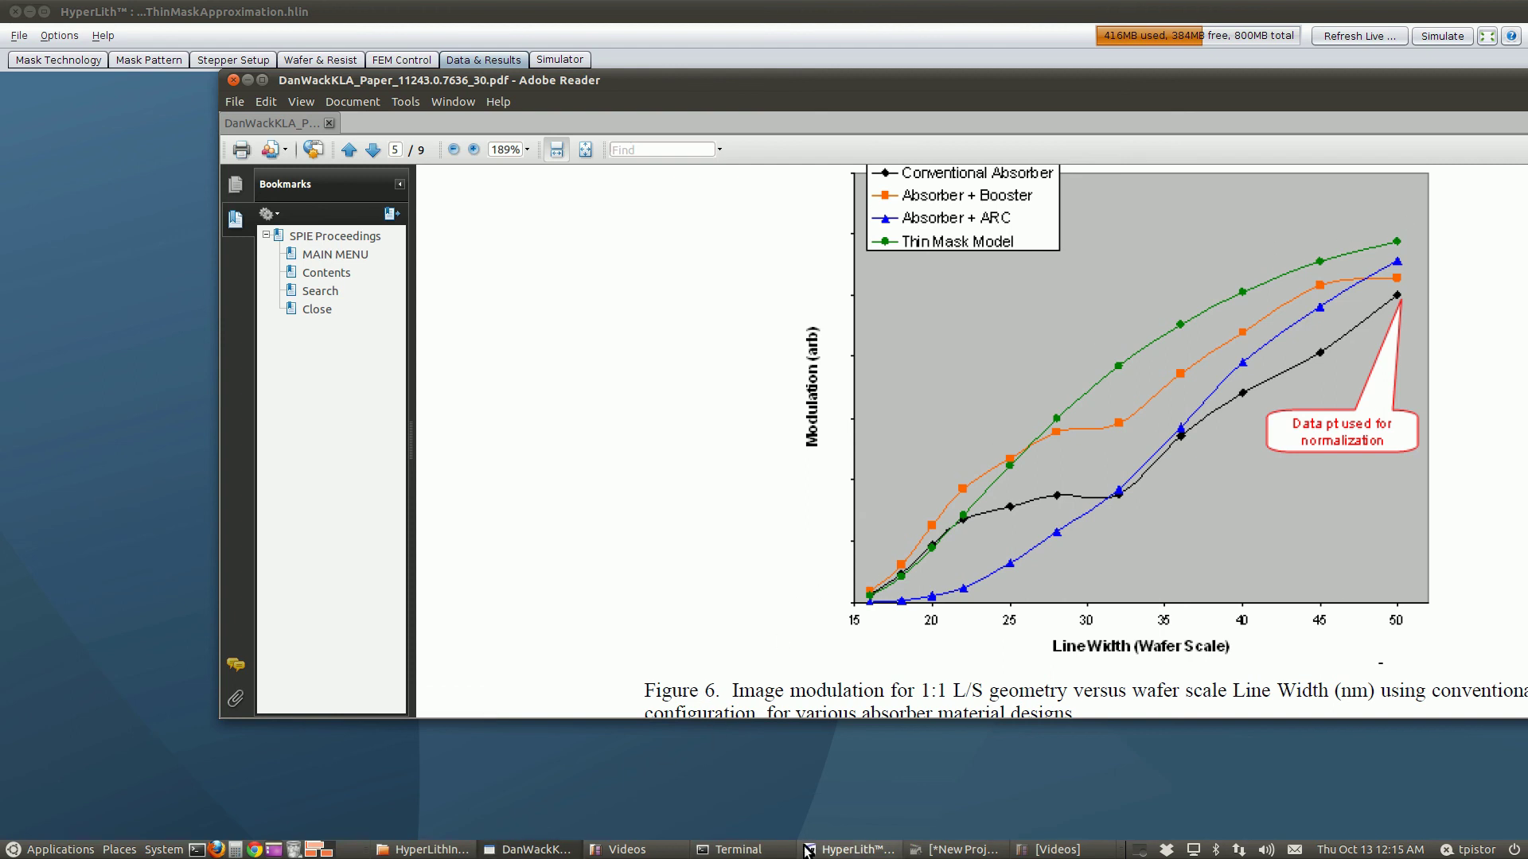
left_click(850, 849)
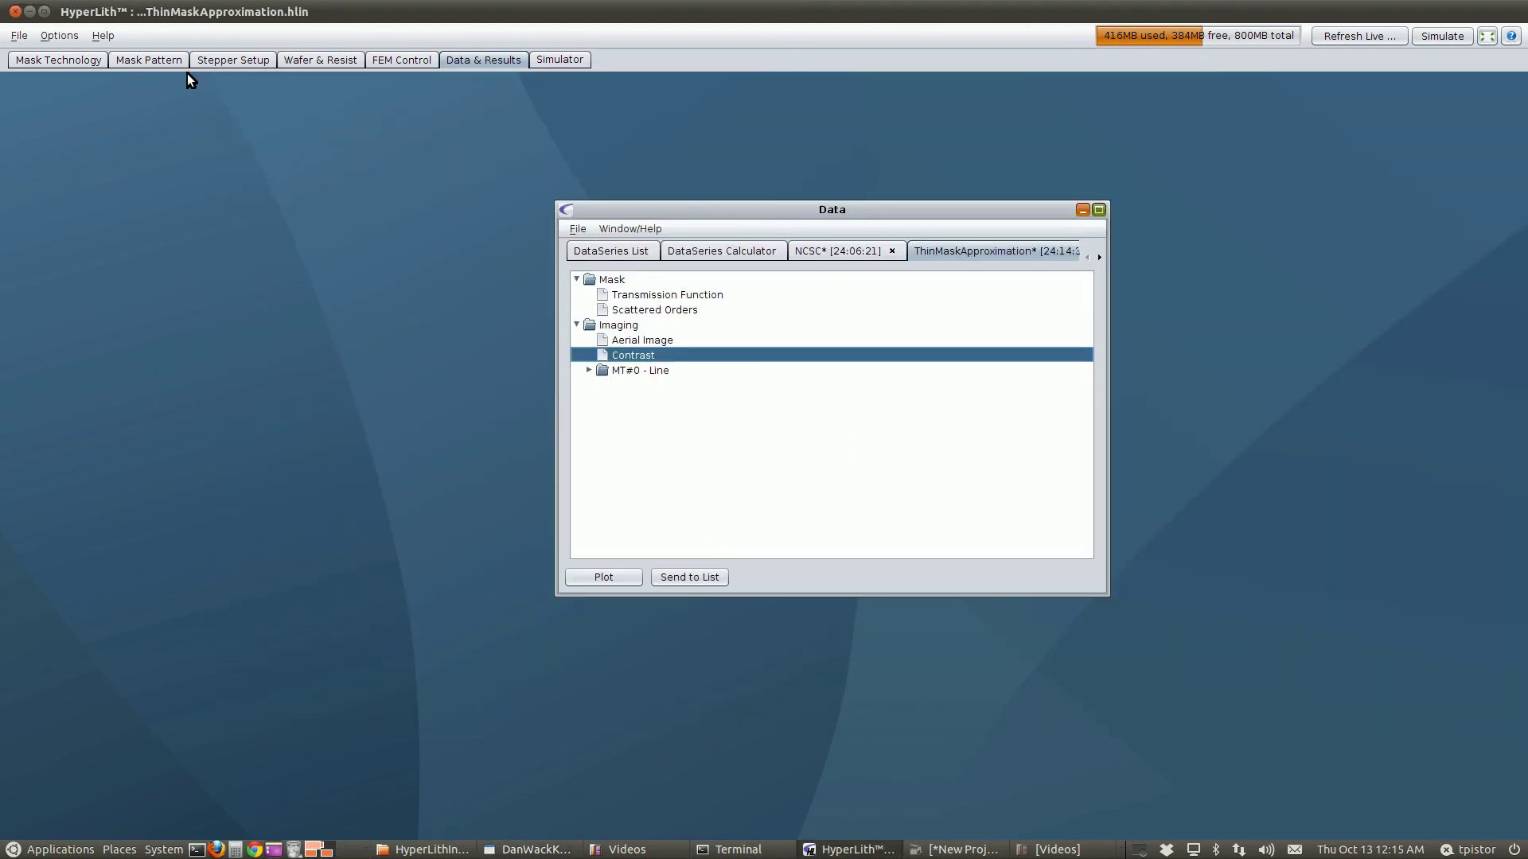
Set HP to a discrete range of 16–48 in steps of 4 (nine runs) and open simulation details
left_click(135, 61)
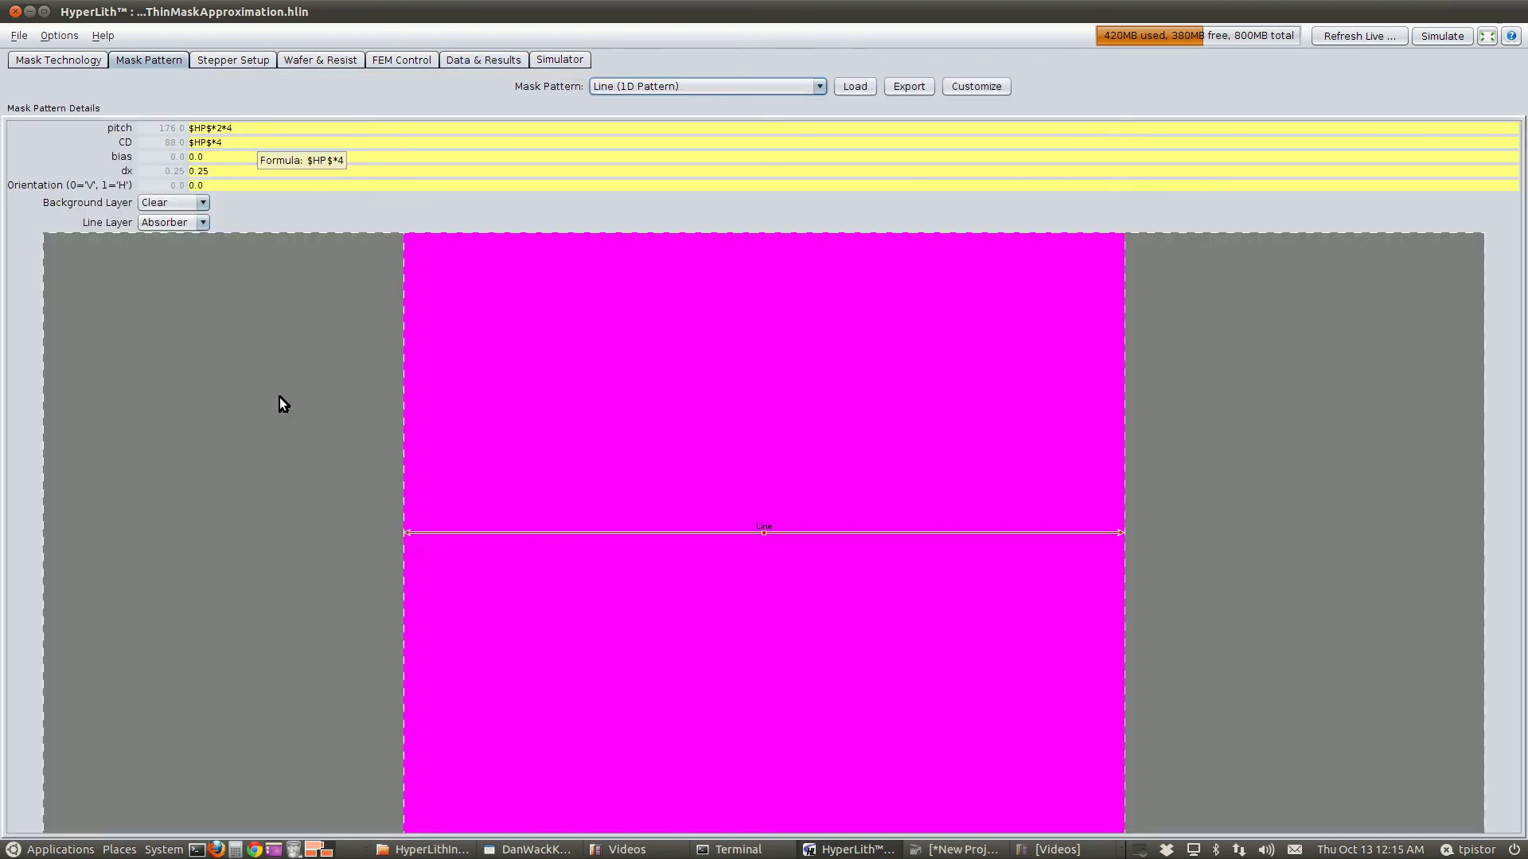
left_click(1486, 36)
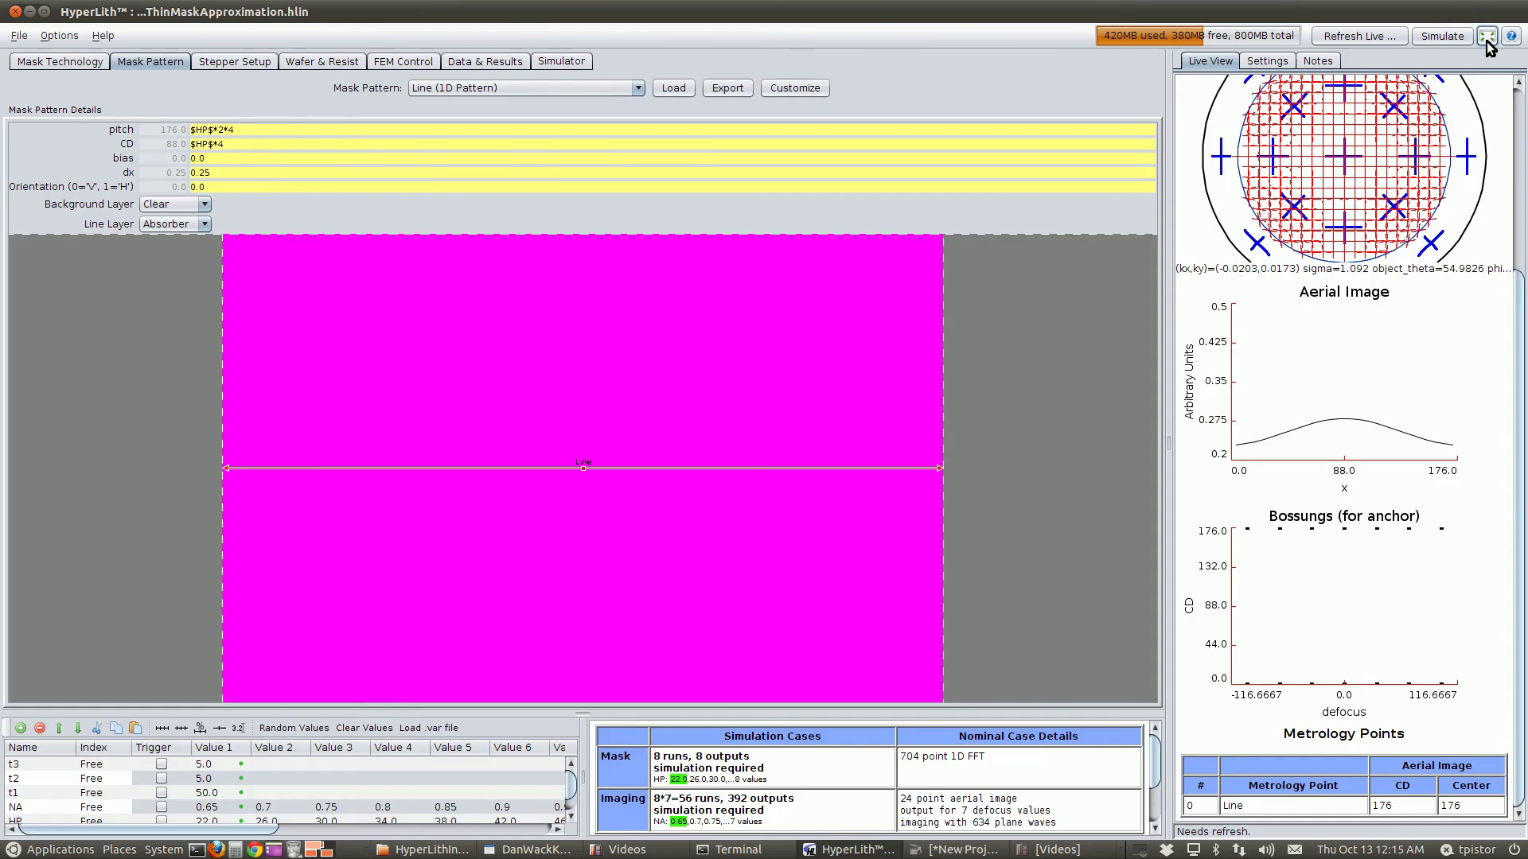
scroll(103, 782, "down", 1)
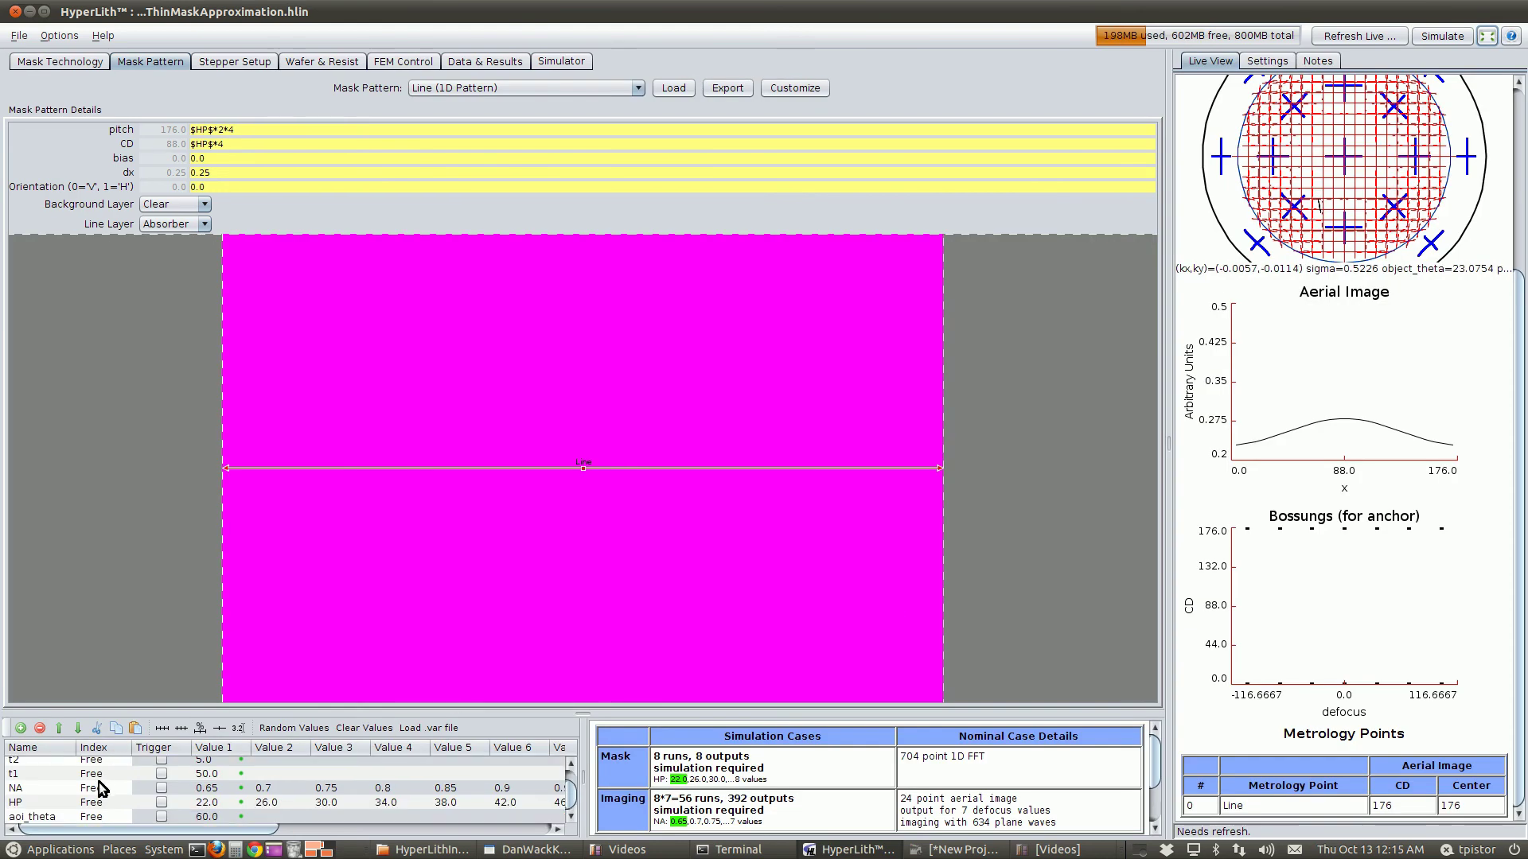
left_click(42, 802)
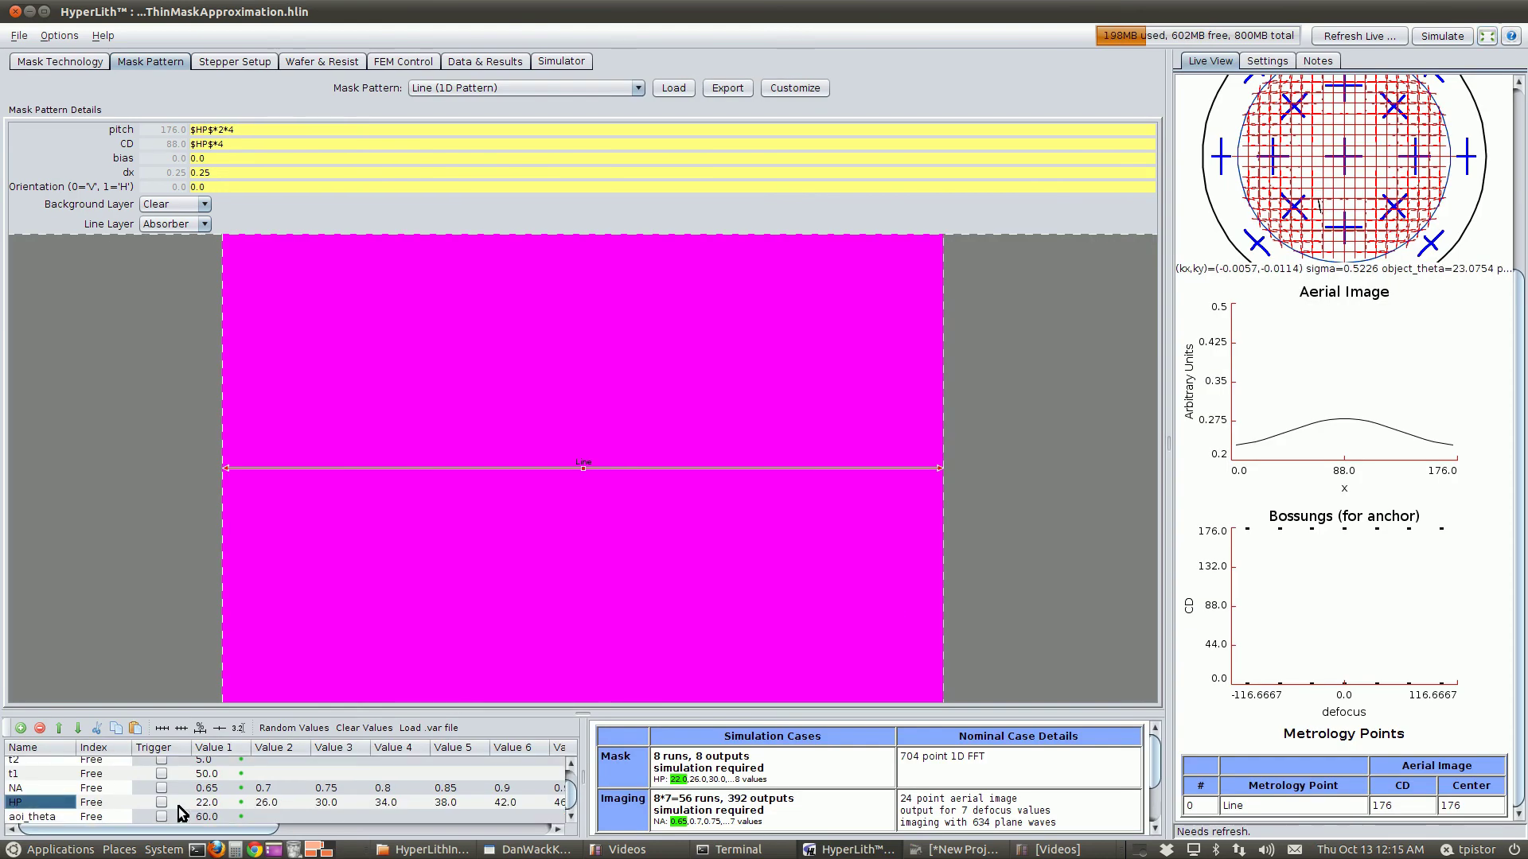
left_click(164, 727)
key("Tab")
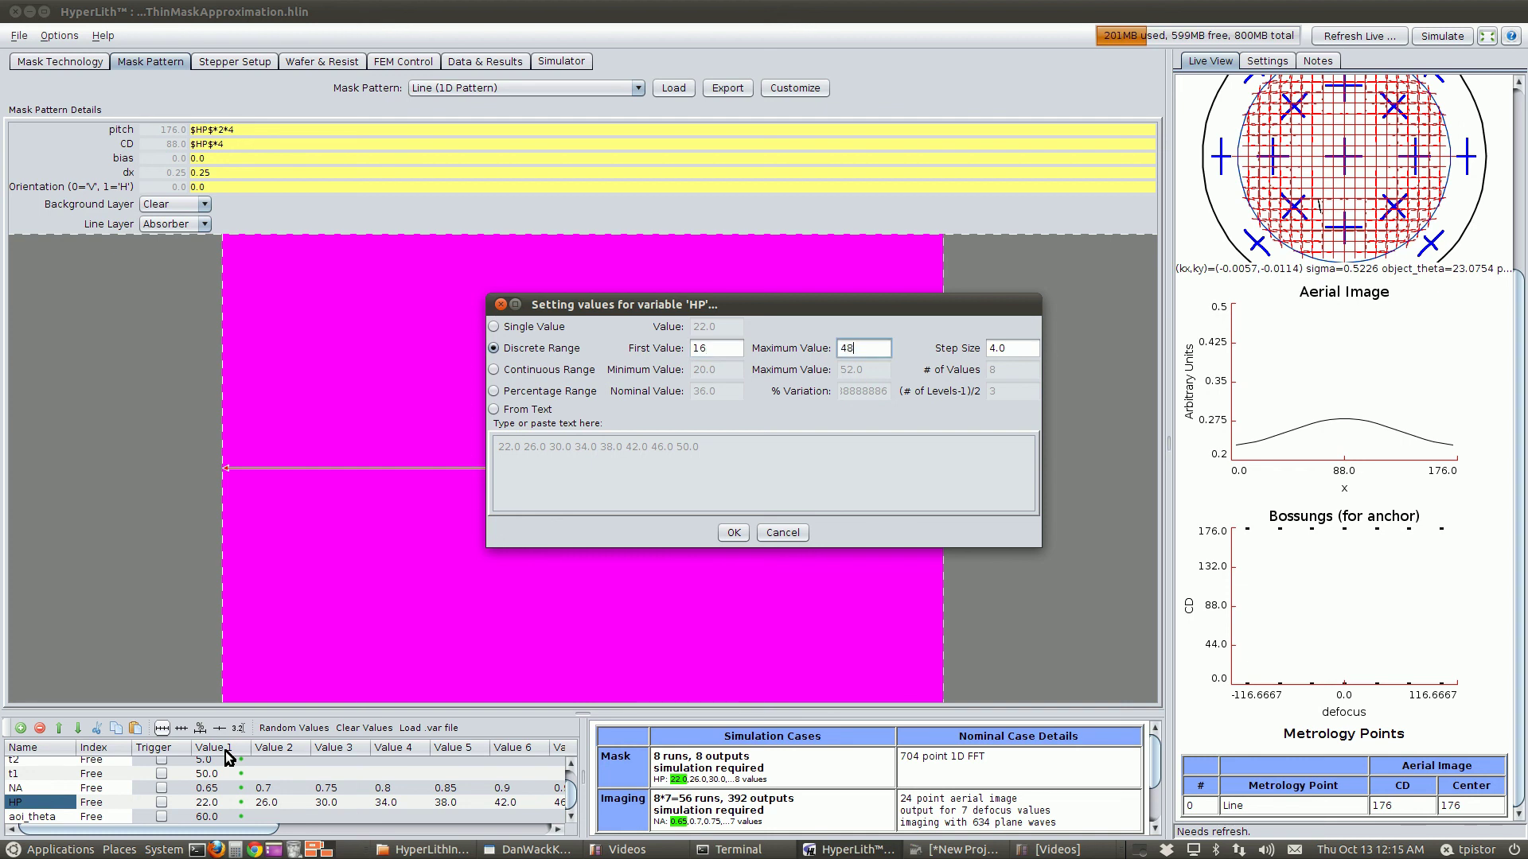
key("Tab")
key("Return")
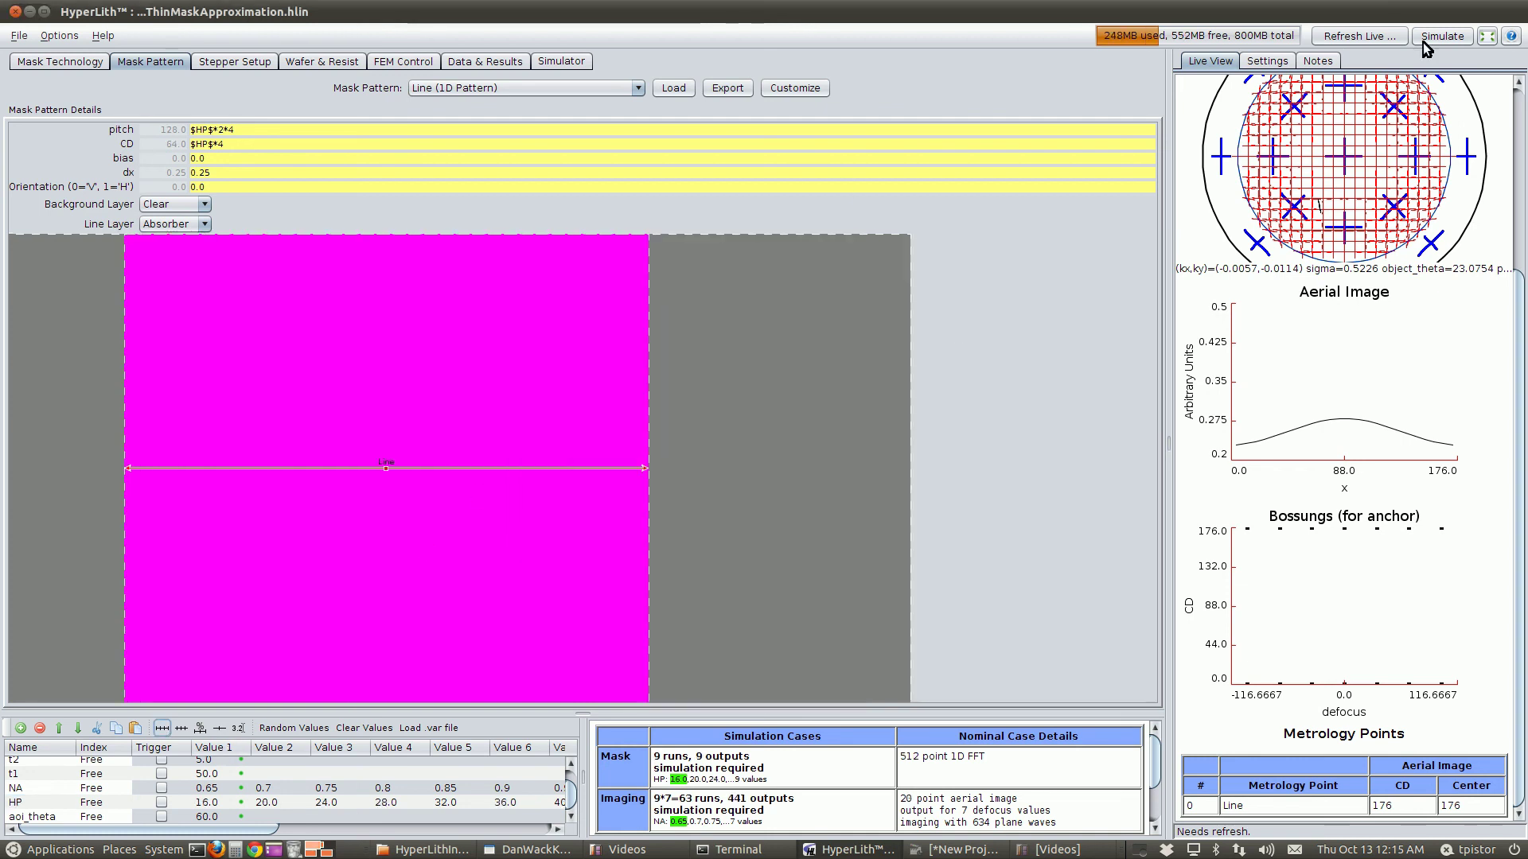
left_click(1459, 39)
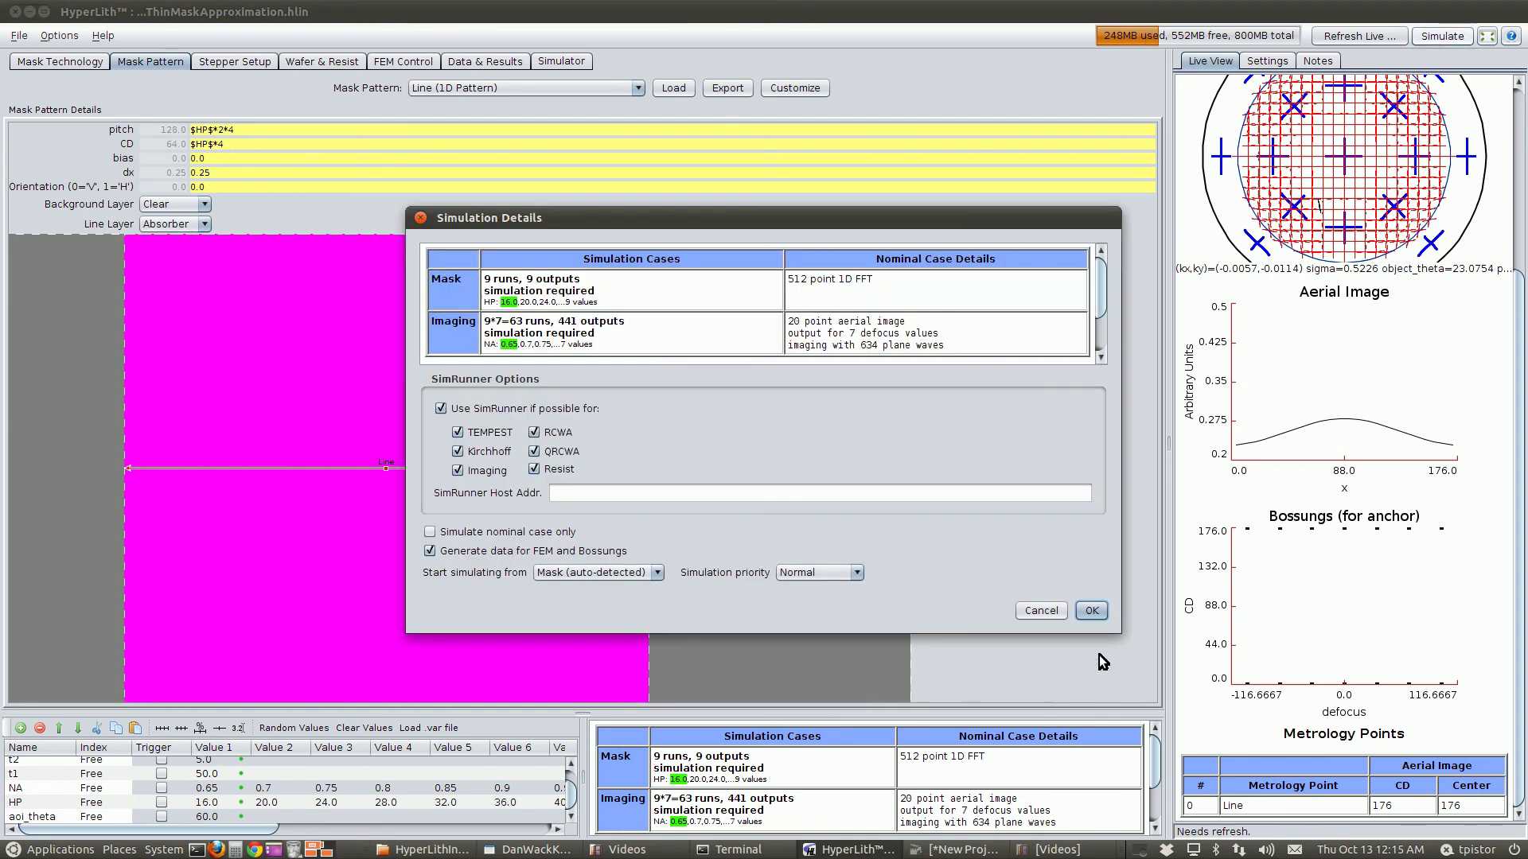
Launch the 9-run simulation and maximize the new ThinMaskApproximation results set
left_click(1091, 611)
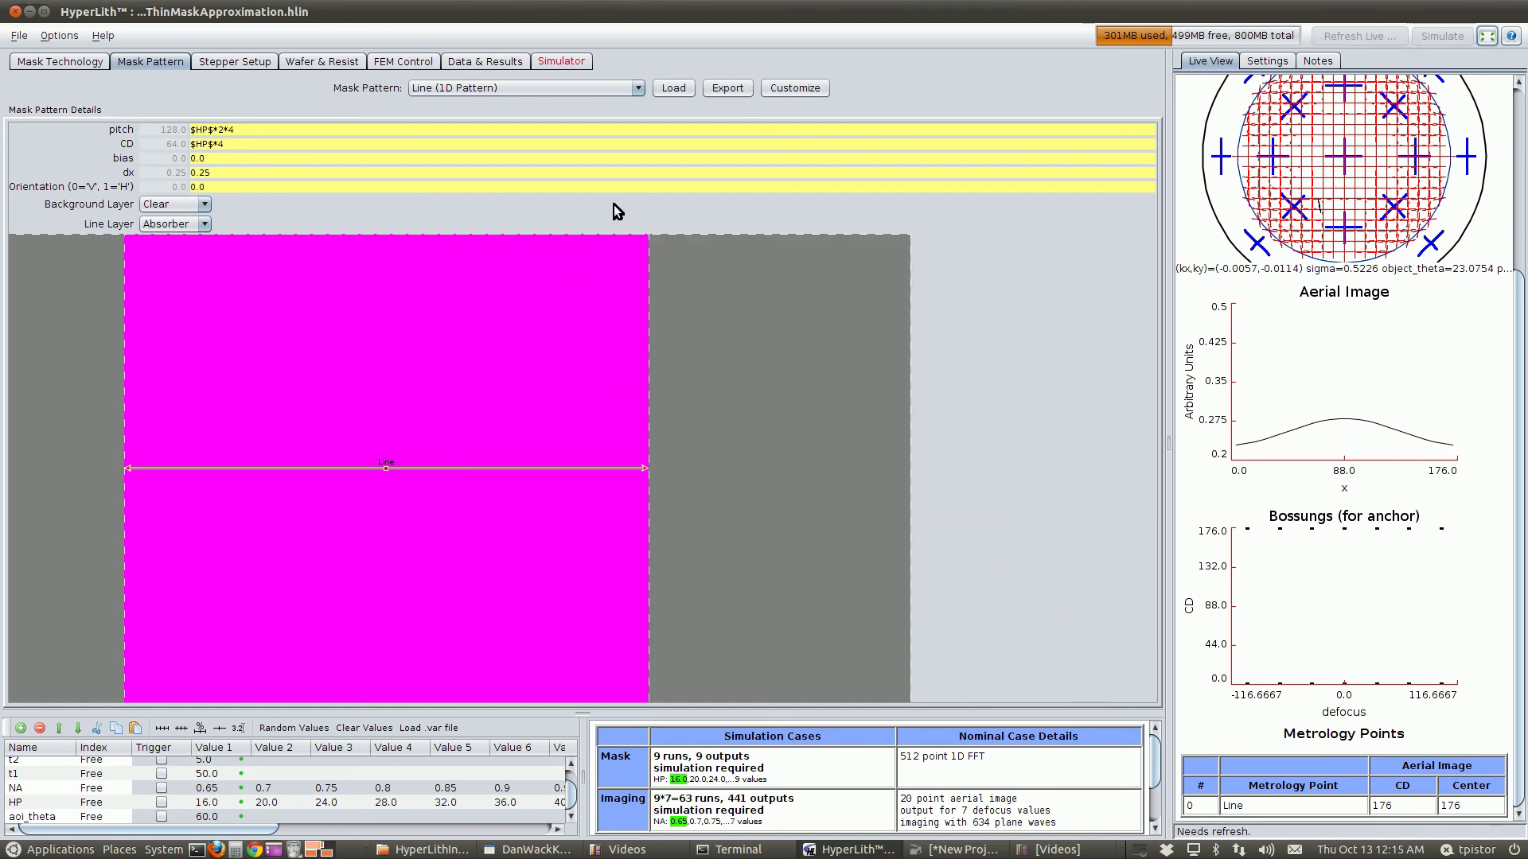
left_click(501, 62)
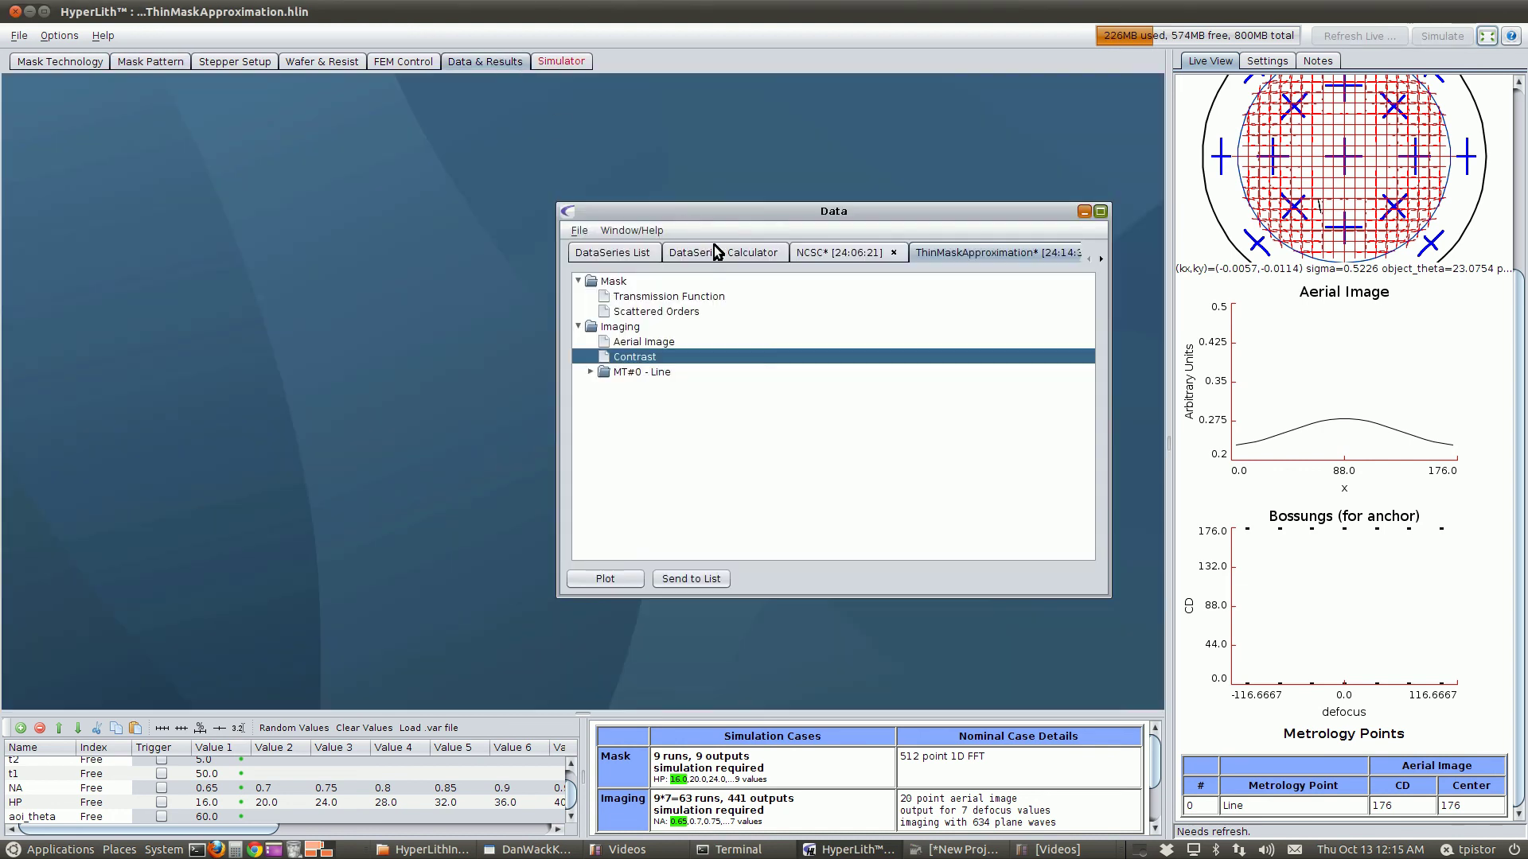
left_click_drag(756, 207, 425, 152)
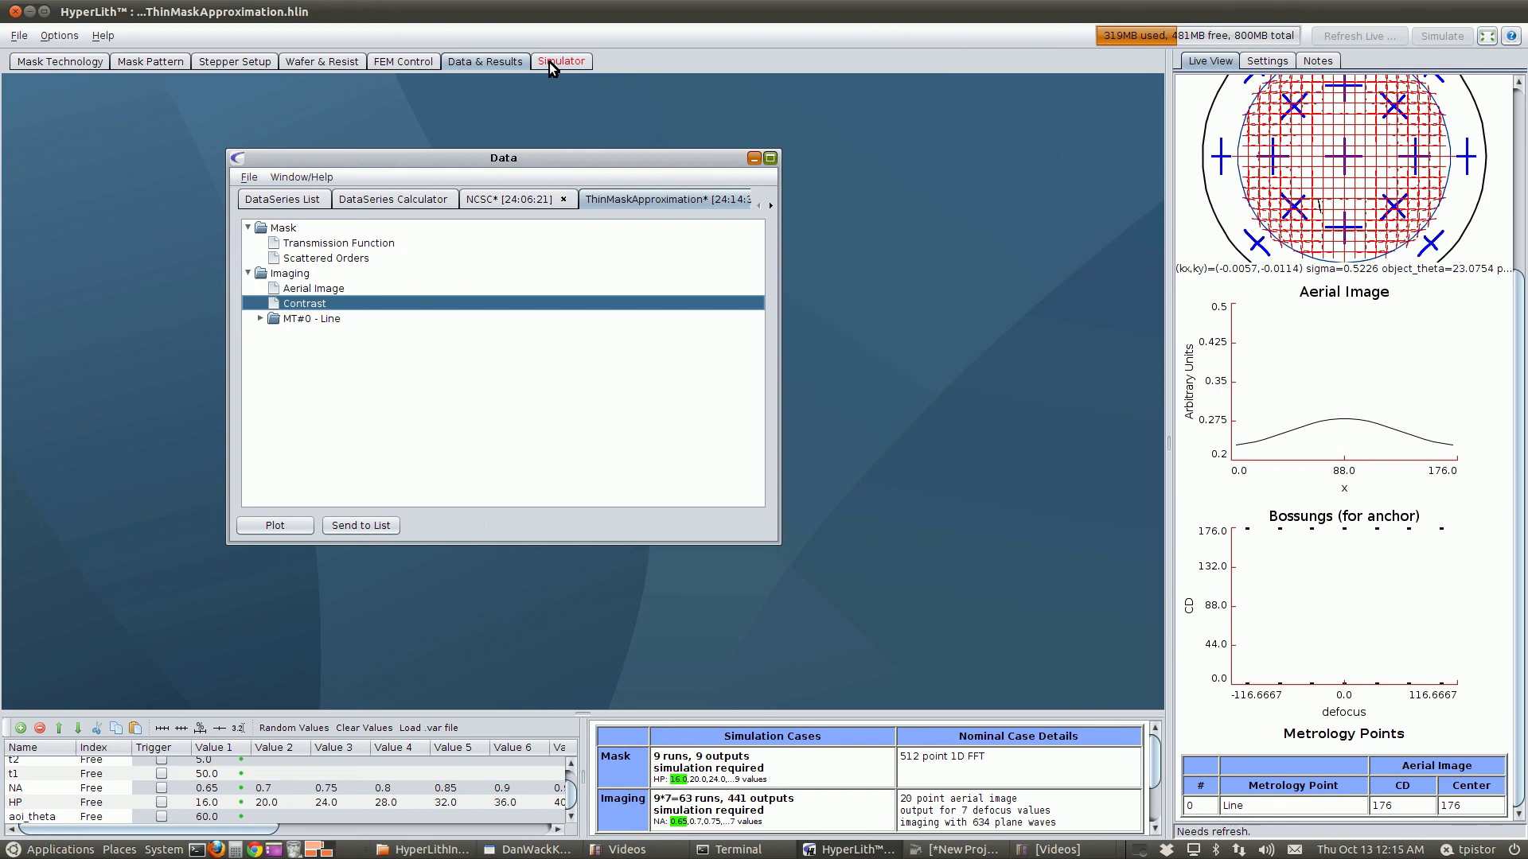
left_click(552, 61)
left_click(465, 70)
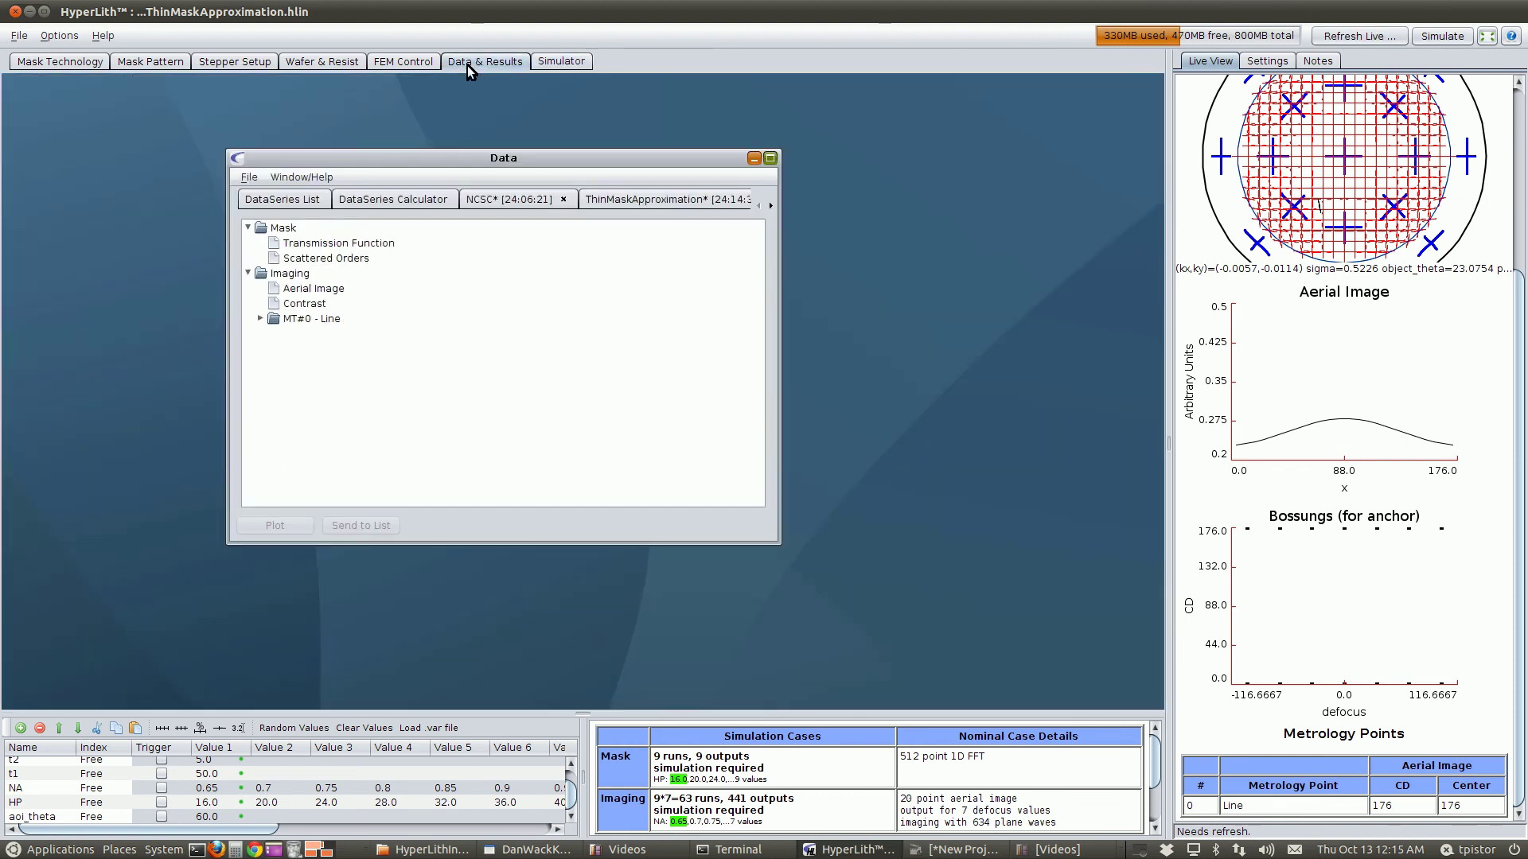
left_click(769, 206)
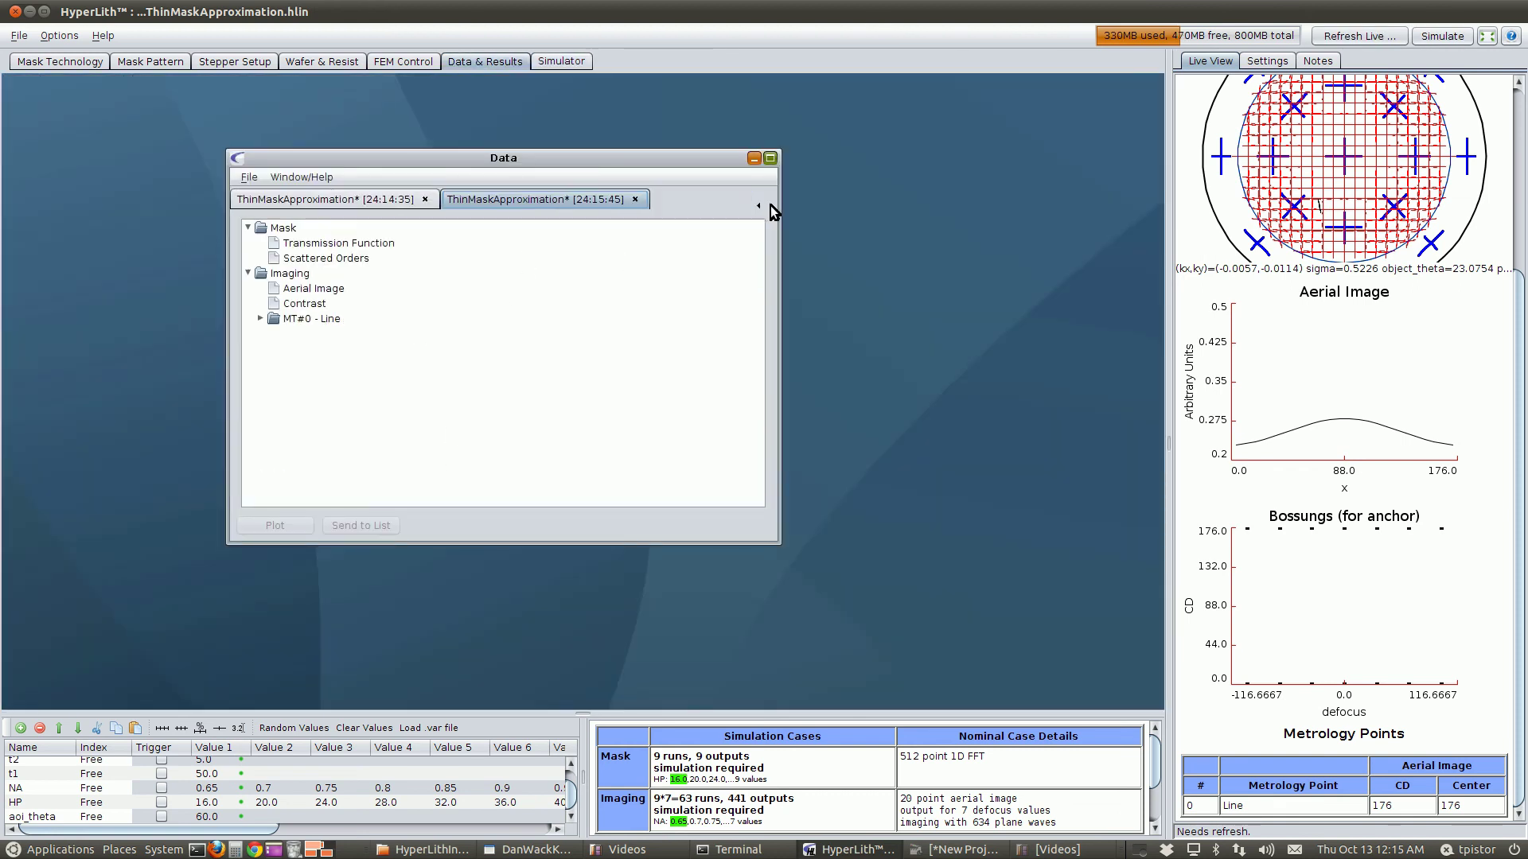
left_click(770, 160)
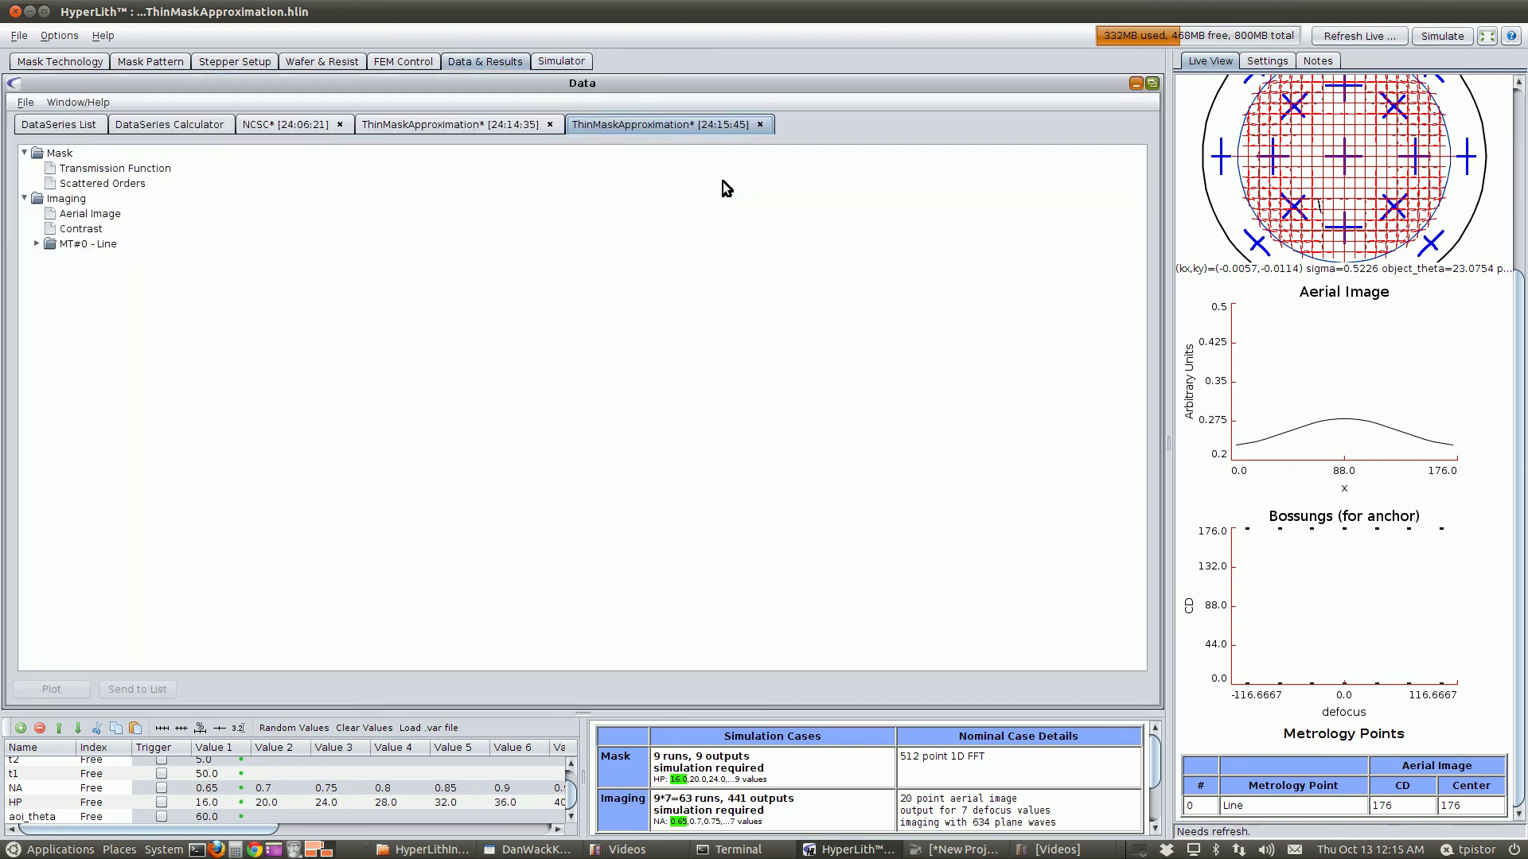
Plot Contrast across NA 0.65–0.95 at 0.0 defocus, then maximize and shorten the plot
left_click(82, 229)
left_click(51, 691)
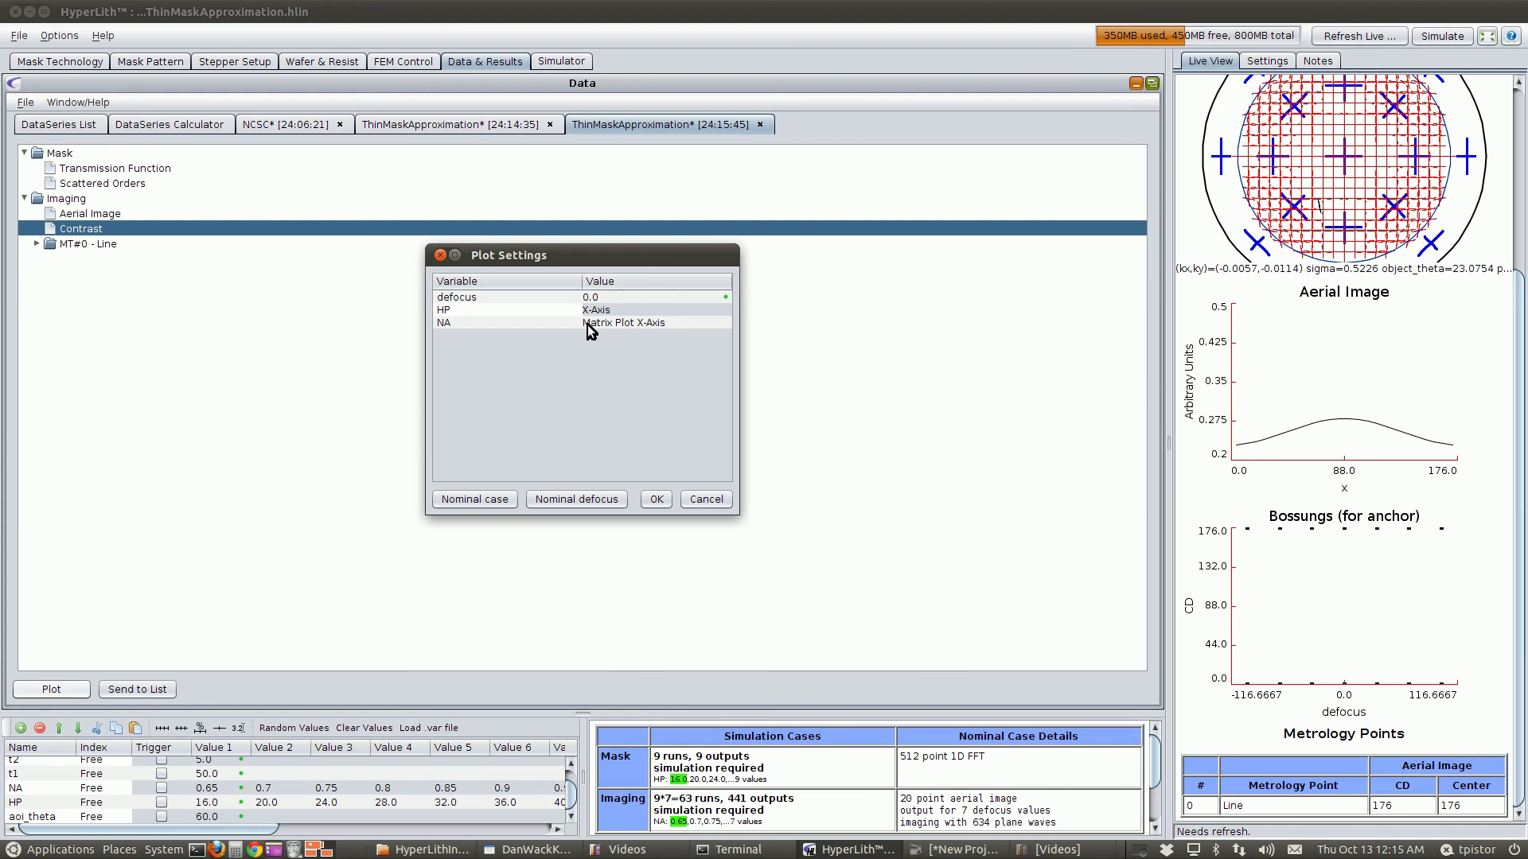
left_click(655, 499)
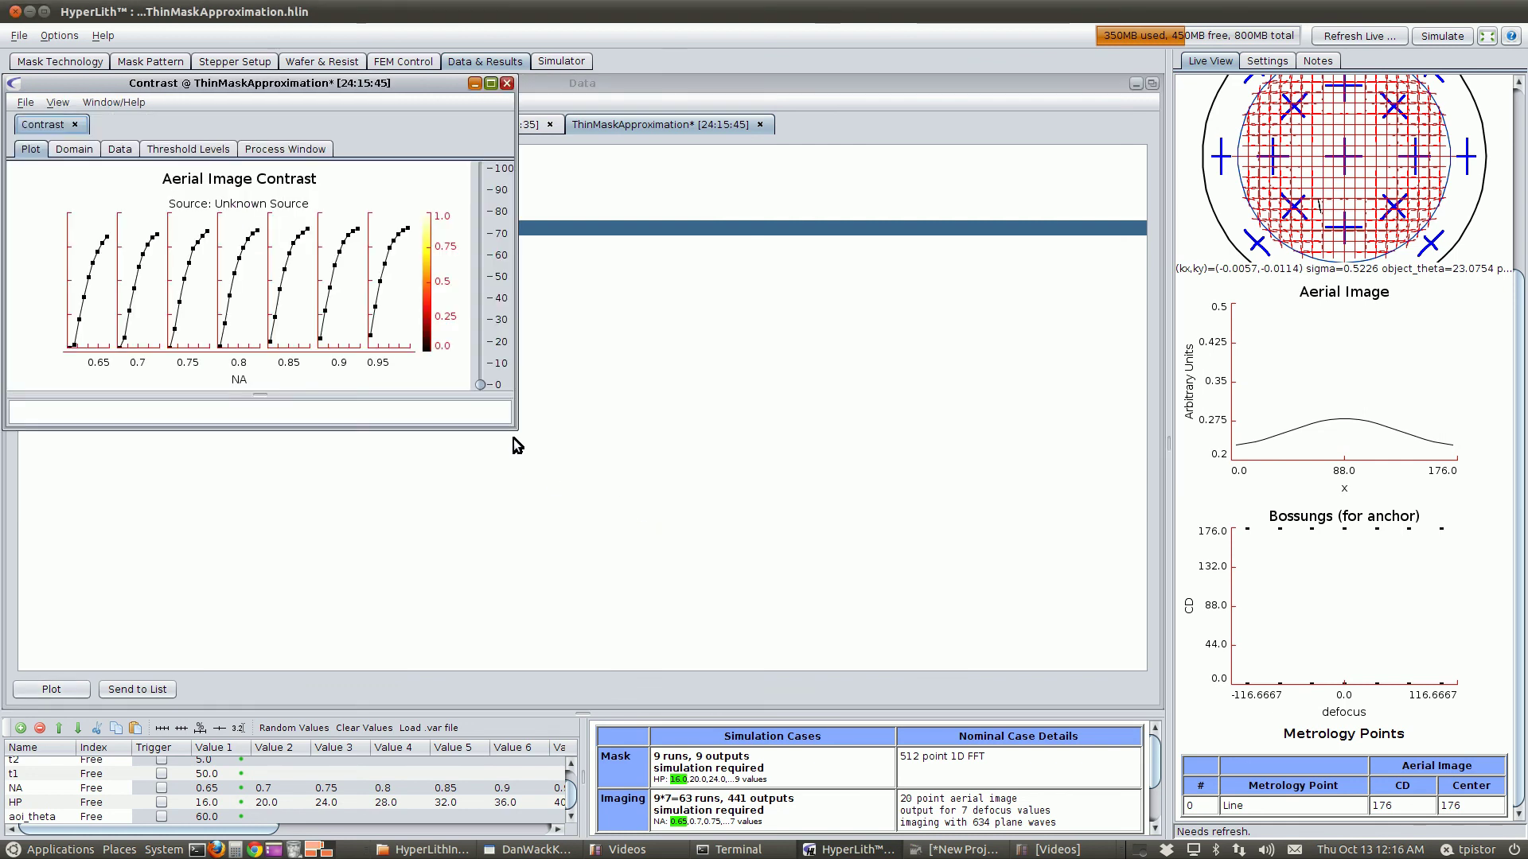
left_click_drag(511, 433, 519, 429)
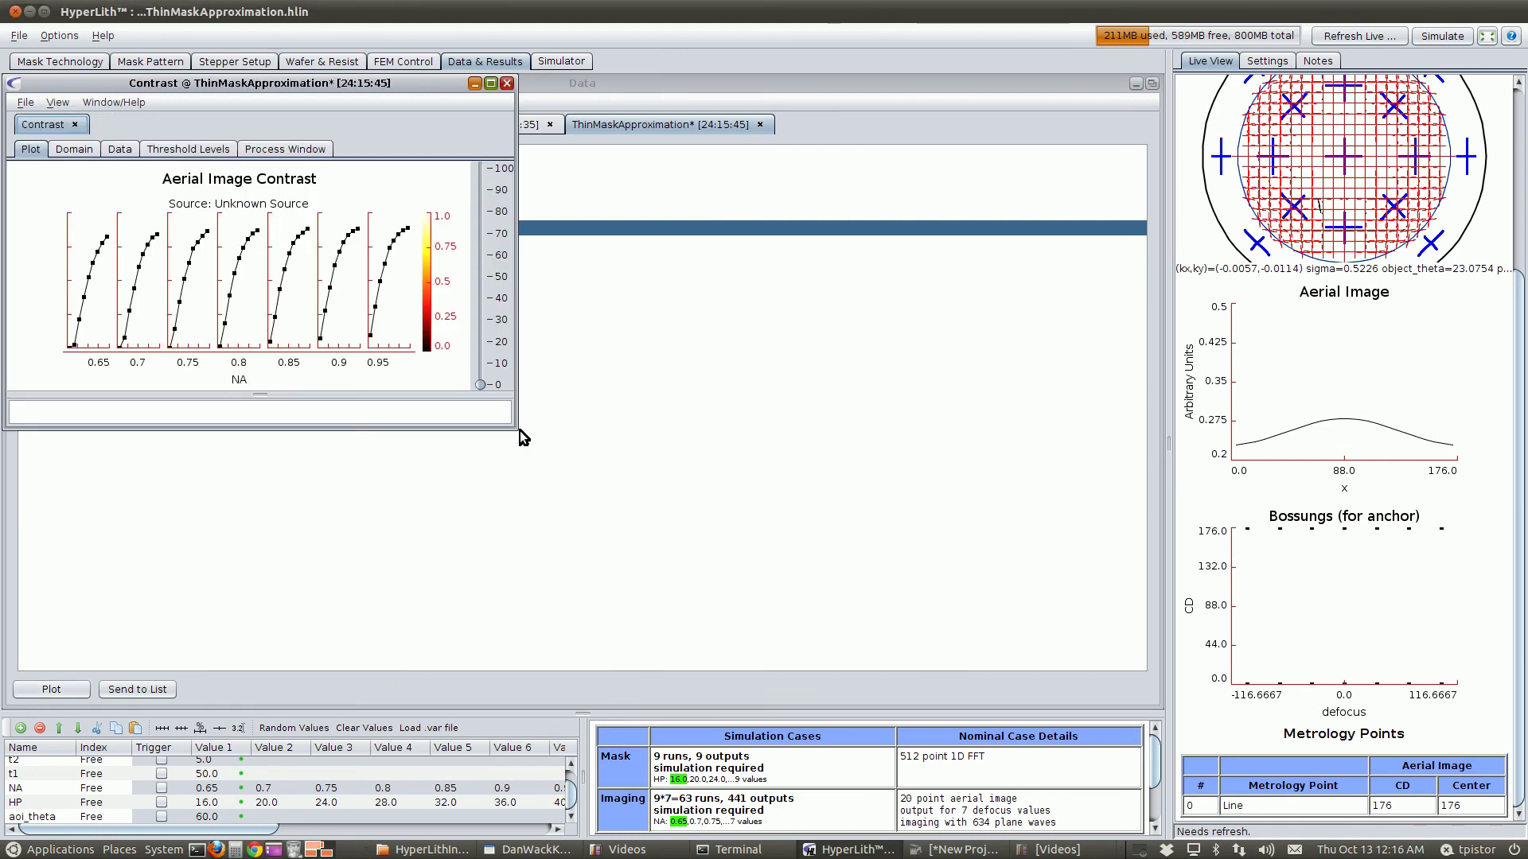
left_click(490, 84)
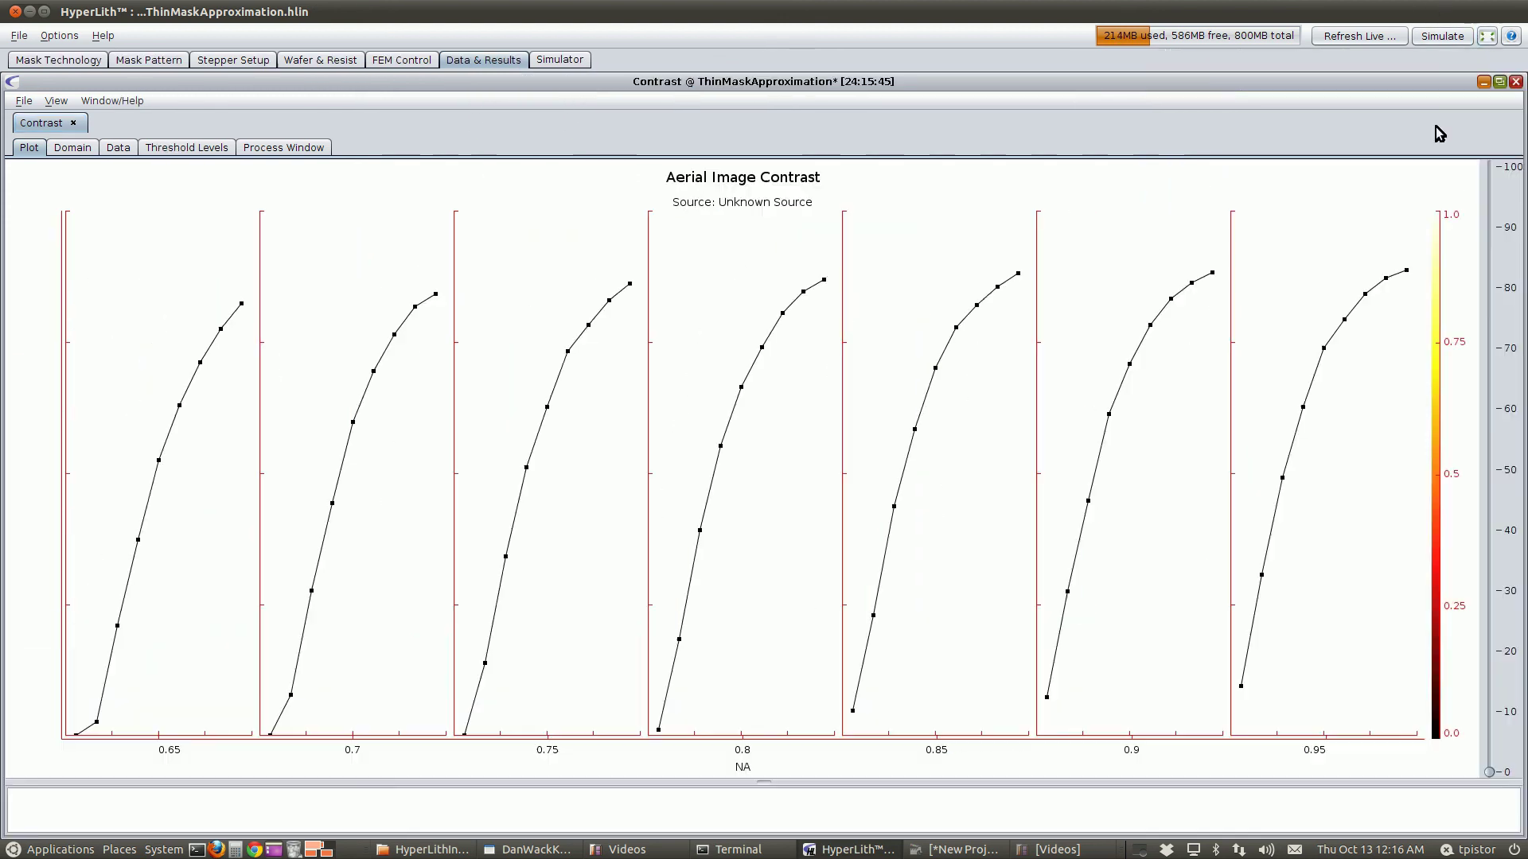
mouse_move(655, 781)
left_mouse_down()
mouse_move(672, 429)
mouse_move(670, 475)
left_mouse_up()
Check Figure 6 in Adobe Reader, then return to HyperLith's Mask Technology settings
key("alt+Tab")
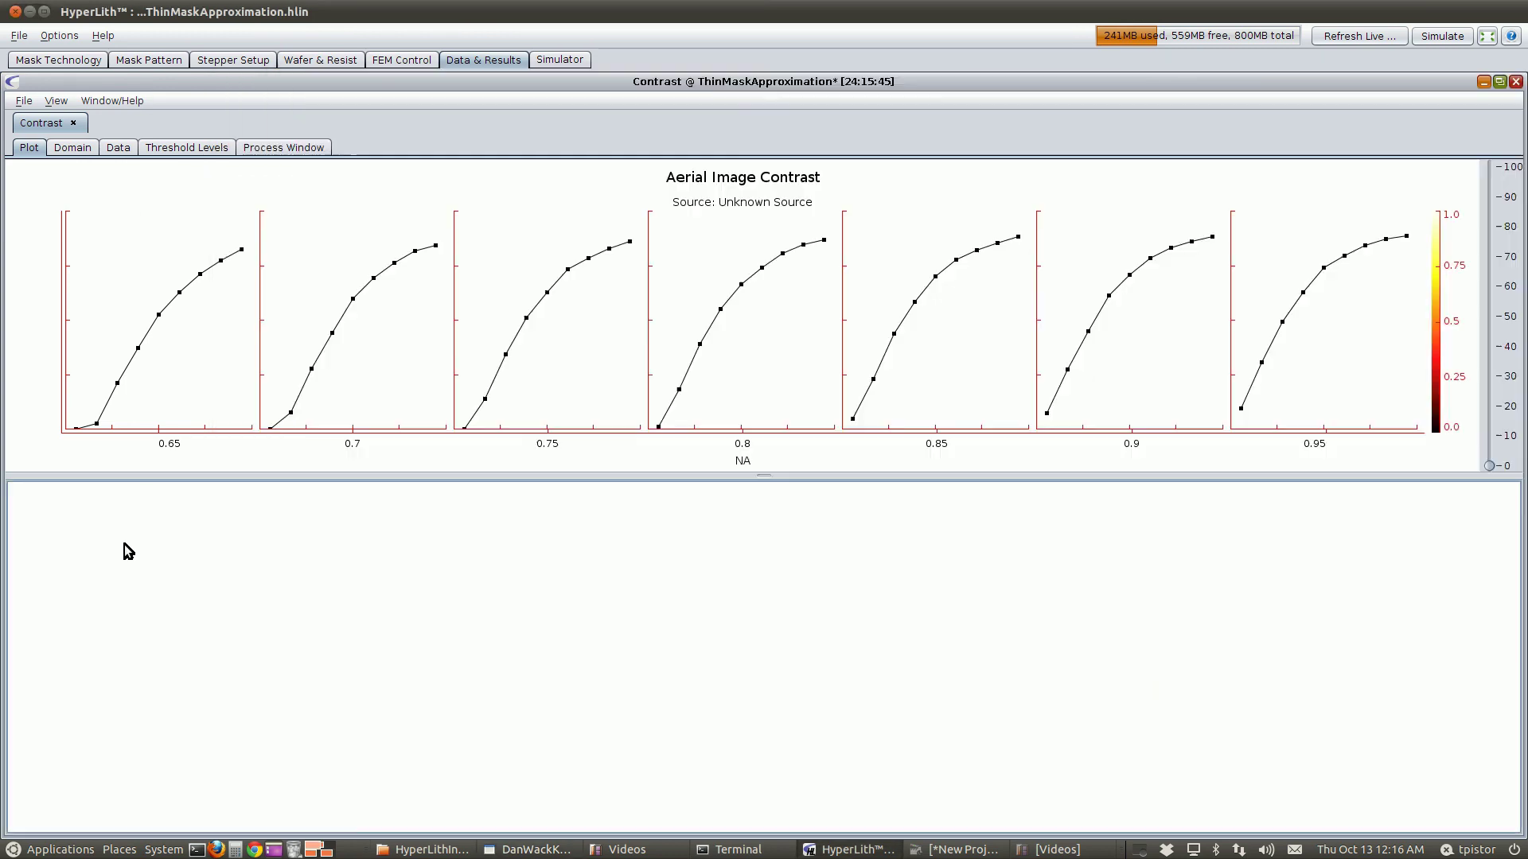
left_click(129, 552)
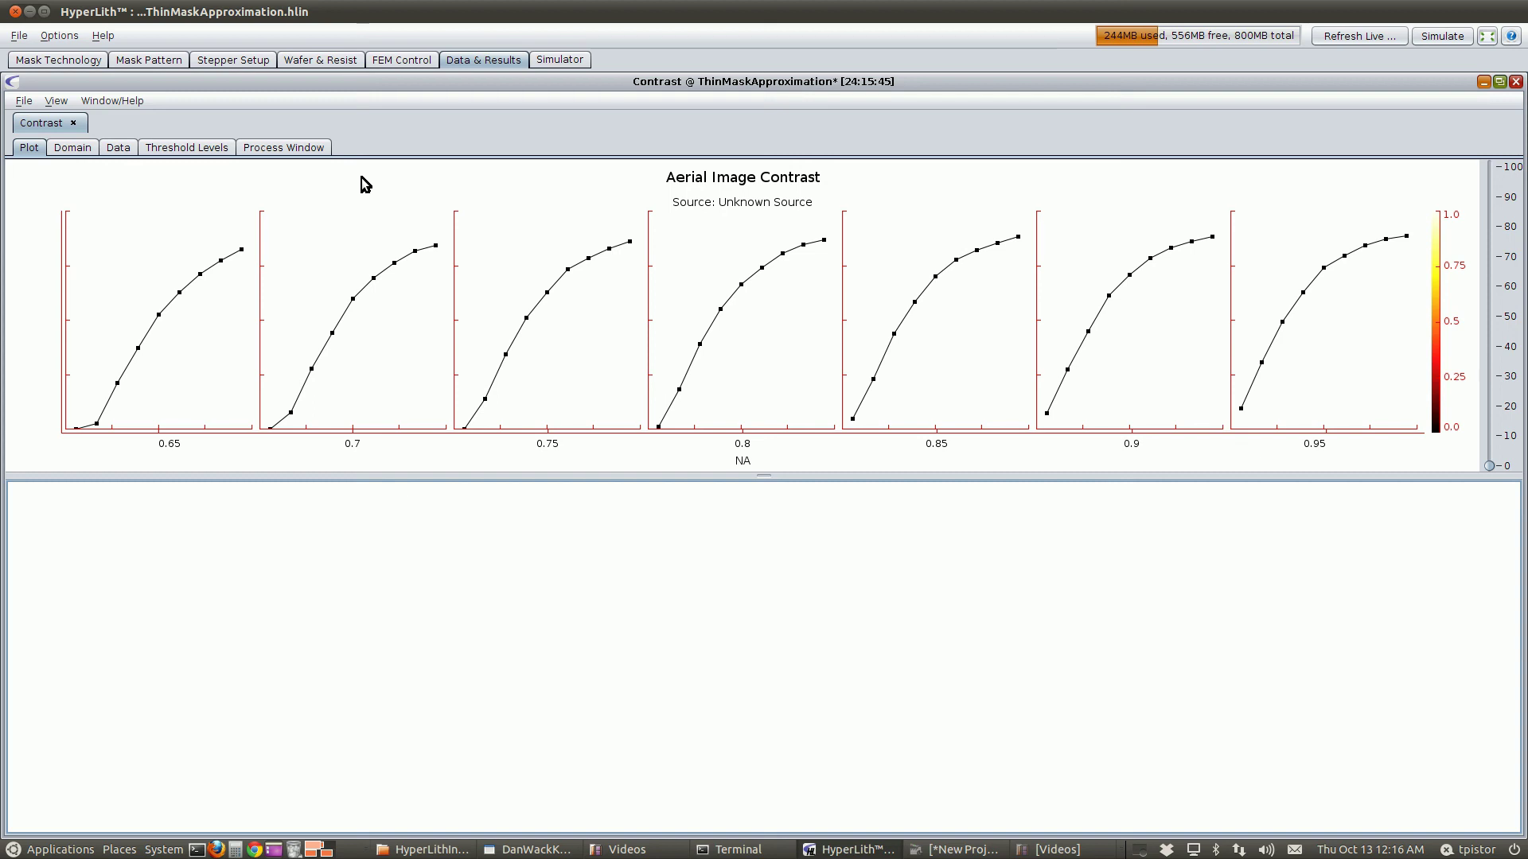
left_click(64, 59)
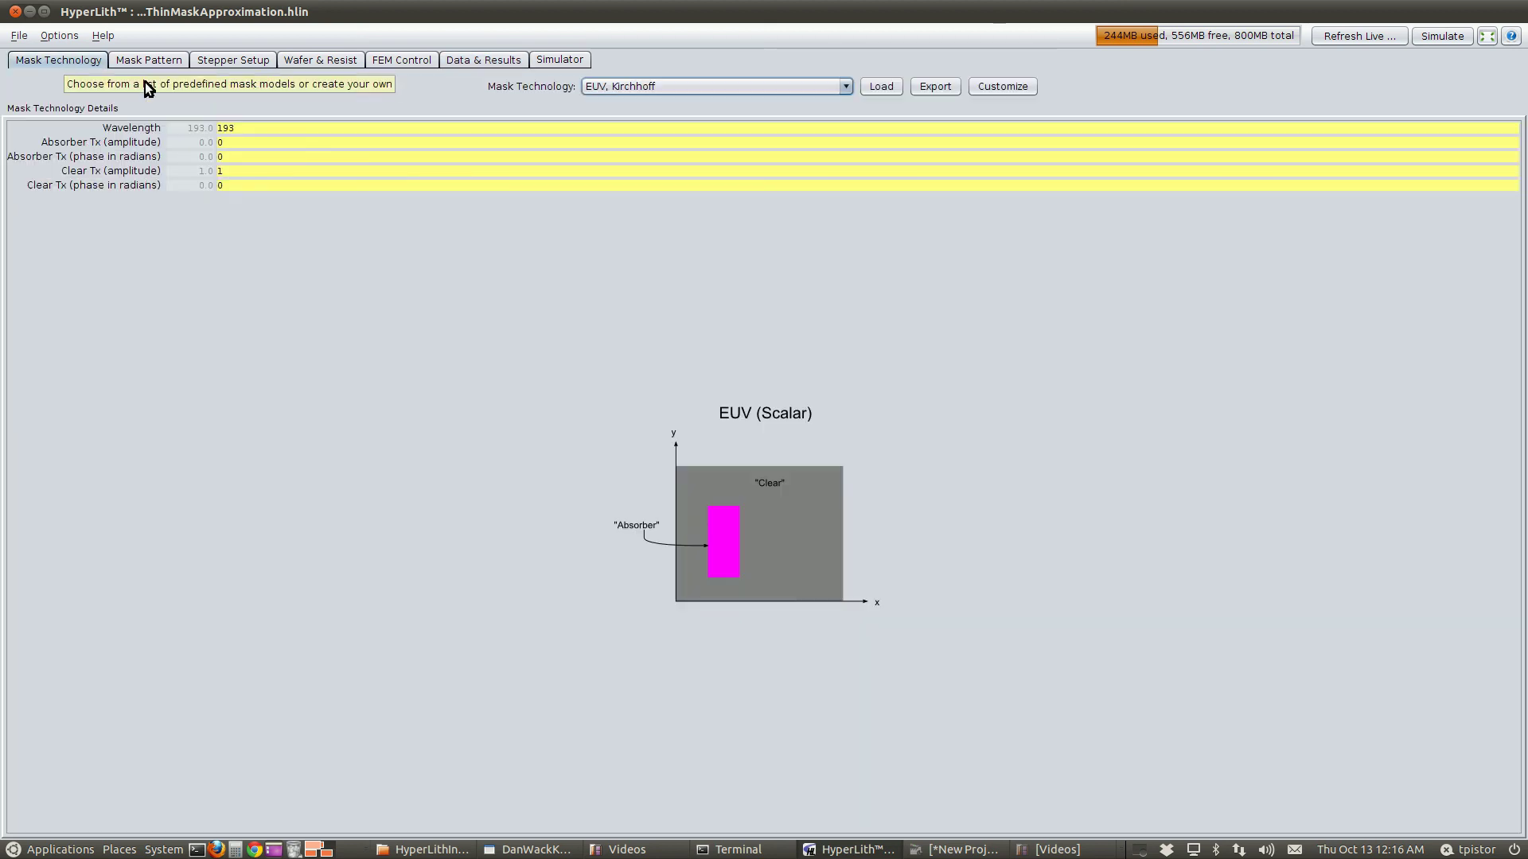